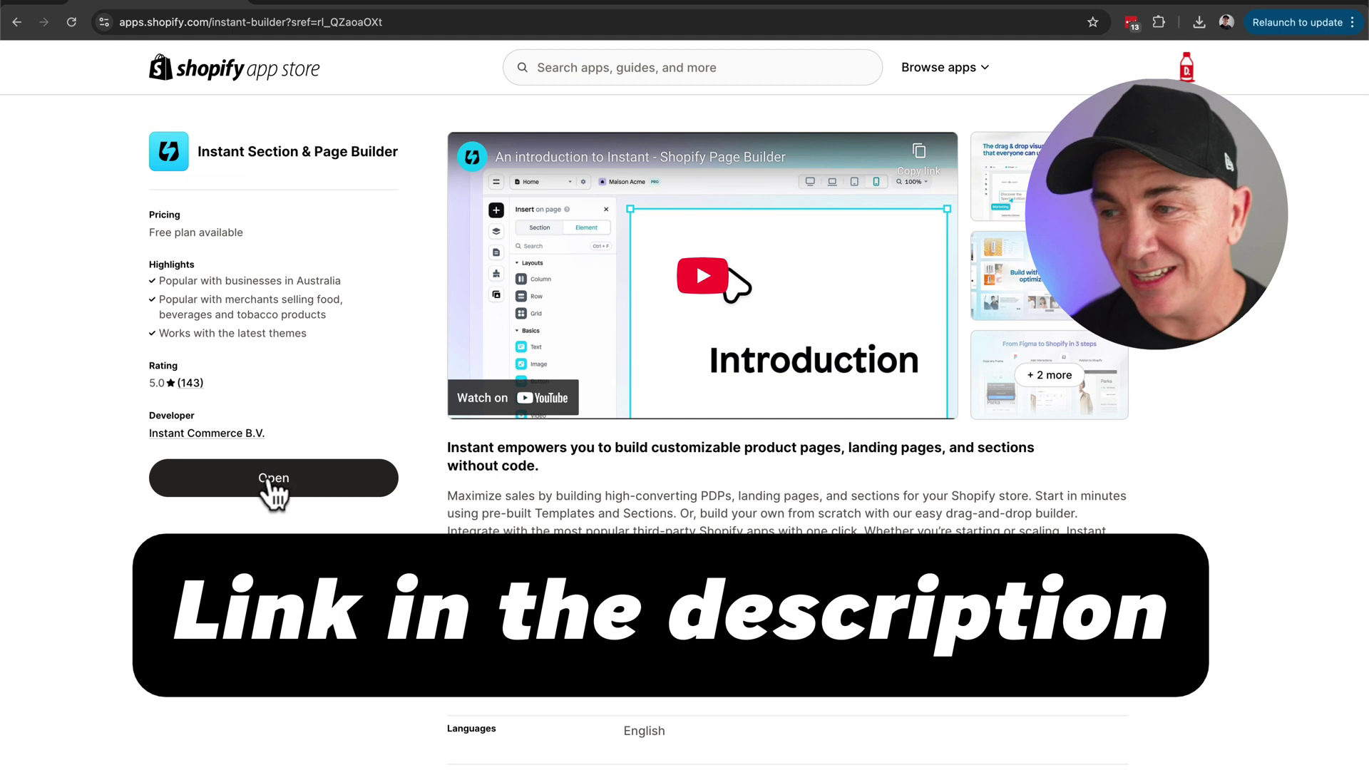
Step: Open the Instant builder and create a project titled "Dosed Coffee Landing Page", connecting it to Shopify with brand styles imported
left_click(273, 480)
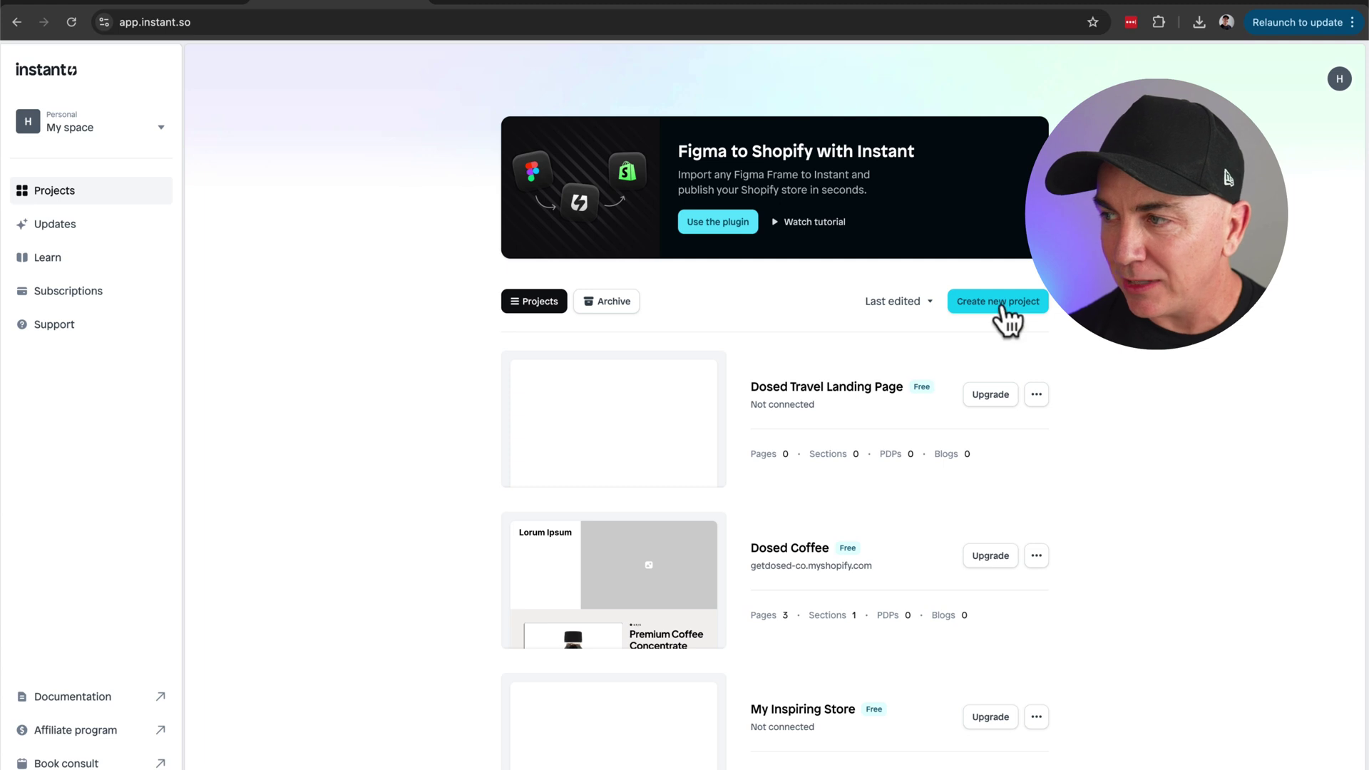
left_click(1003, 303)
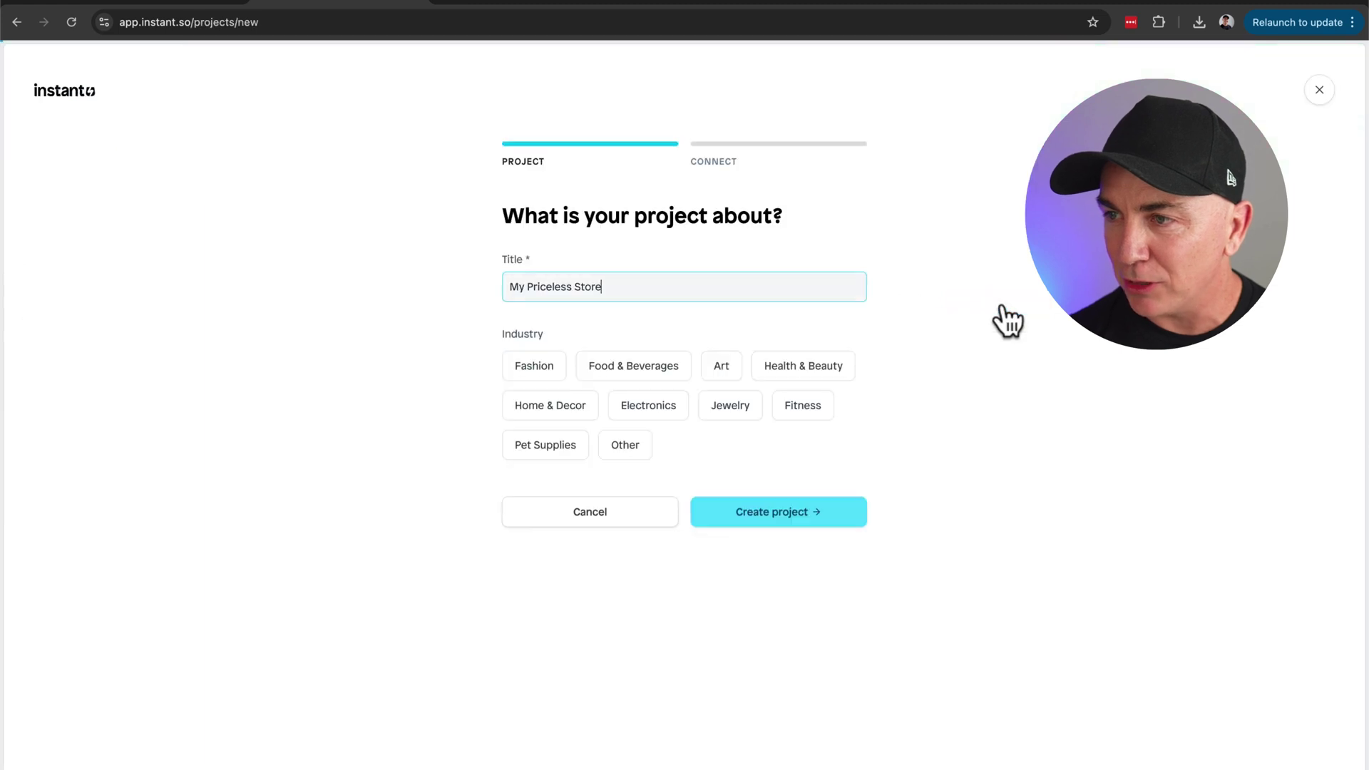
triple_click(624, 285)
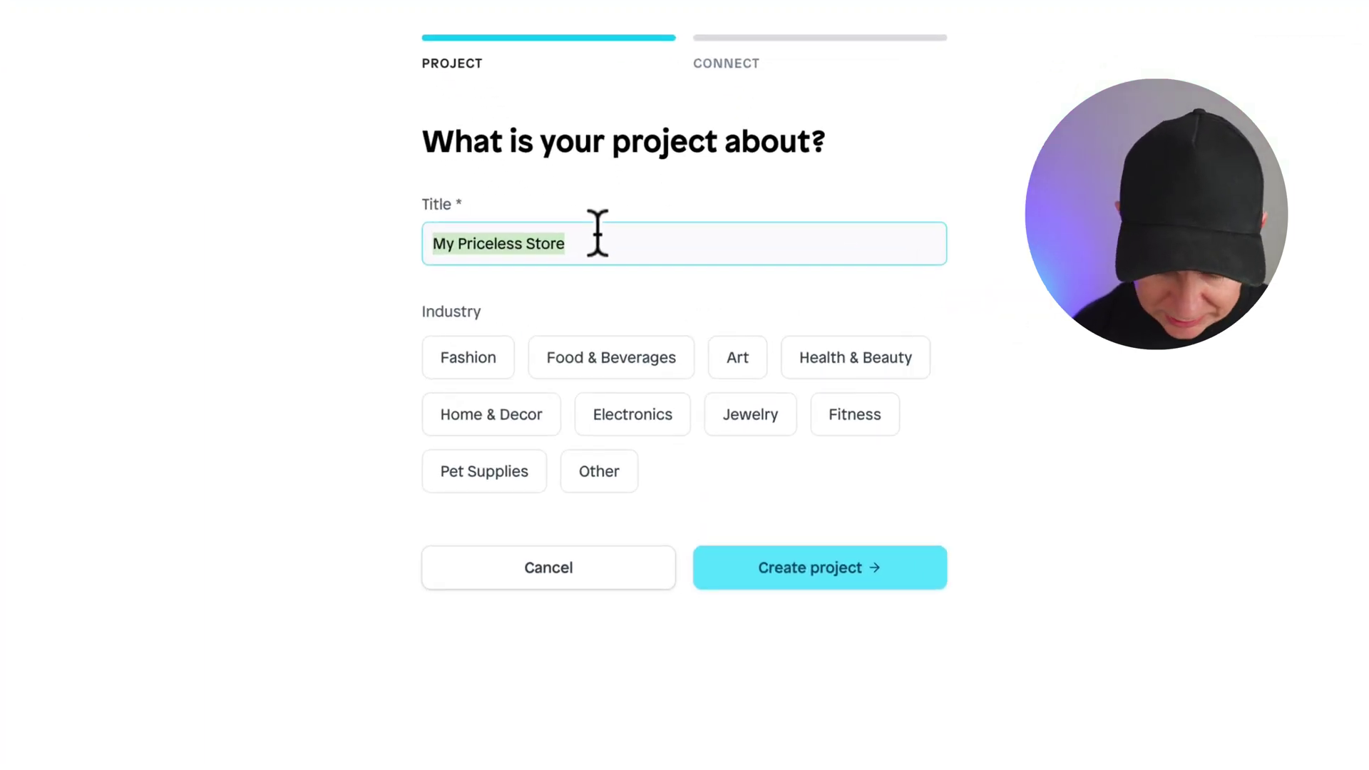
type("Dosed Coff")
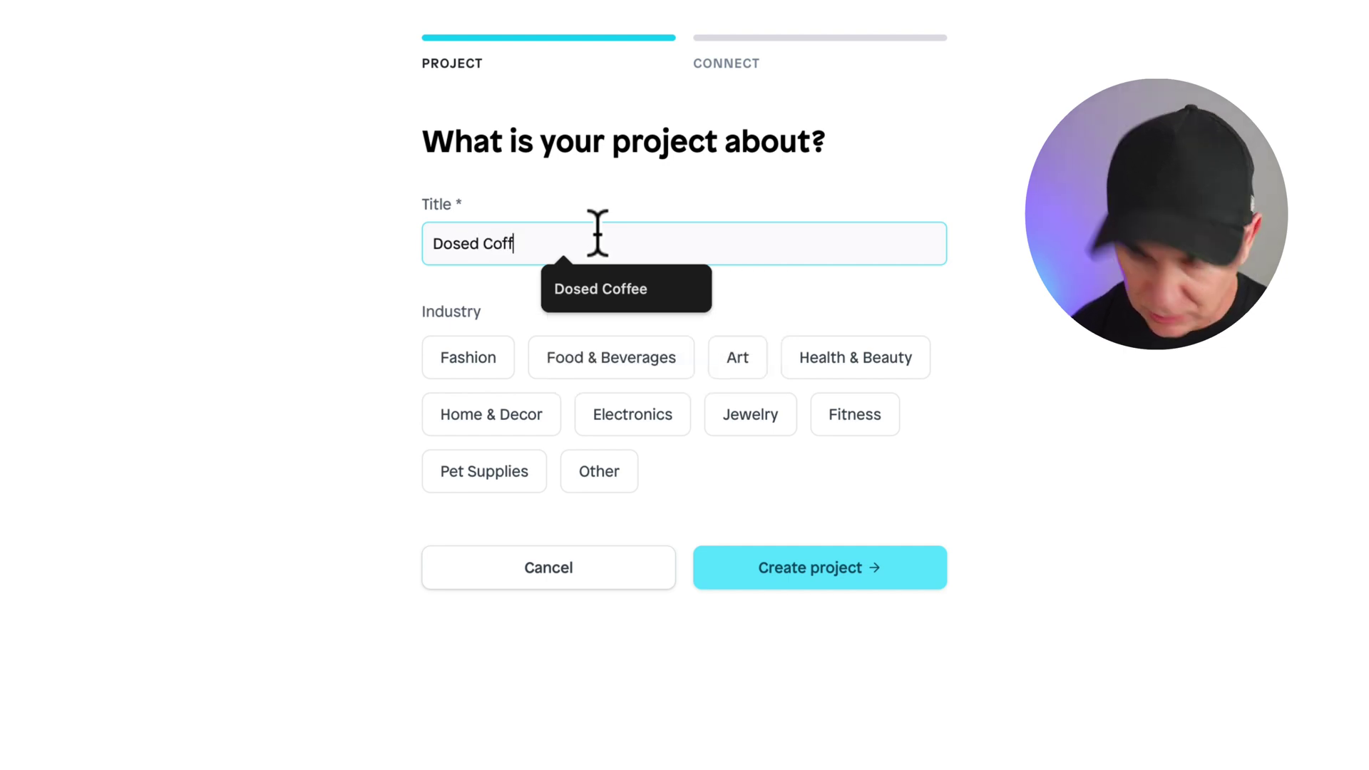
type("ee Landing Page")
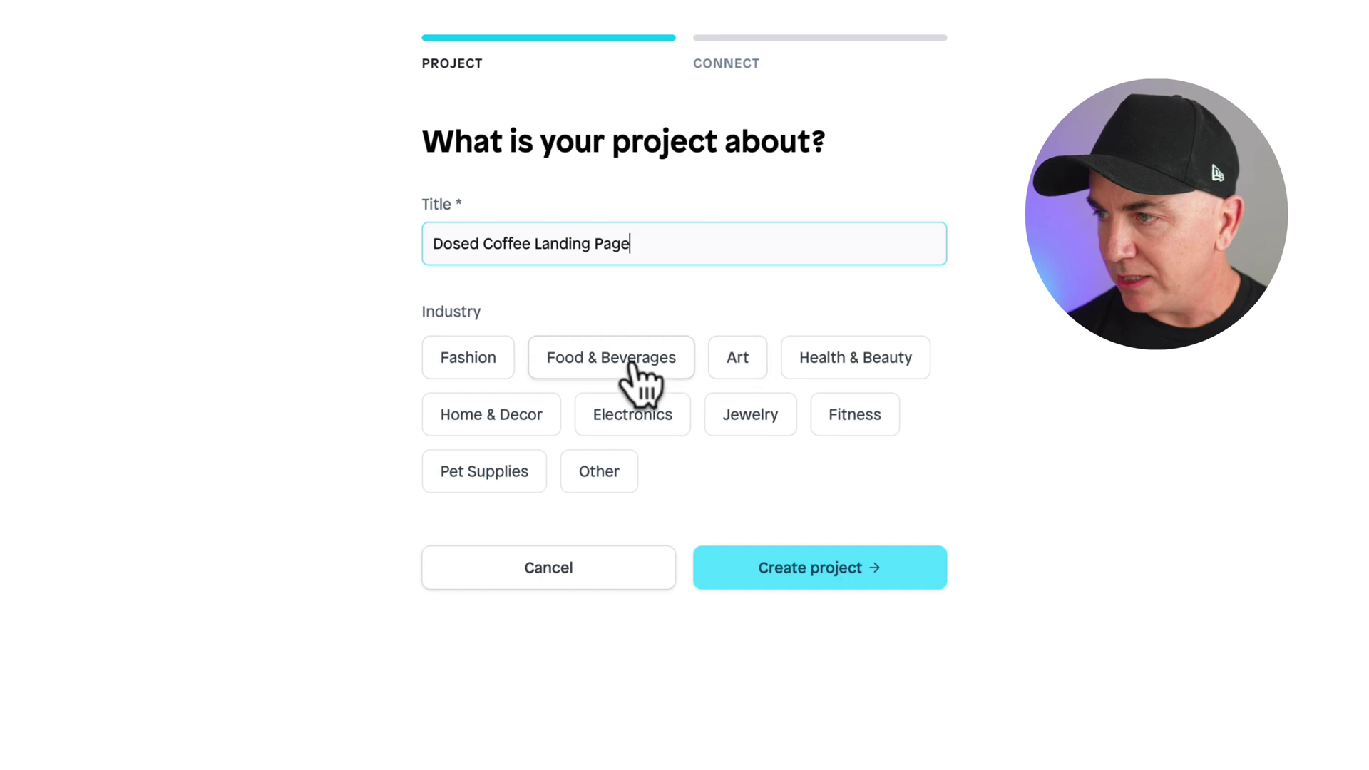
left_click(836, 564)
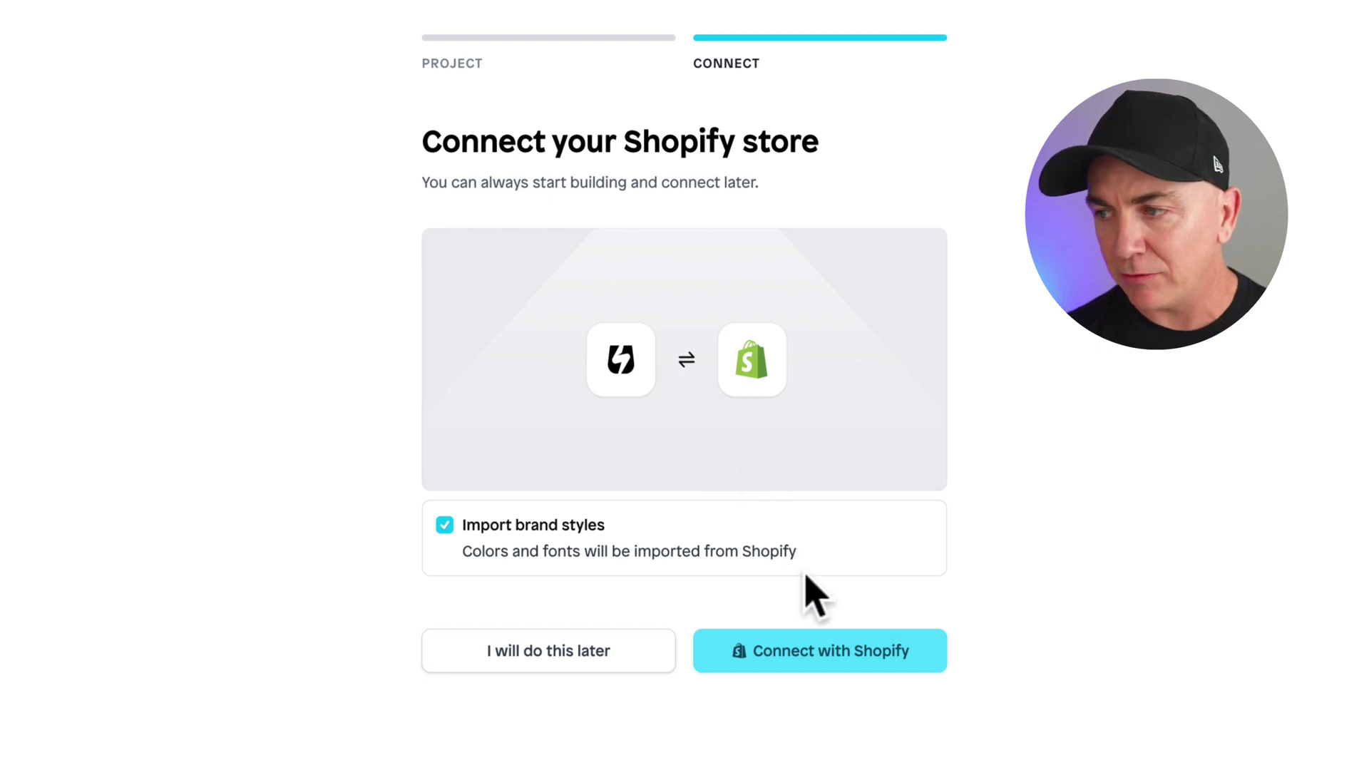
left_click(799, 662)
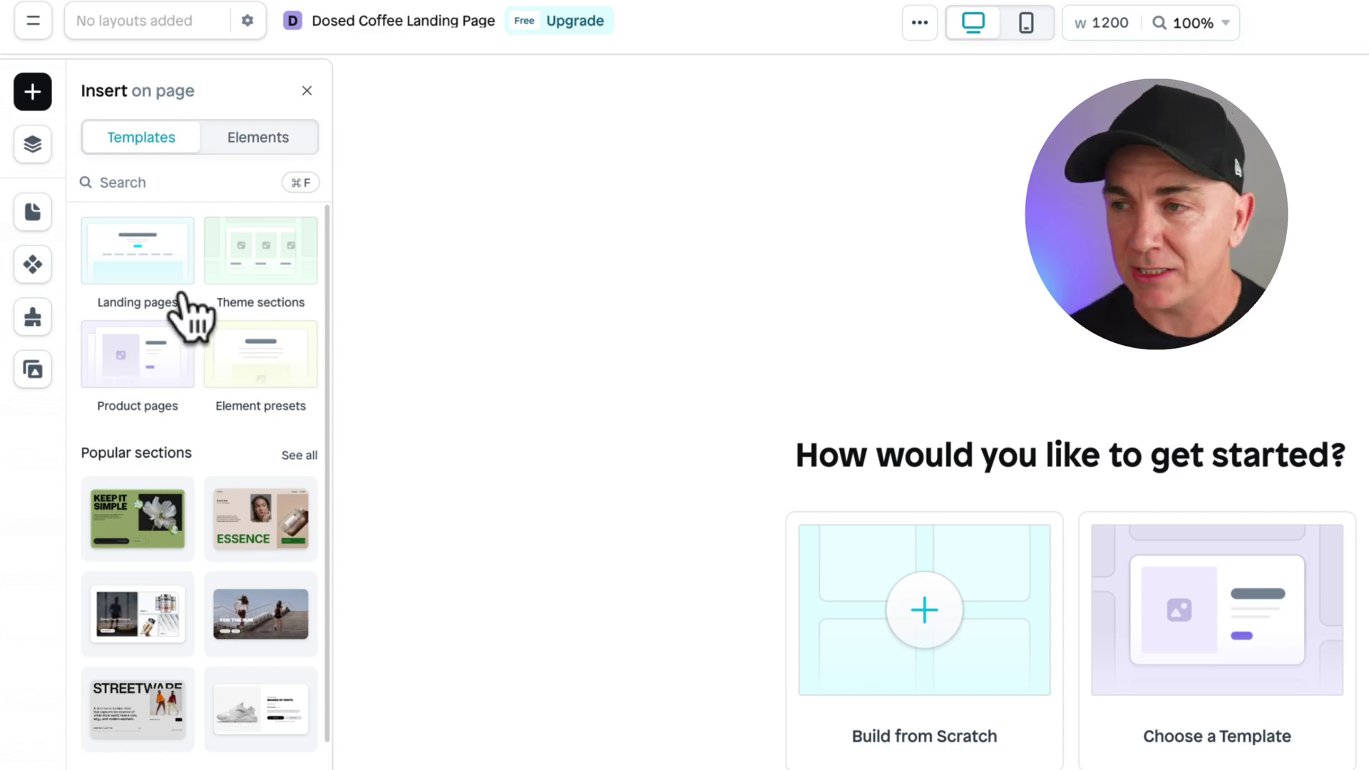
Step: Open the template library and examine the available page, section, product and blog templates
left_click(158, 273)
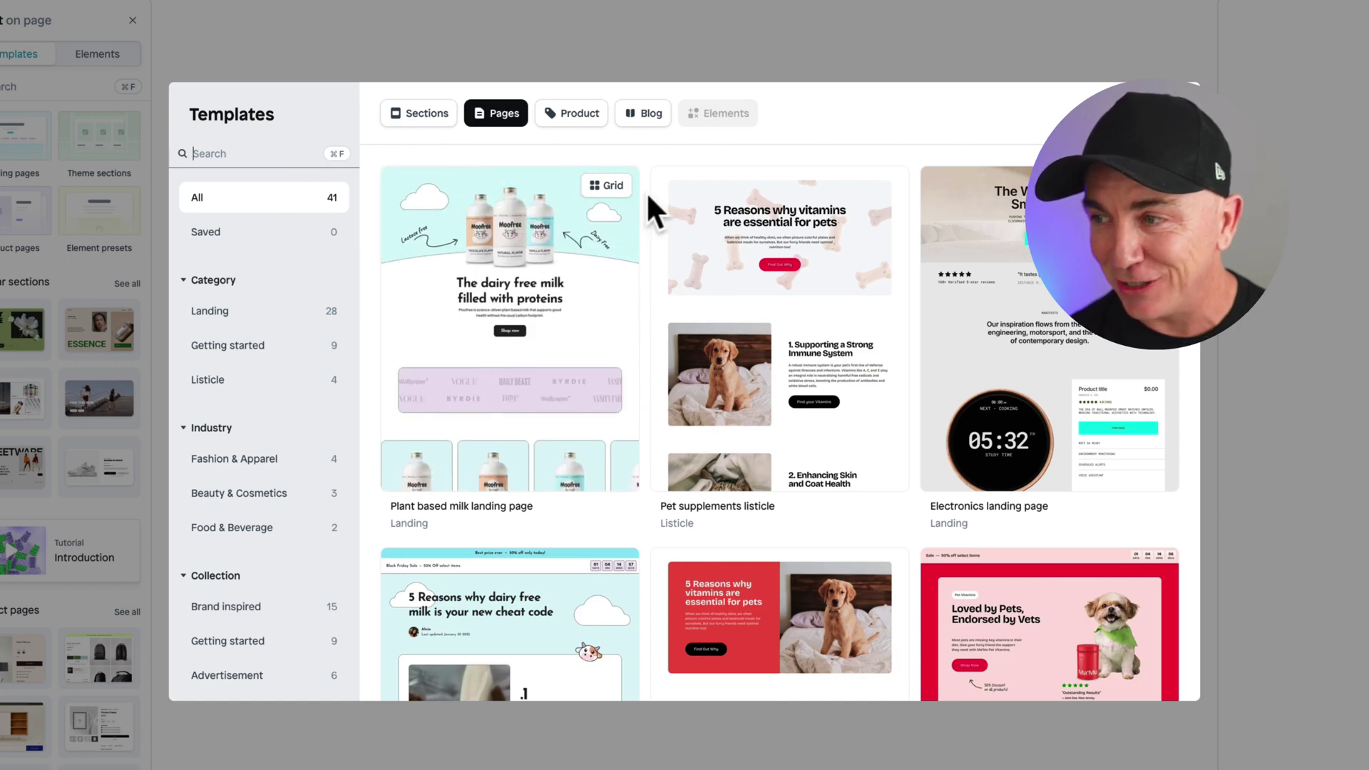
scroll(646, 191, "down", 10)
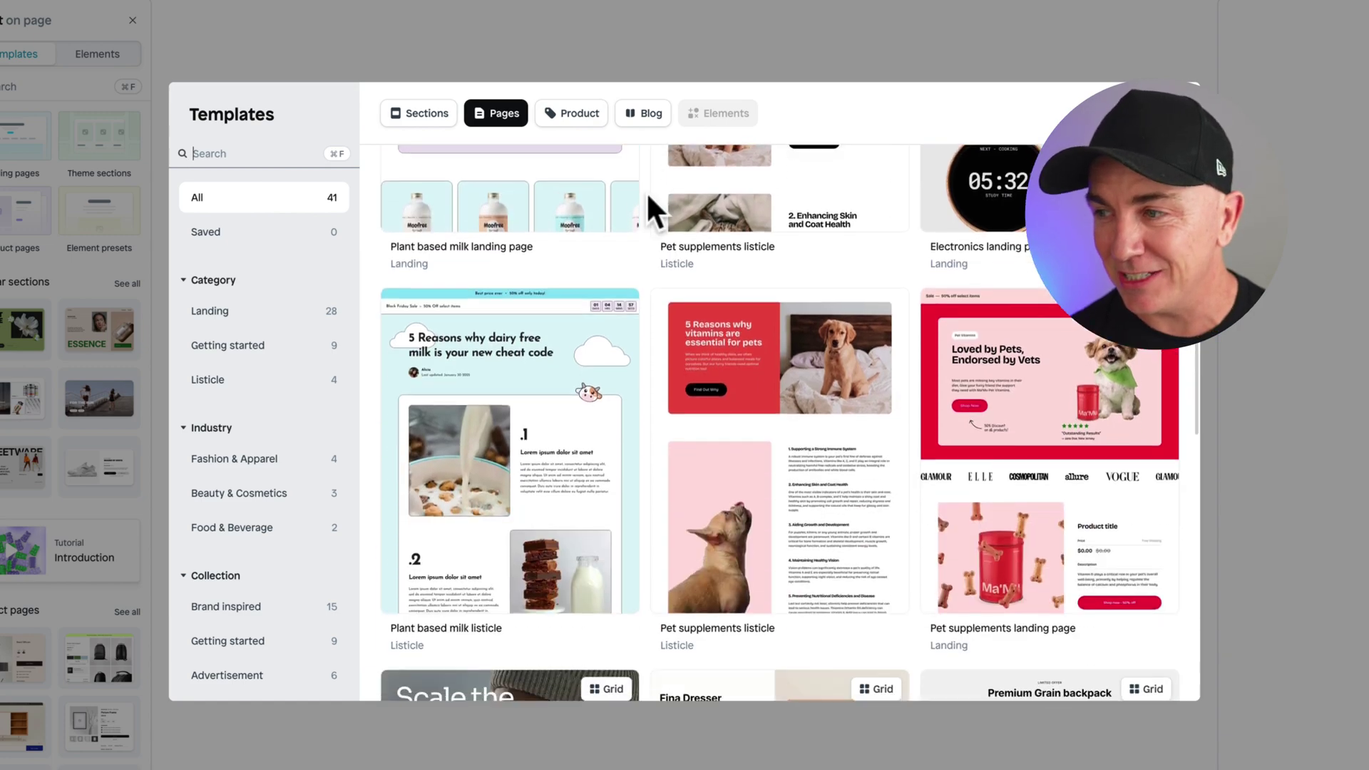
scroll(646, 191, "up", 10)
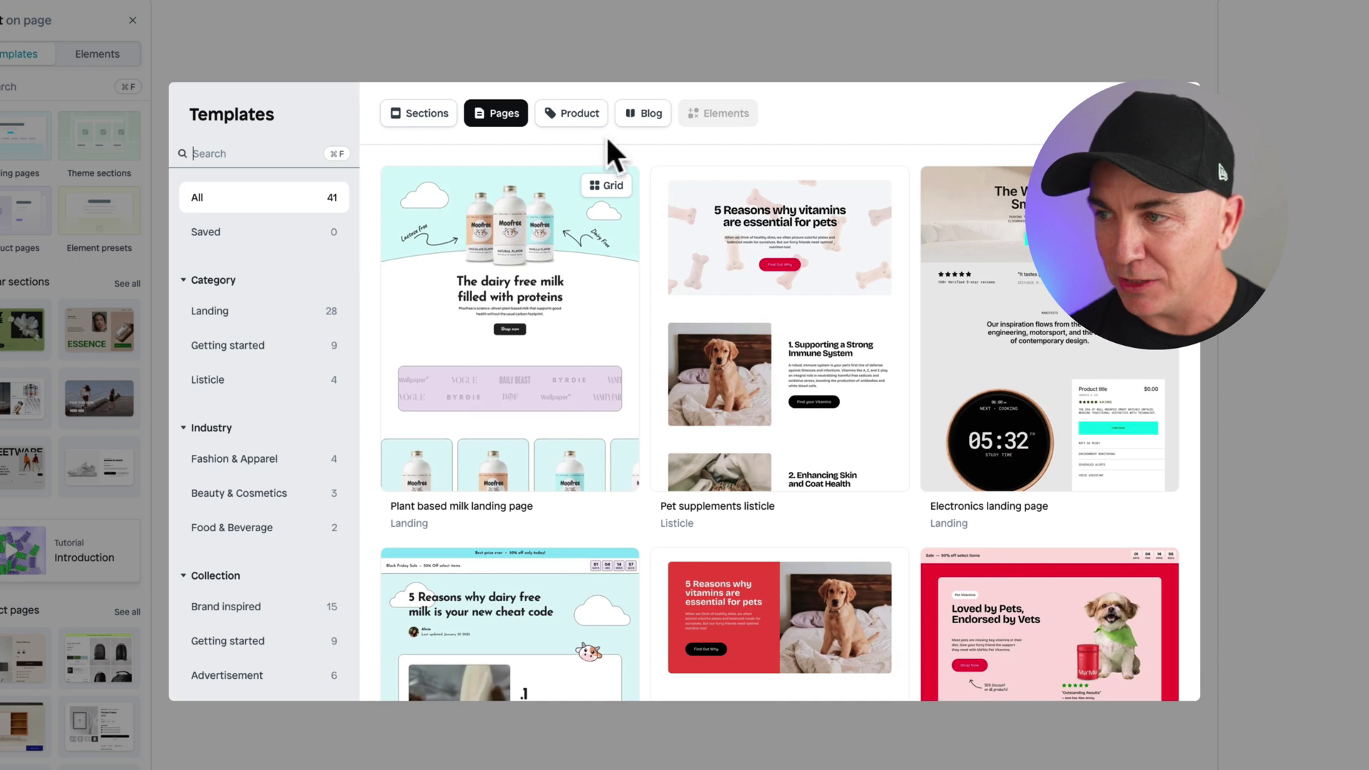
left_click(426, 116)
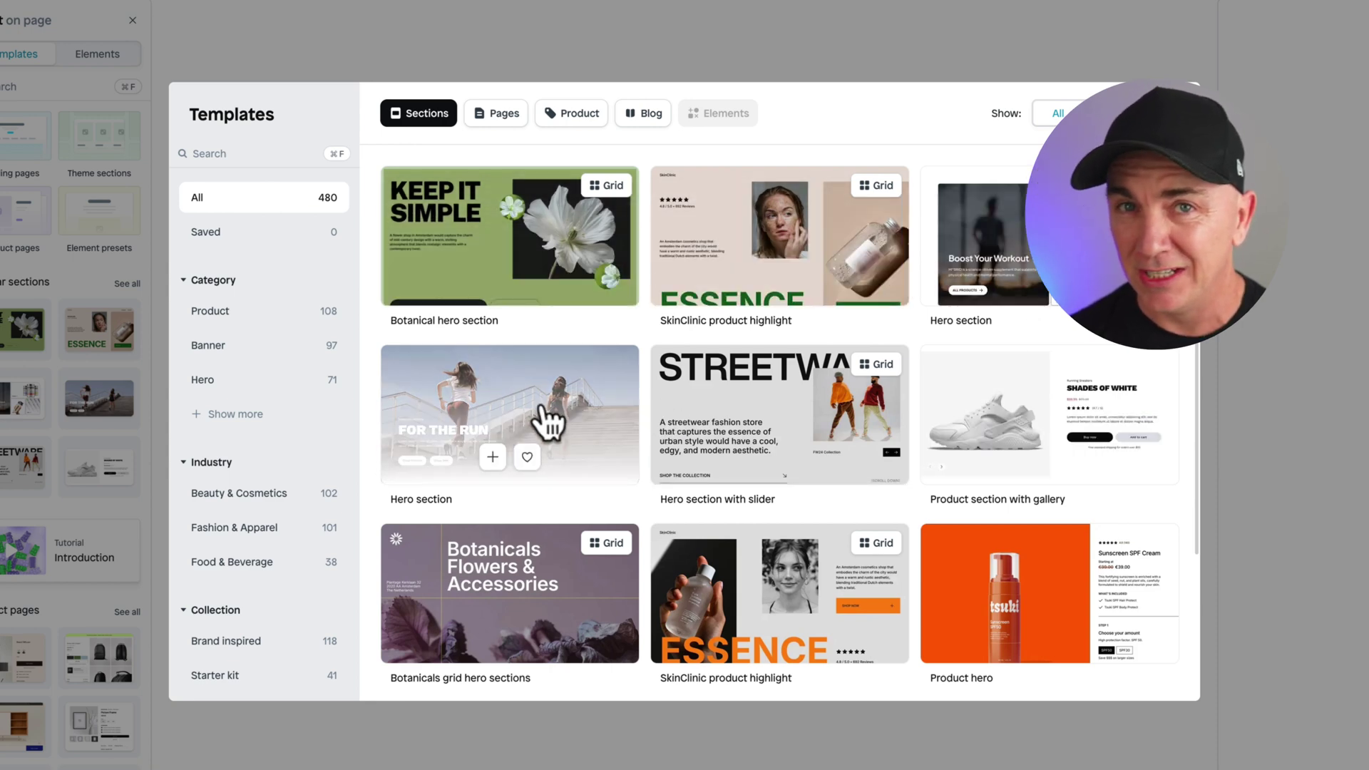
scroll(548, 422, "down", 3)
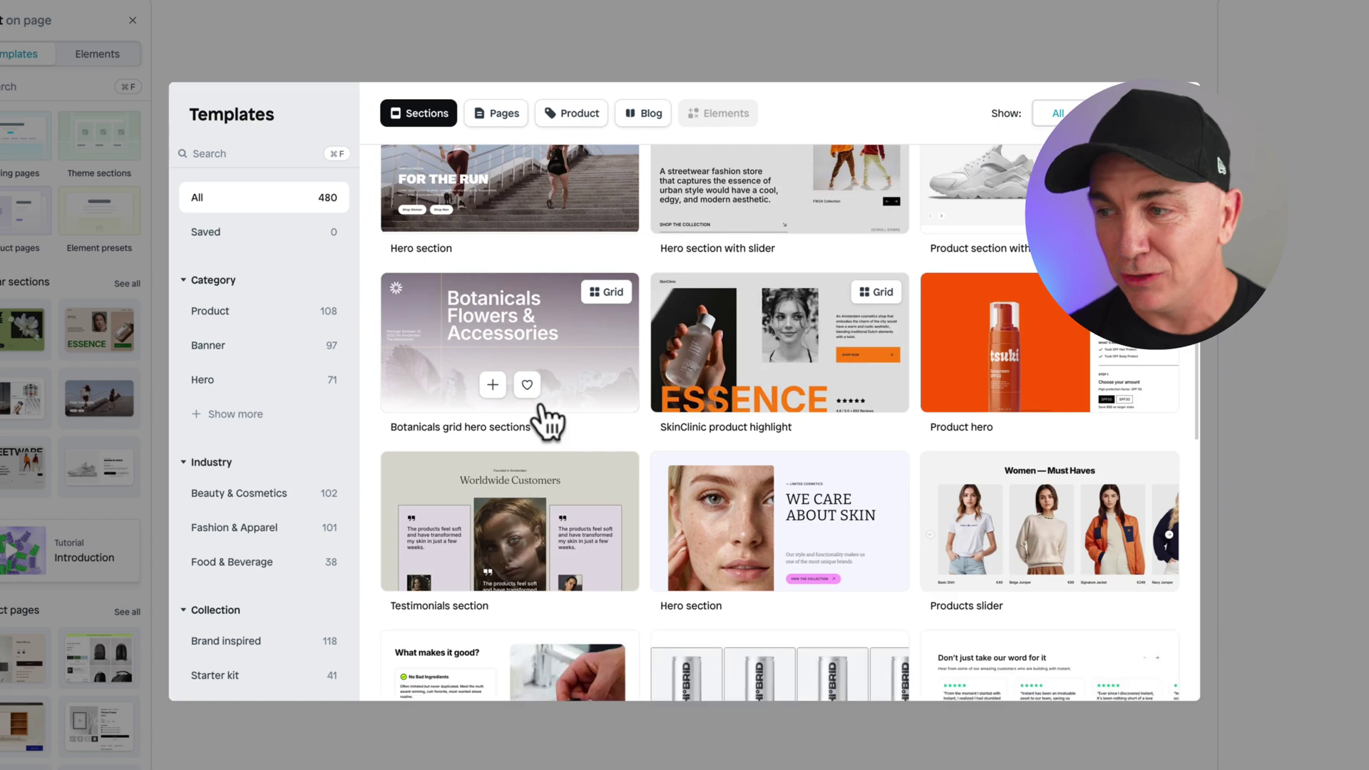
scroll(547, 420, "down", 2)
left_click(585, 114)
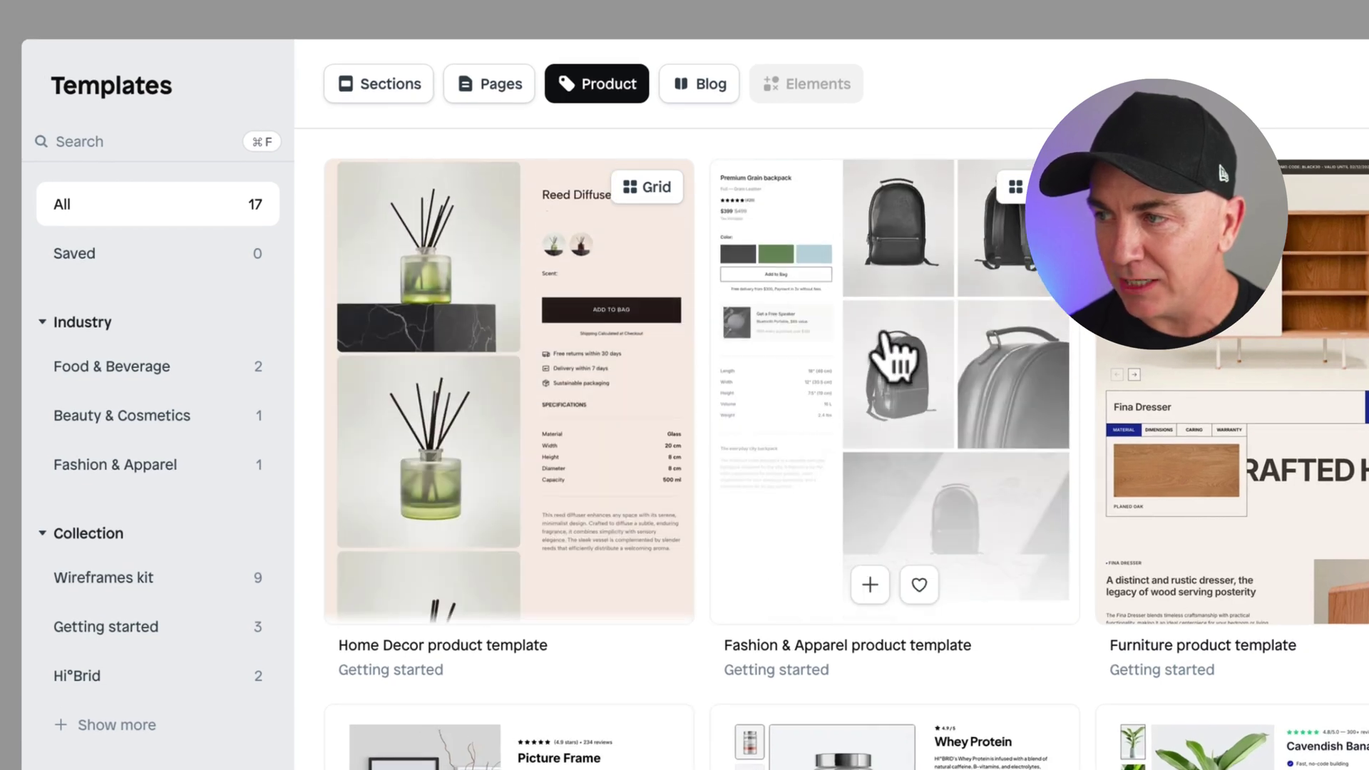
left_click(685, 89)
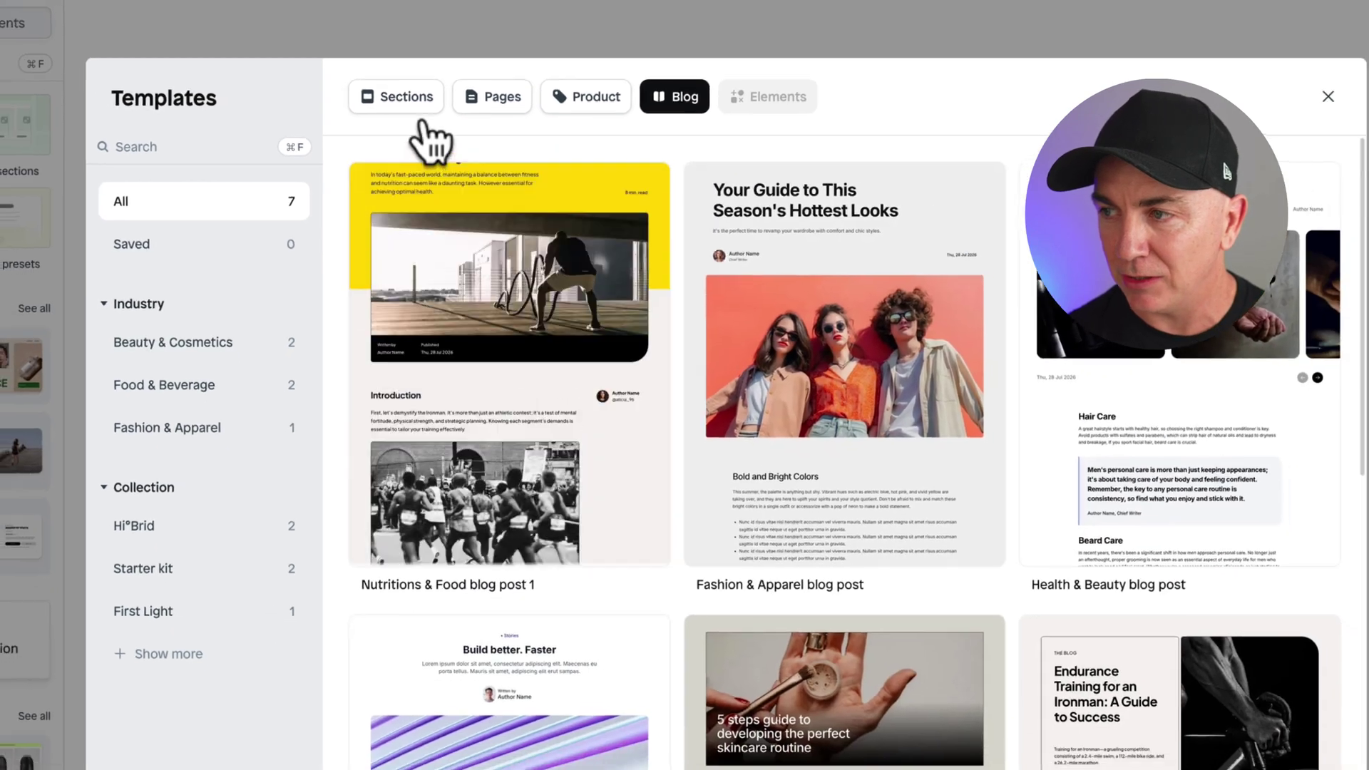
left_click(385, 83)
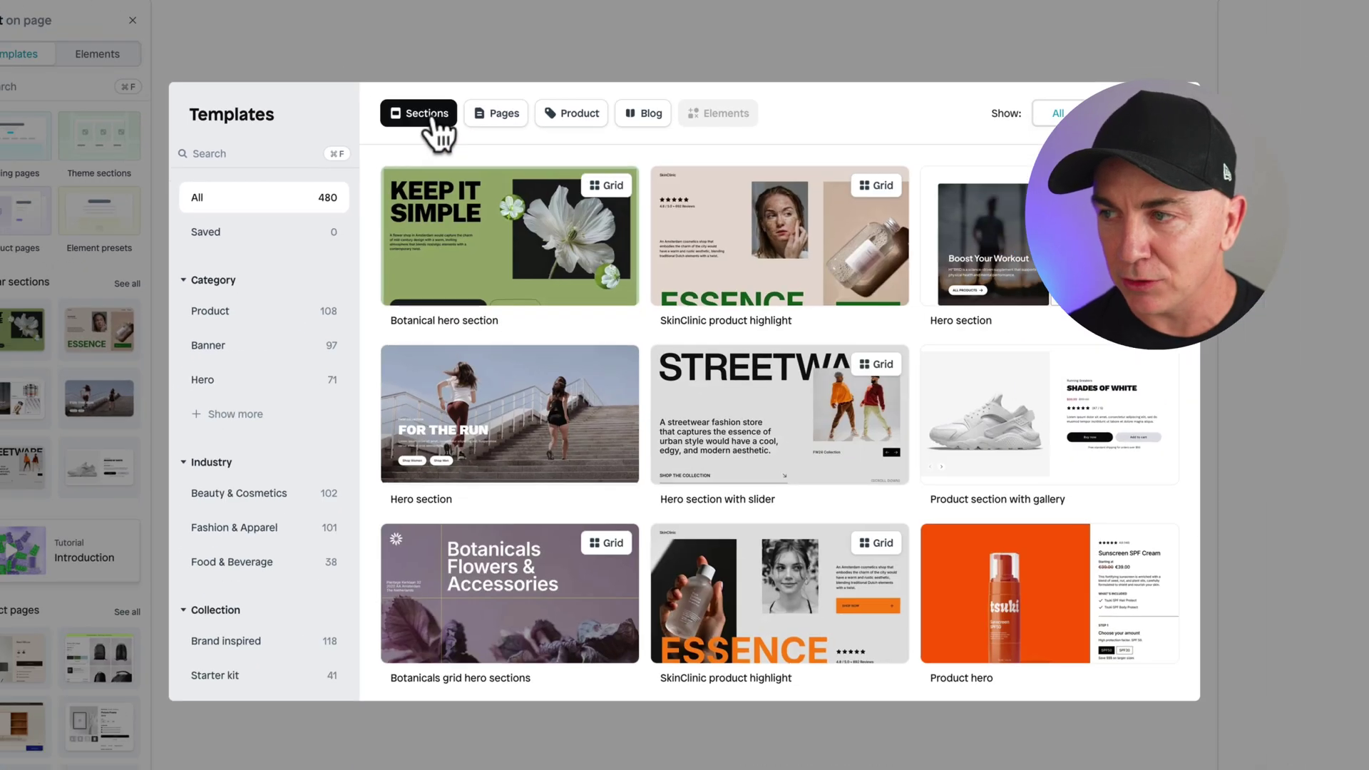
Step: Look through the full-page templates for a suitable starting layout for the landing page
left_click(494, 114)
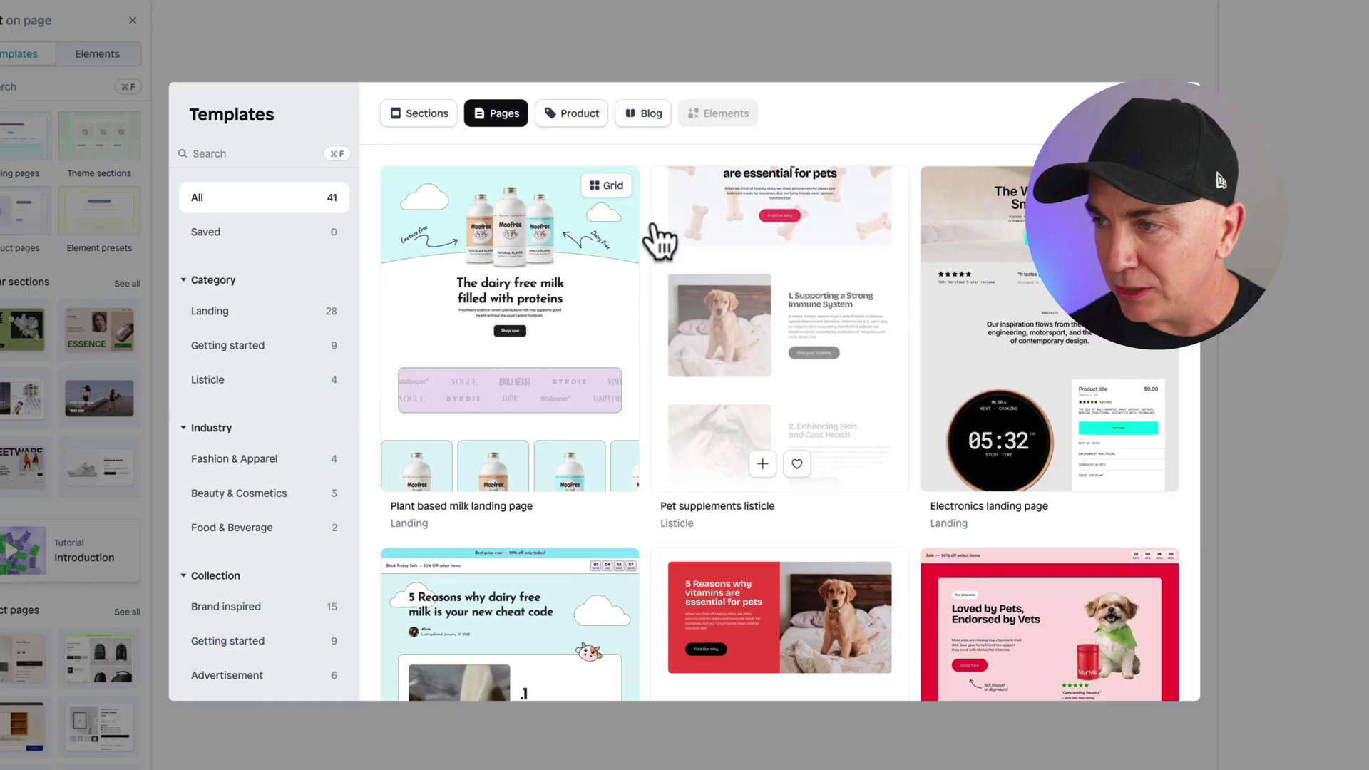
scroll(660, 243, "down", 3)
scroll(658, 239, "down", 3)
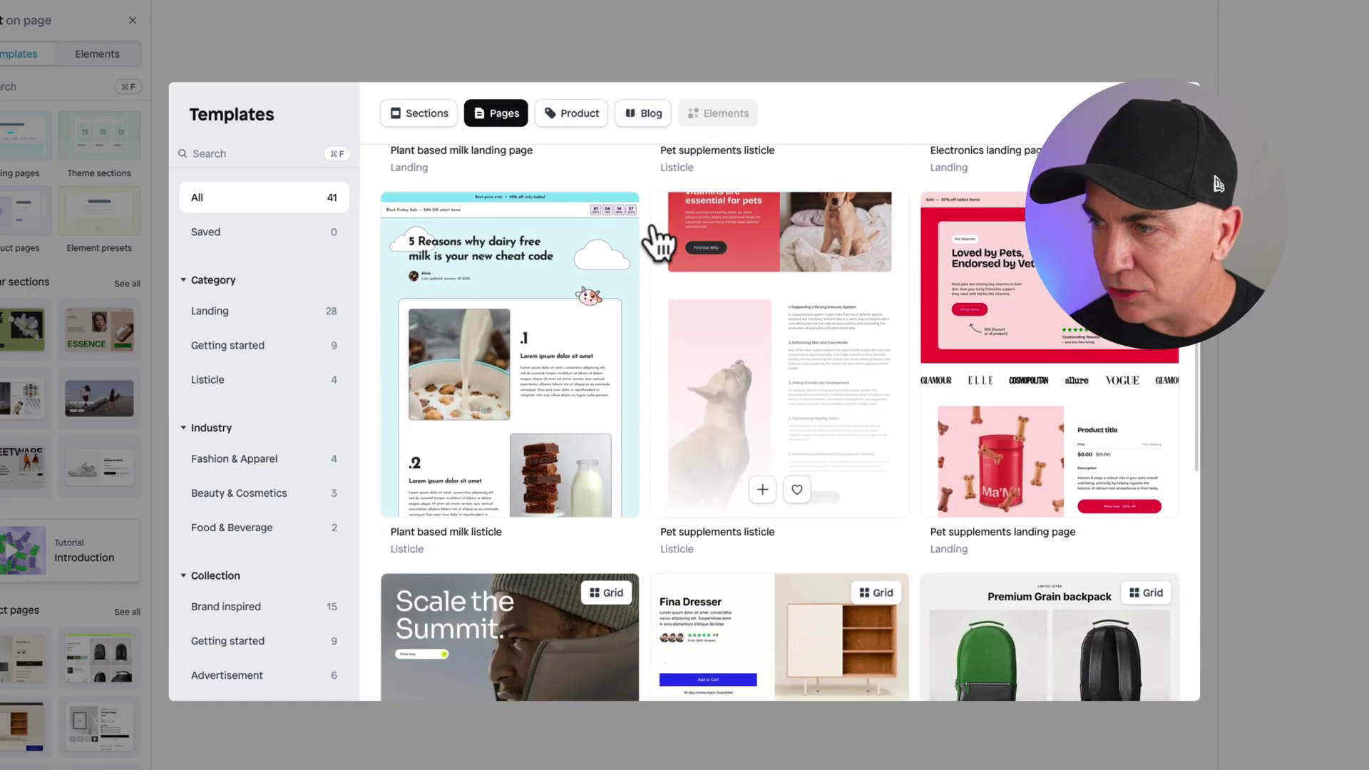
scroll(641, 257, "up", 5)
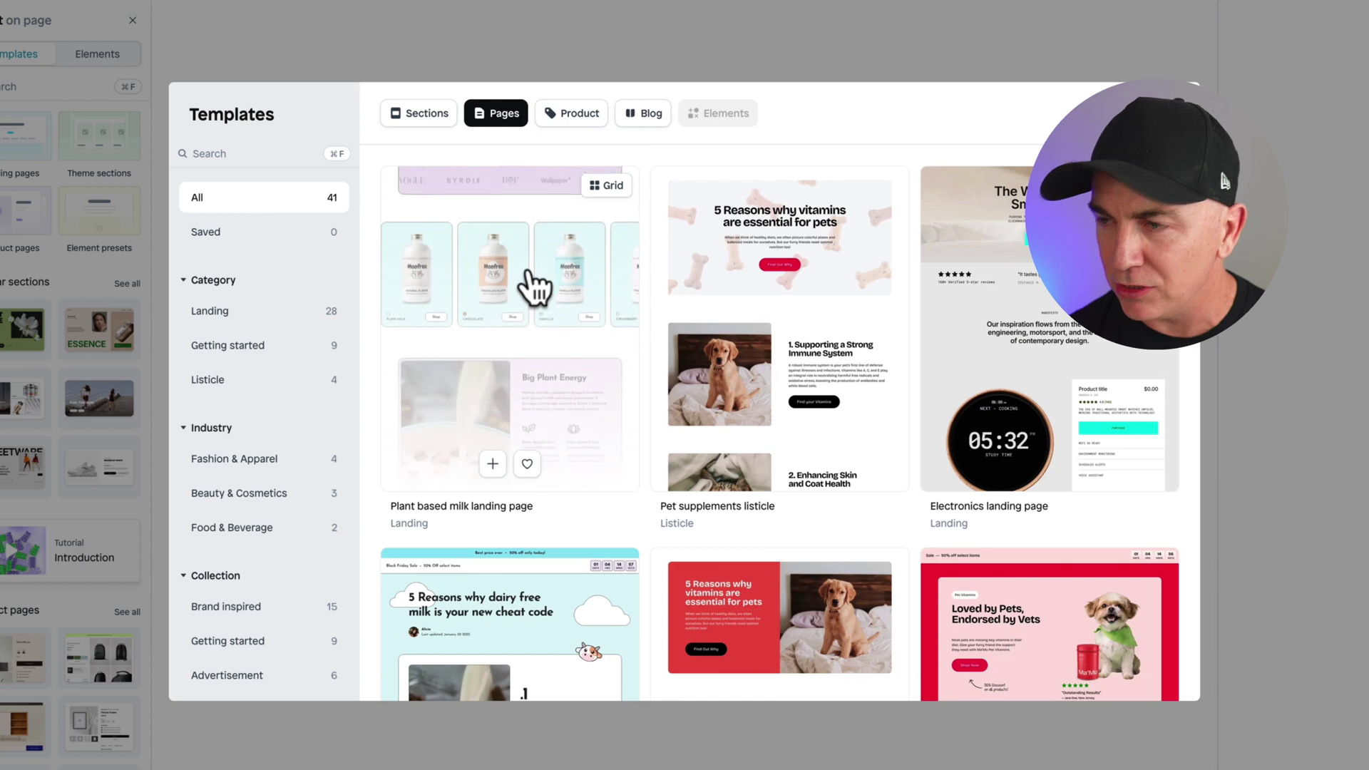
mouse_move(742, 296)
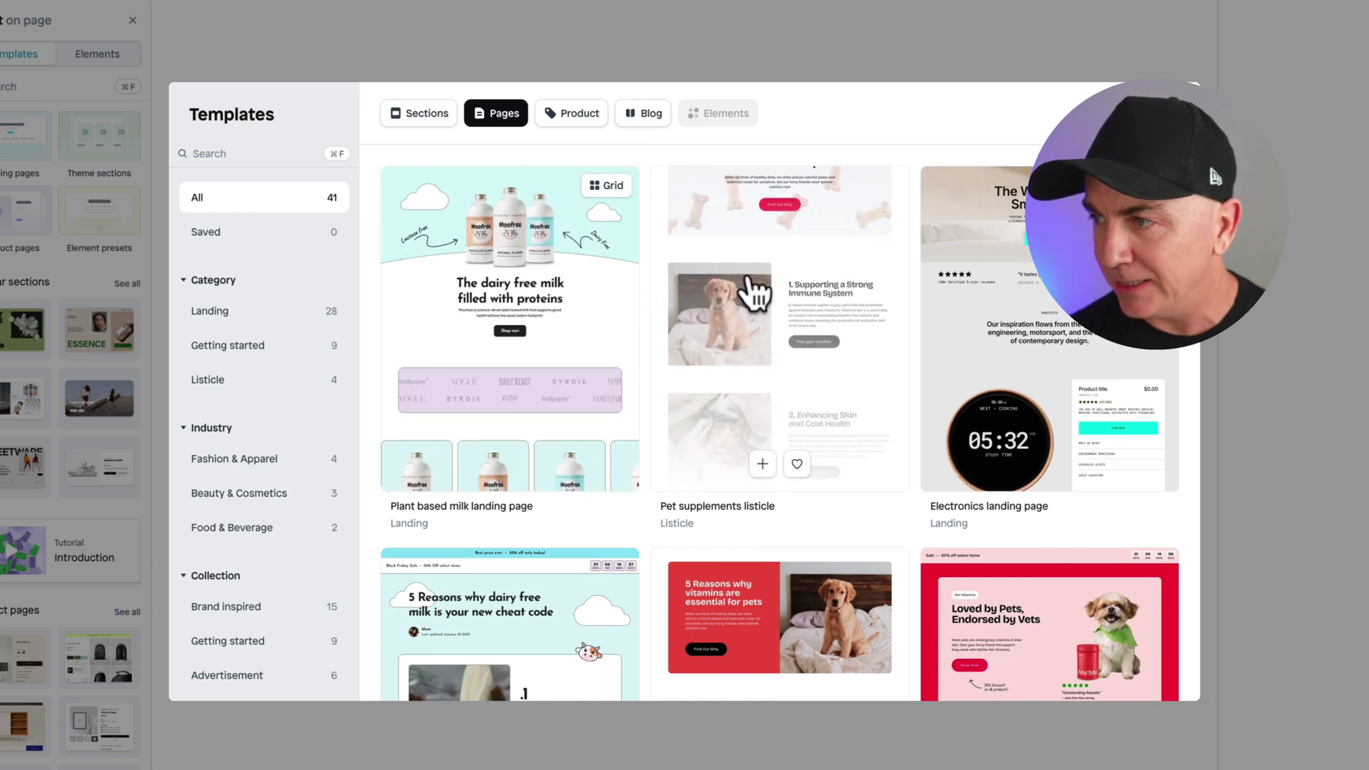
scroll(645, 293, "down", 3)
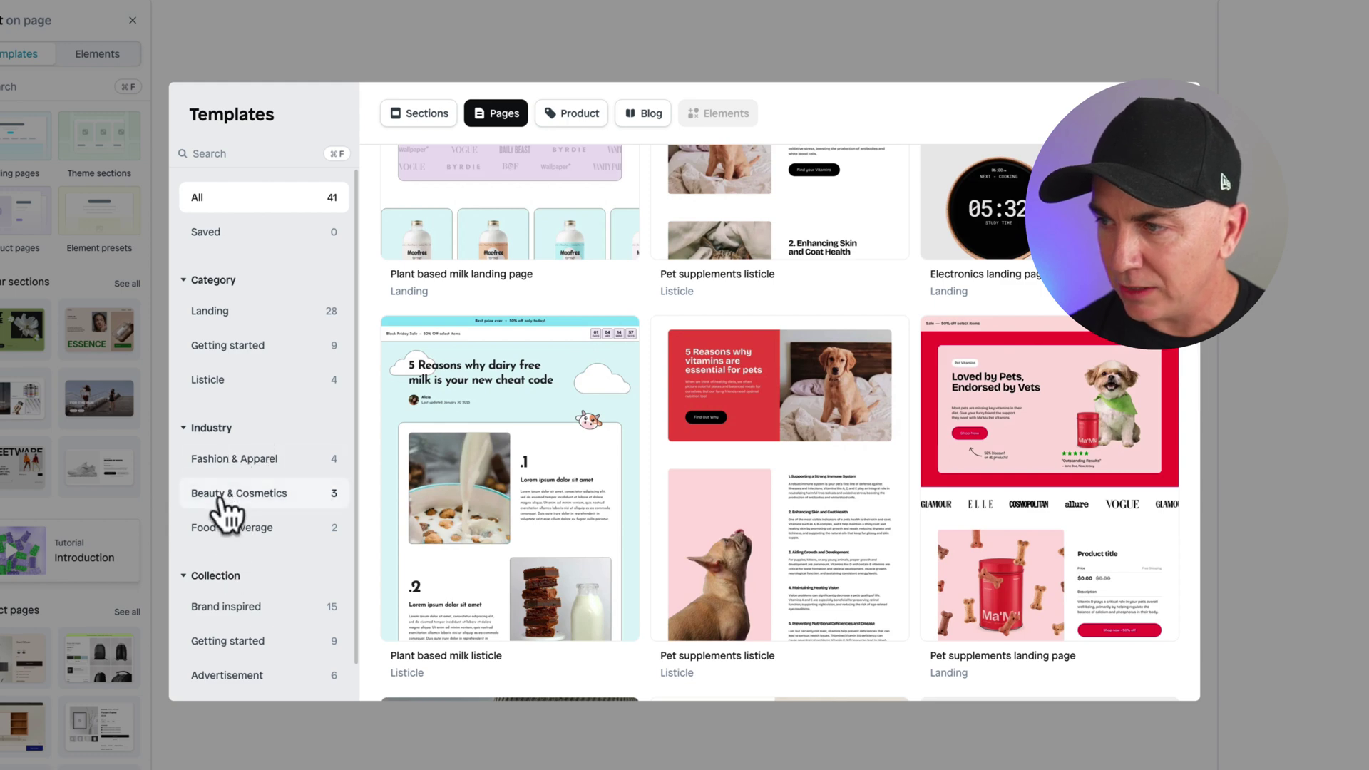
scroll(648, 459, "down", 4)
scroll(646, 440, "down", 6)
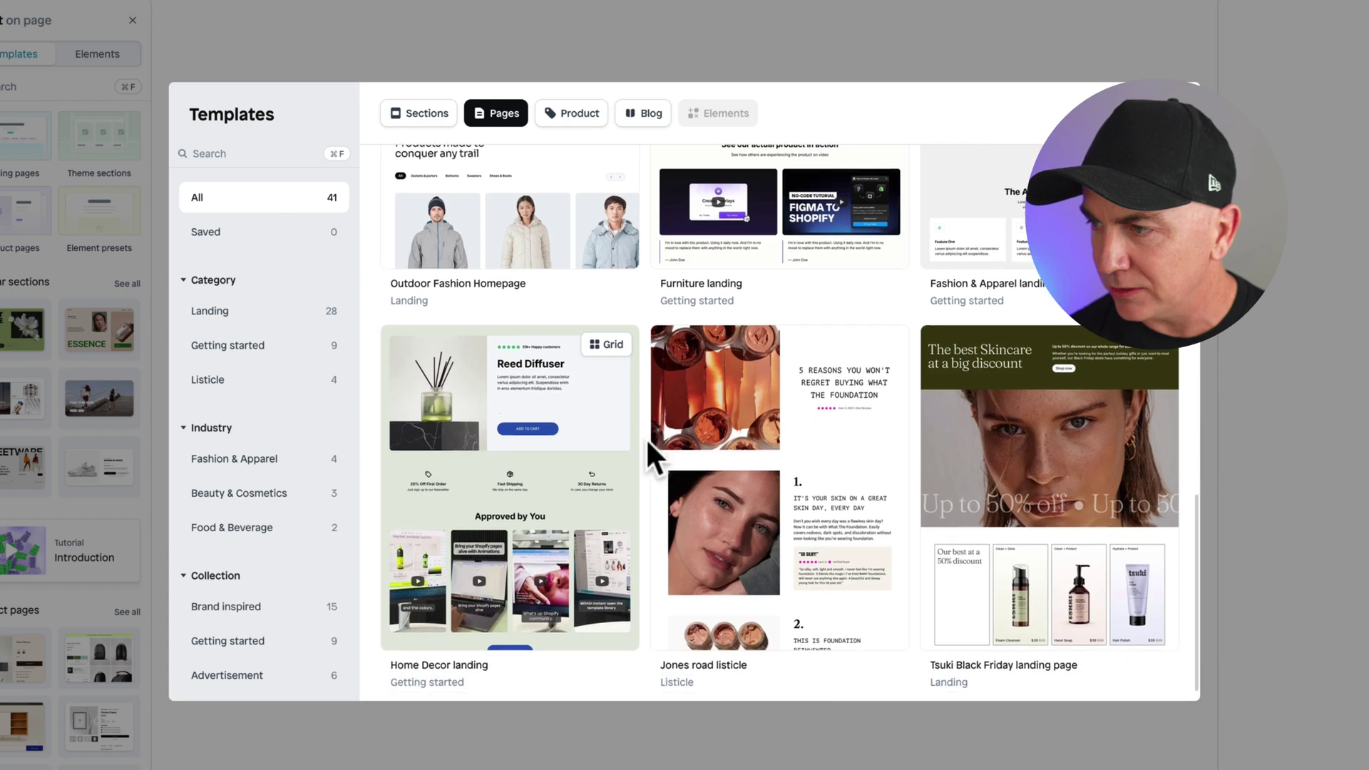
scroll(645, 438, "down", 1)
mouse_move(626, 281)
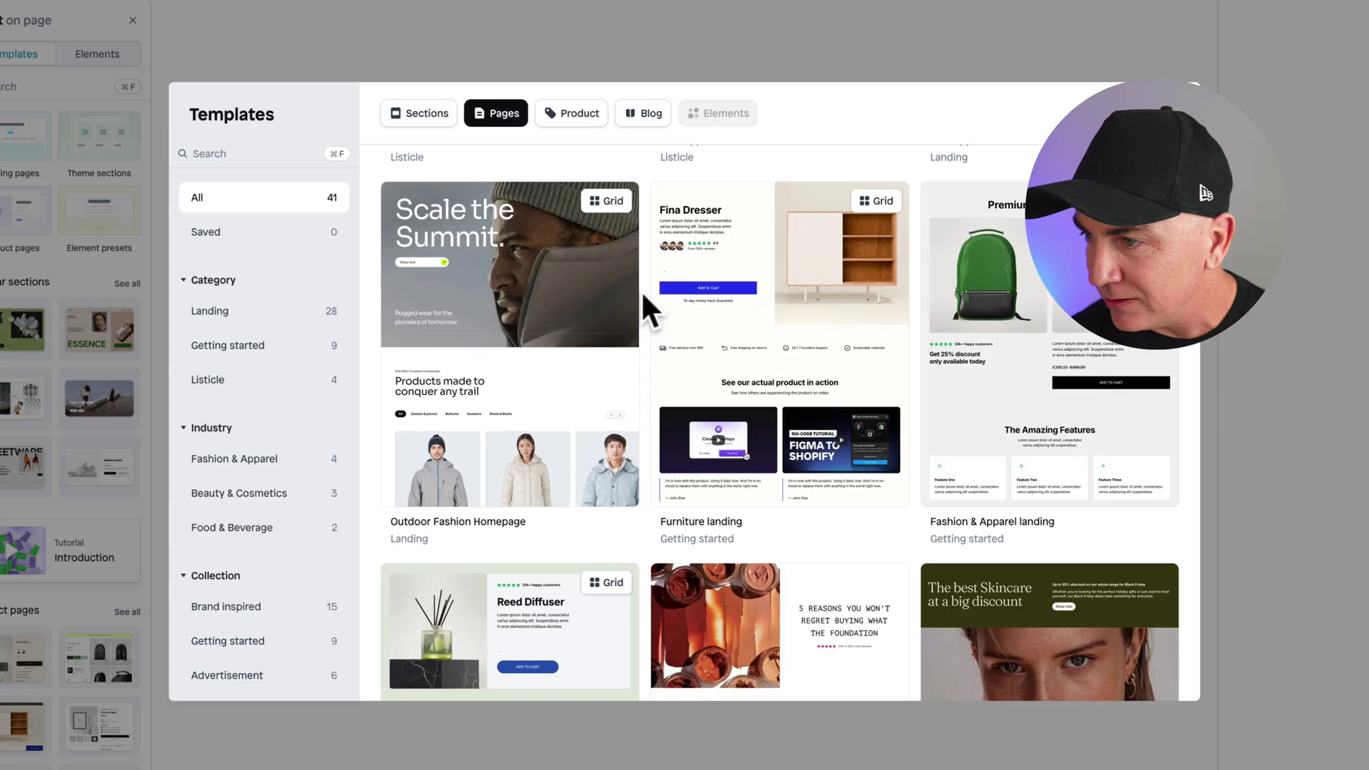
Step: Add the "Plant based milk landing page" template to the project
scroll(642, 294, "up", 10)
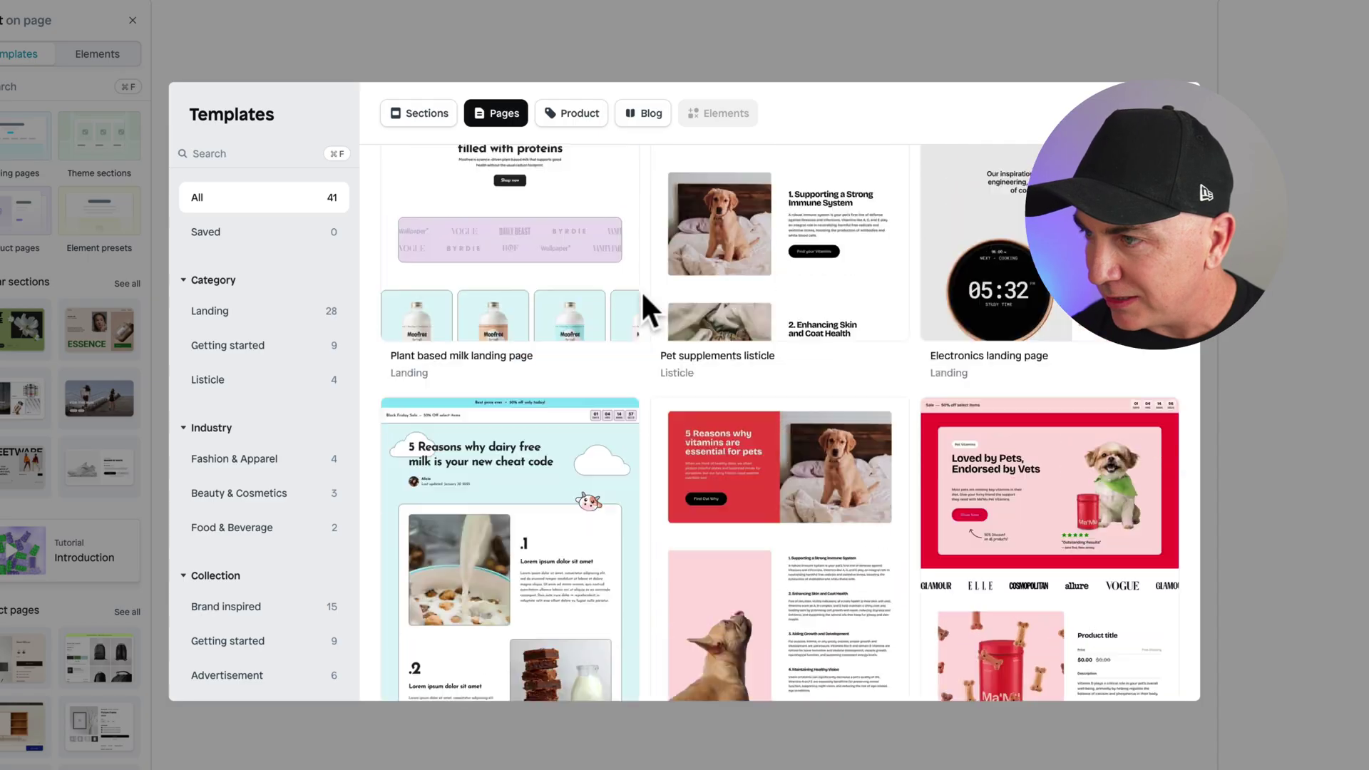
mouse_move(525, 315)
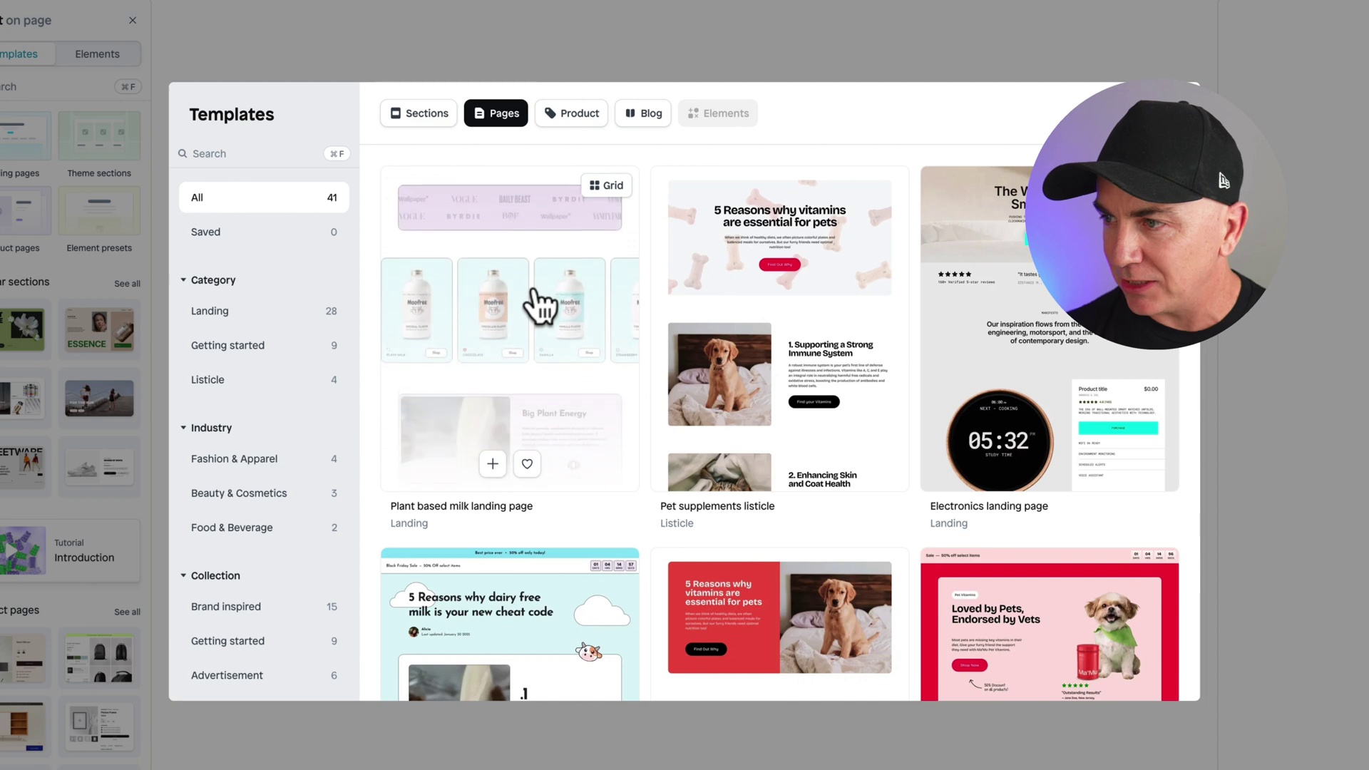
left_click(492, 464)
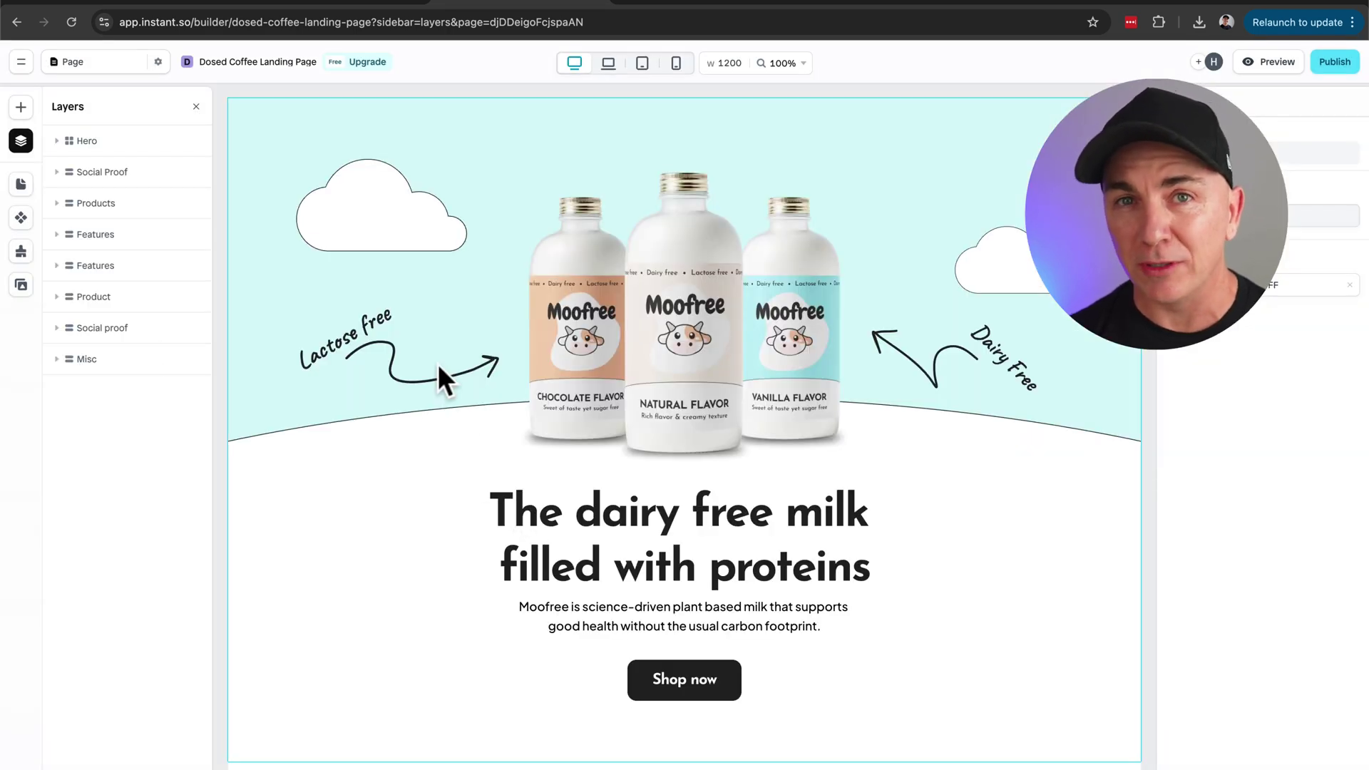
Step: Examine the bottle, cloud and arrow images in the Hero section as individual elements
left_click(653, 311)
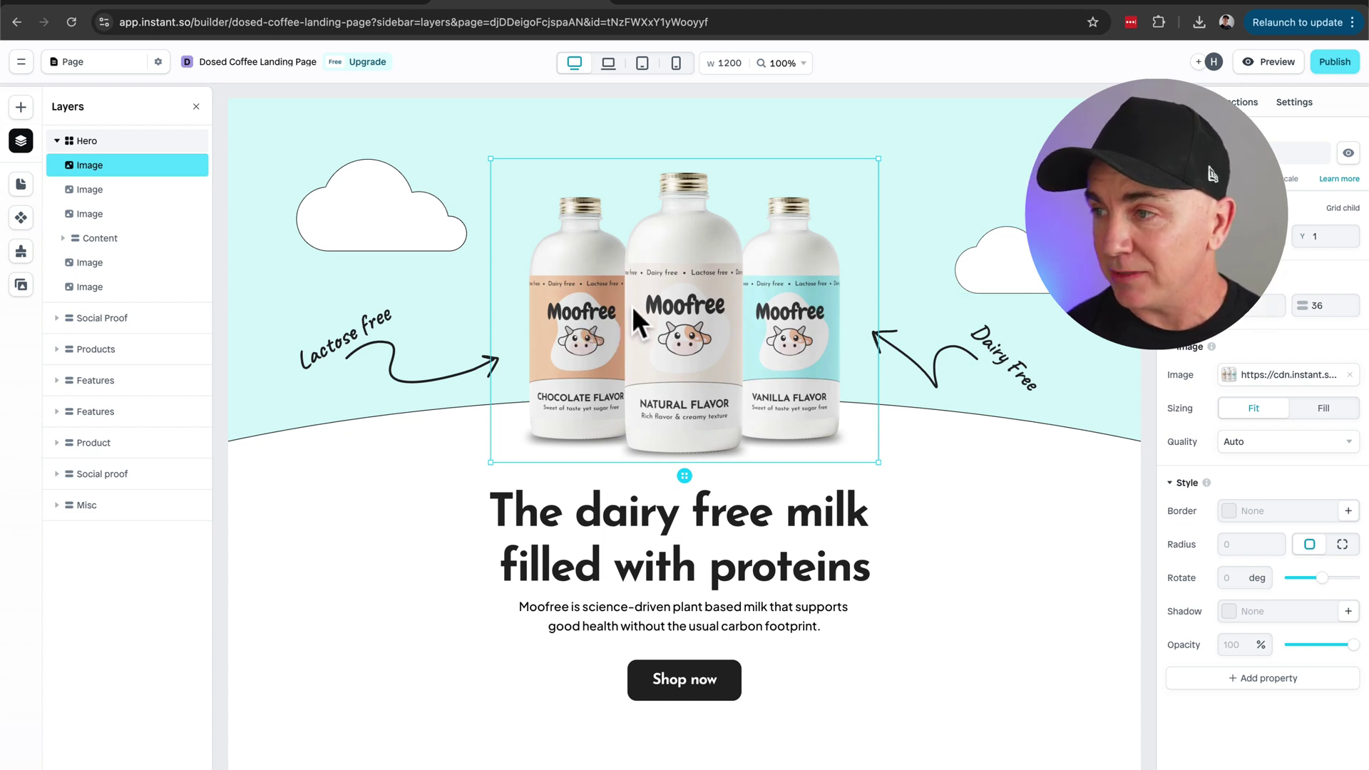
left_click(400, 216)
left_click(385, 339)
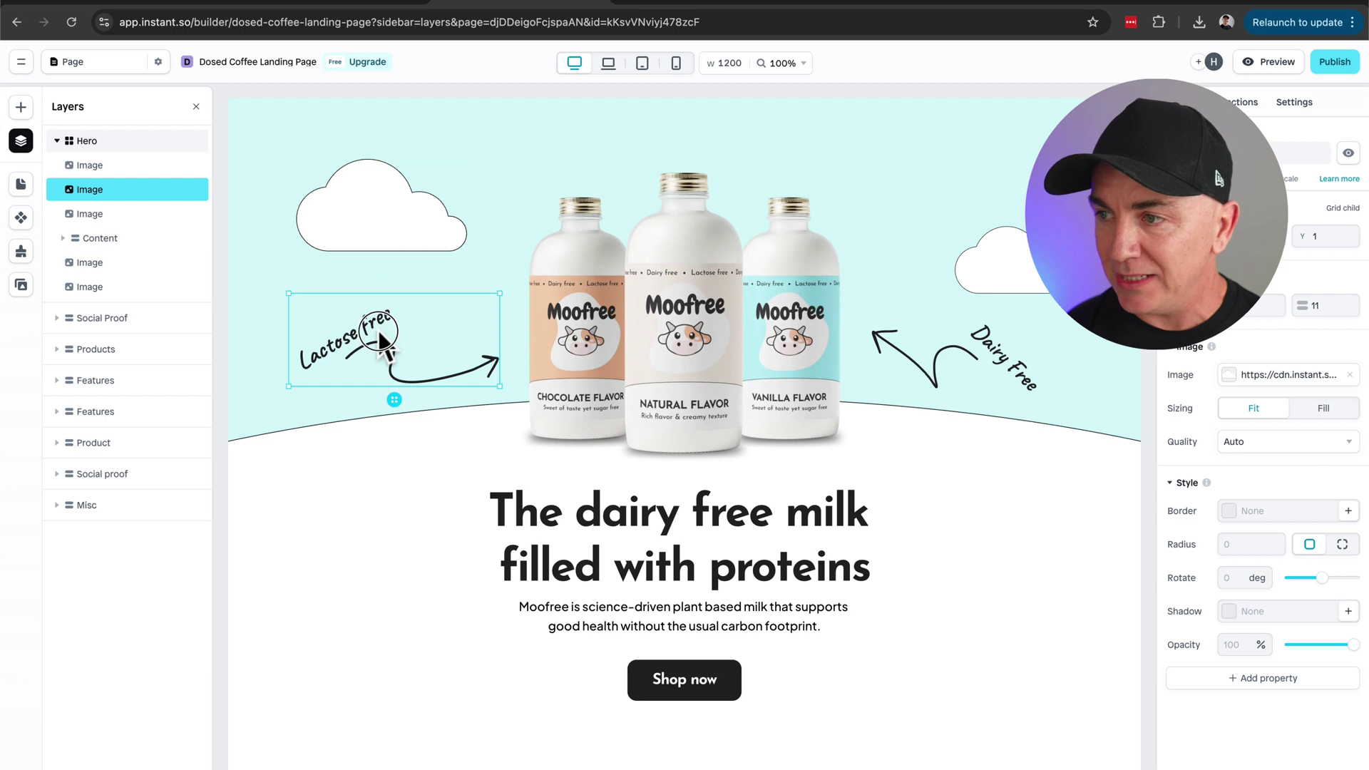
left_click(902, 341)
left_click(994, 268)
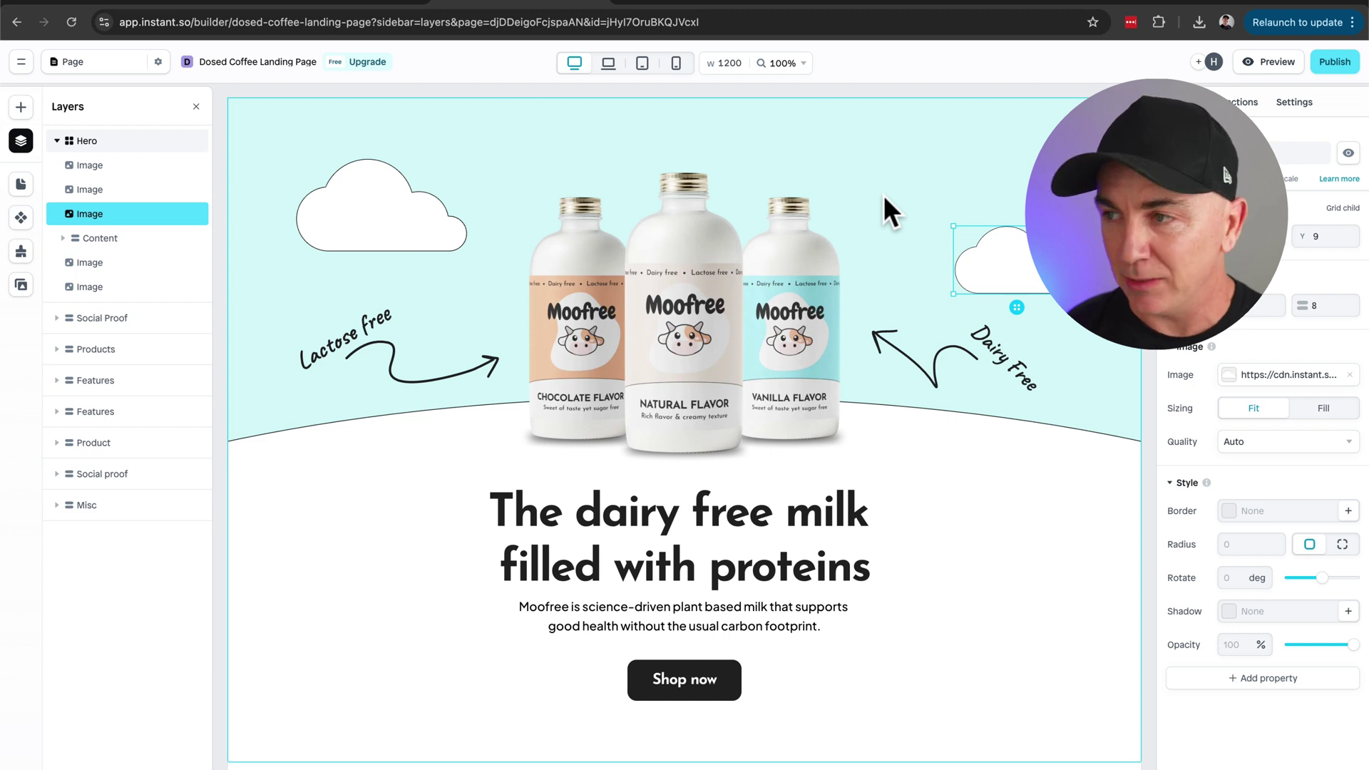
Step: Try repositioning the "Dairy Free" arrow graphic and the milk bottles image within the Hero section
scroll(631, 277, "right", 2)
left_click(642, 276)
left_click_drag(642, 277, 534, 272)
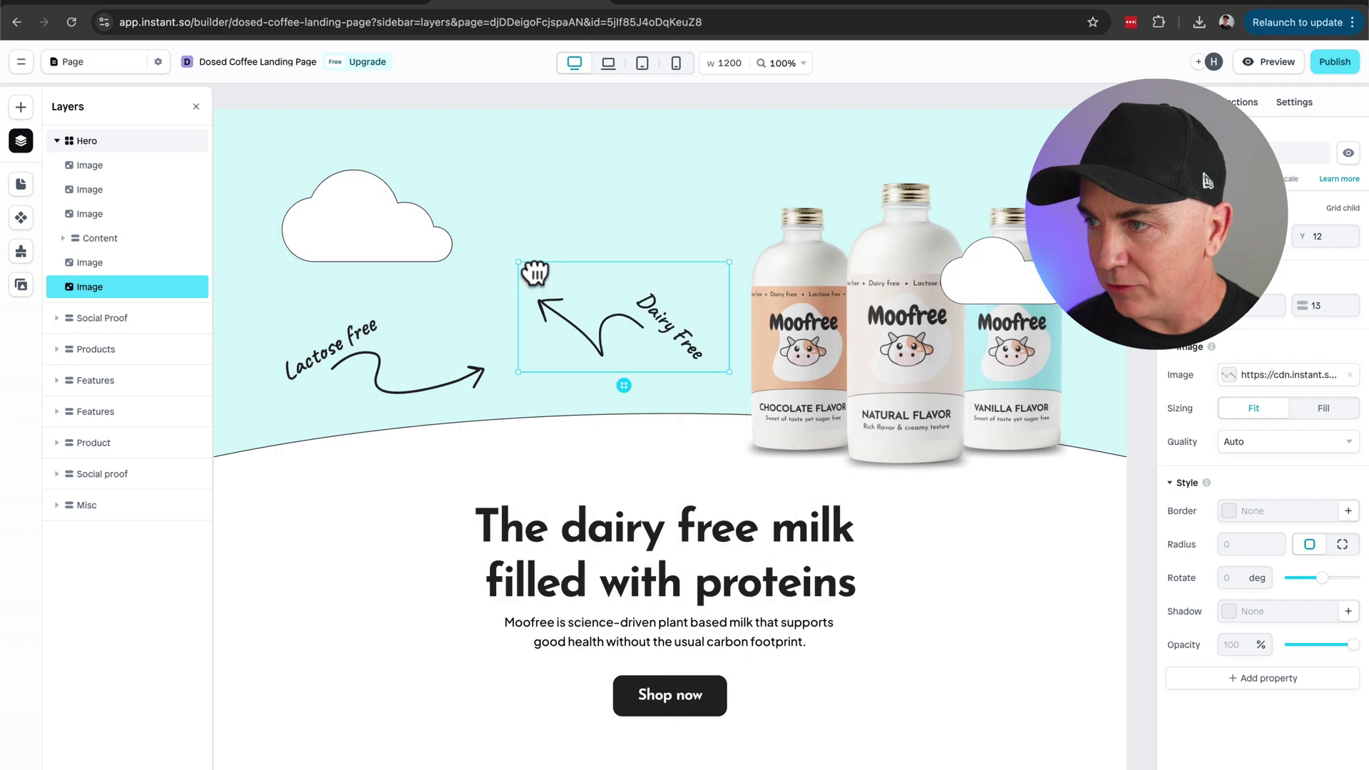
left_click_drag(758, 325, 795, 369)
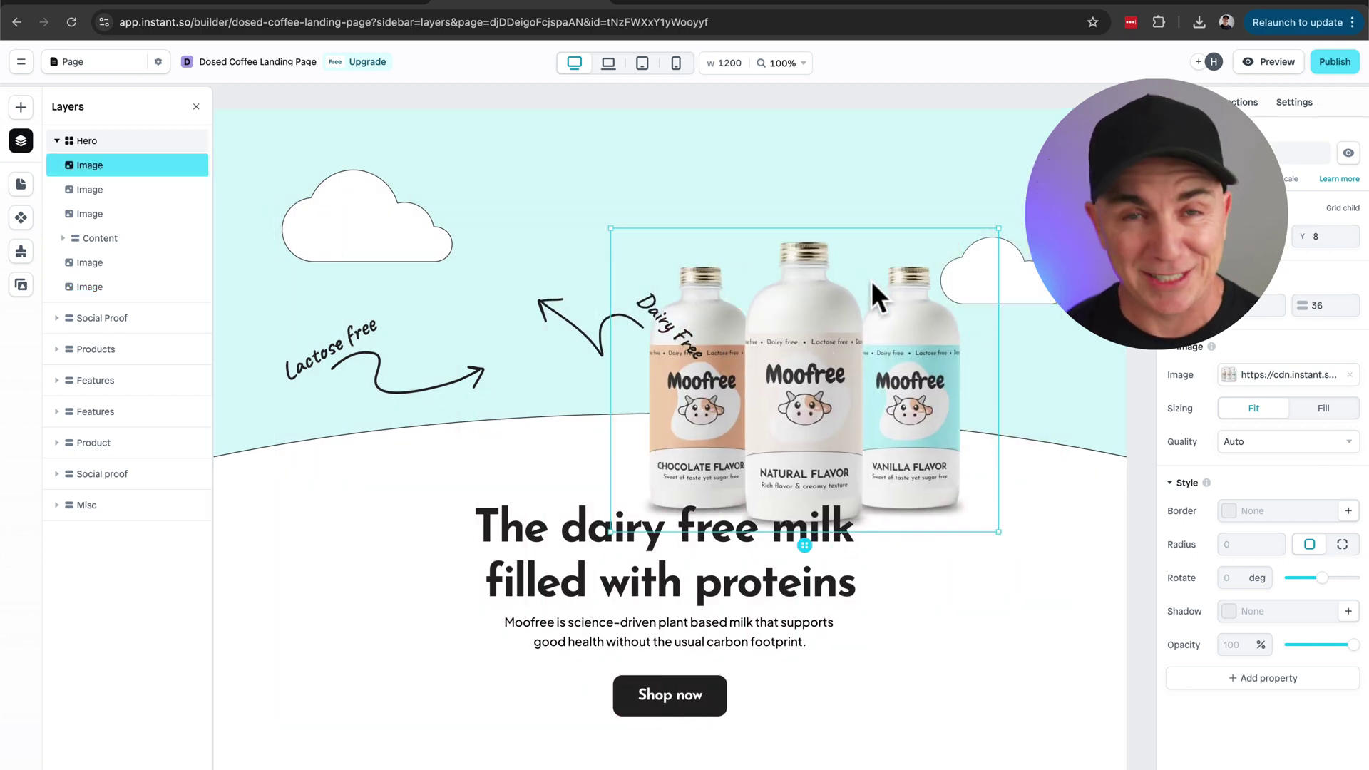
left_click_drag(846, 322, 882, 368)
left_click(678, 282)
left_click_drag(607, 318, 631, 312)
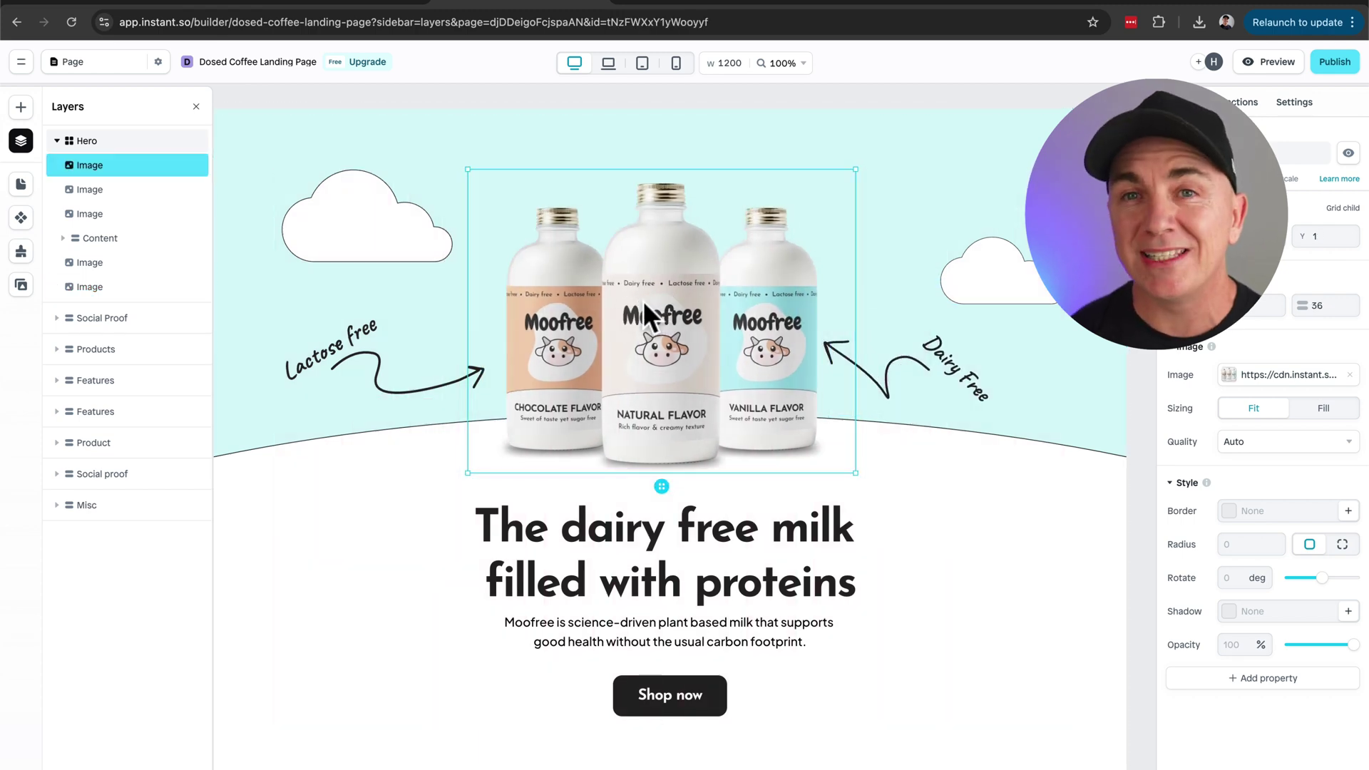
Step: Replace the milk bottles image in the Hero section with an uploaded image of three Dosed coffee bottles
left_click(1272, 375)
left_click(1082, 482)
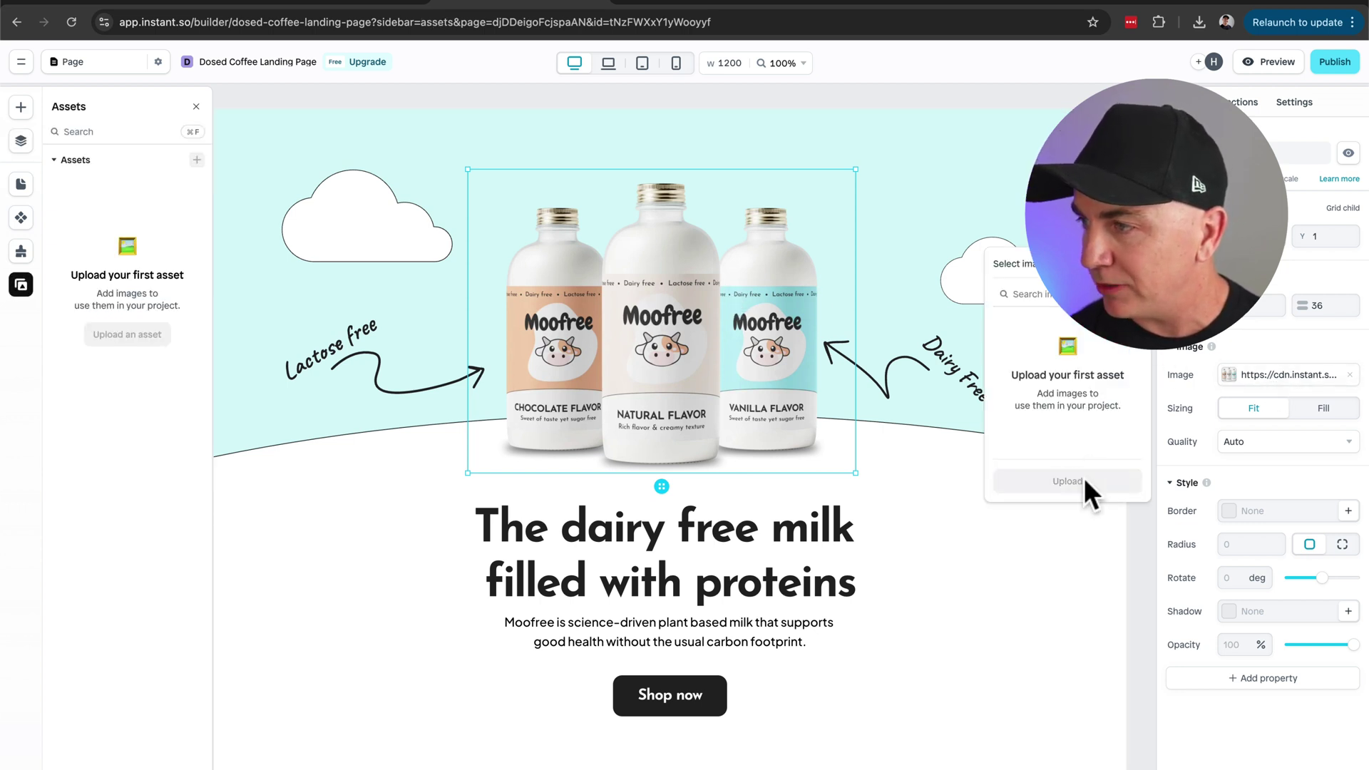
left_click(1184, 706)
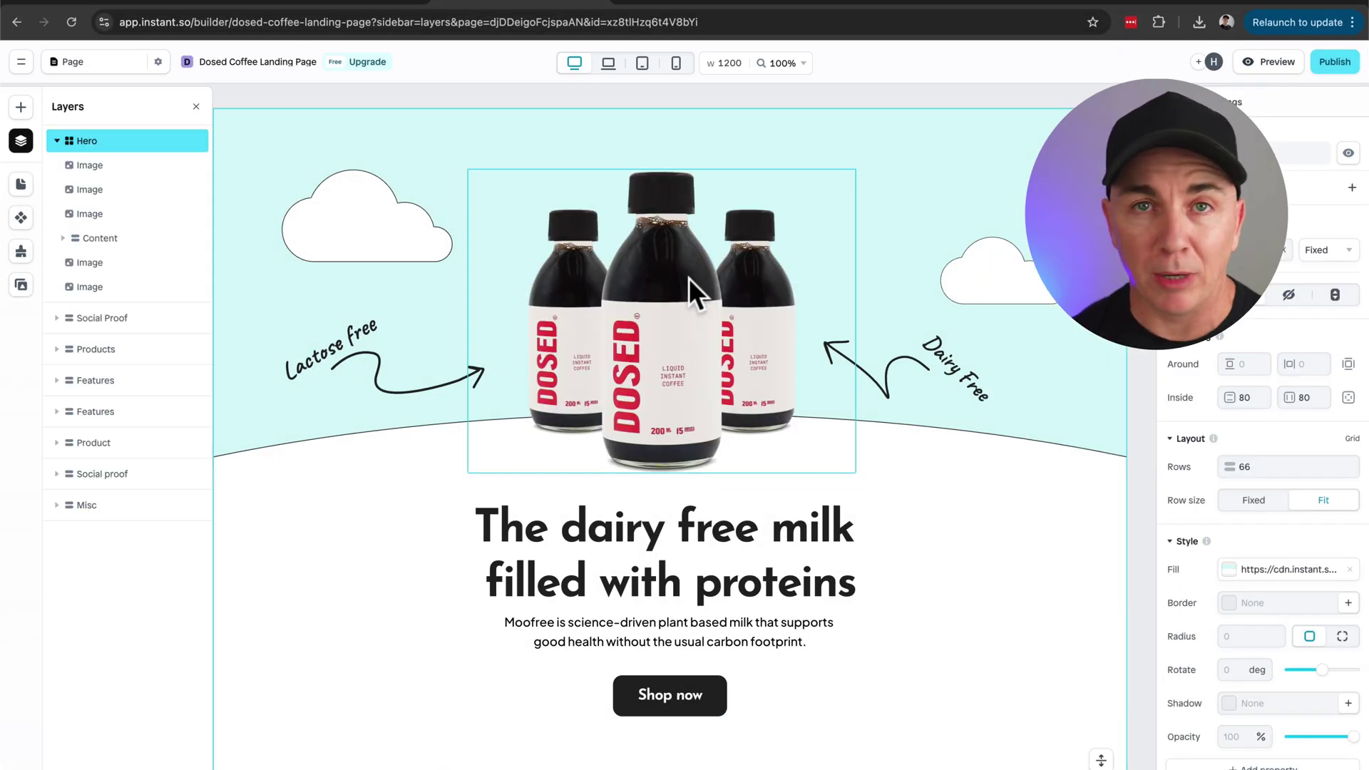
Step: Move the "Lactose free" and "Dairy Free" arrow graphics inward so they point closely at the coffee bottles
left_click_drag(360, 358, 400, 373)
left_click_drag(926, 382, 870, 386)
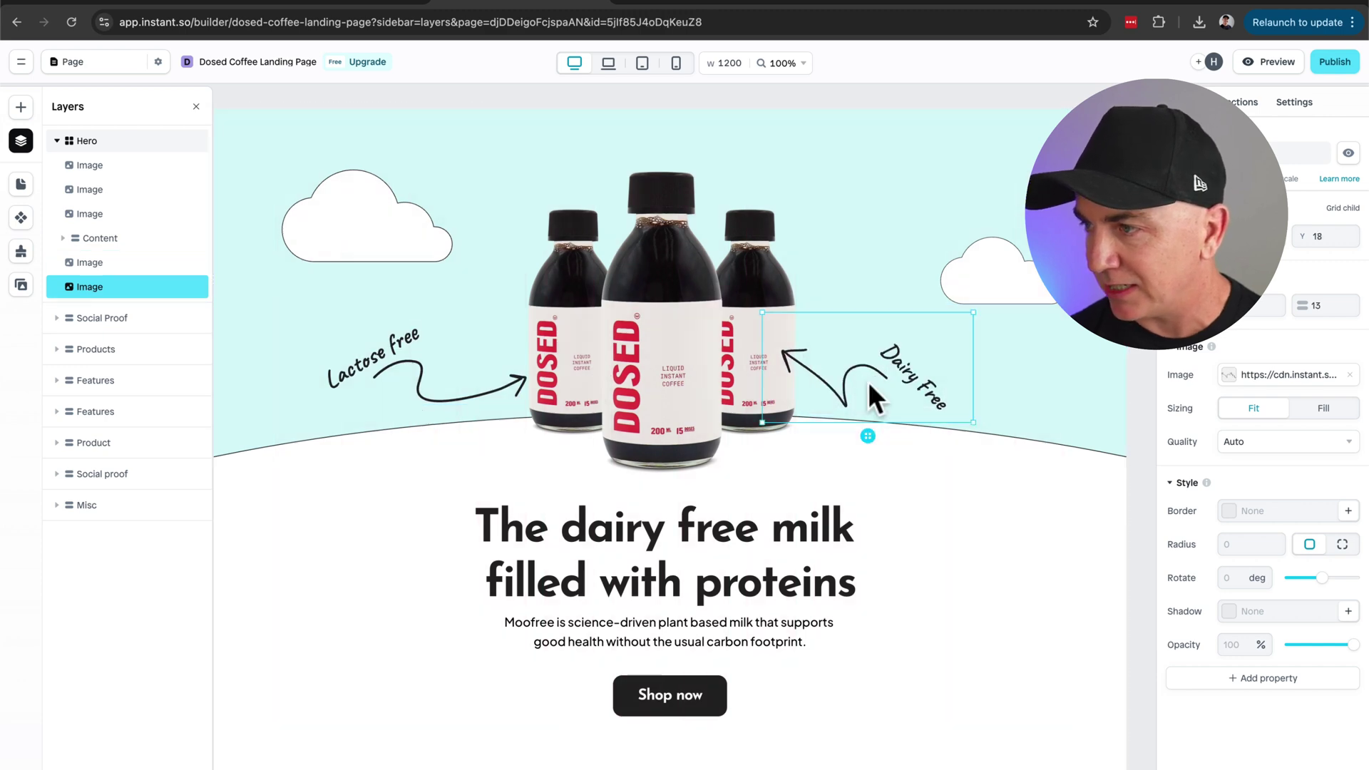
left_click(371, 372)
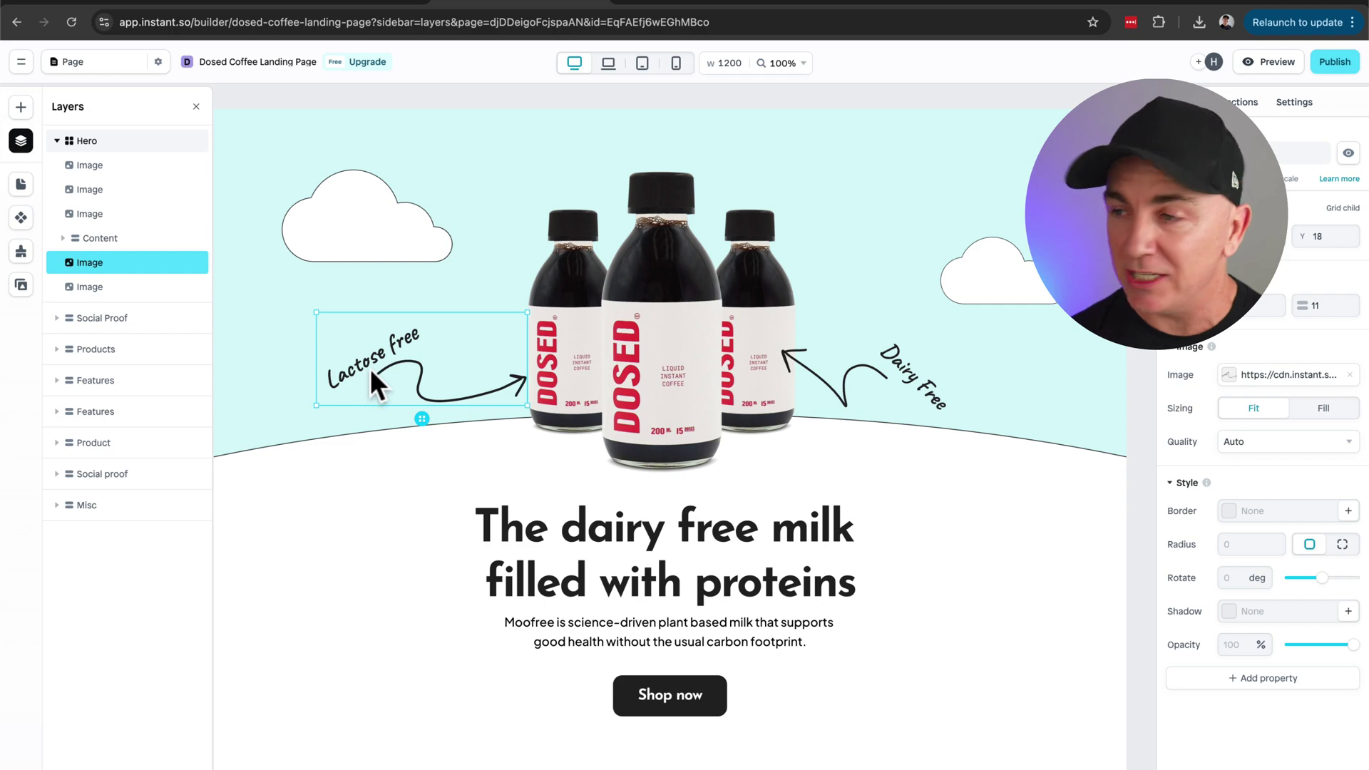
Step: Examine the image replacement options for the "Lactose free" arrow graphic in the Hero section
left_click(1270, 374)
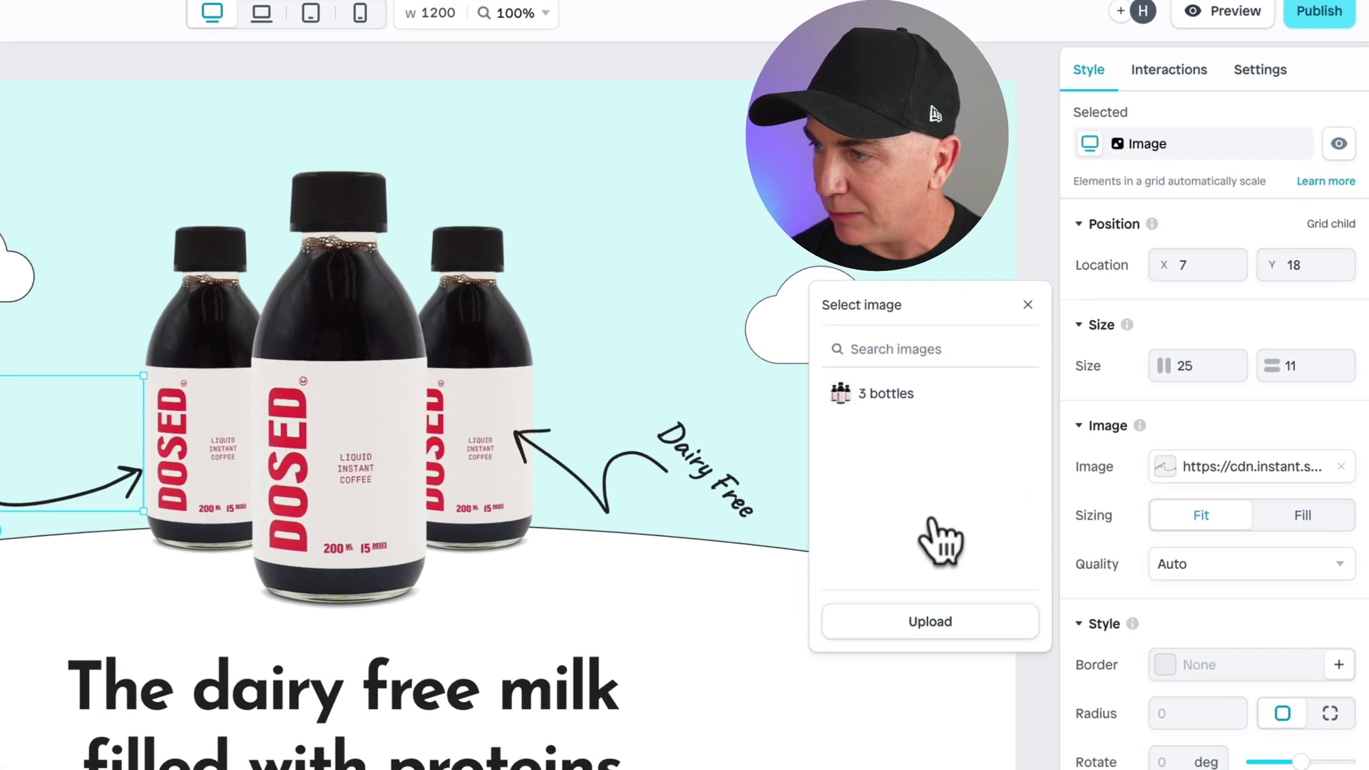
left_click(1007, 337)
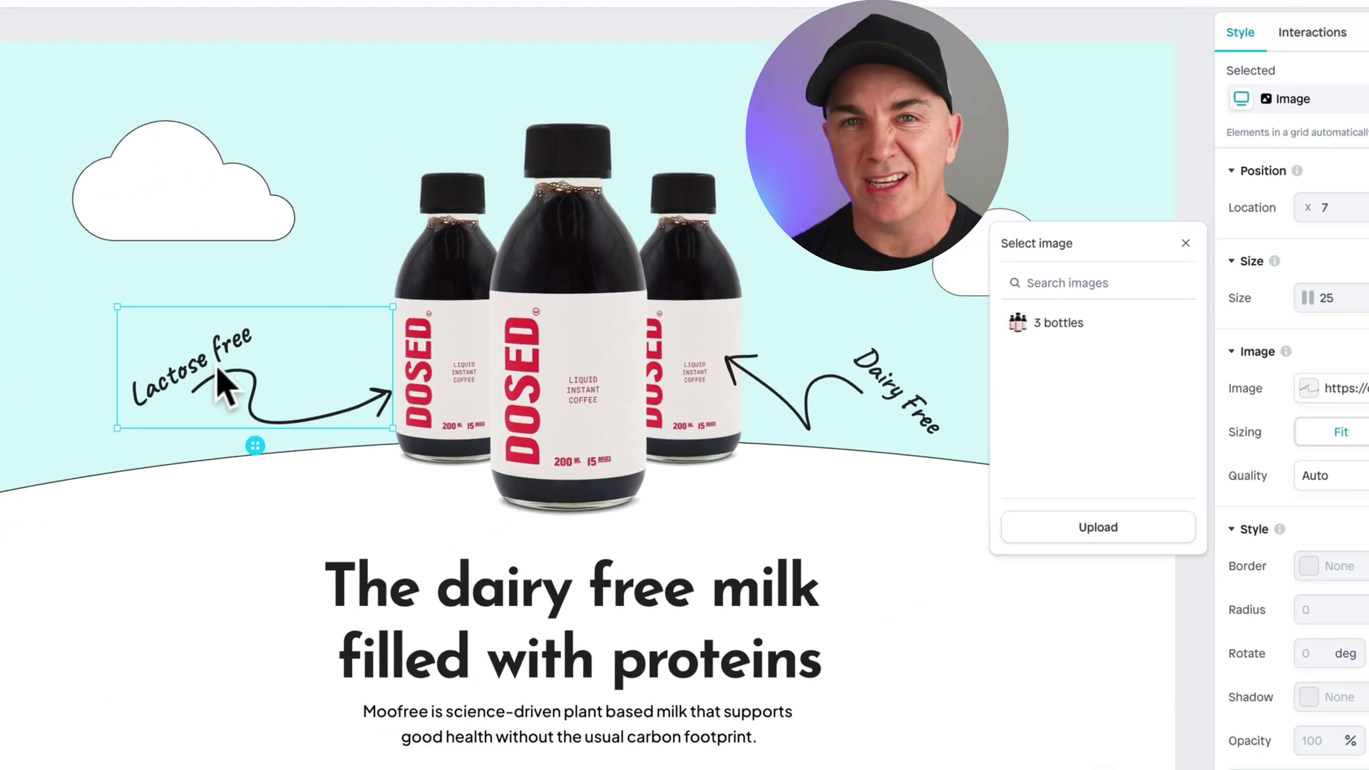
left_click(1080, 676)
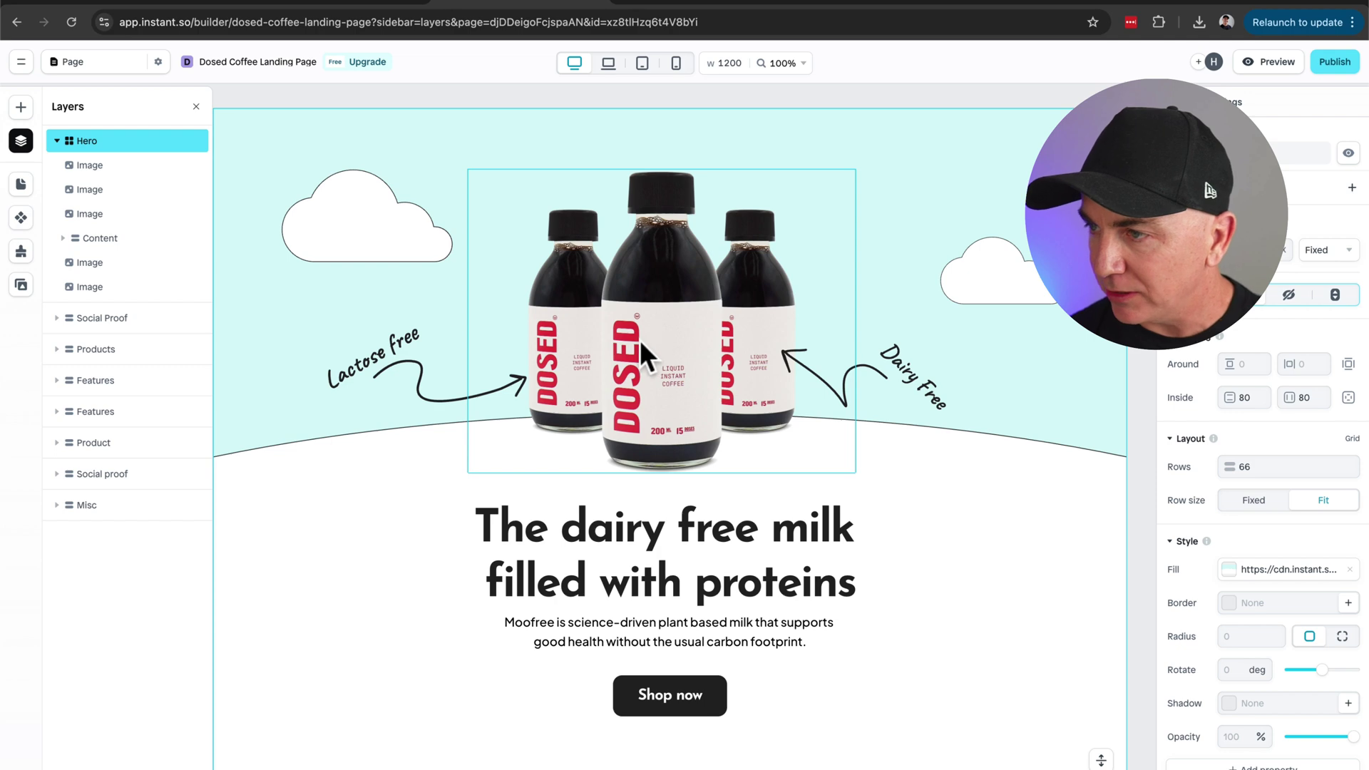
Step: Replace the Hero headline with "The purest way to drink coffee", breaking the line after "way"
scroll(642, 344, "down", 3)
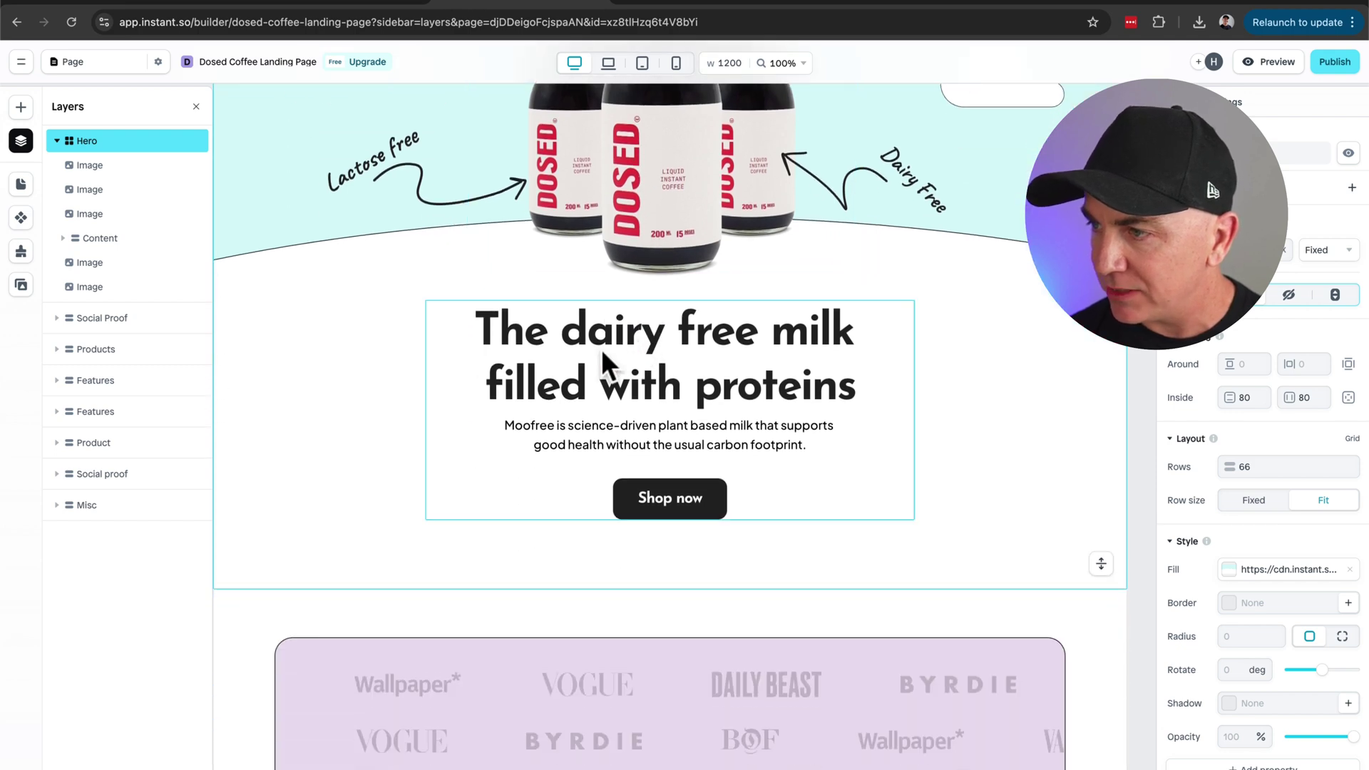
left_click(611, 343)
left_click(612, 346)
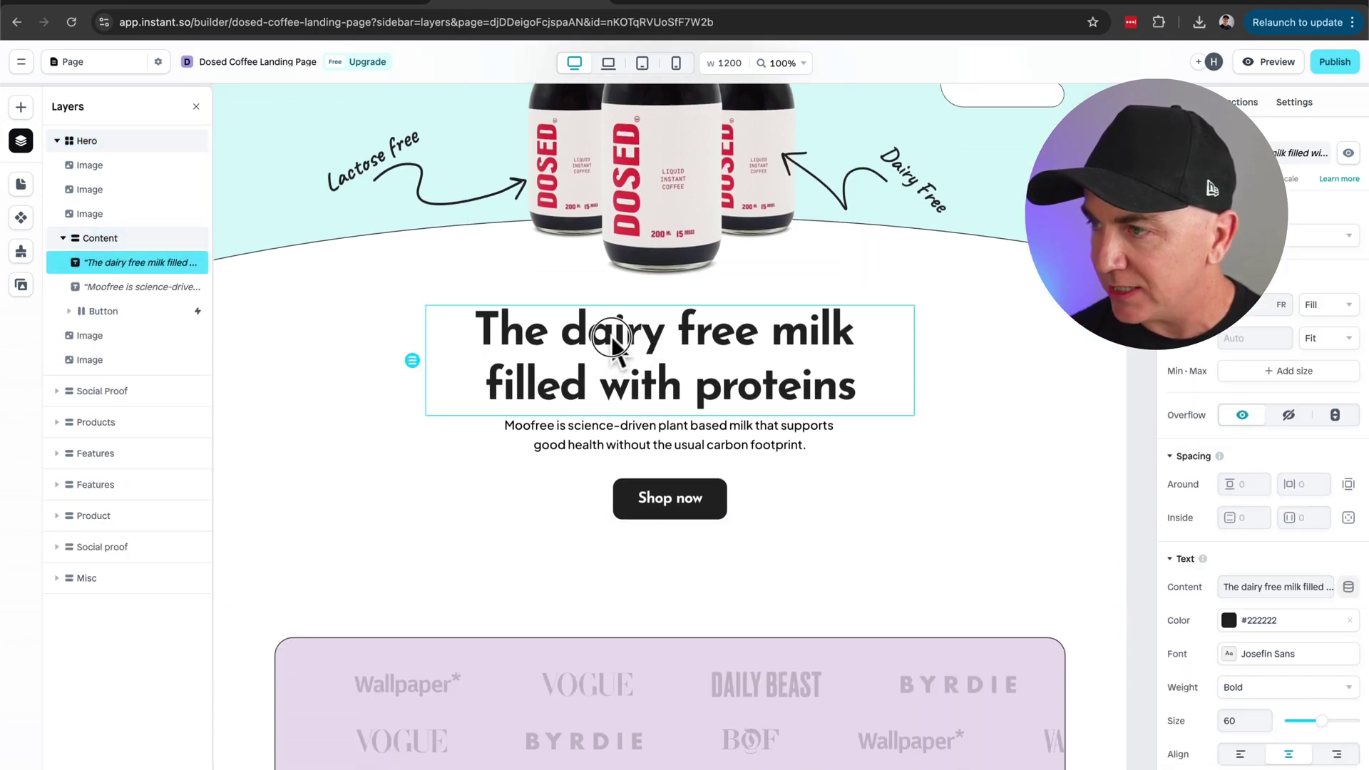
left_click_drag(858, 389, 557, 357)
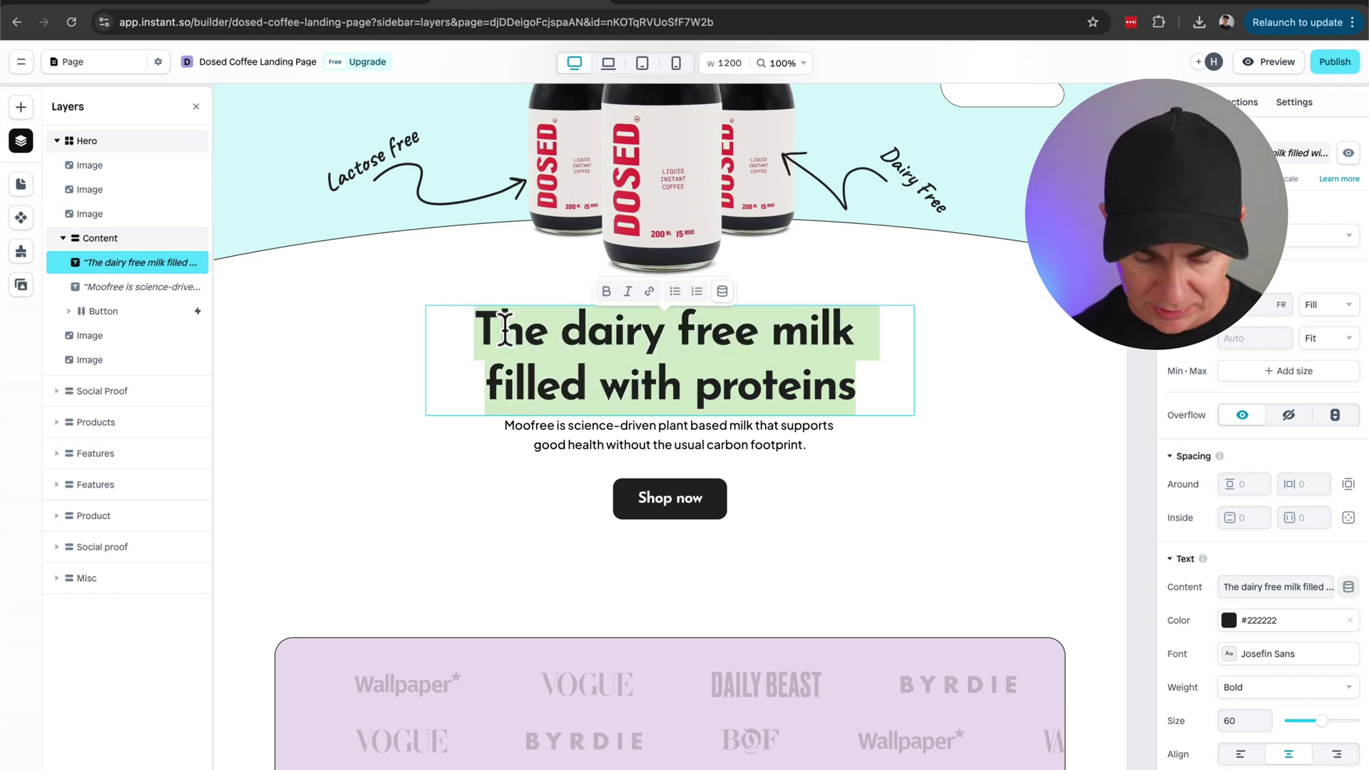
type("Theprest")
key("BackSpace")
key("BackSpace")
key("BackSpace")
key("BackSpace")
key("BackSpace")
type("pu")
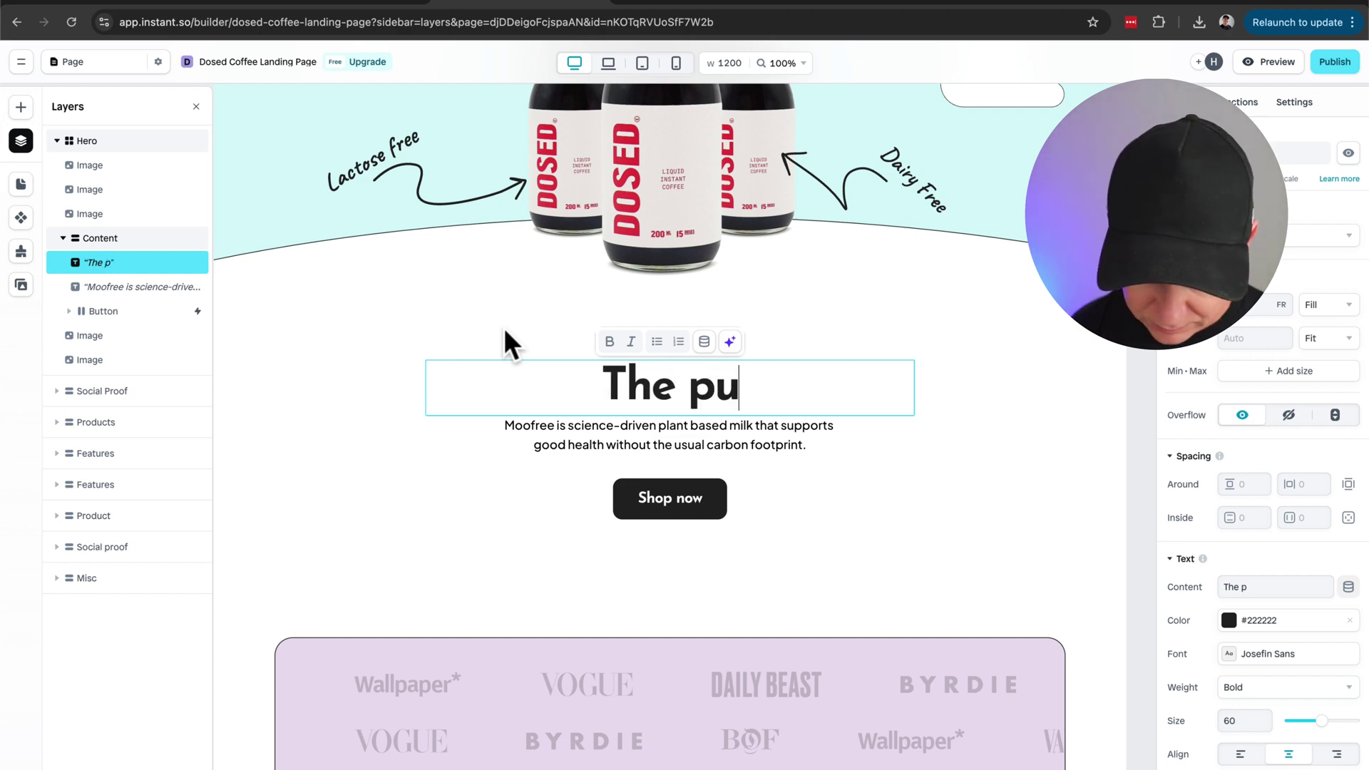
type("rest way to ")
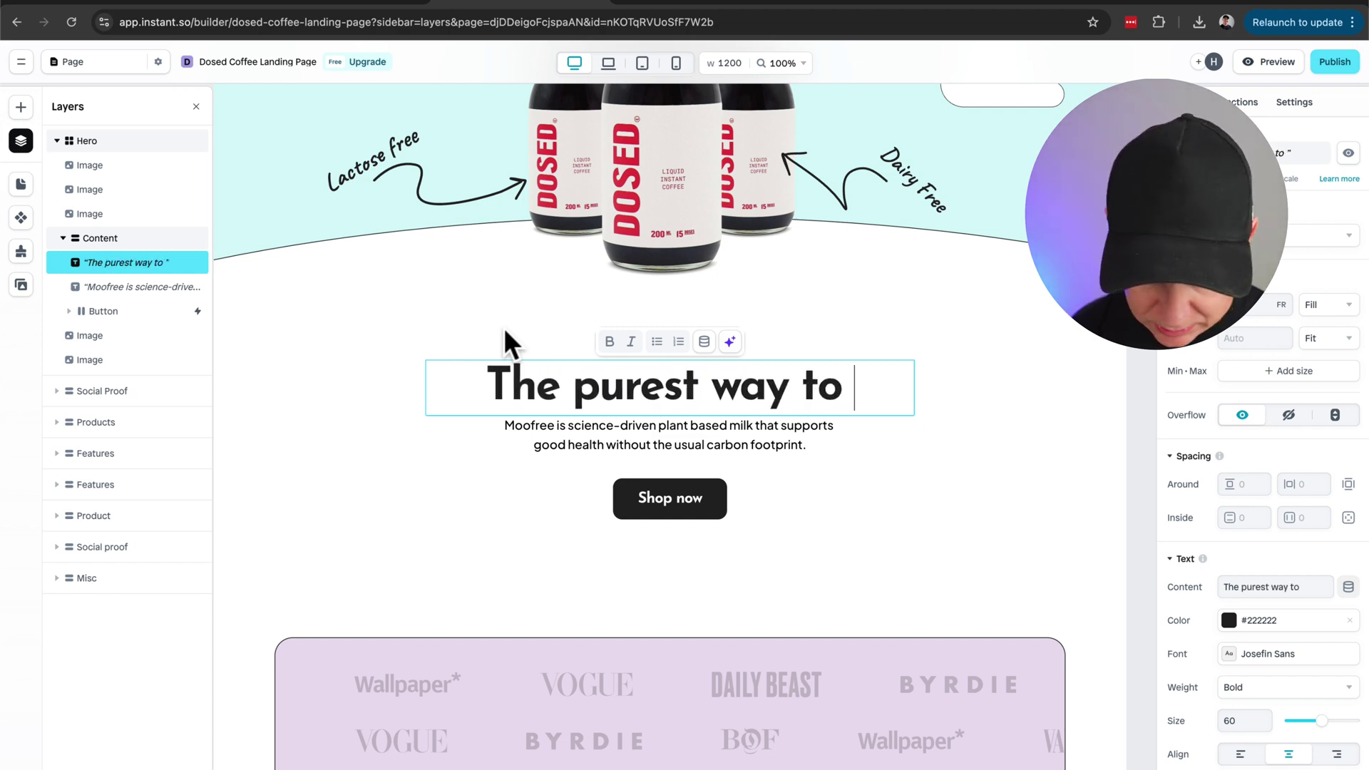
type("drink coffee")
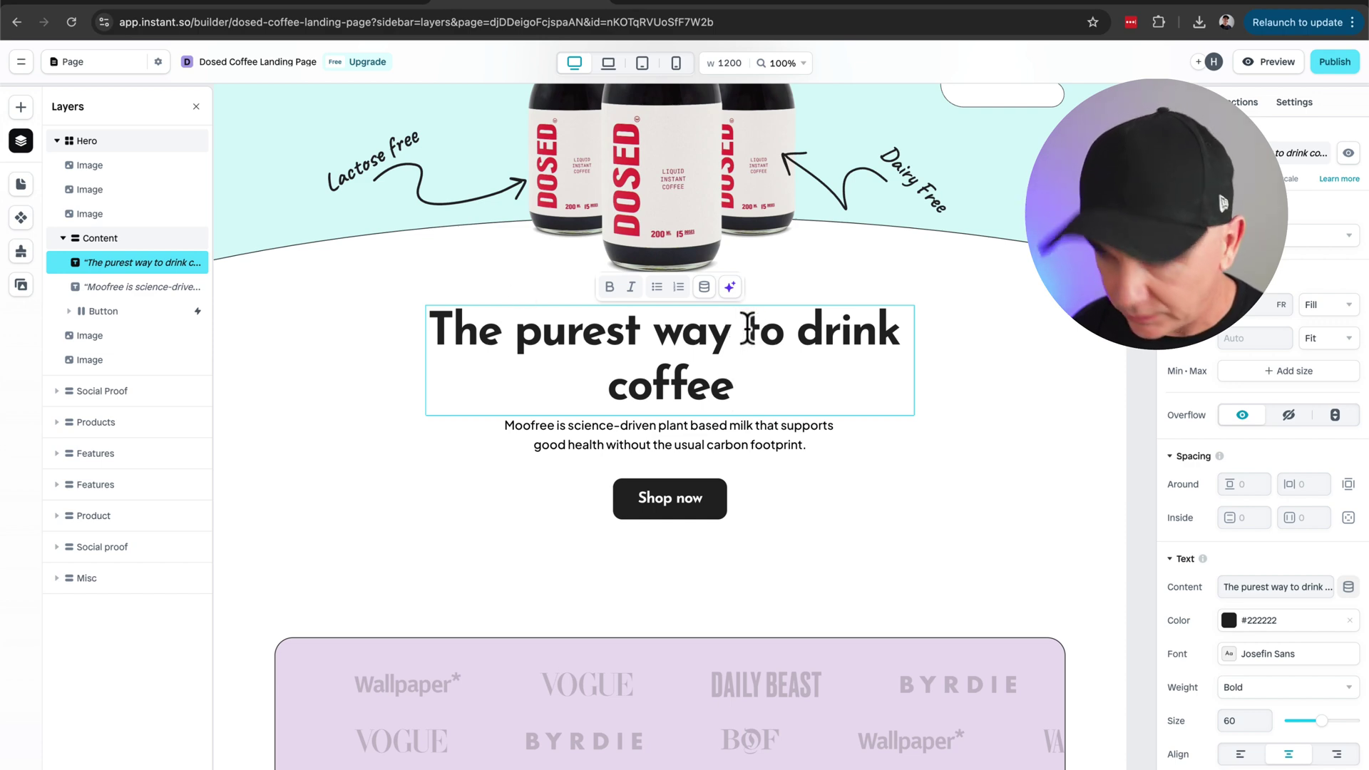
key("shift+Return")
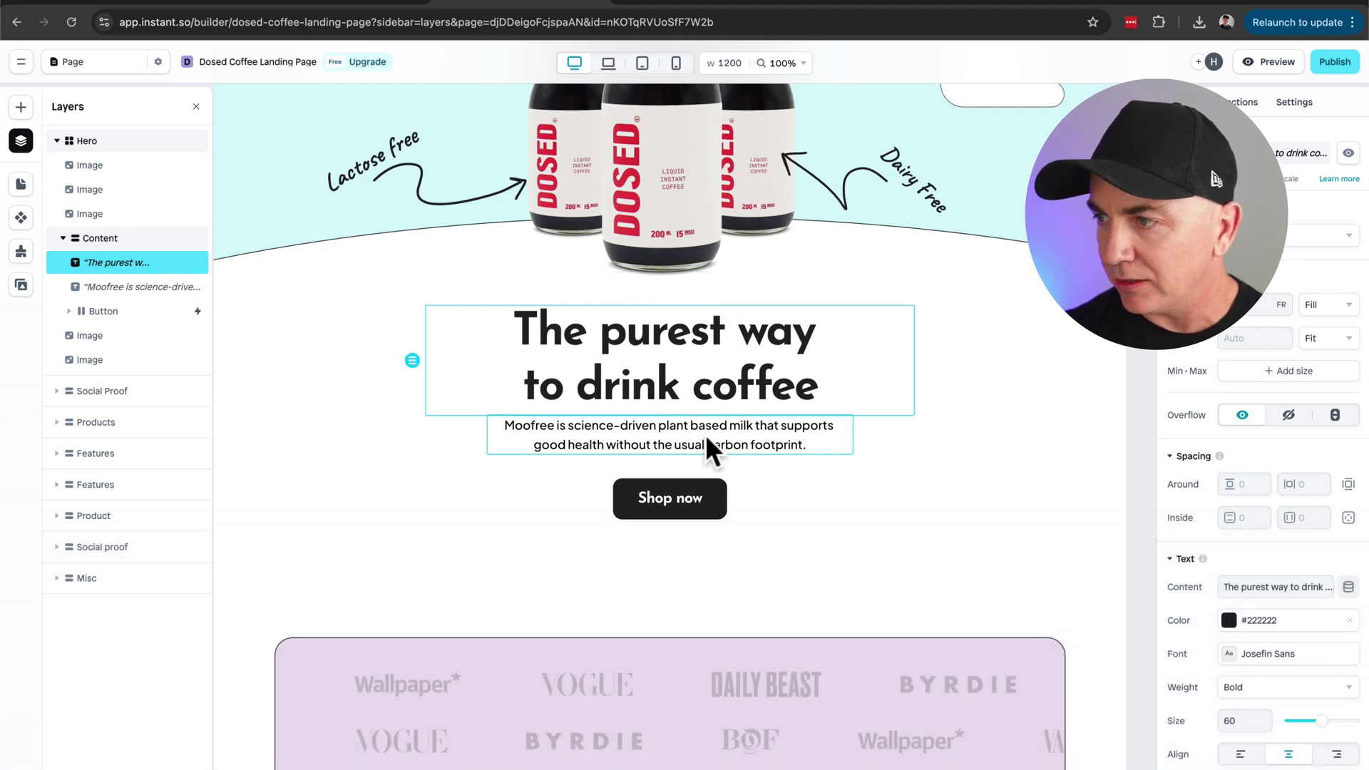
Step: Replace the Hero description with "Pue coffee extract that is a close to bean flavor as you can get.. its like a liquid version of a coffee bean!"
left_click(709, 449)
left_click(708, 449)
left_click_drag(810, 444, 498, 426)
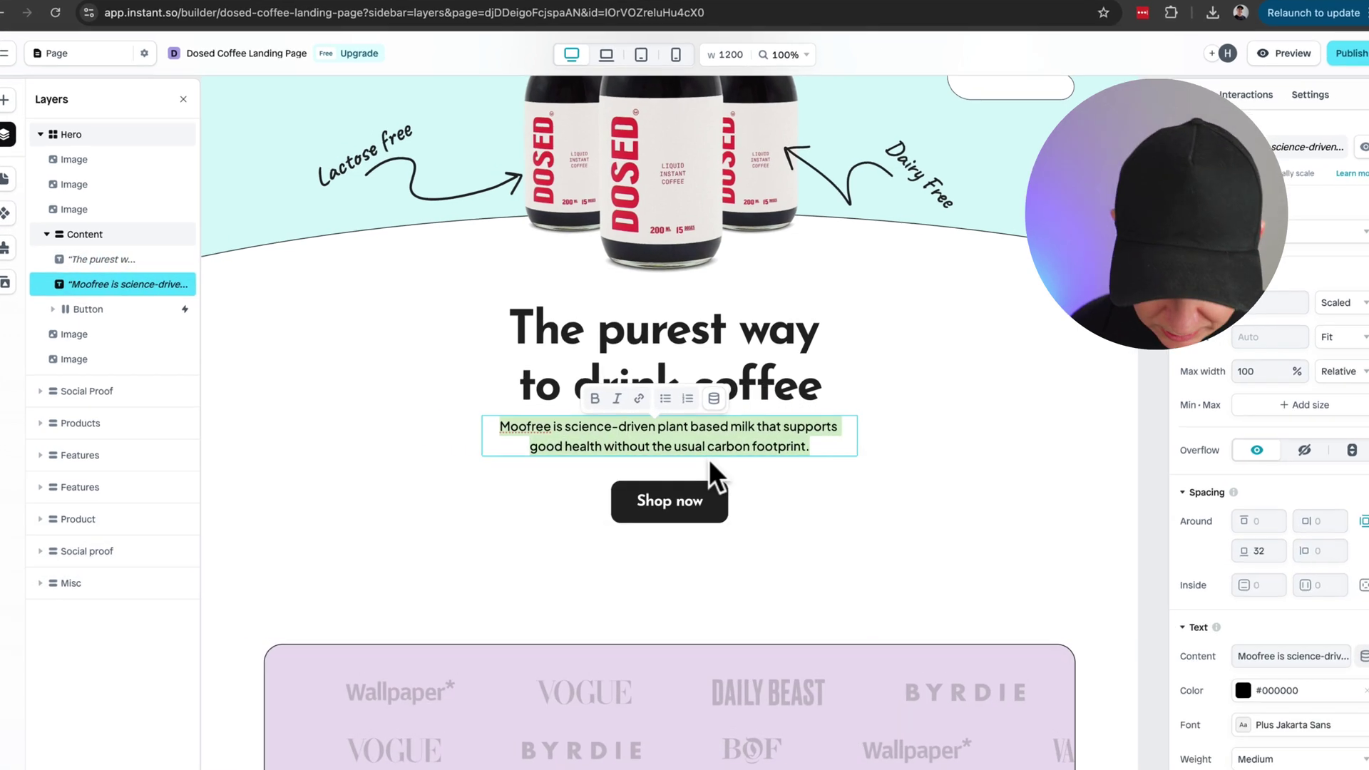
type("Pue coffee extra")
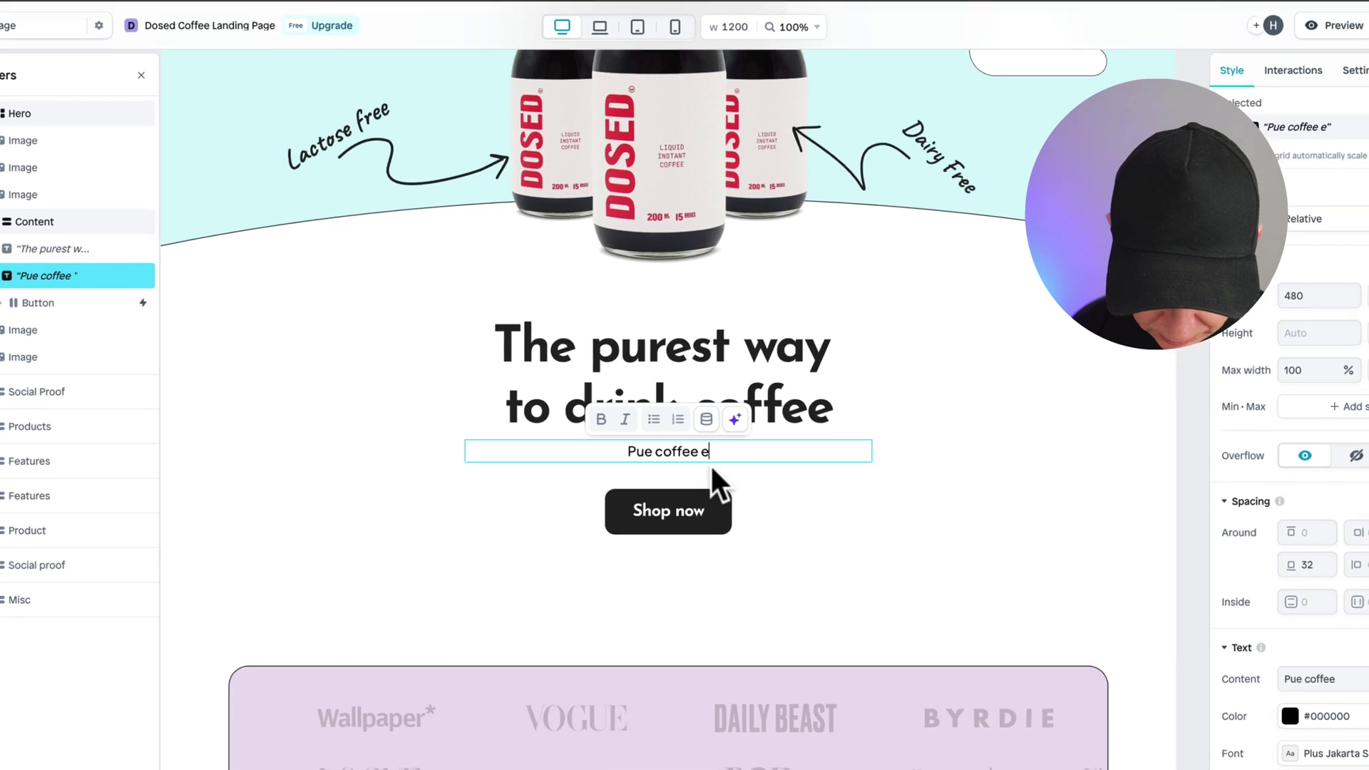
type("ct that is a cl")
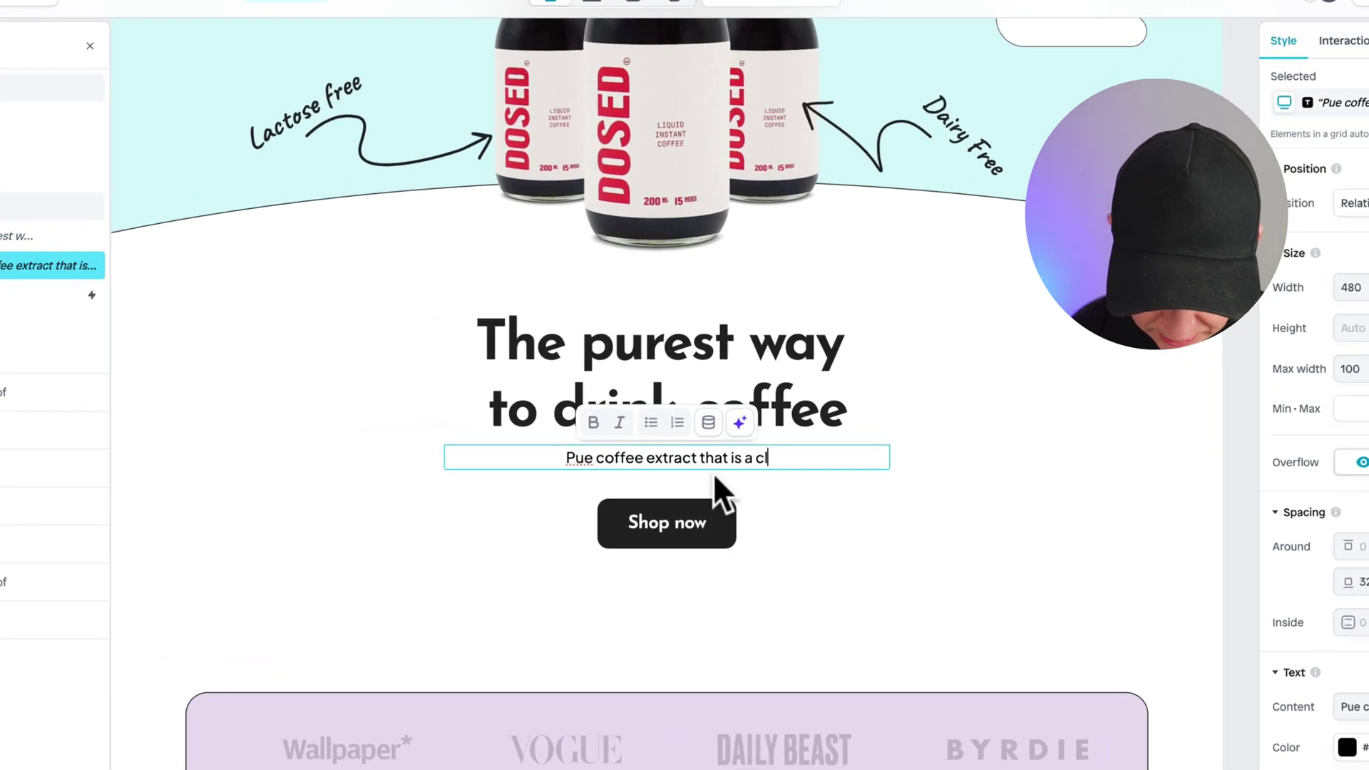
type("ose to bean fla")
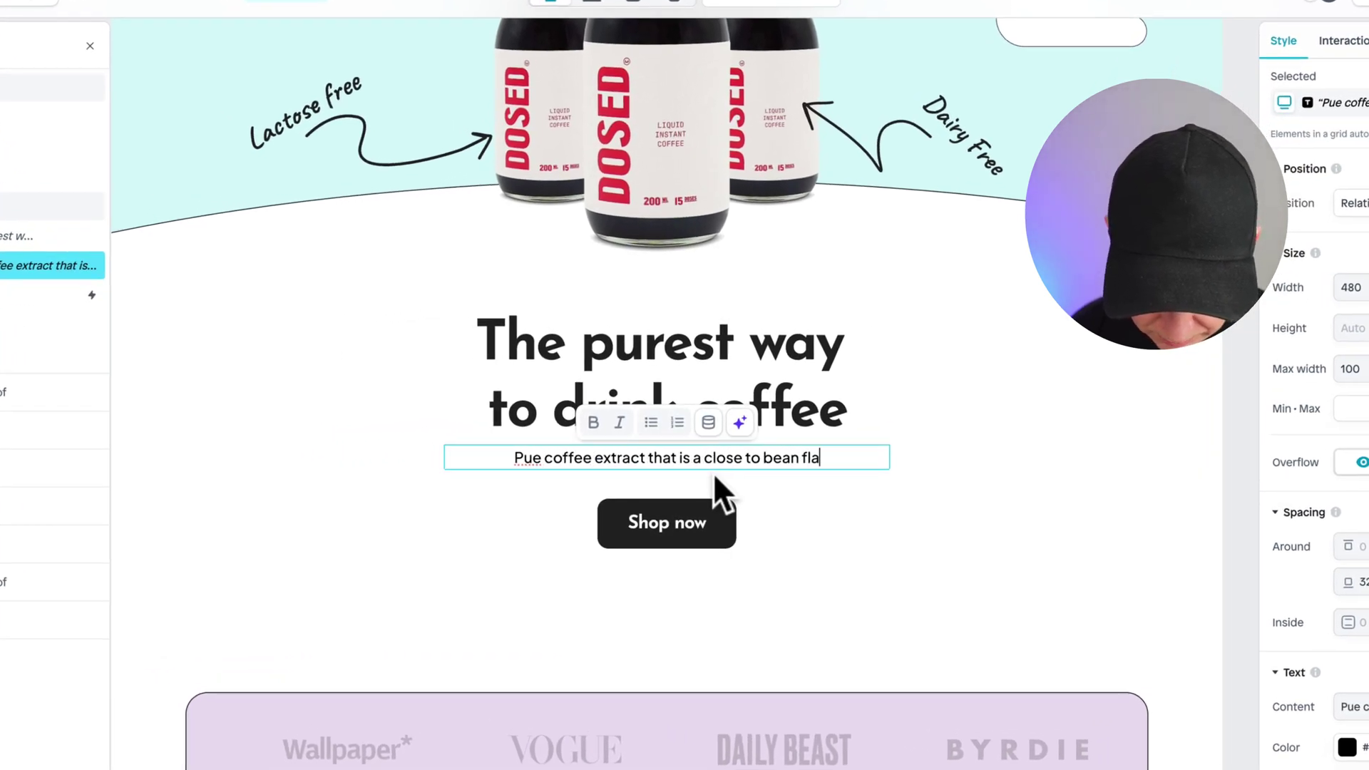
type("vor a")
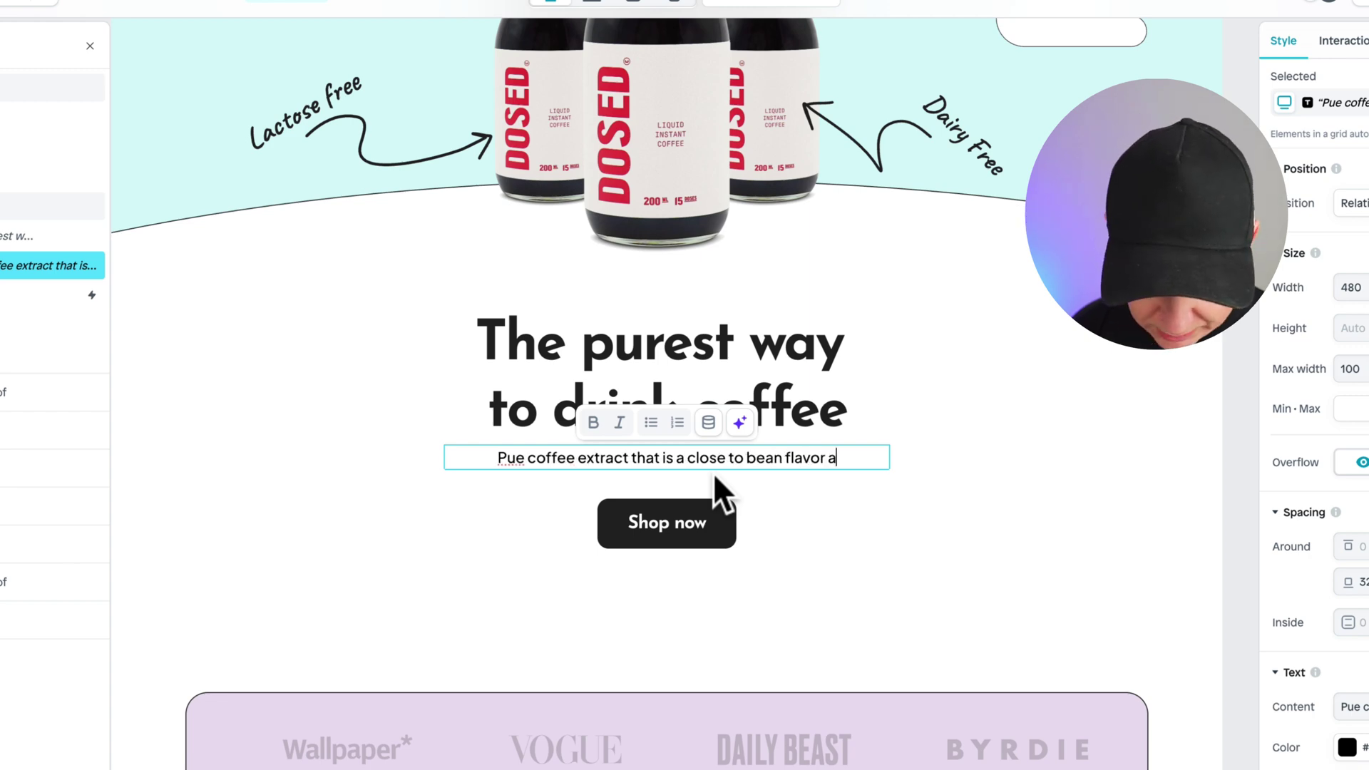
type("s you can get..")
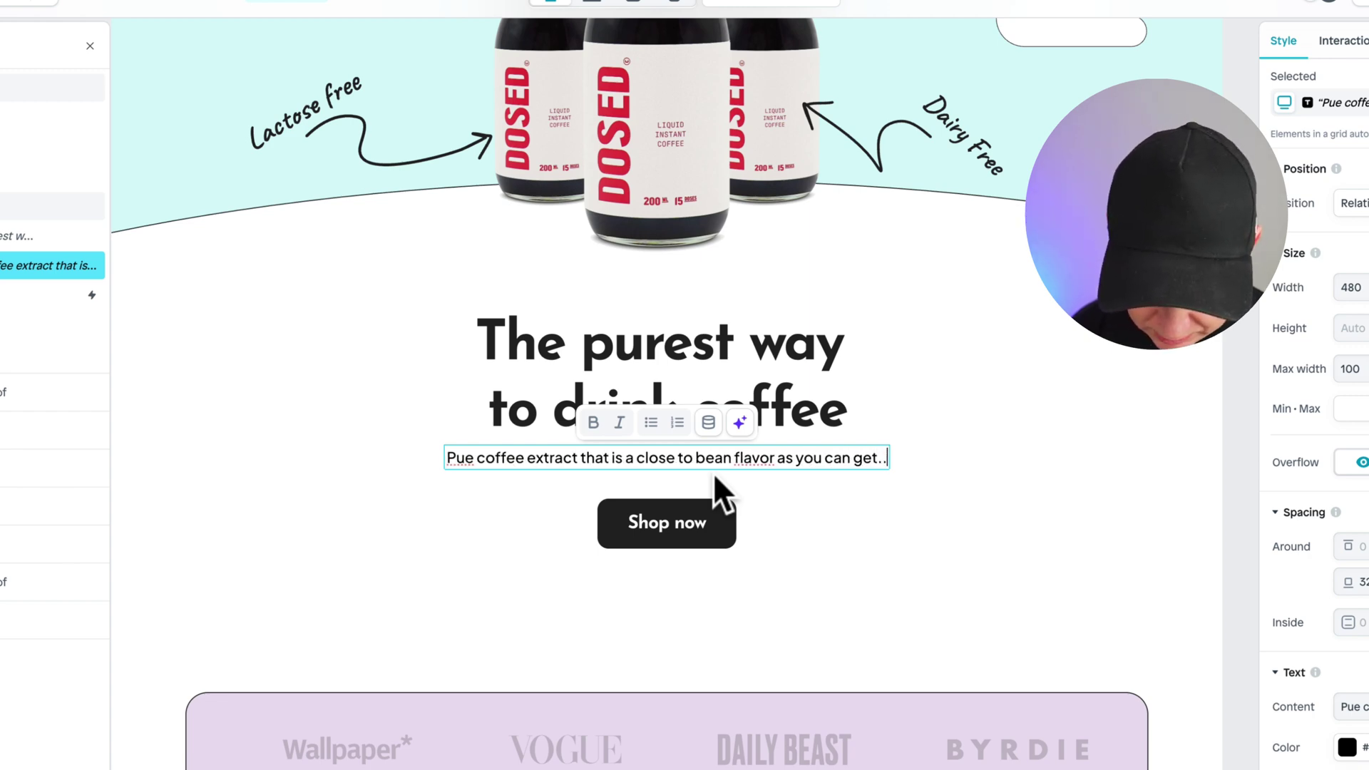
type(" its like ")
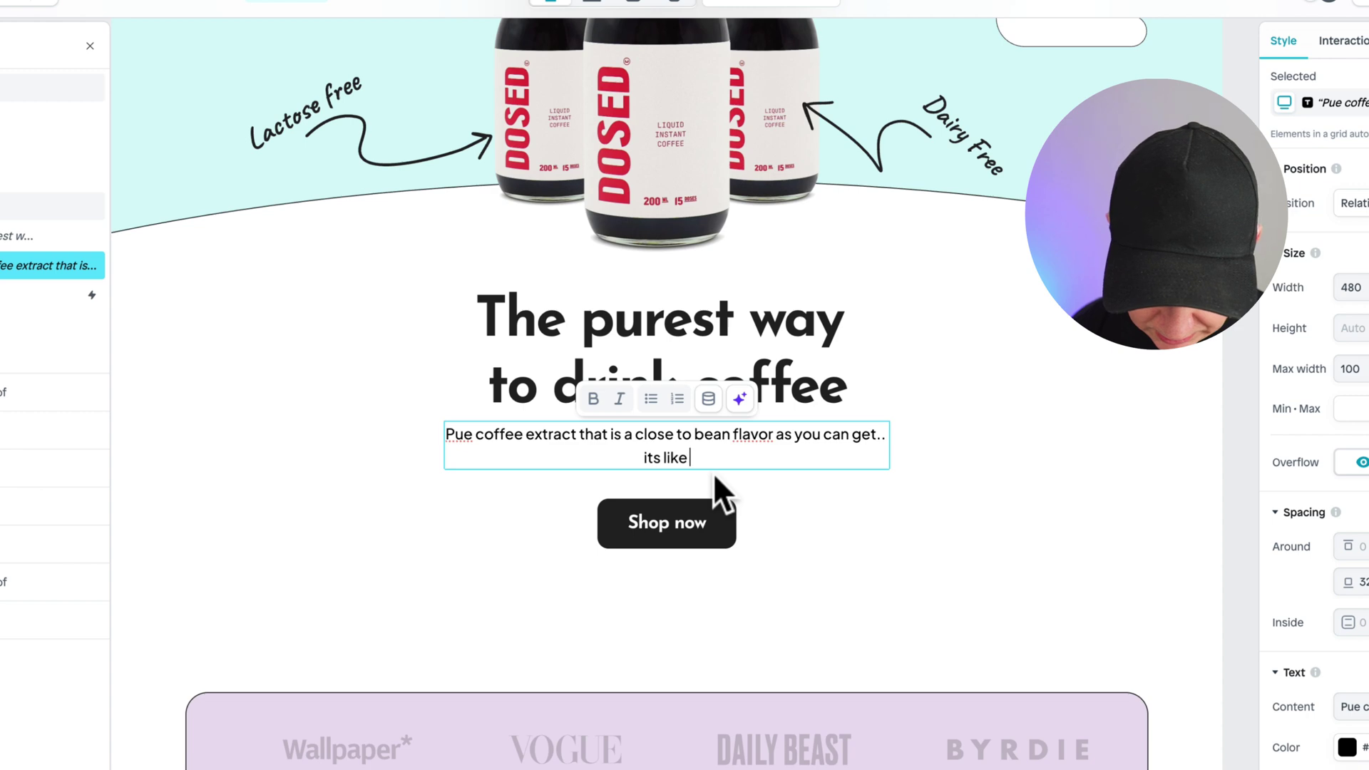
type("a liq")
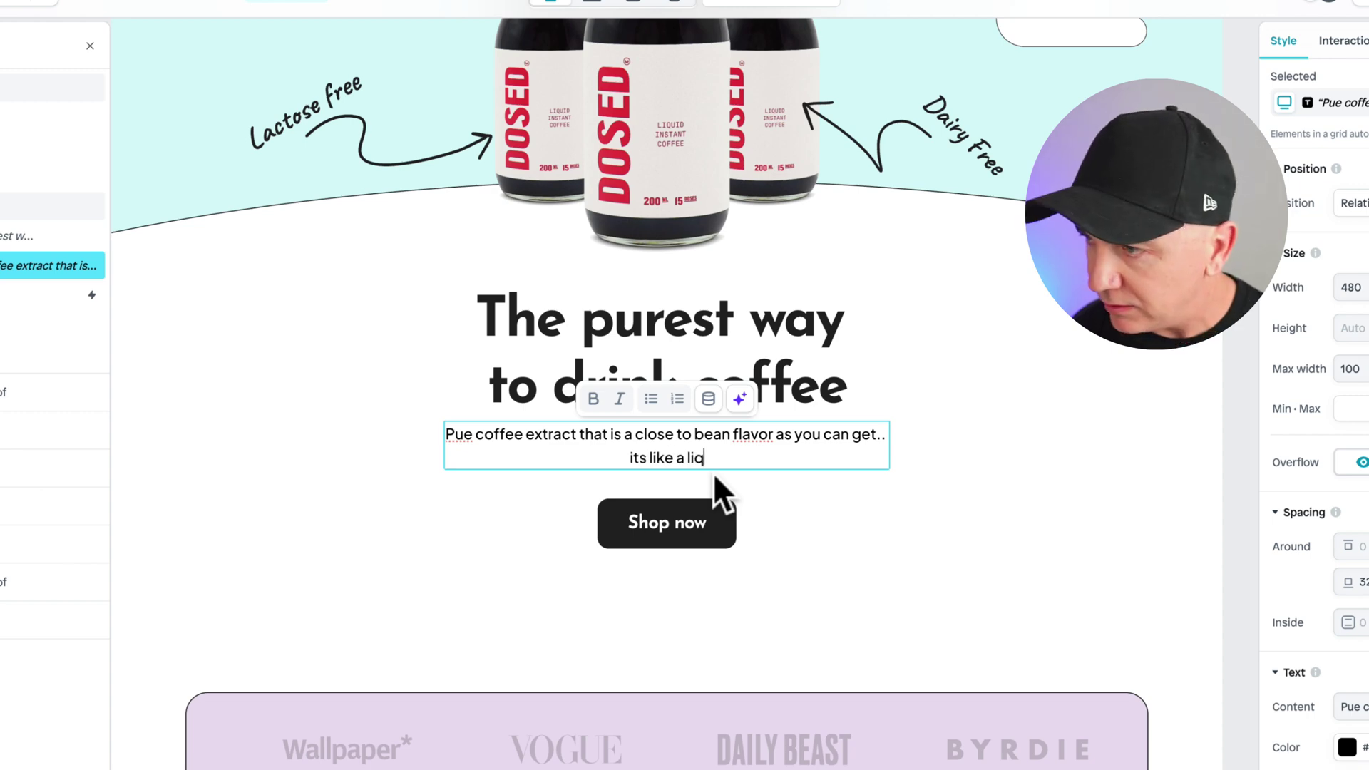
type("uid version ")
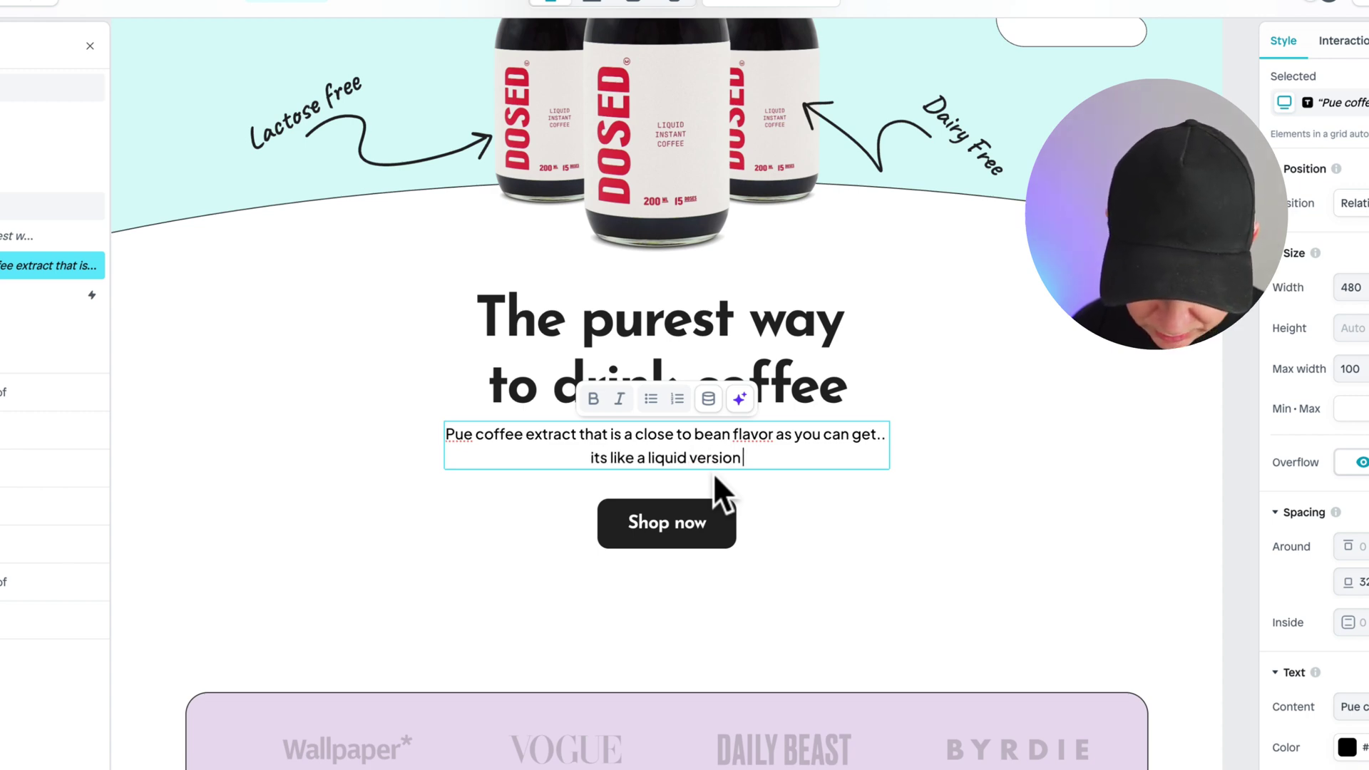
type("of a coffee bean!")
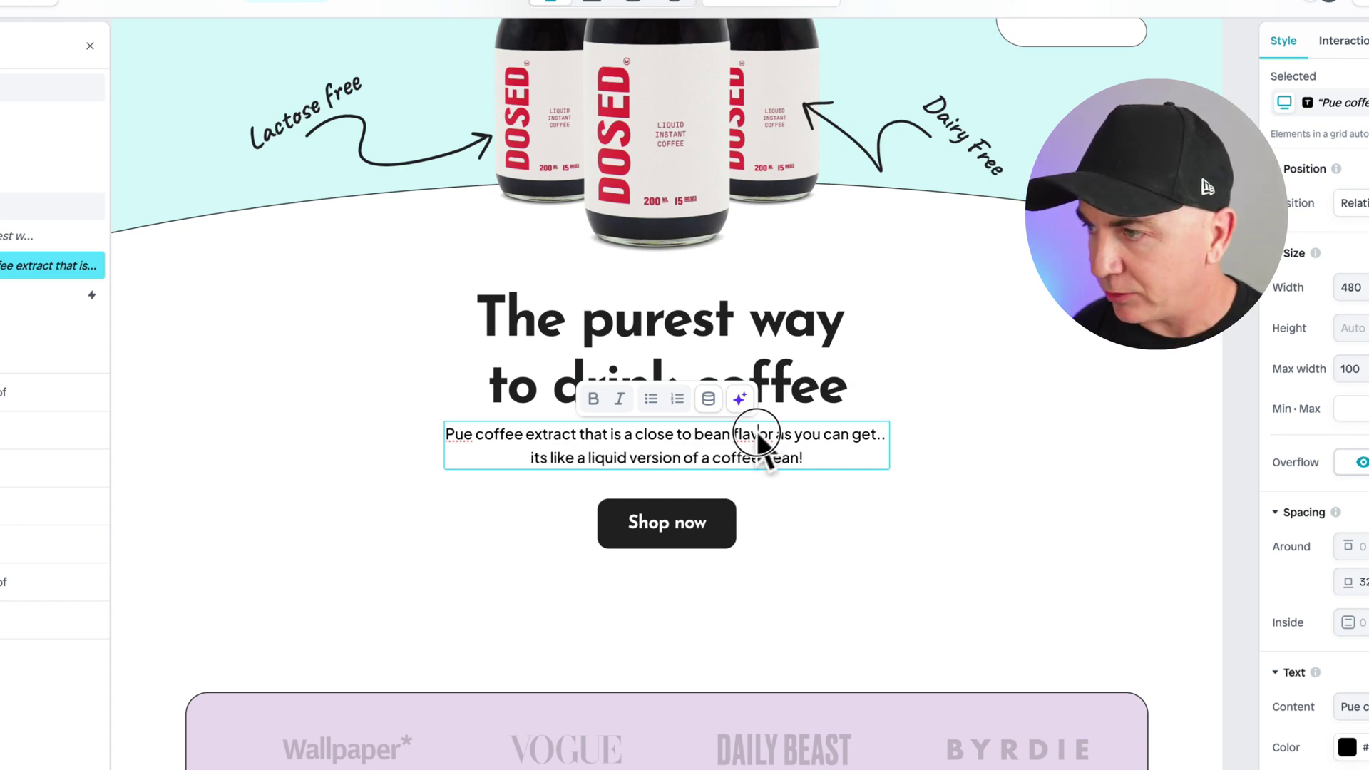
Step: Correct "flavor" to "flavour" in the Hero description using the spelling suggestion
right_click(757, 433)
left_click(789, 443)
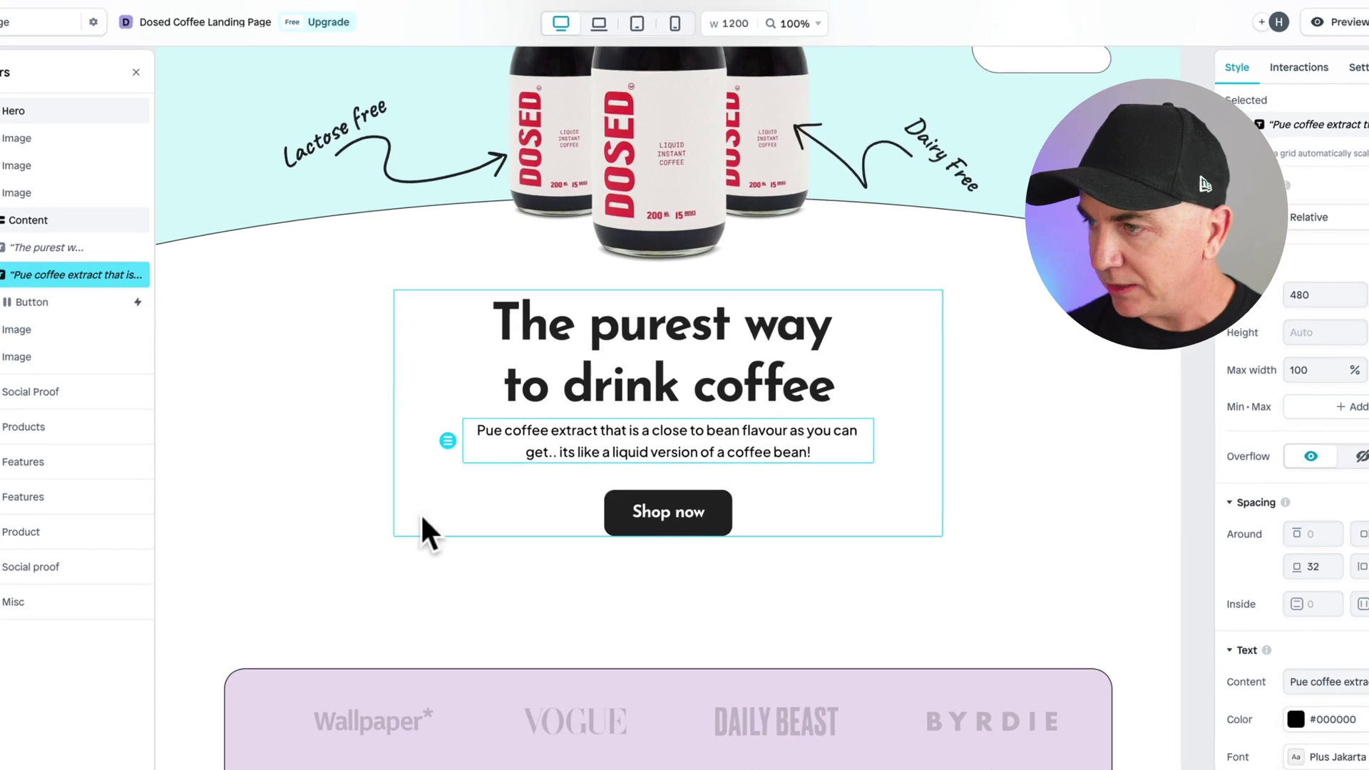
scroll(949, 470, "up", 3)
scroll(898, 365, "down", 3)
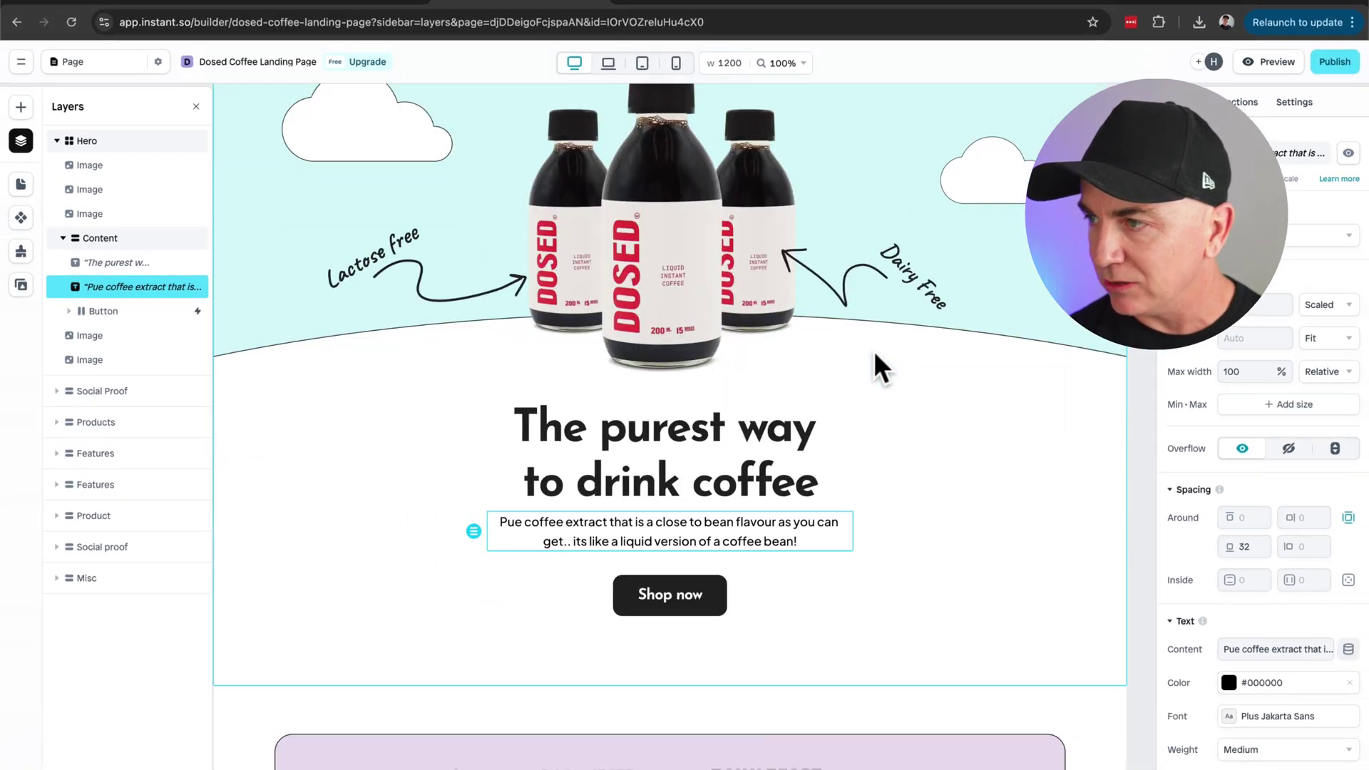
Step: Check the Hero section in the mobile layout and select the "Shop now" button under the description
left_click(677, 64)
scroll(752, 342, "up", 2)
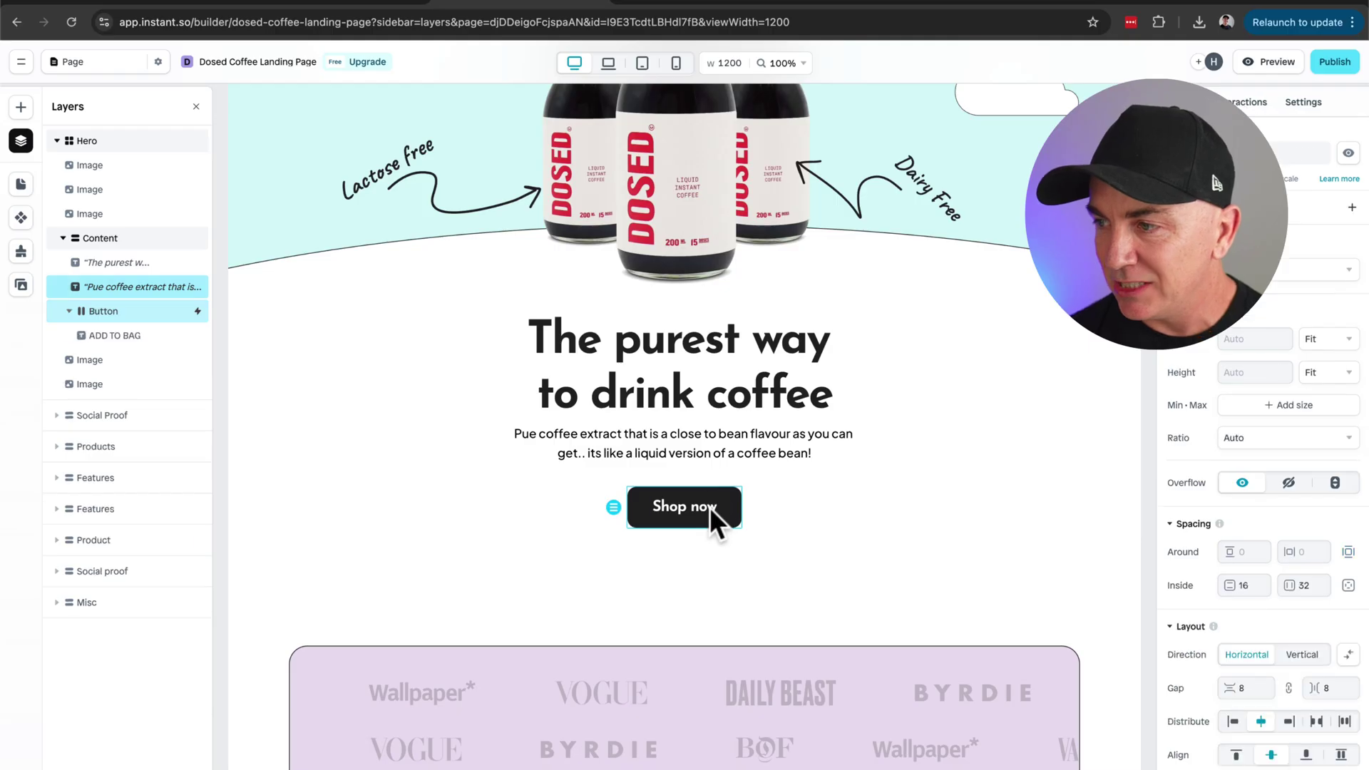
left_click(709, 507)
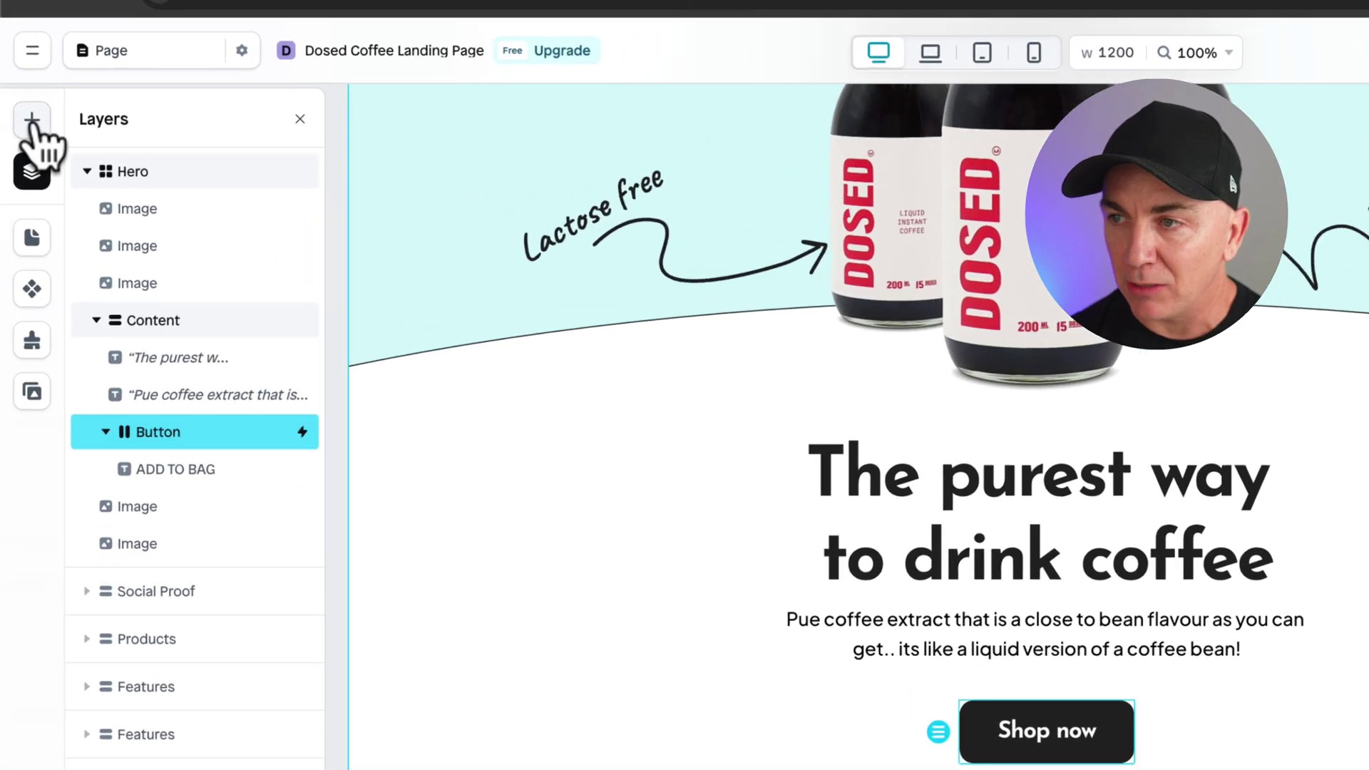
Step: Search the theme section templates for "compar" and insert the Bite comparison section on the page
left_click(22, 107)
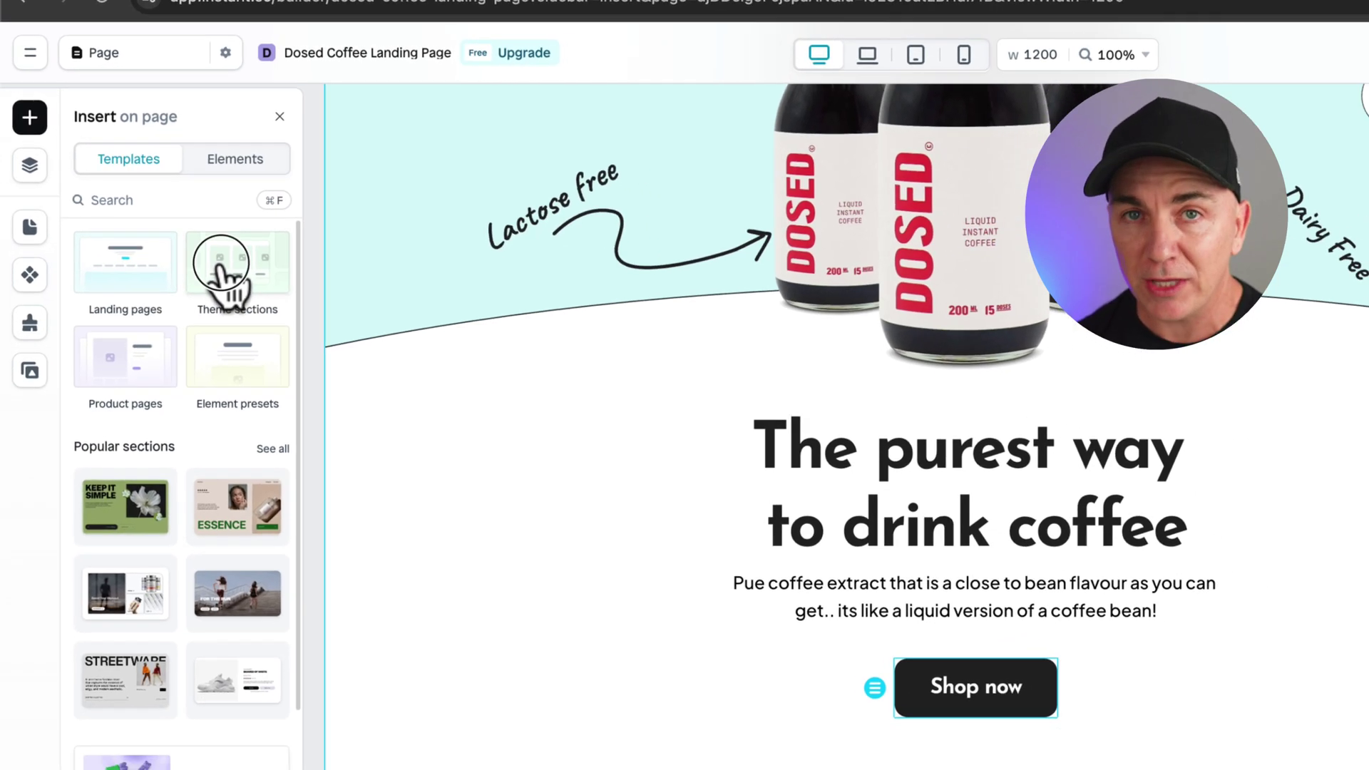
left_click(241, 280)
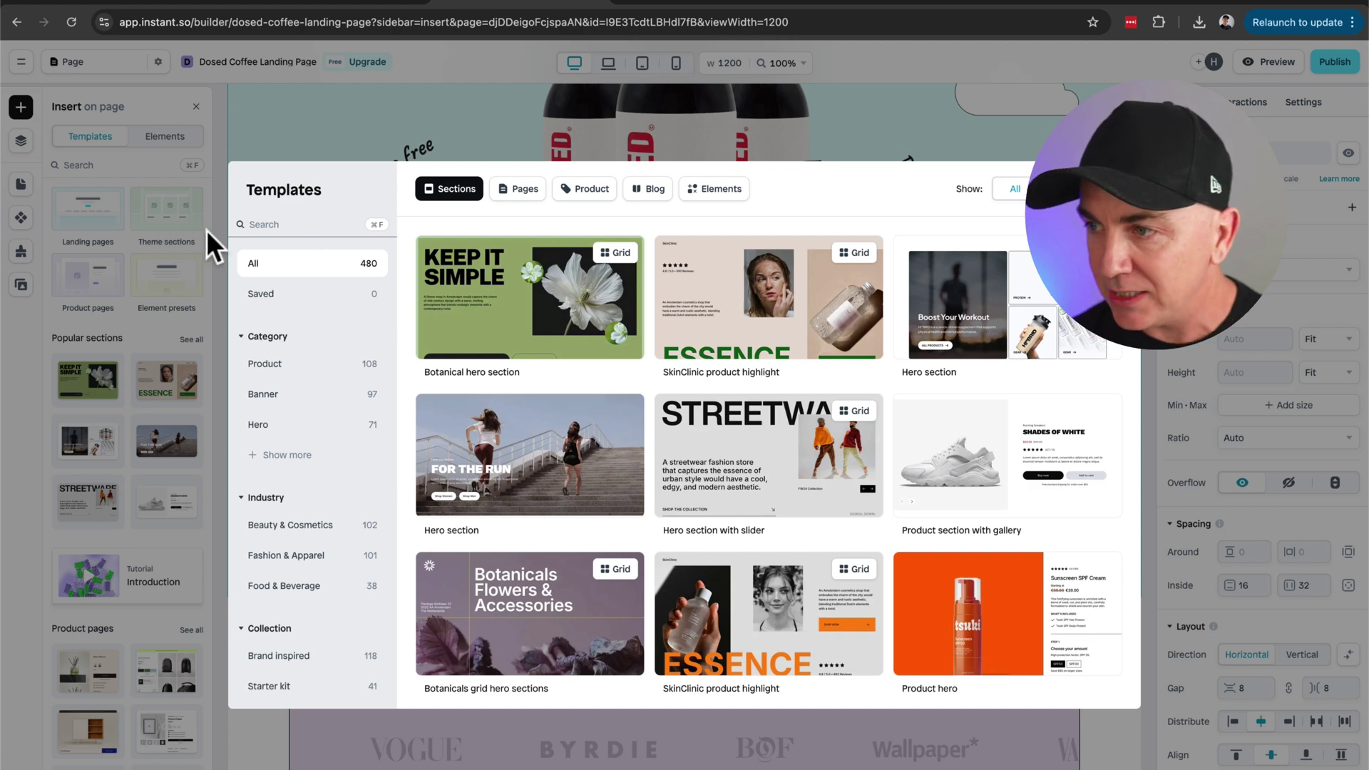
mouse_move(809, 296)
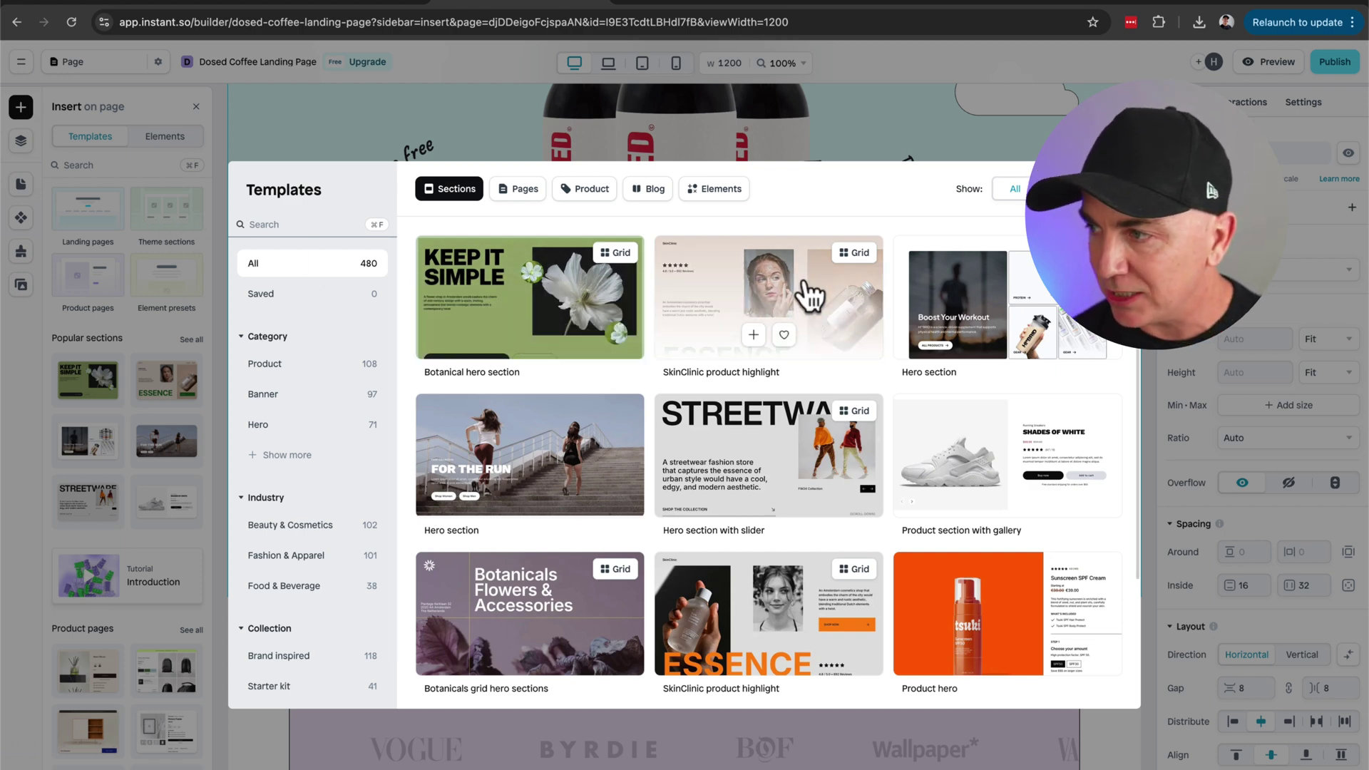
scroll(758, 386, "down", 3)
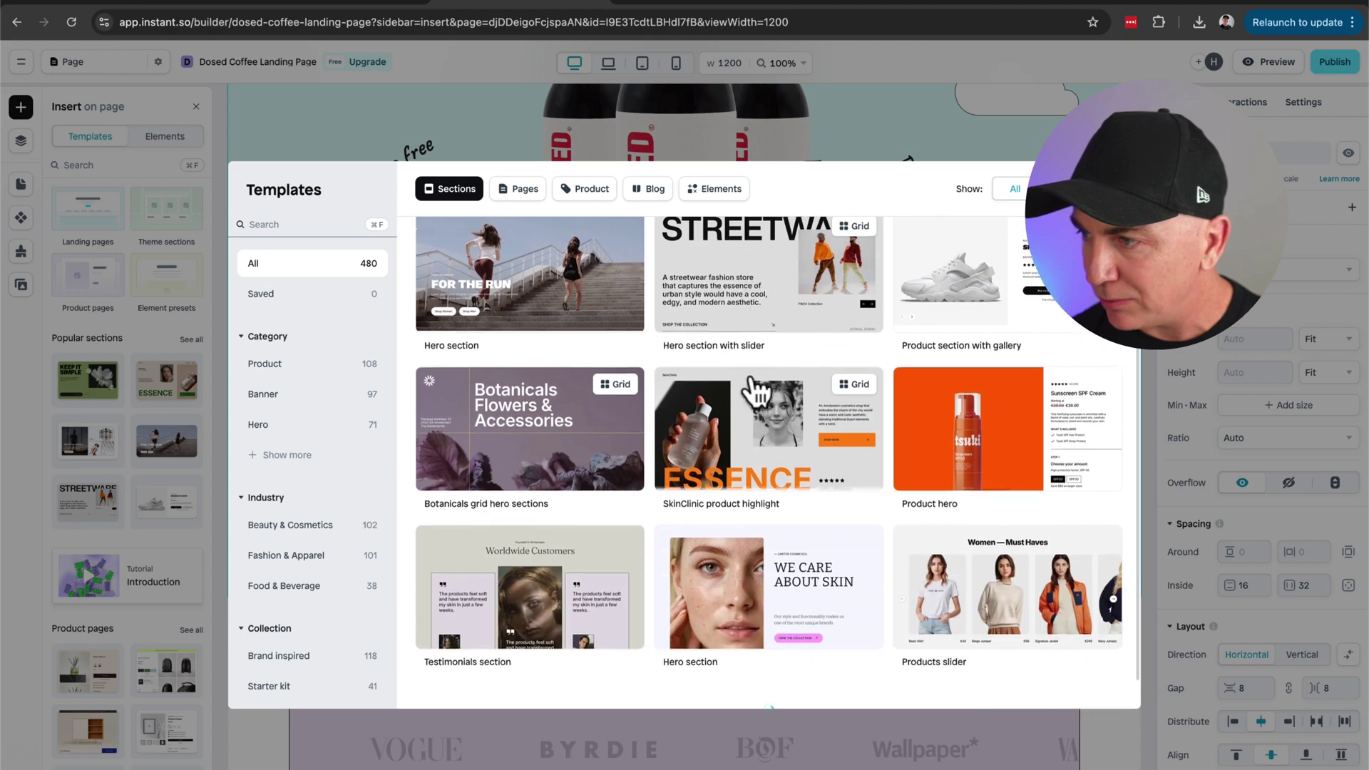
scroll(758, 391, "down", 1)
scroll(758, 390, "up", 5)
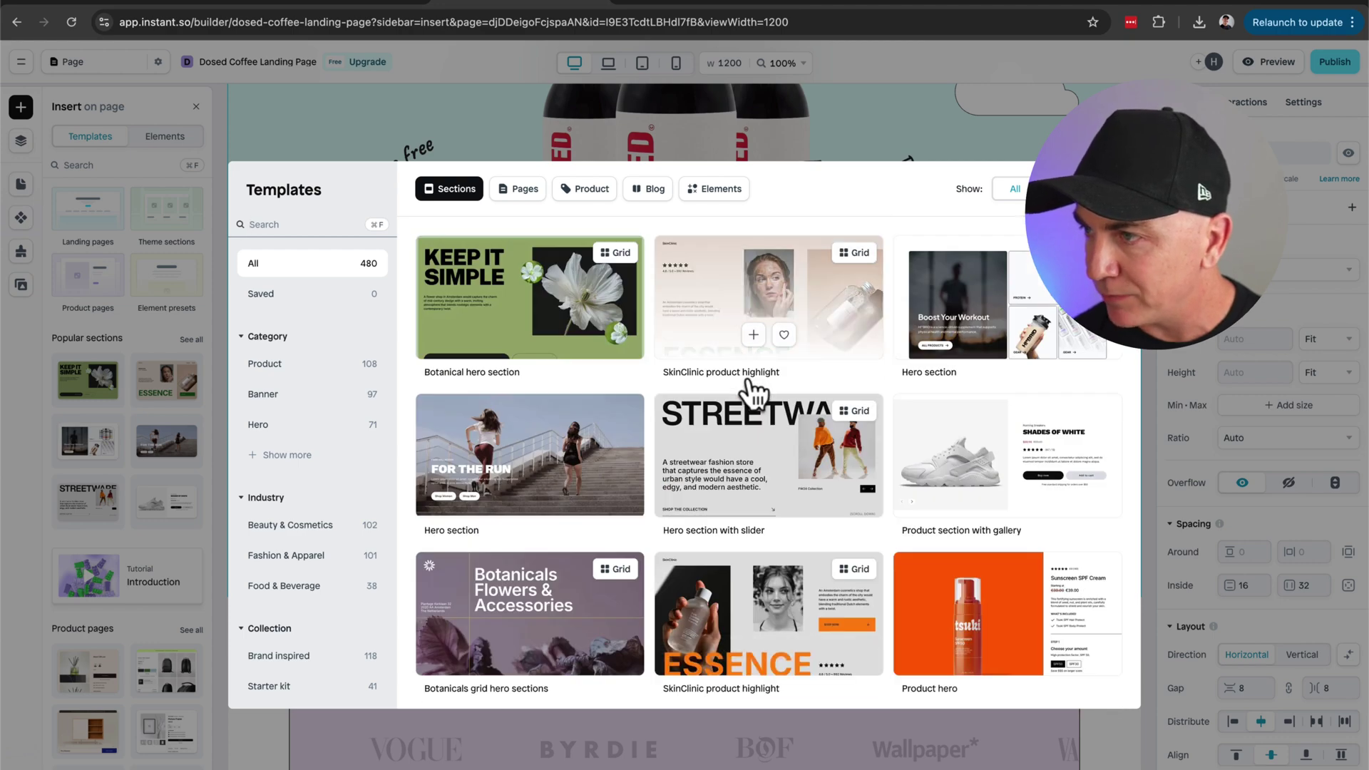
left_click(298, 227)
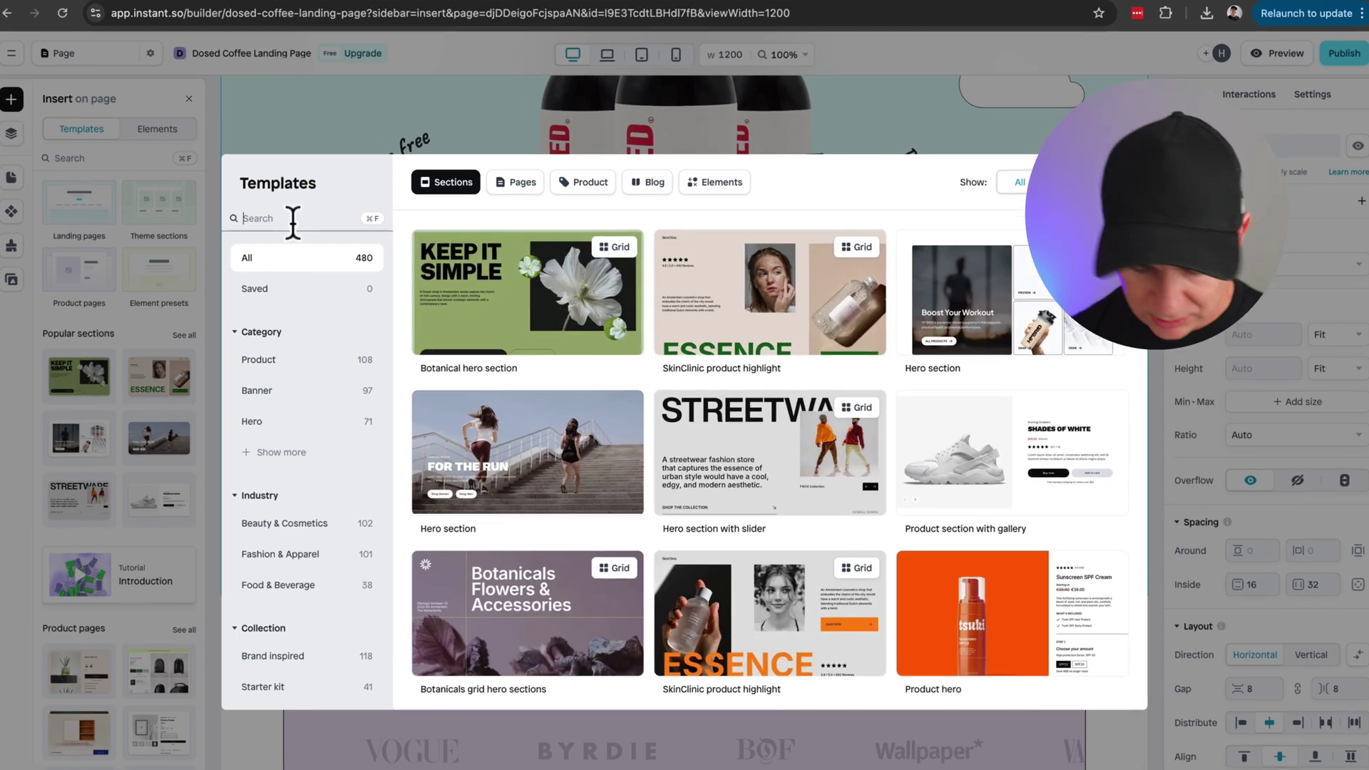
type("compar")
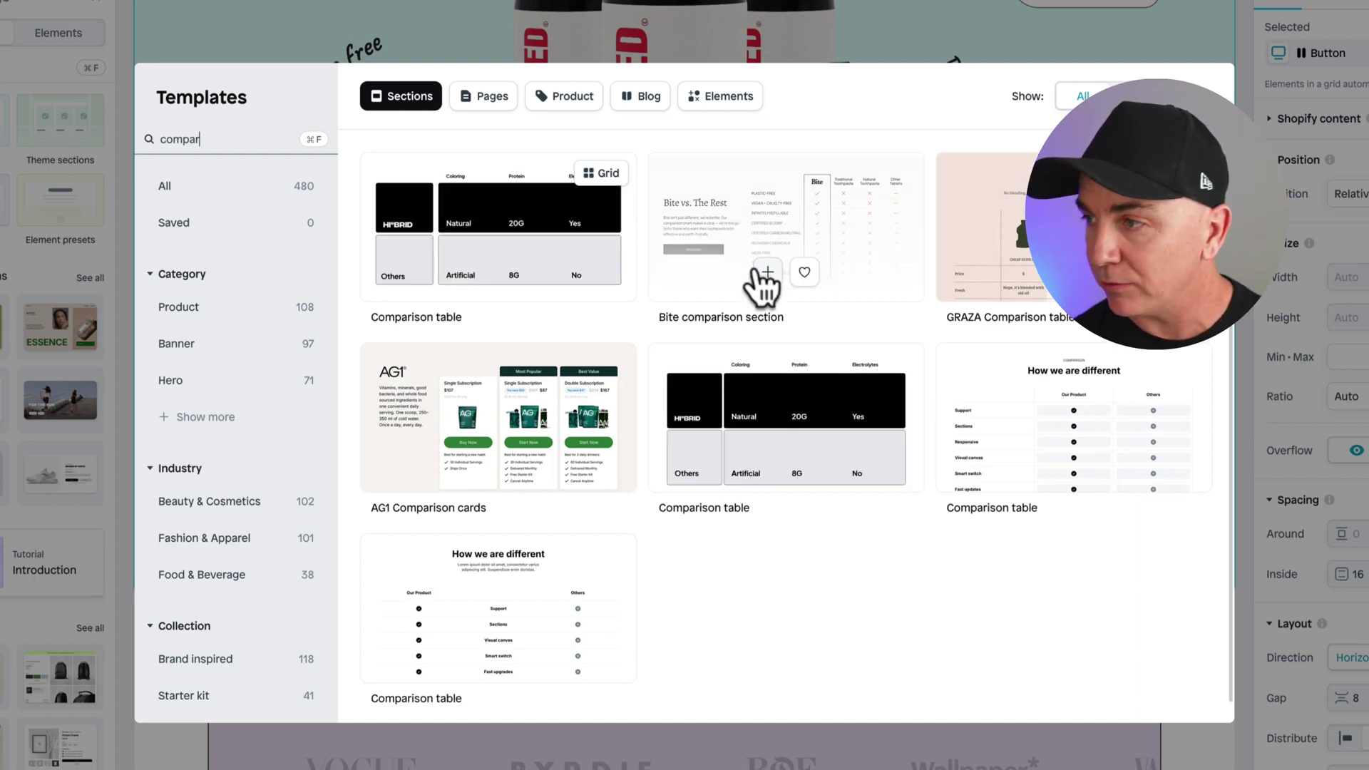
left_click(768, 275)
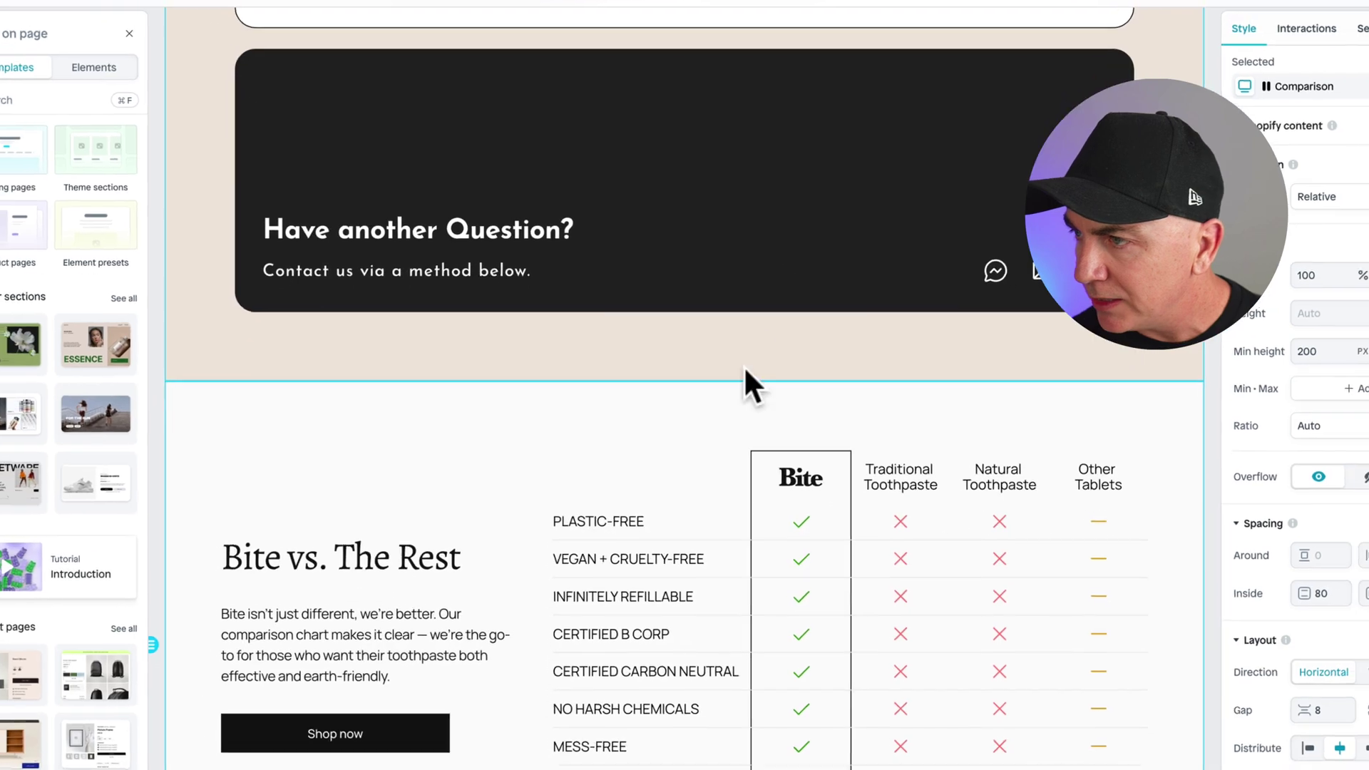
Step: Review the inserted Bite comparison section and its placement relative to the FAQ and product sections
scroll(602, 477, "up", 15)
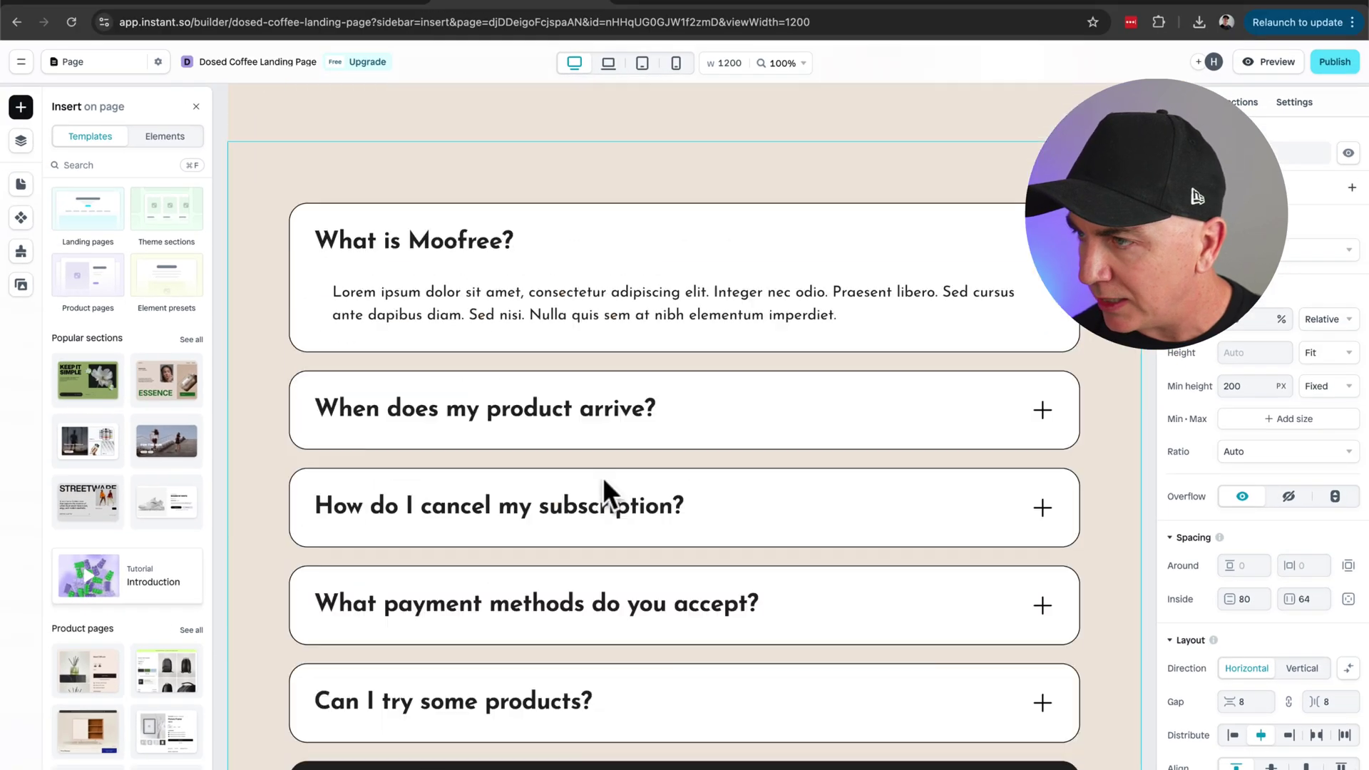
scroll(601, 477, "up", 5)
scroll(601, 476, "down", 15)
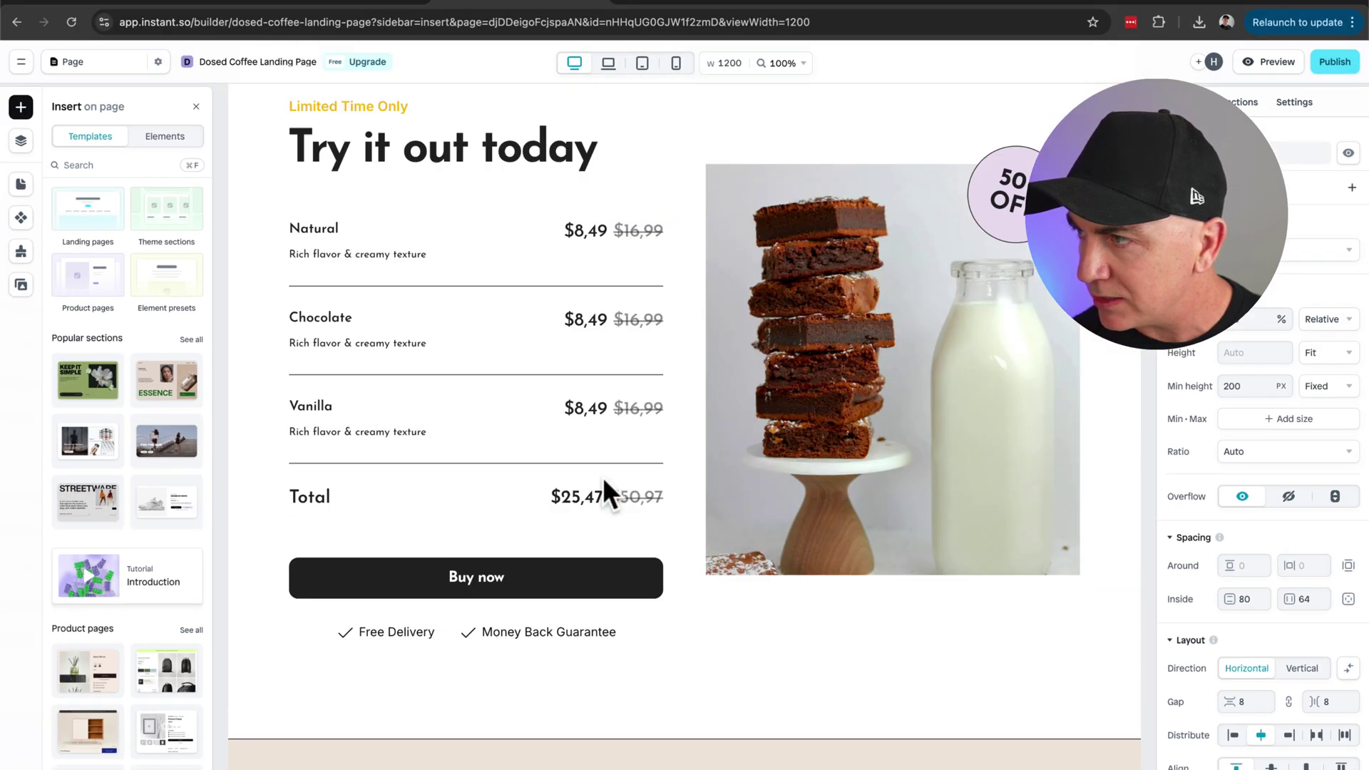
scroll(600, 476, "down", 8)
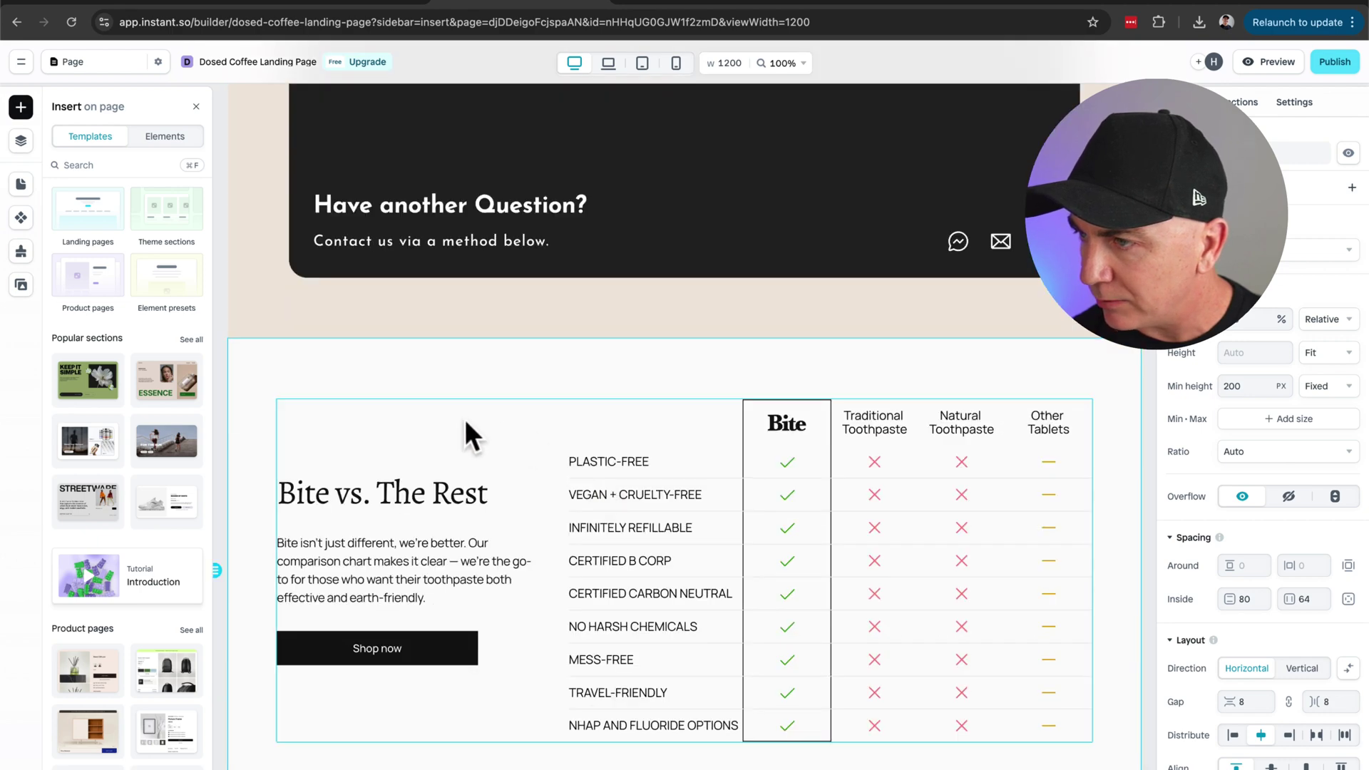
Step: Move the Comparison section up the page so it sits directly below the Hero section
left_click(481, 320)
left_click_drag(480, 320, 494, 178)
scroll(502, 256, "up", 9)
left_click_drag(477, 531, 513, 160)
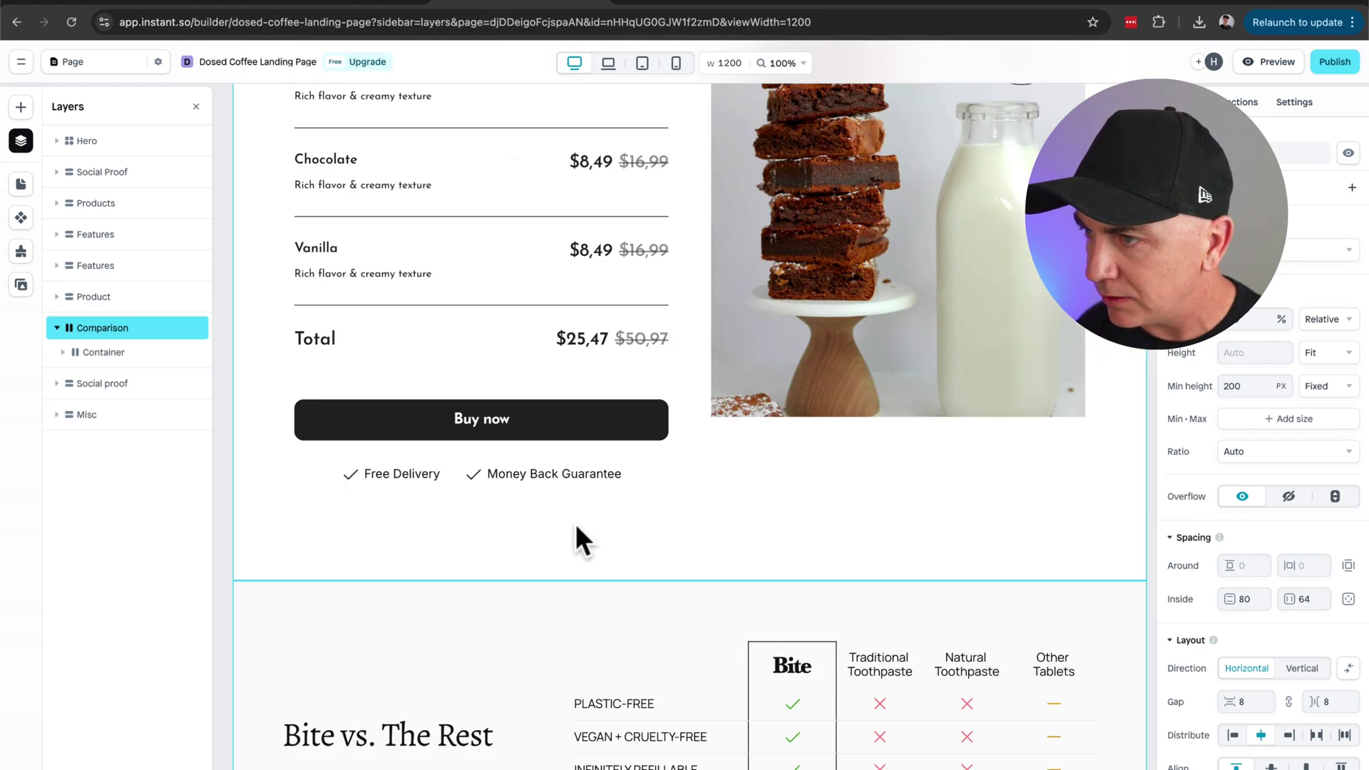
left_click_drag(569, 602, 549, 100)
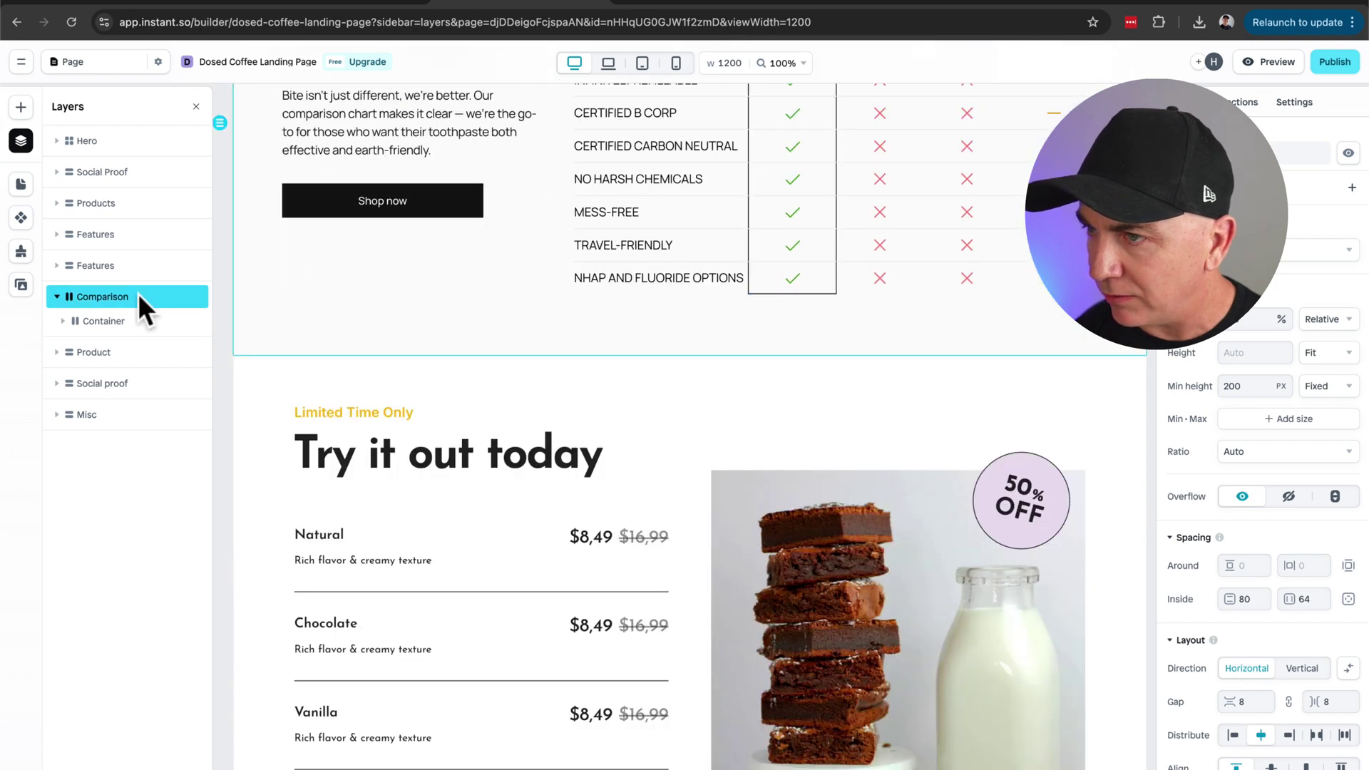
left_click(57, 297)
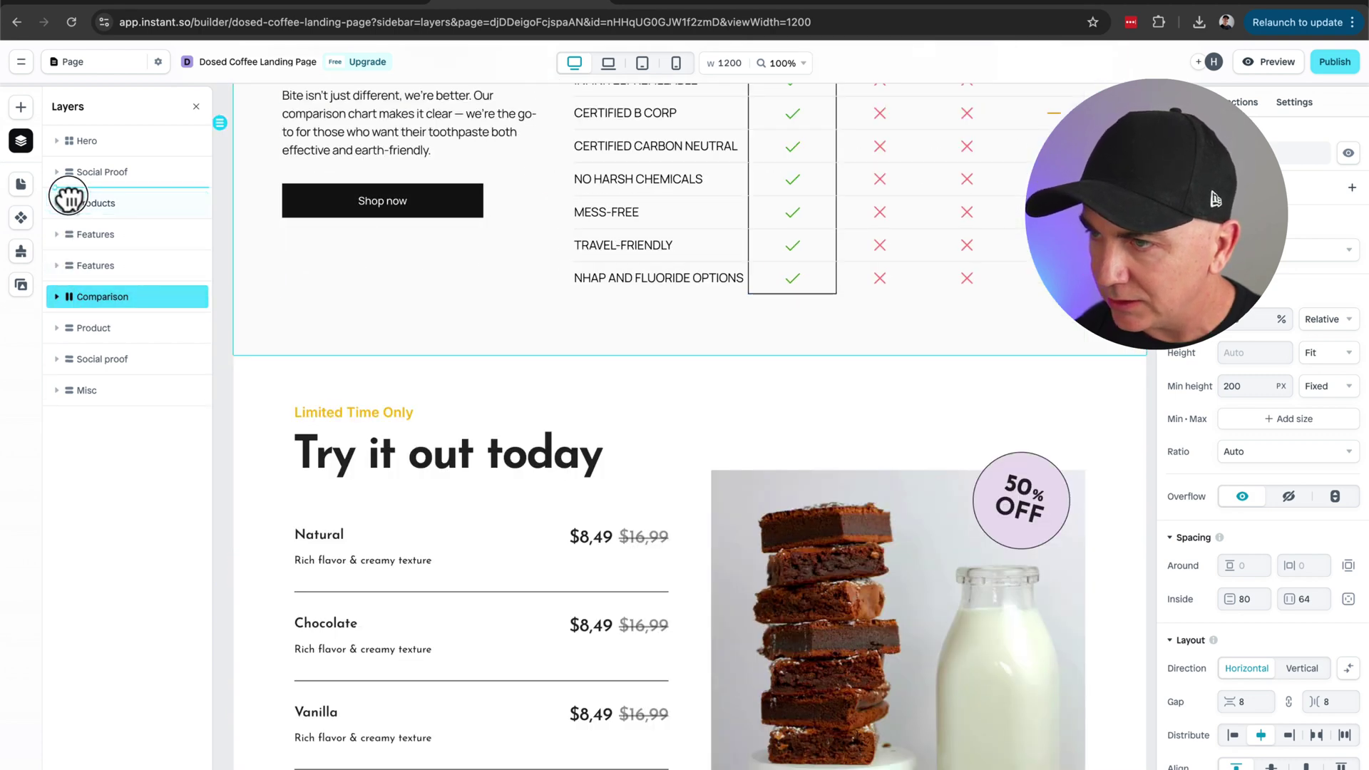
left_click_drag(67, 166, 68, 159)
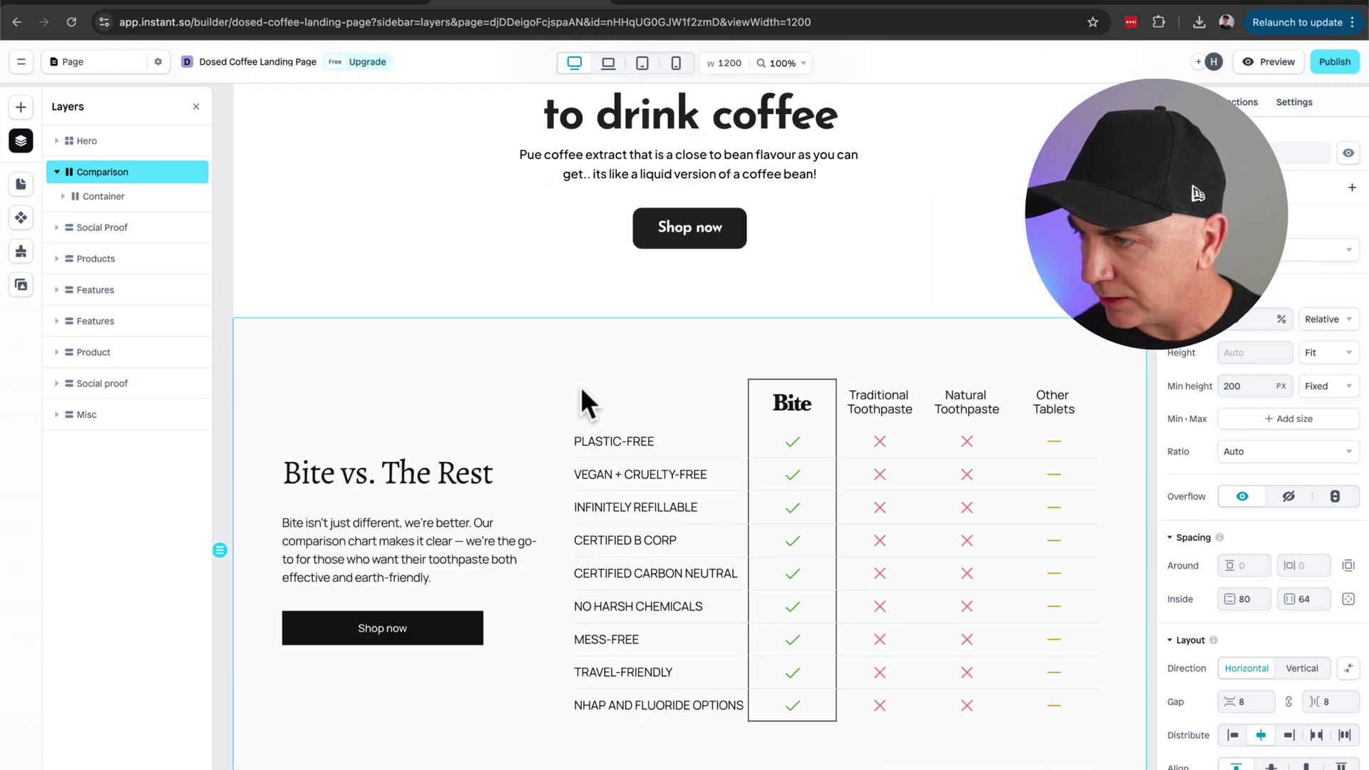
Step: Replace "Bite" with "Dosed" in the comparison section's heading so it reads "Dosed vs. The Rest"
left_click(580, 386)
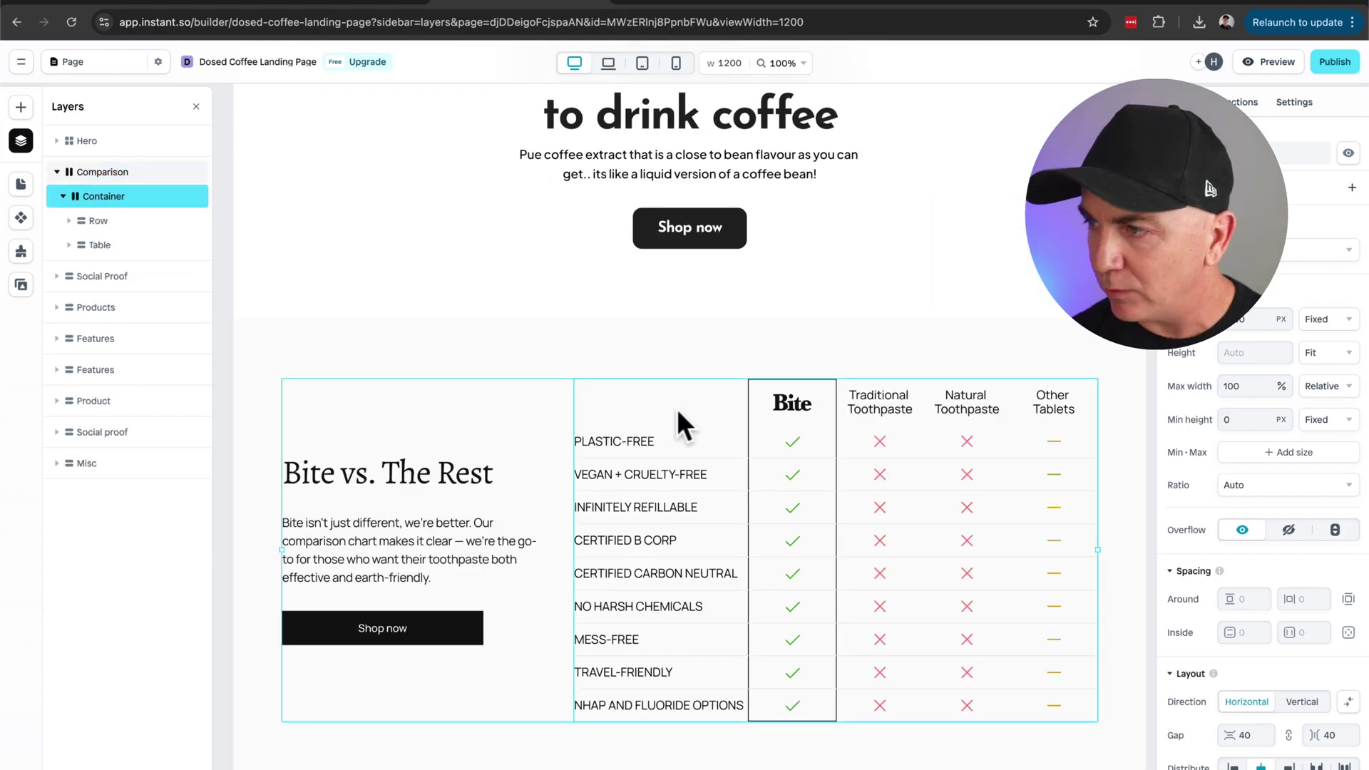
left_click(355, 476)
left_click(300, 476)
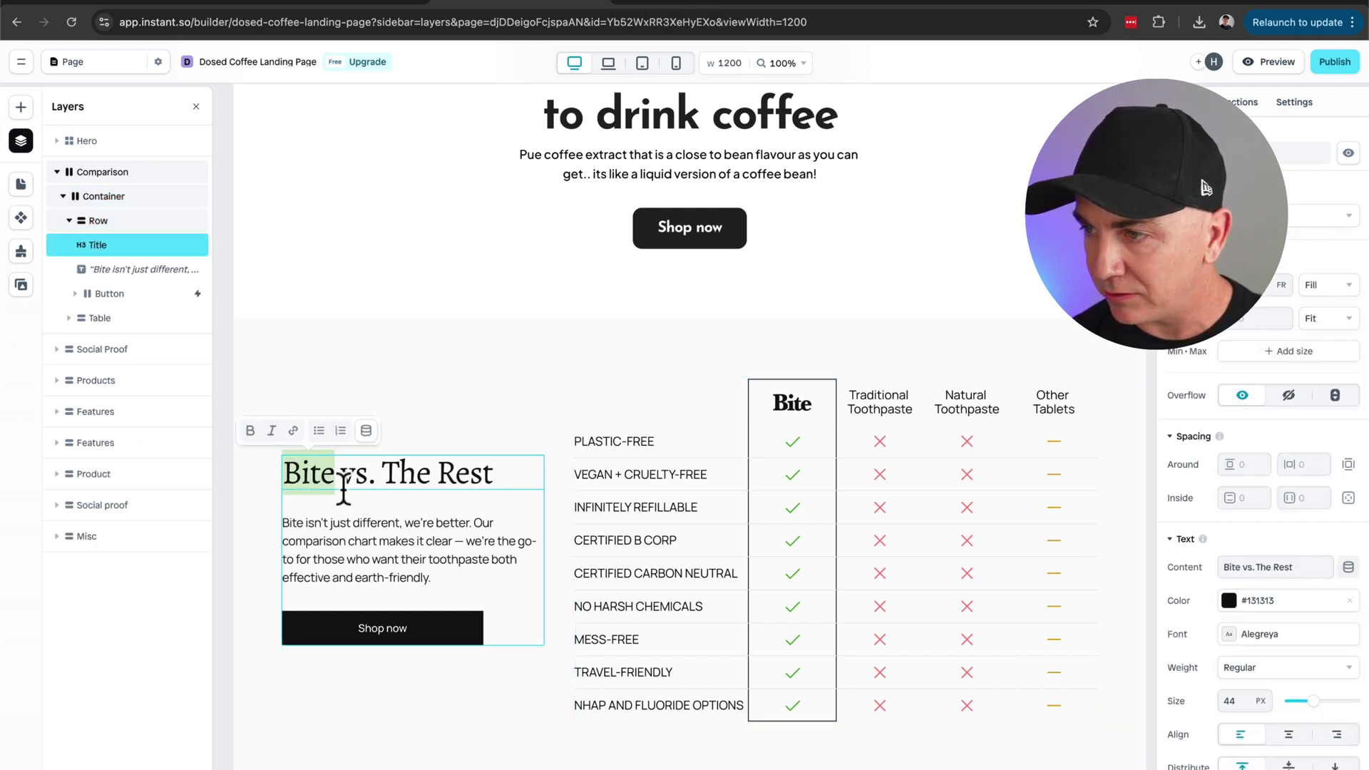
type("Dosed")
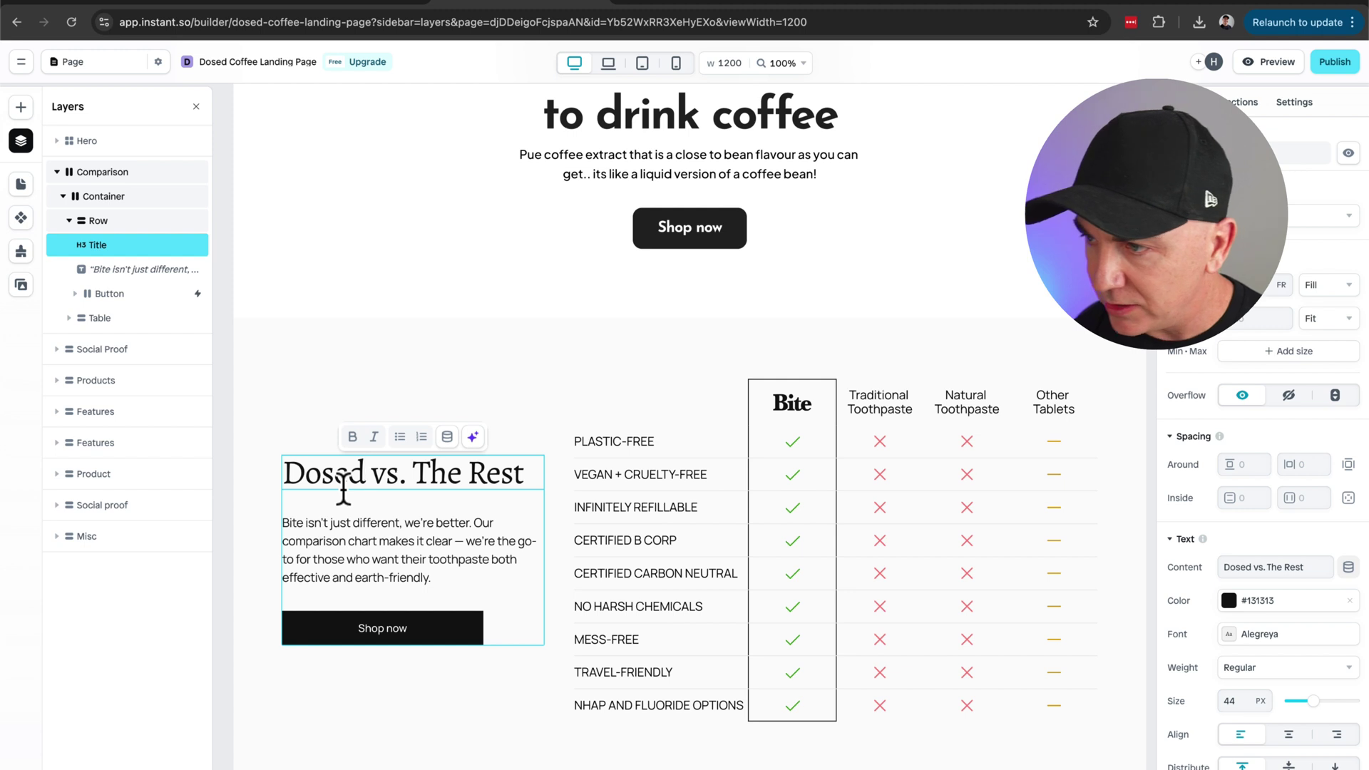
key("Escape")
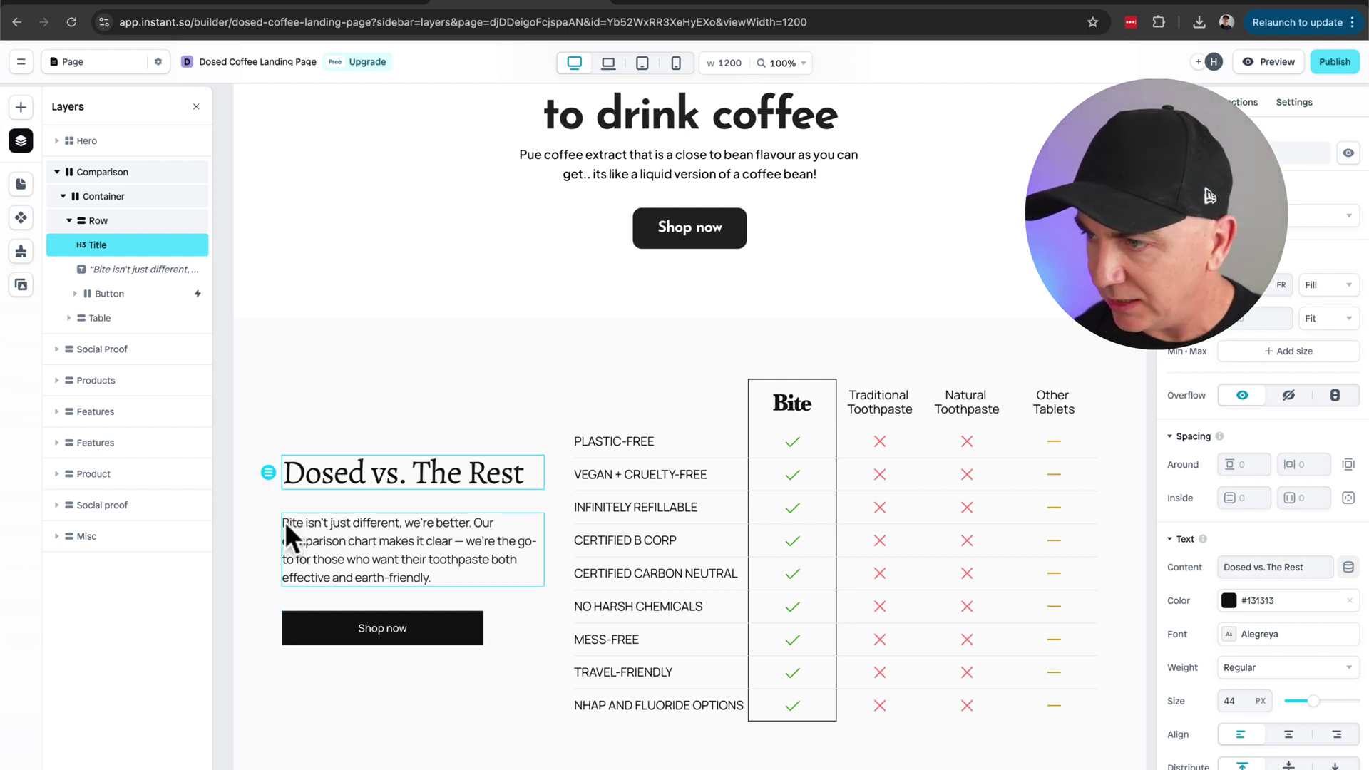
Step: Replace "Bite" with "Dosed" at the start of the comparison section's description
left_click(285, 521)
double_click(289, 522)
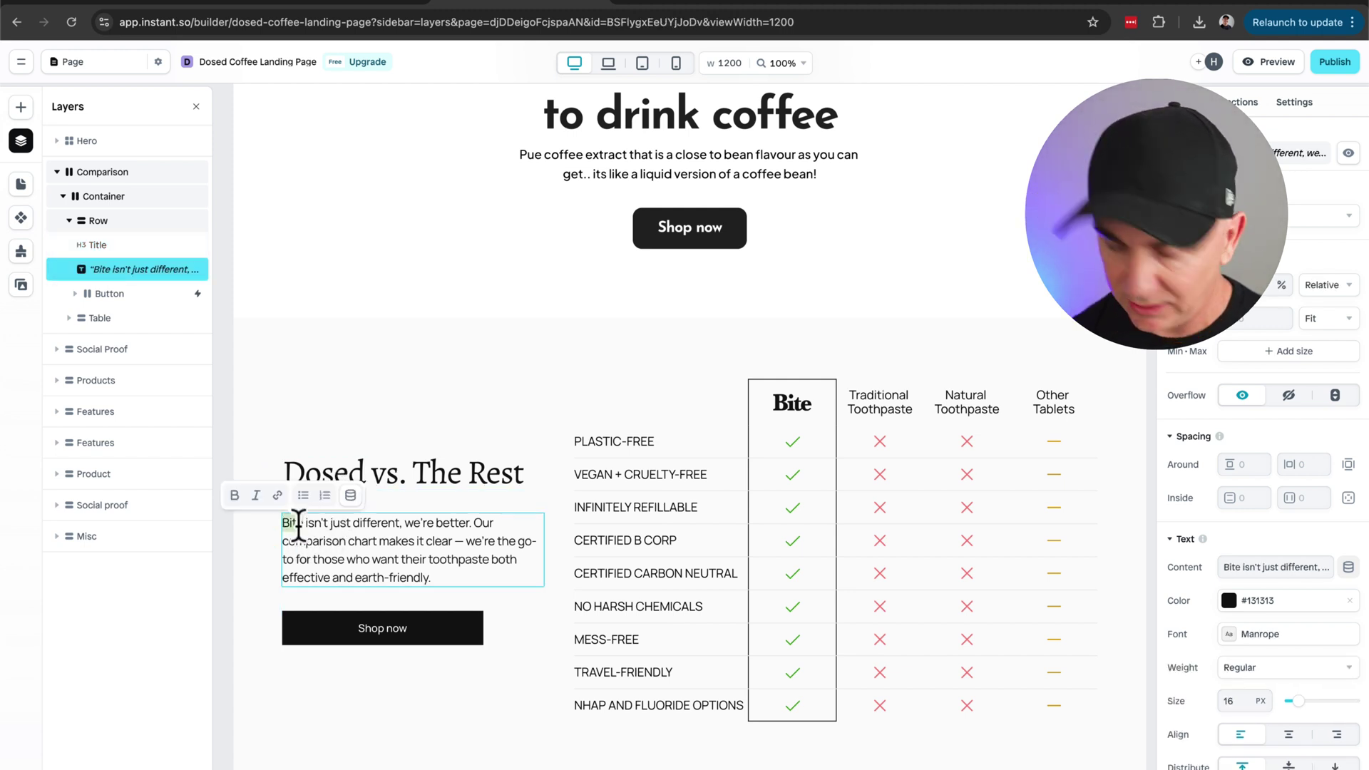
type("Dosed")
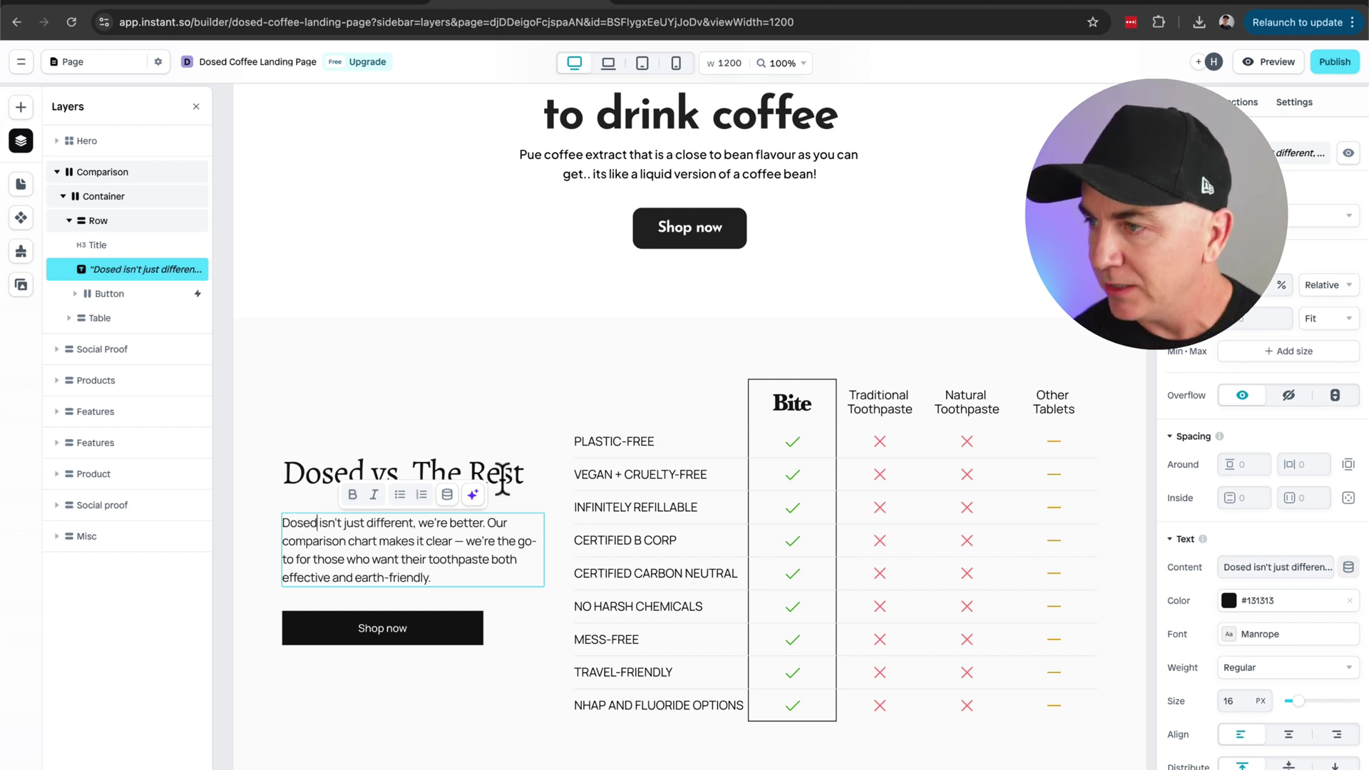
Step: Change the "Traditional Toothpaste" column header in the comparison table to "Coffee Pods"
left_click(624, 435)
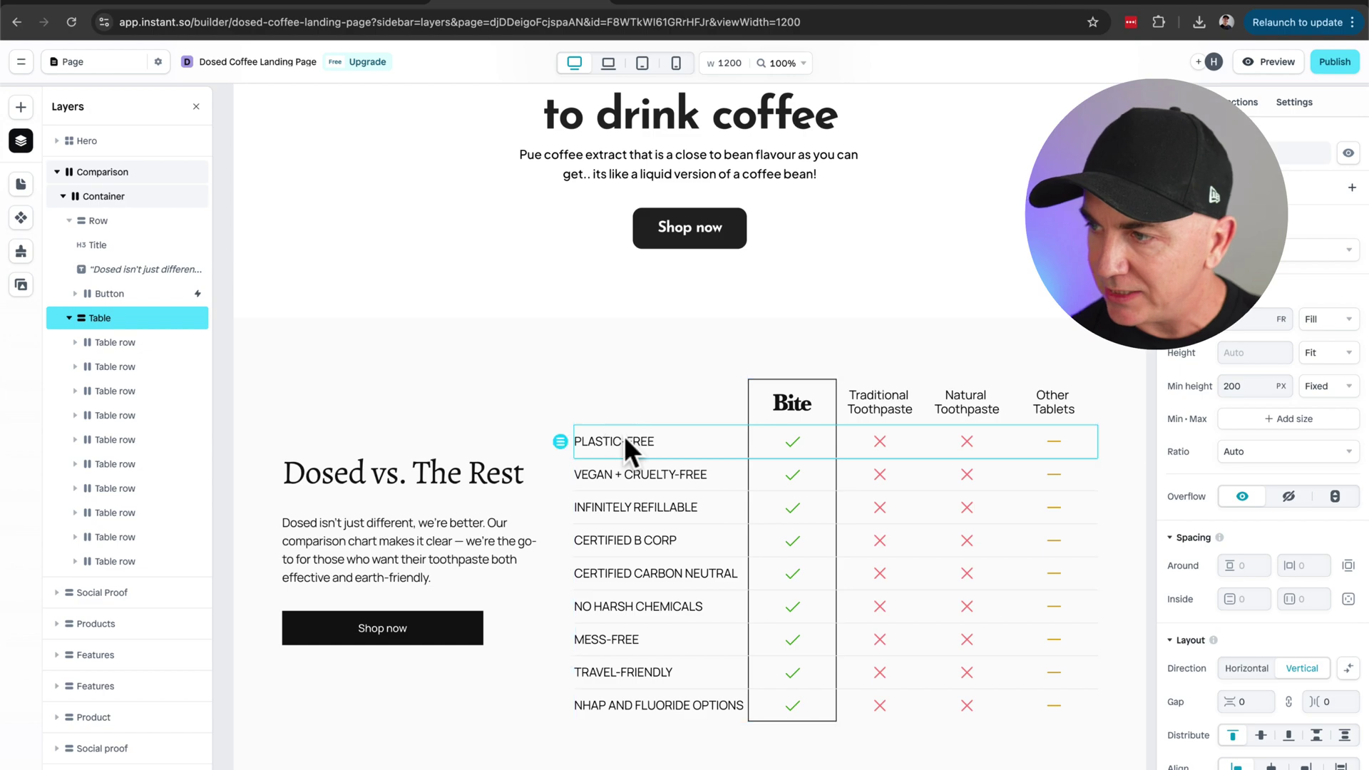
double_click(623, 434)
left_click(589, 412)
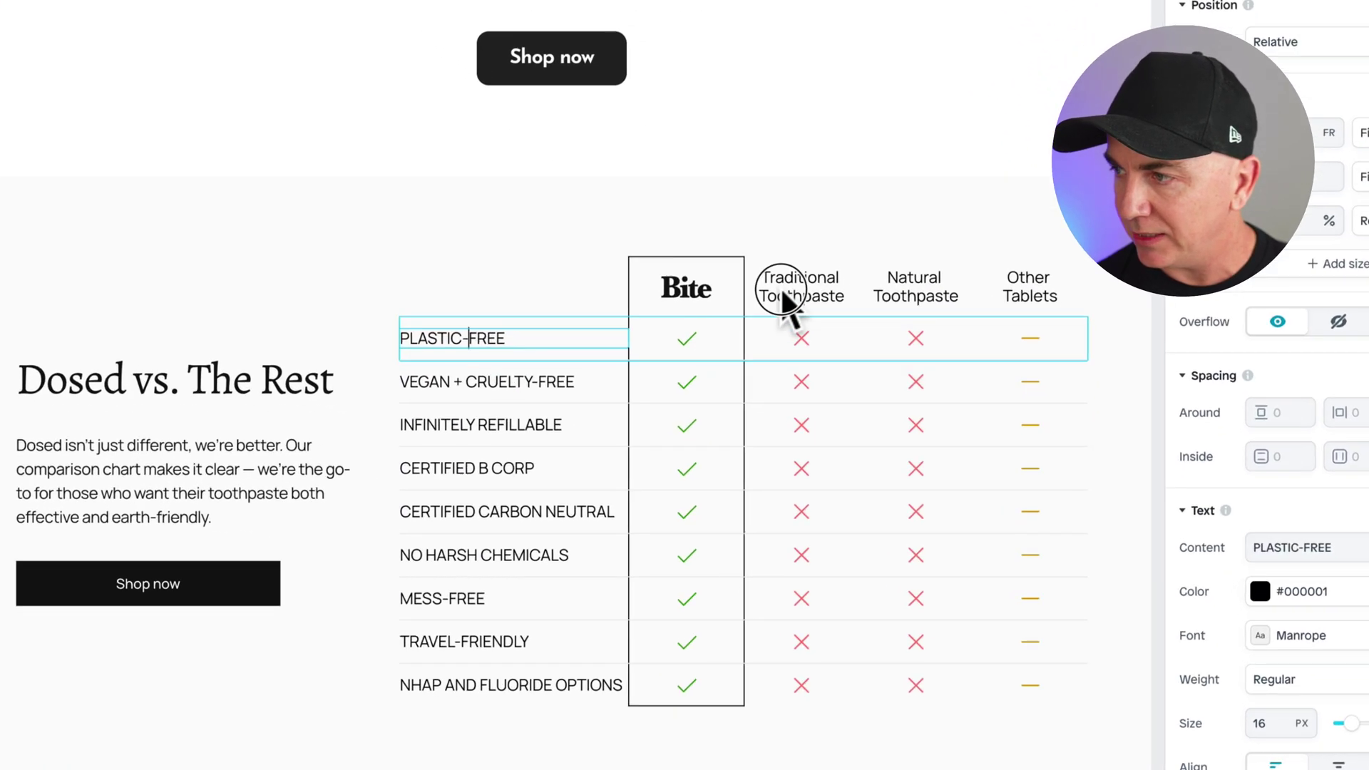
left_click(862, 380)
left_click(798, 285)
left_click(813, 291)
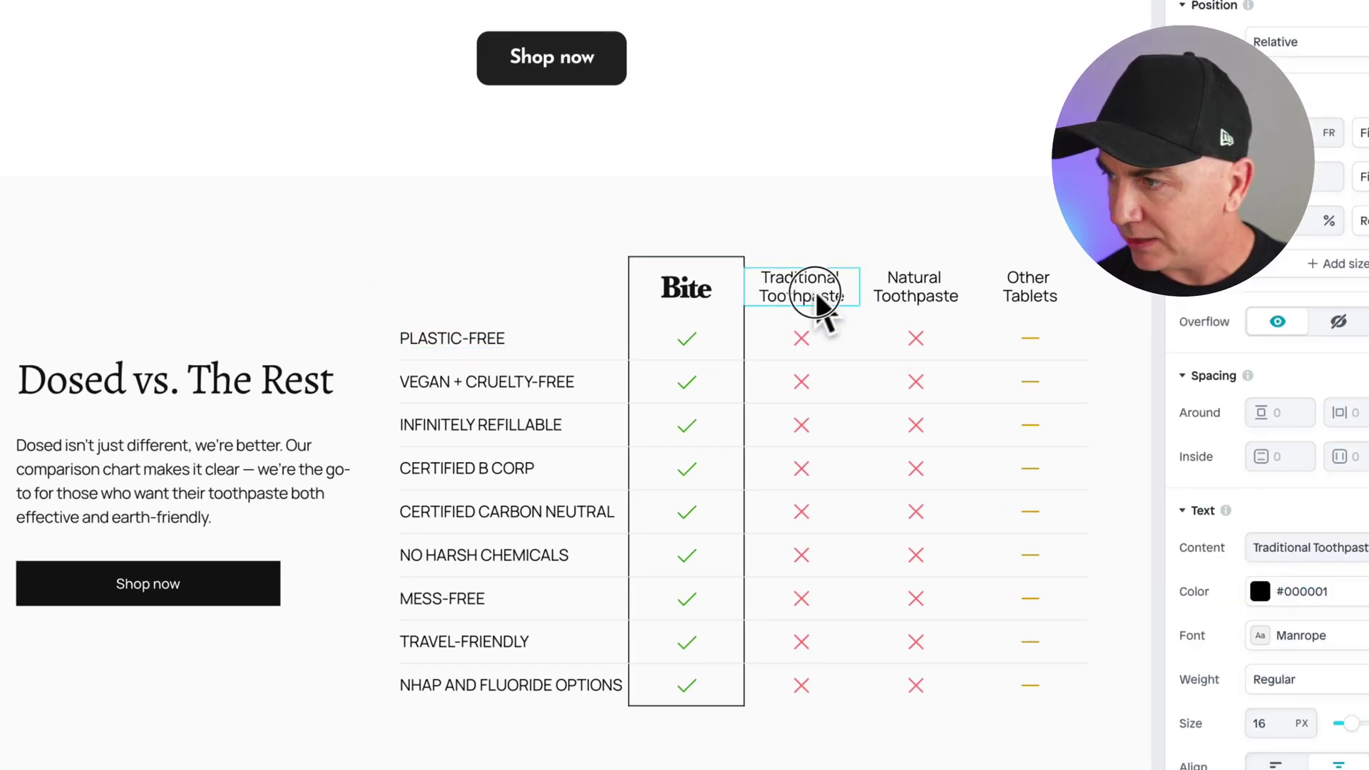
left_click_drag(766, 278, 864, 290)
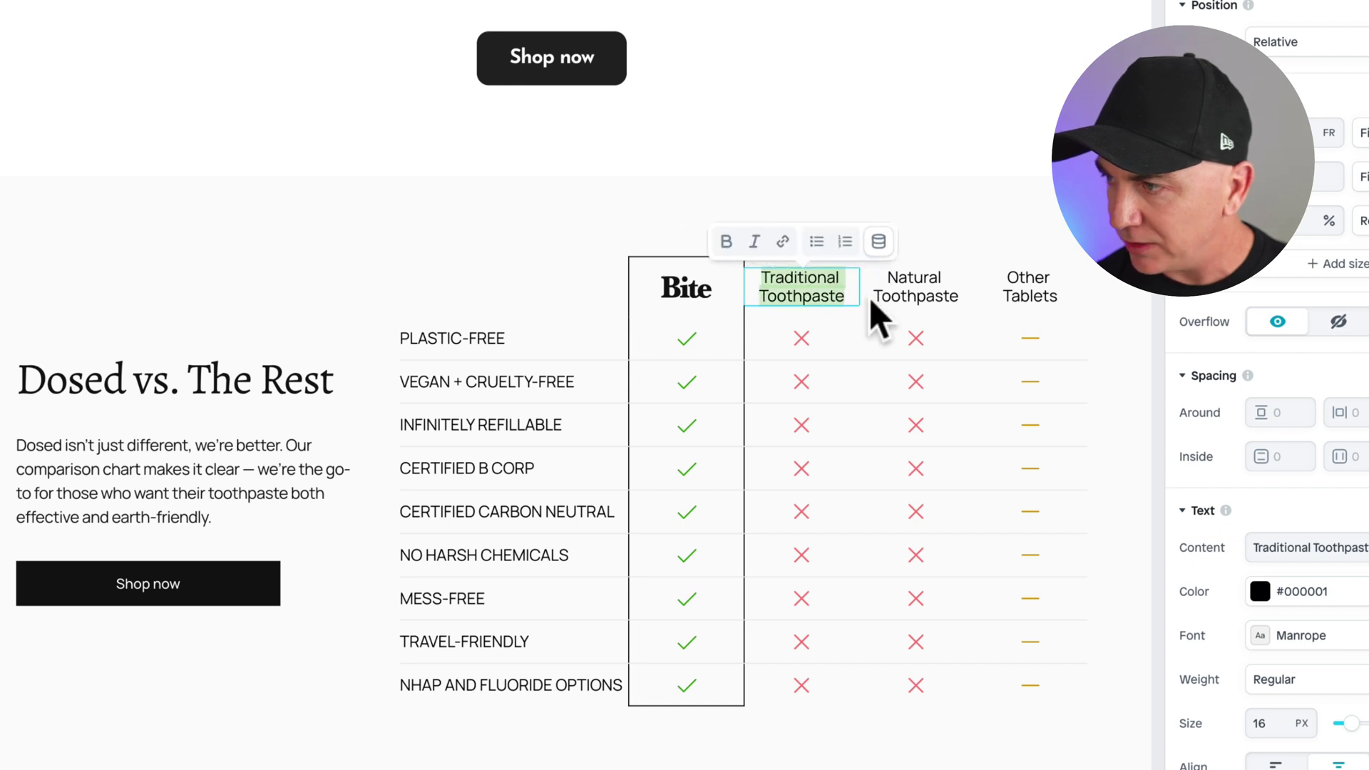
type("Coff")
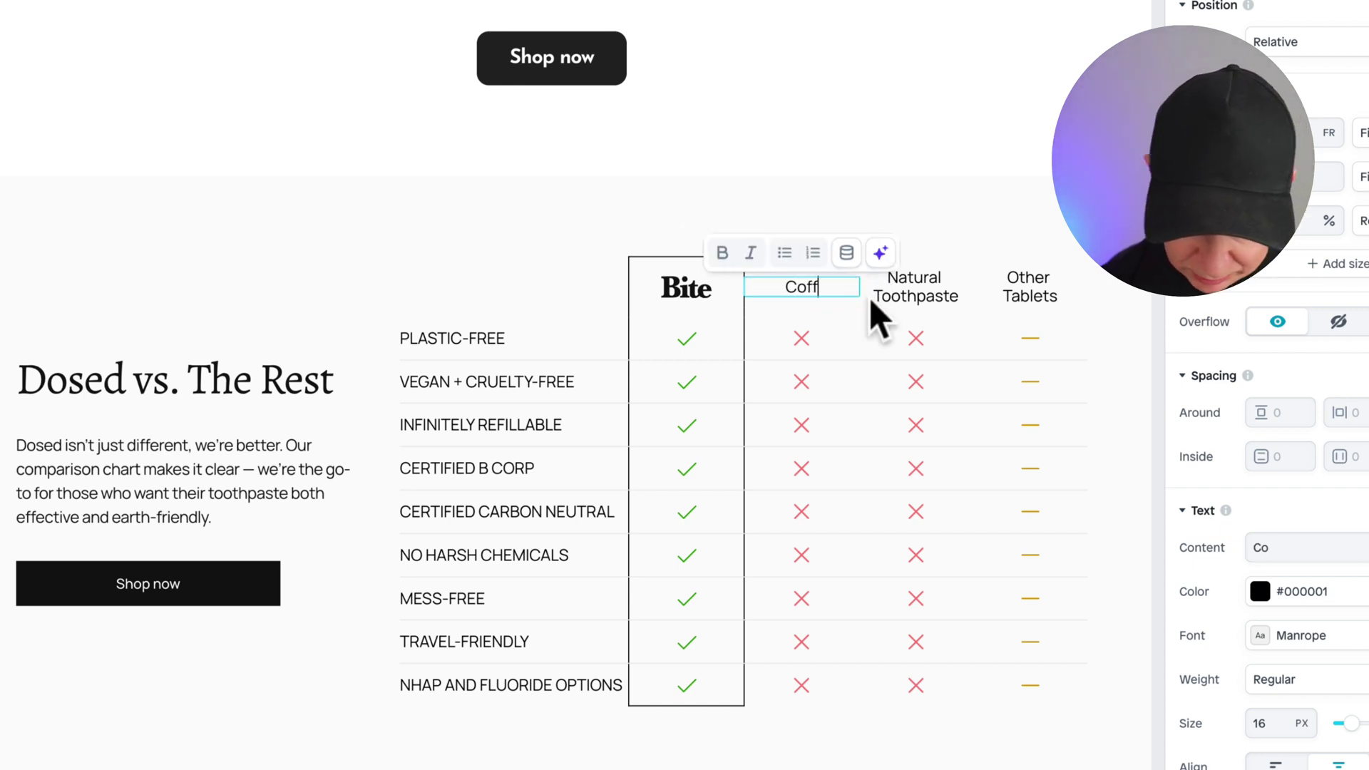
type("ee Pods")
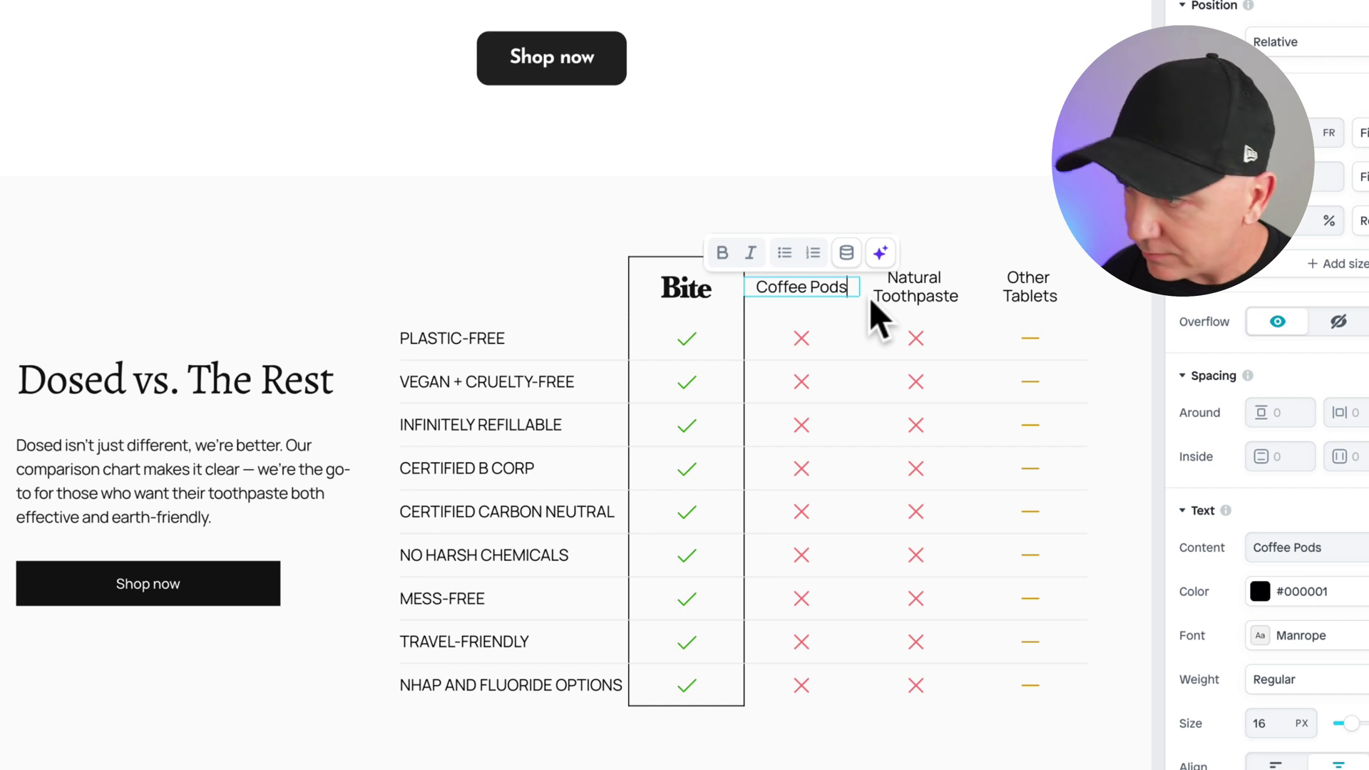
key("Escape")
Step: Change the "Natural Toothpaste" column header in the comparison table to "Powder Coffee"
left_click(913, 292)
left_click_drag(894, 281, 1008, 301)
type("Powder Coffee")
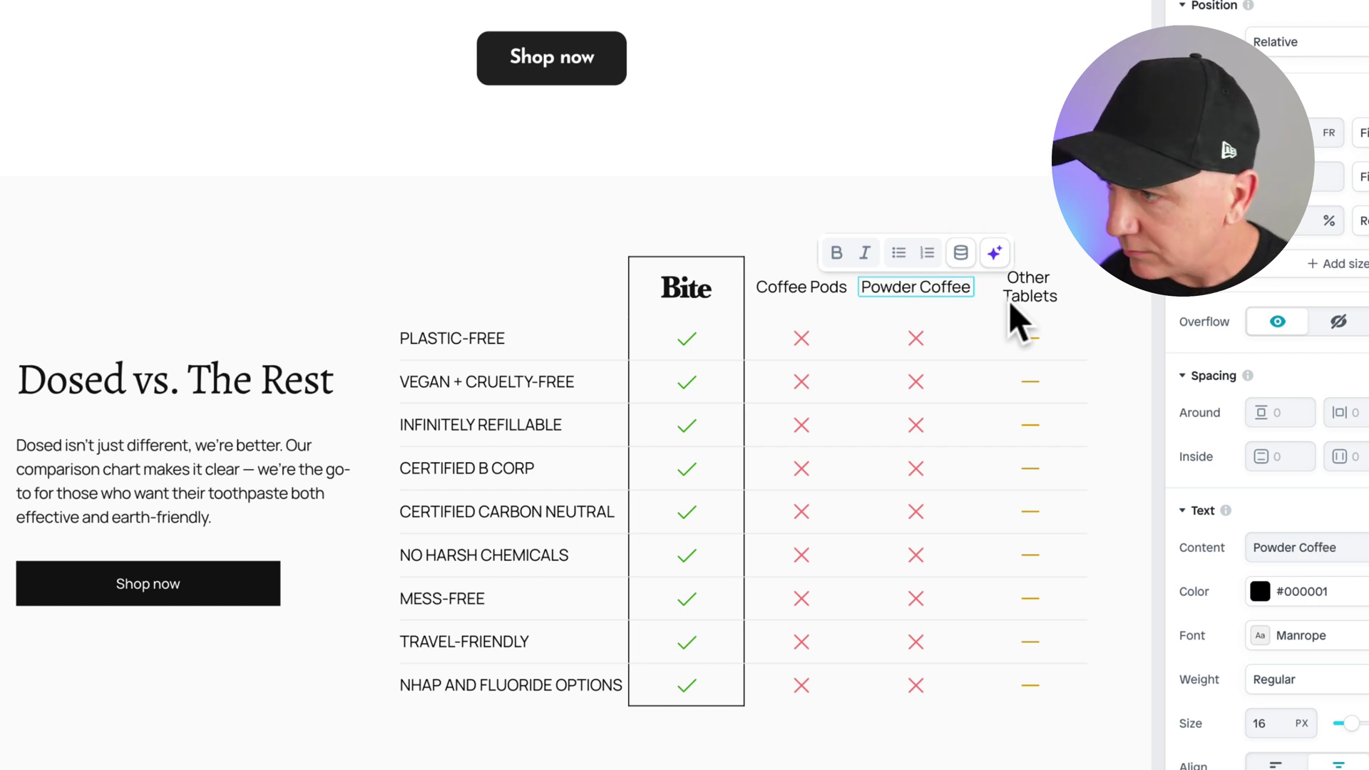
Step: Change the "Other Tablets" column header in the comparison table to "Espresso Machines"
left_click(1026, 284)
left_click(1021, 282)
left_click(1012, 281)
left_click_drag(1008, 281, 1054, 298)
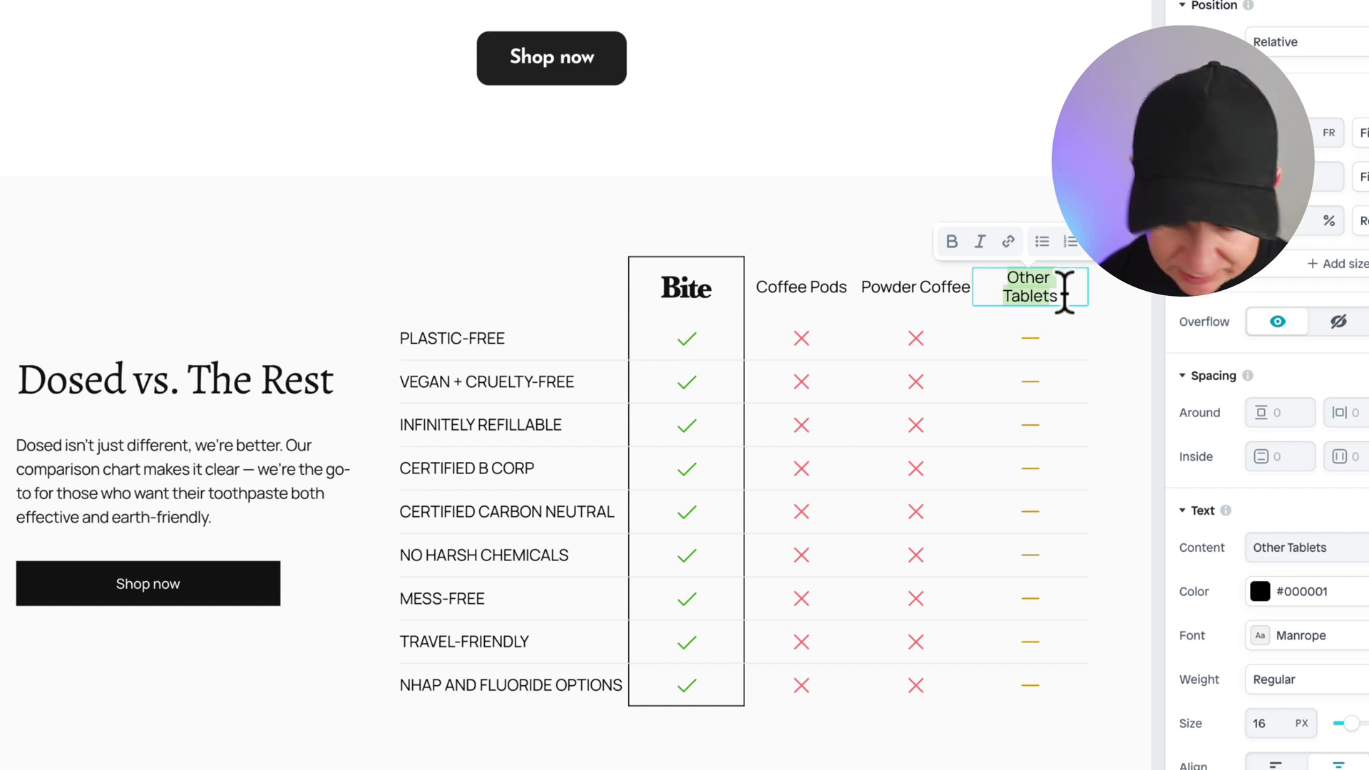
type("Espressos")
key("Left")
type("Machine")
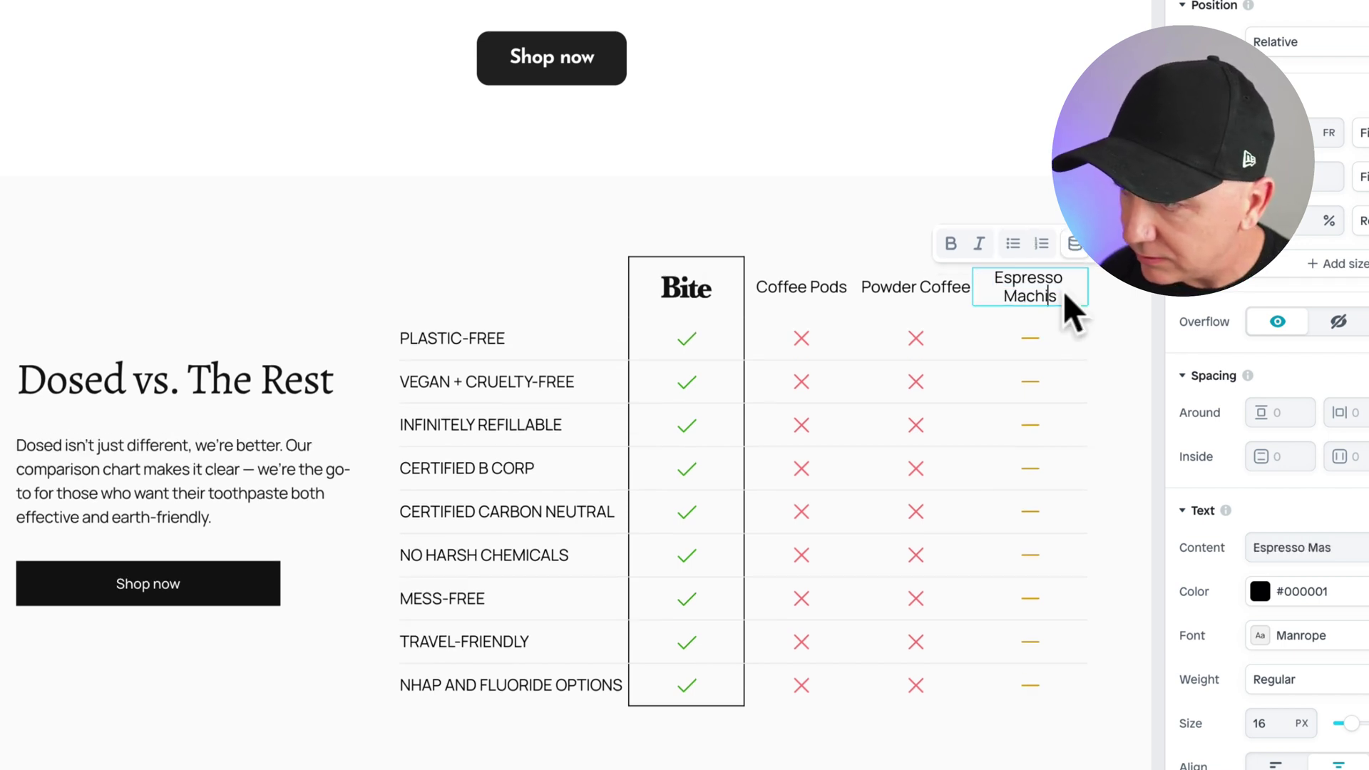
key("Right")
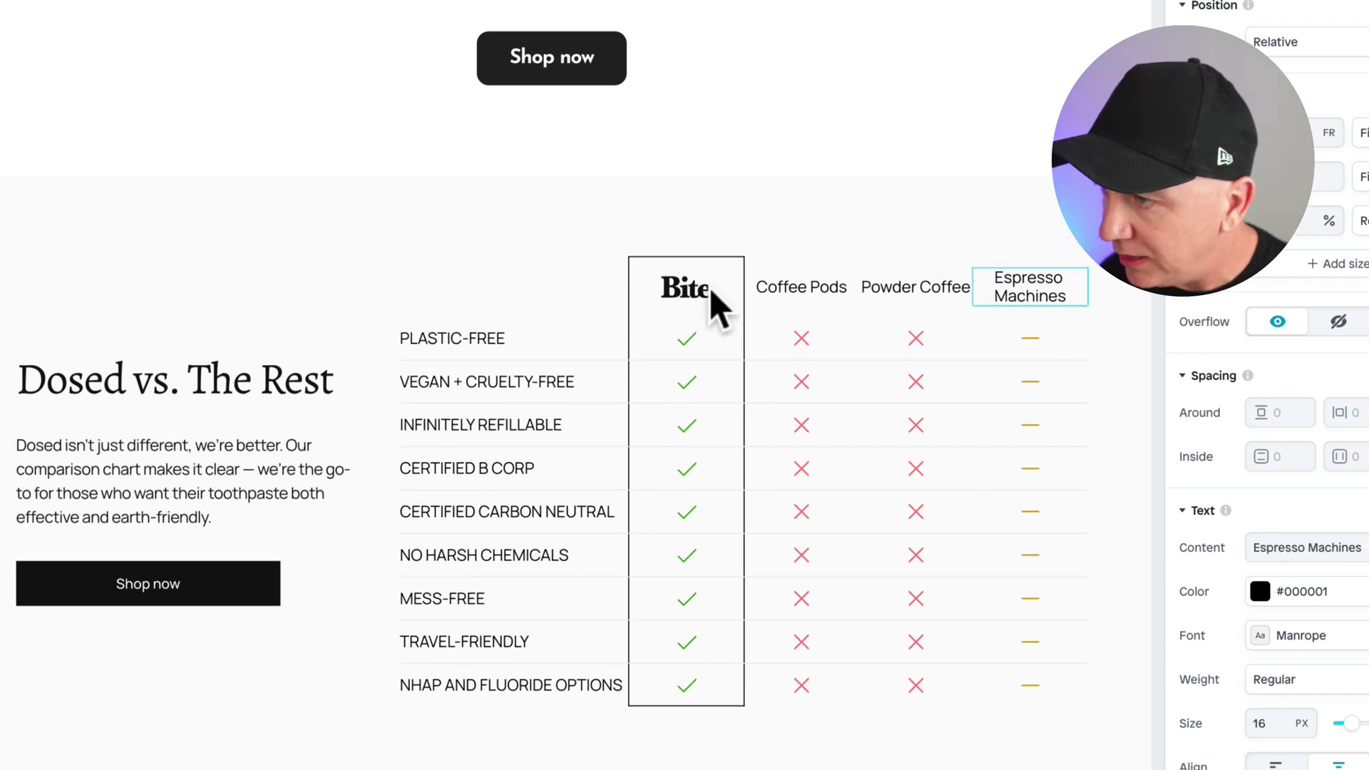
Step: Replace the Bite logo in the comparison table's header with bottle.png uploaded from the Landing Pages folder
left_click(677, 290)
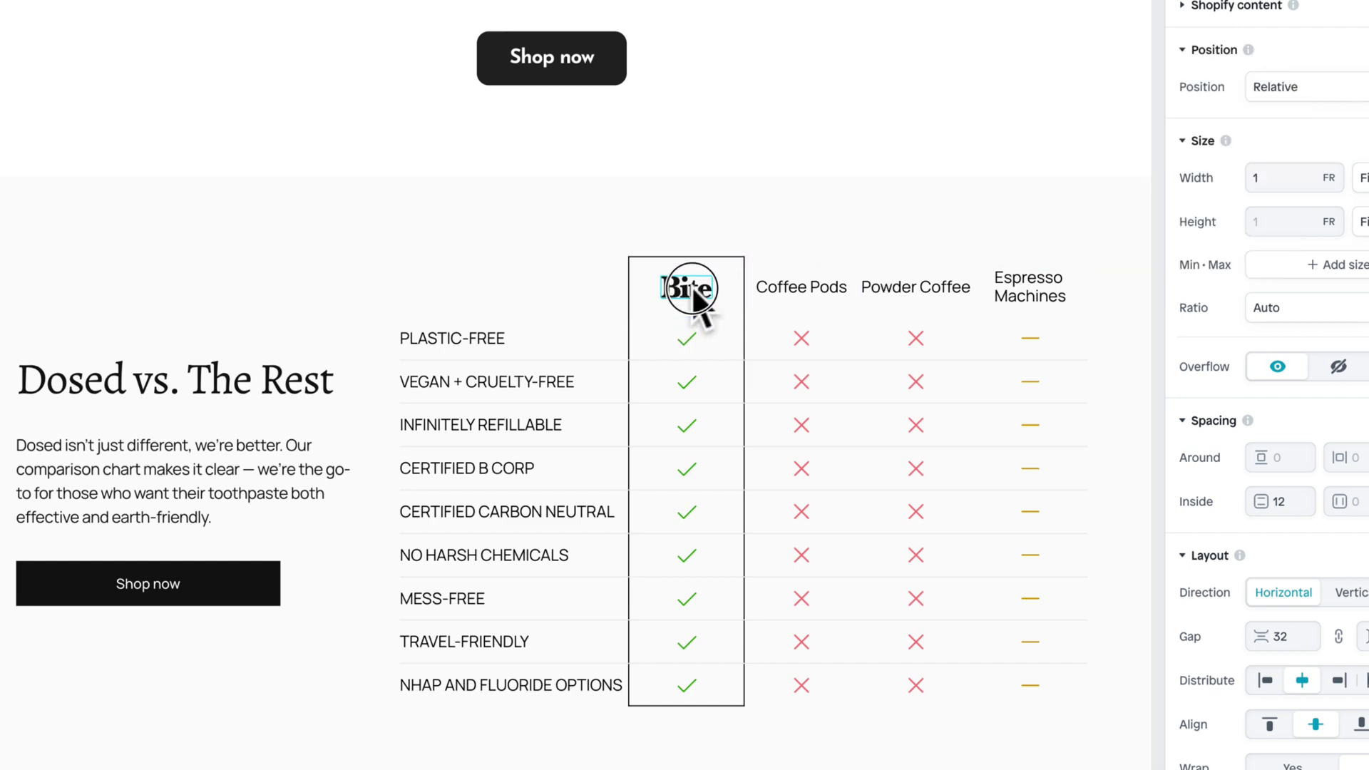
left_click(690, 288)
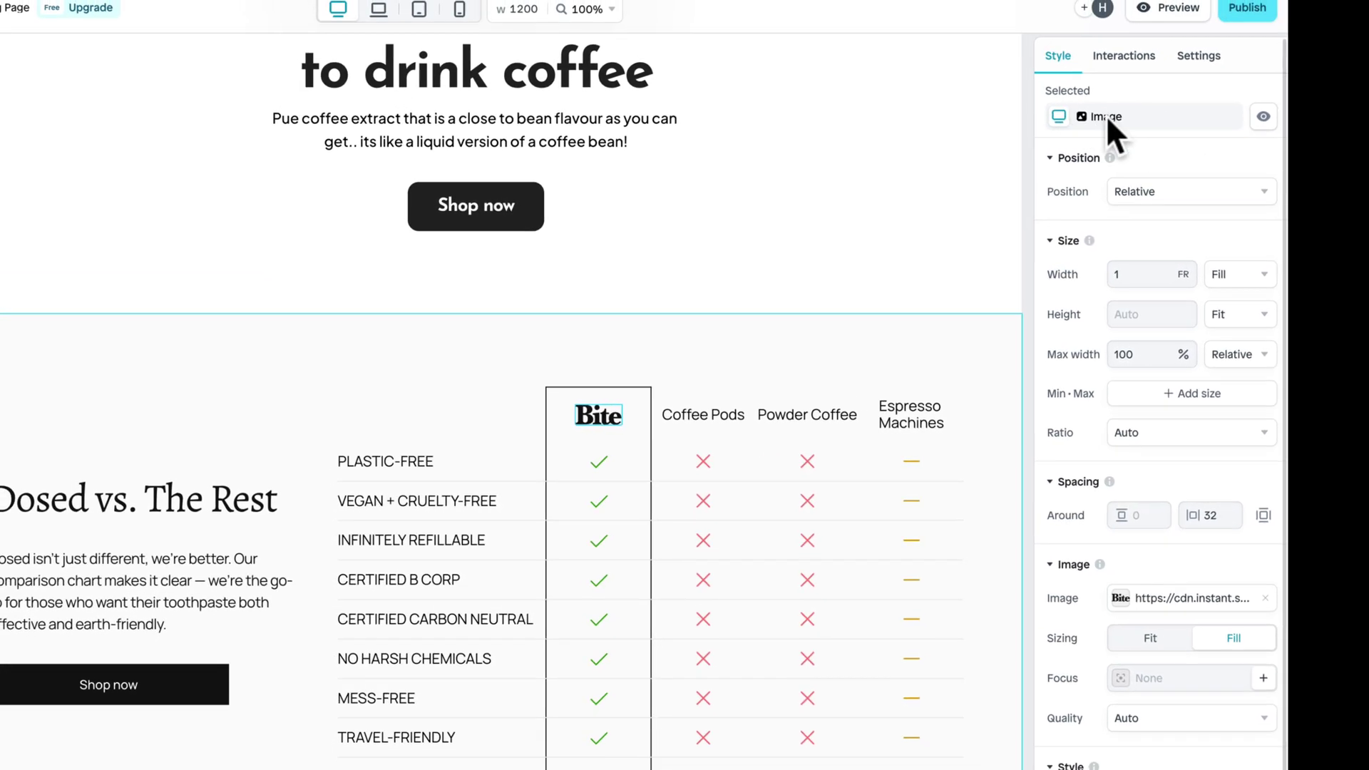
left_click(586, 422)
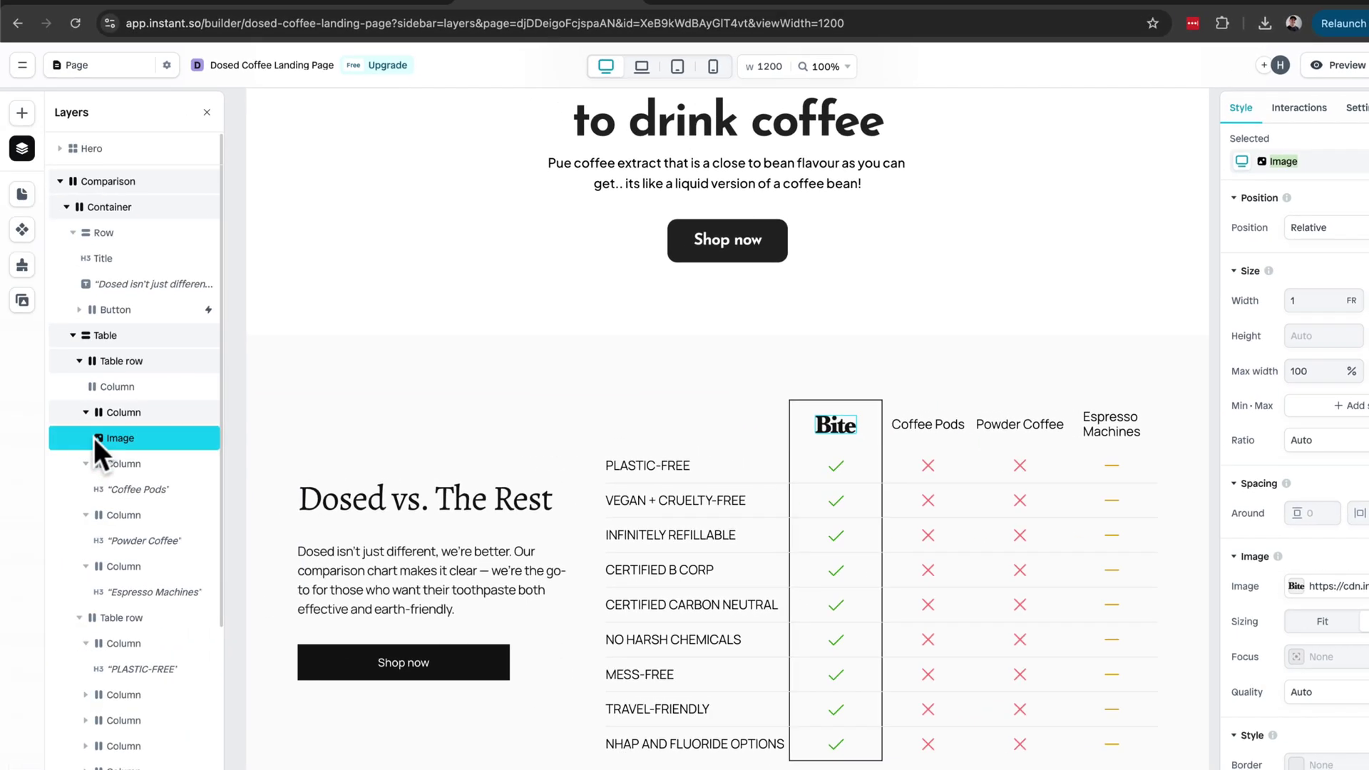
left_click(1297, 586)
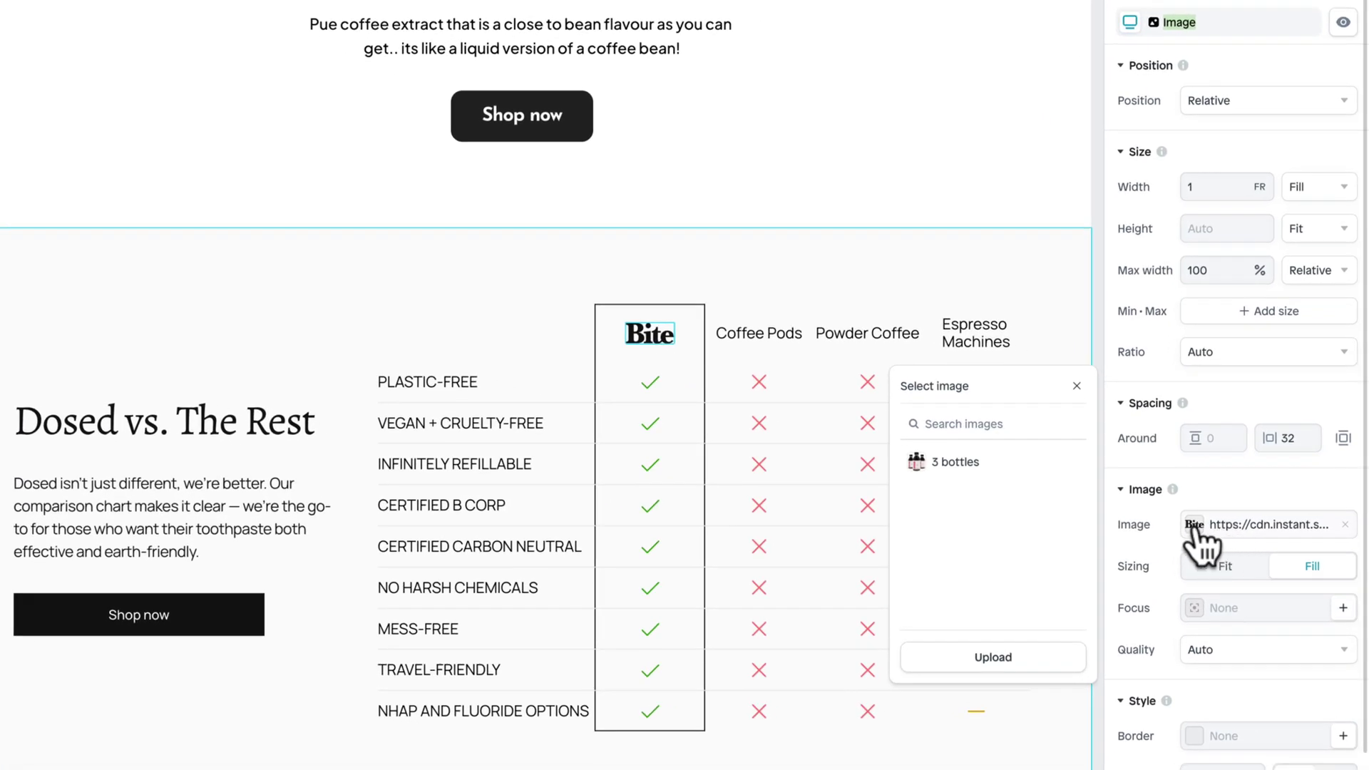
left_click(993, 659)
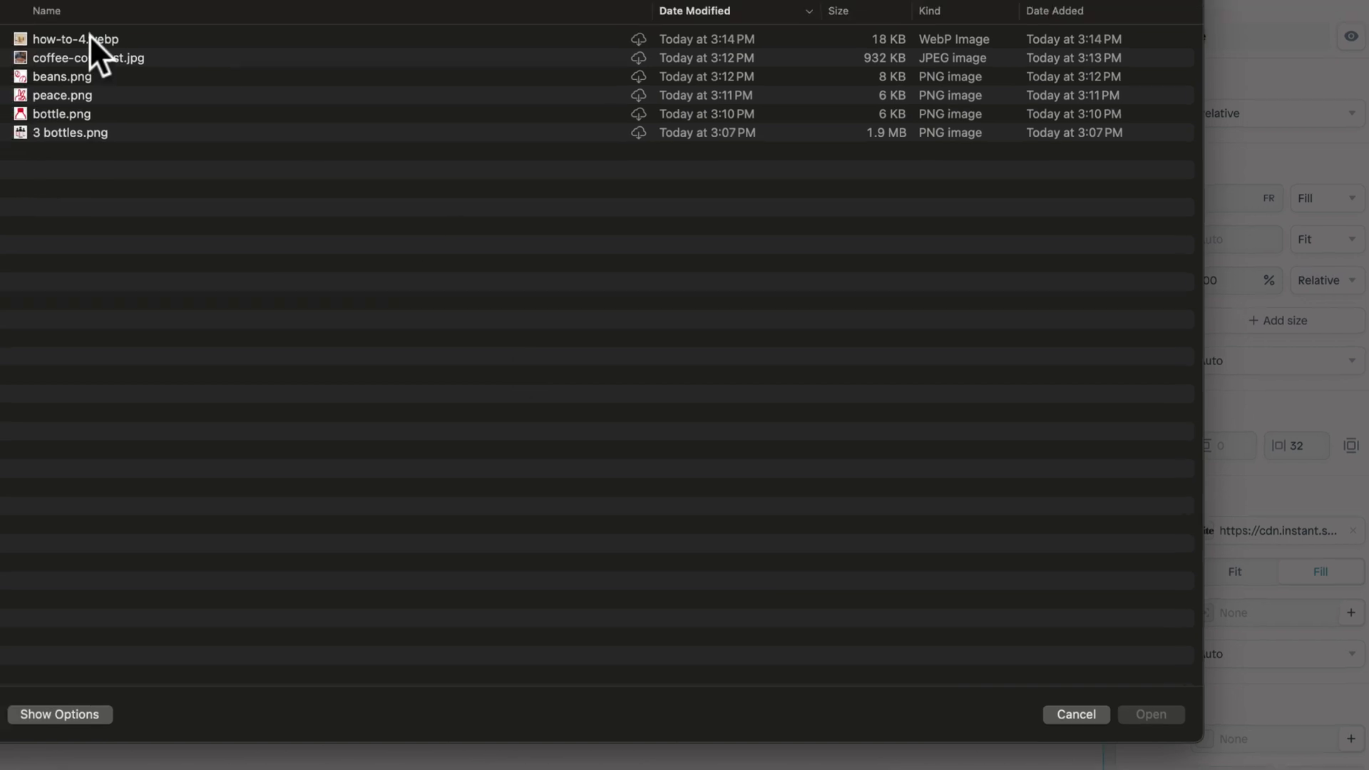
left_click(336, 228)
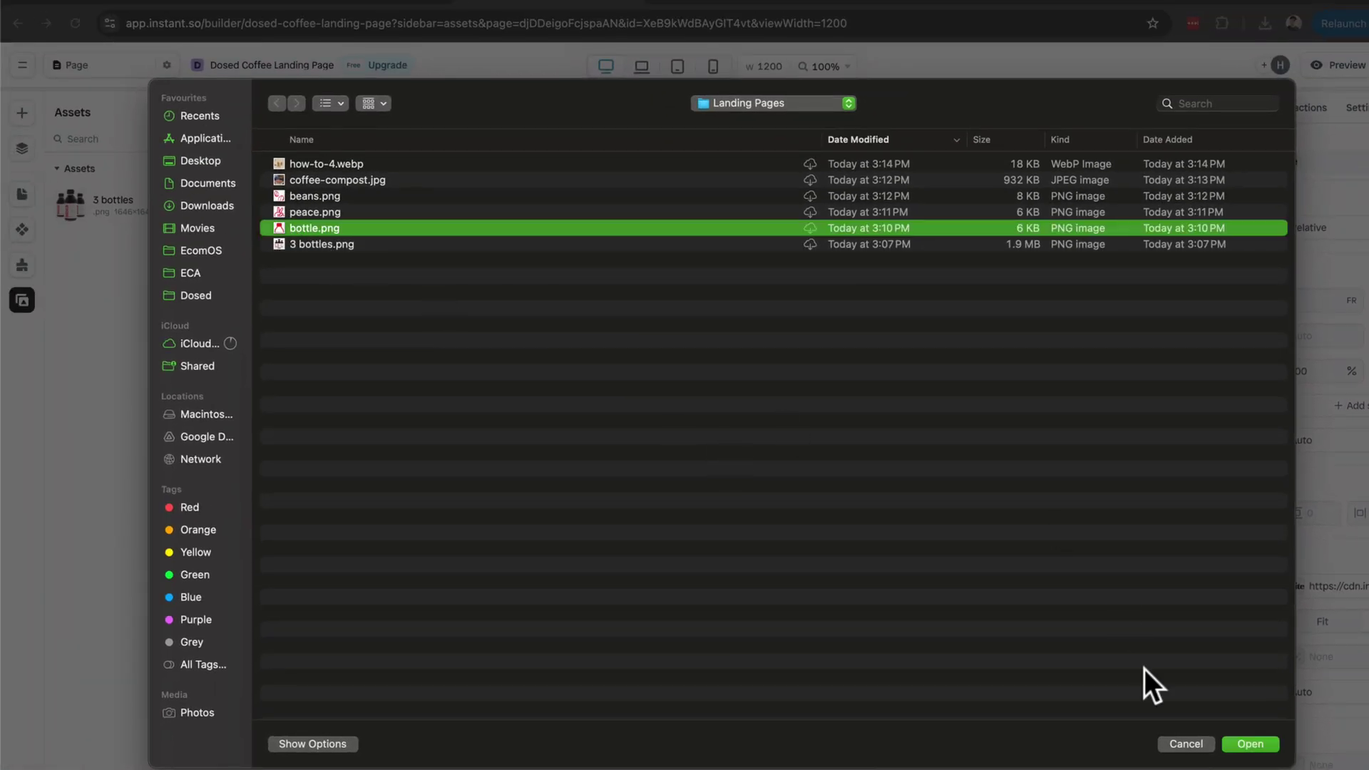
left_click(1235, 745)
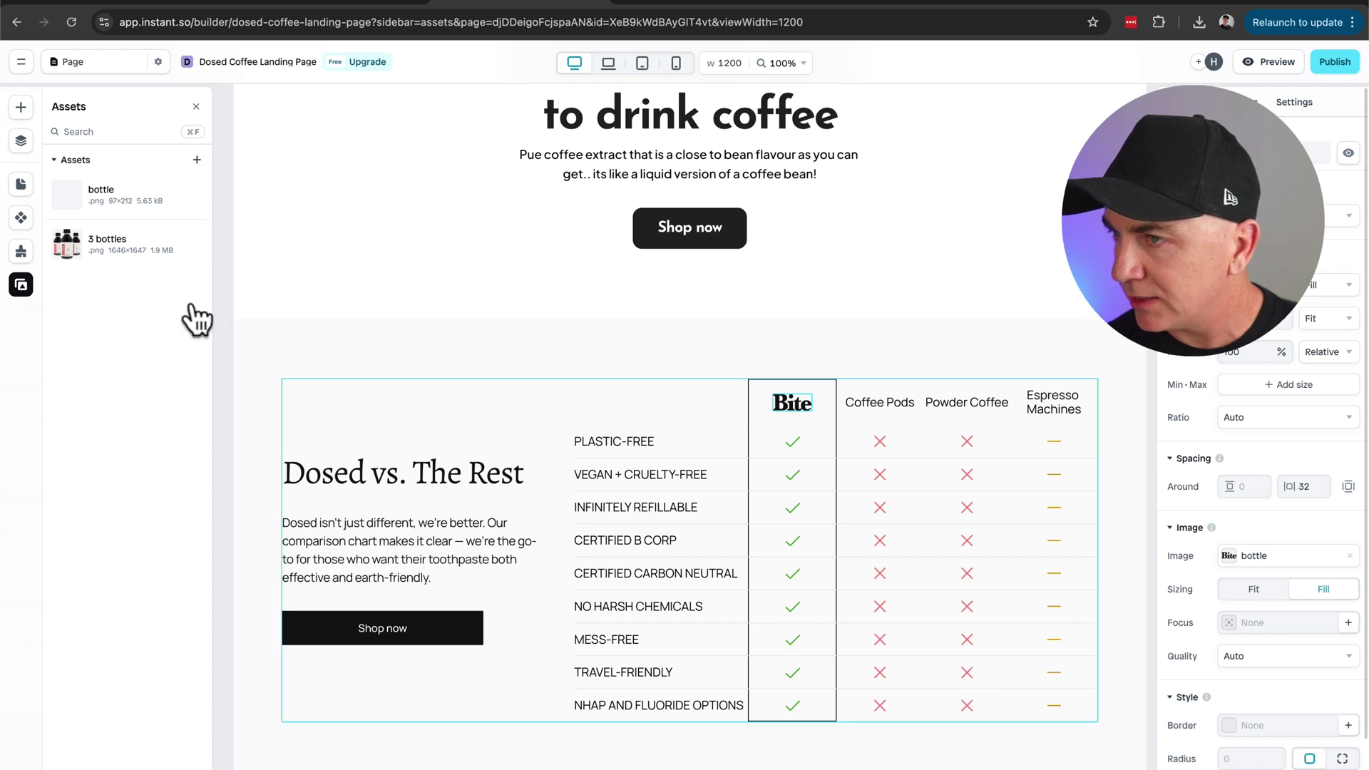
left_click(945, 282)
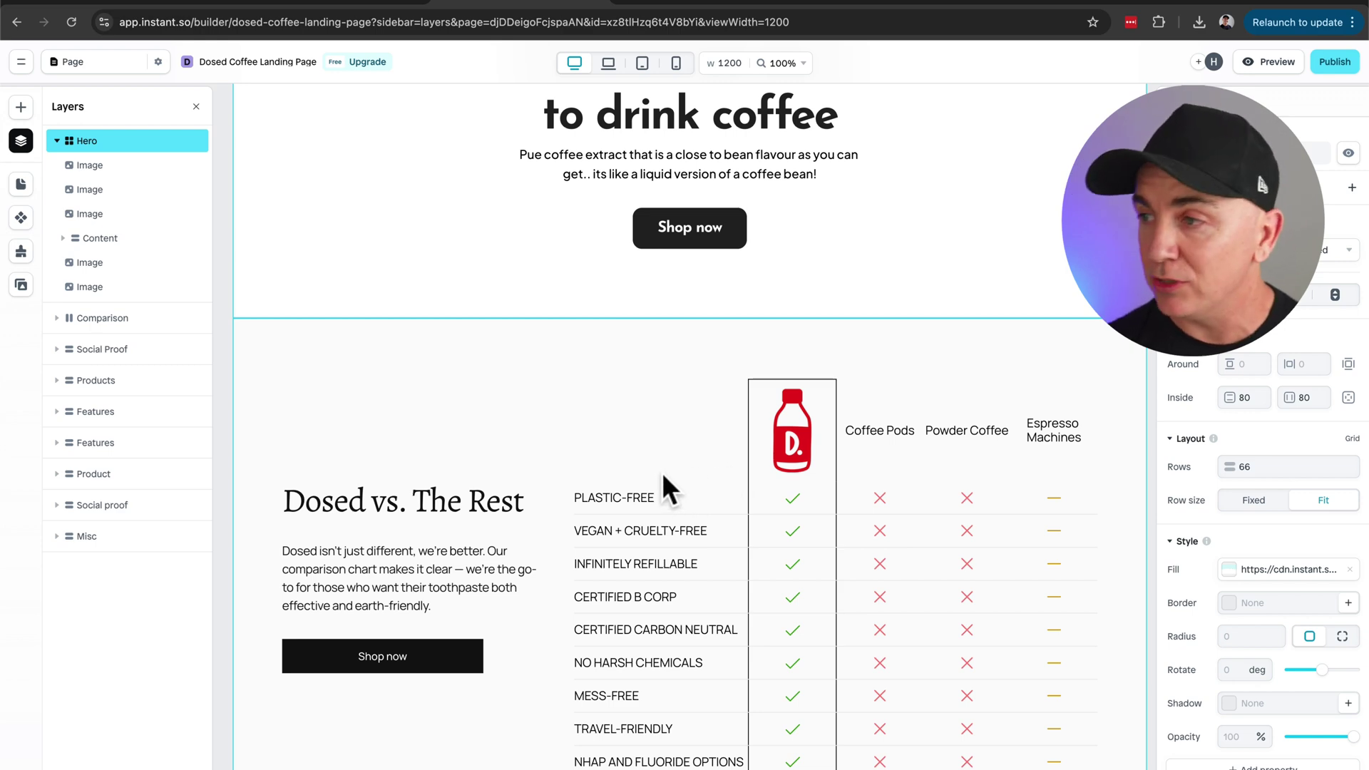
Step: Delete the Social Proof section with the scrolling press logos below the comparison section
scroll(662, 473, "up", 6)
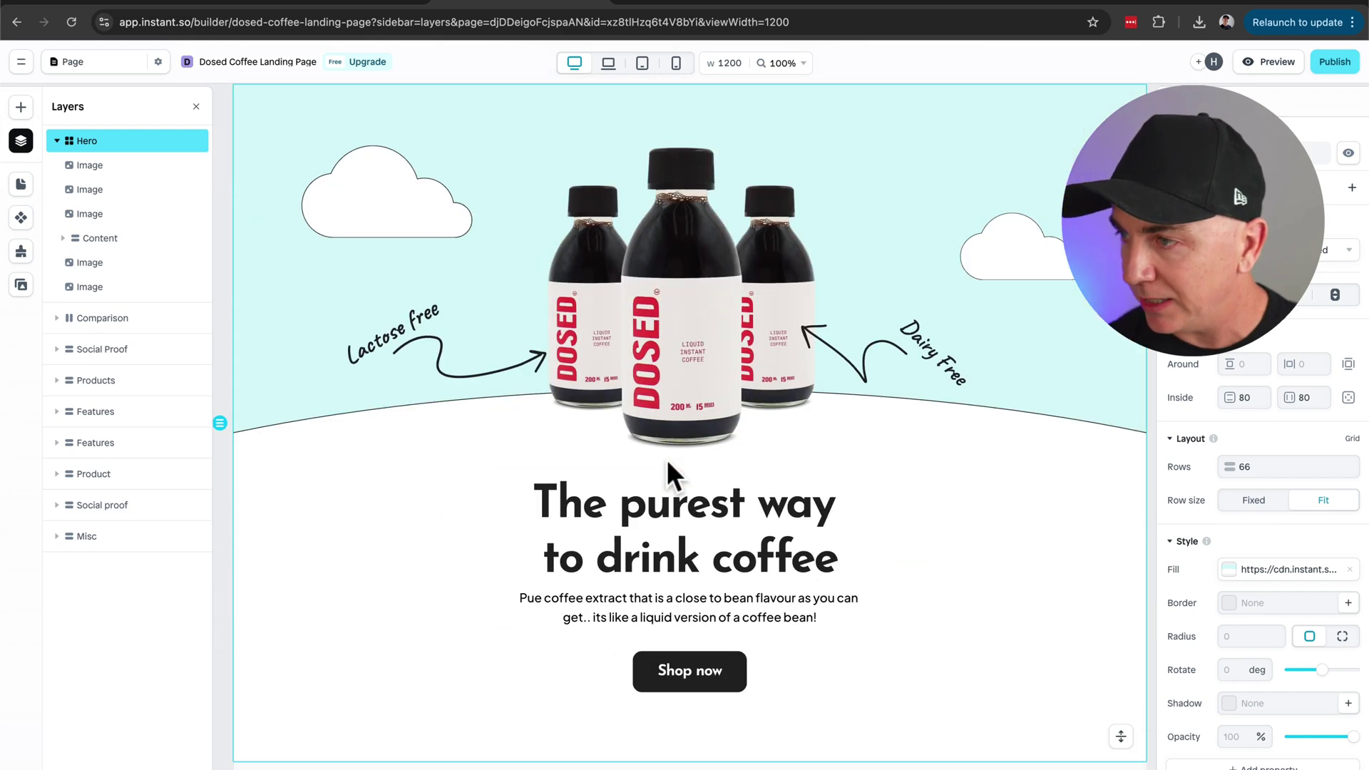
scroll(666, 459, "down", 4)
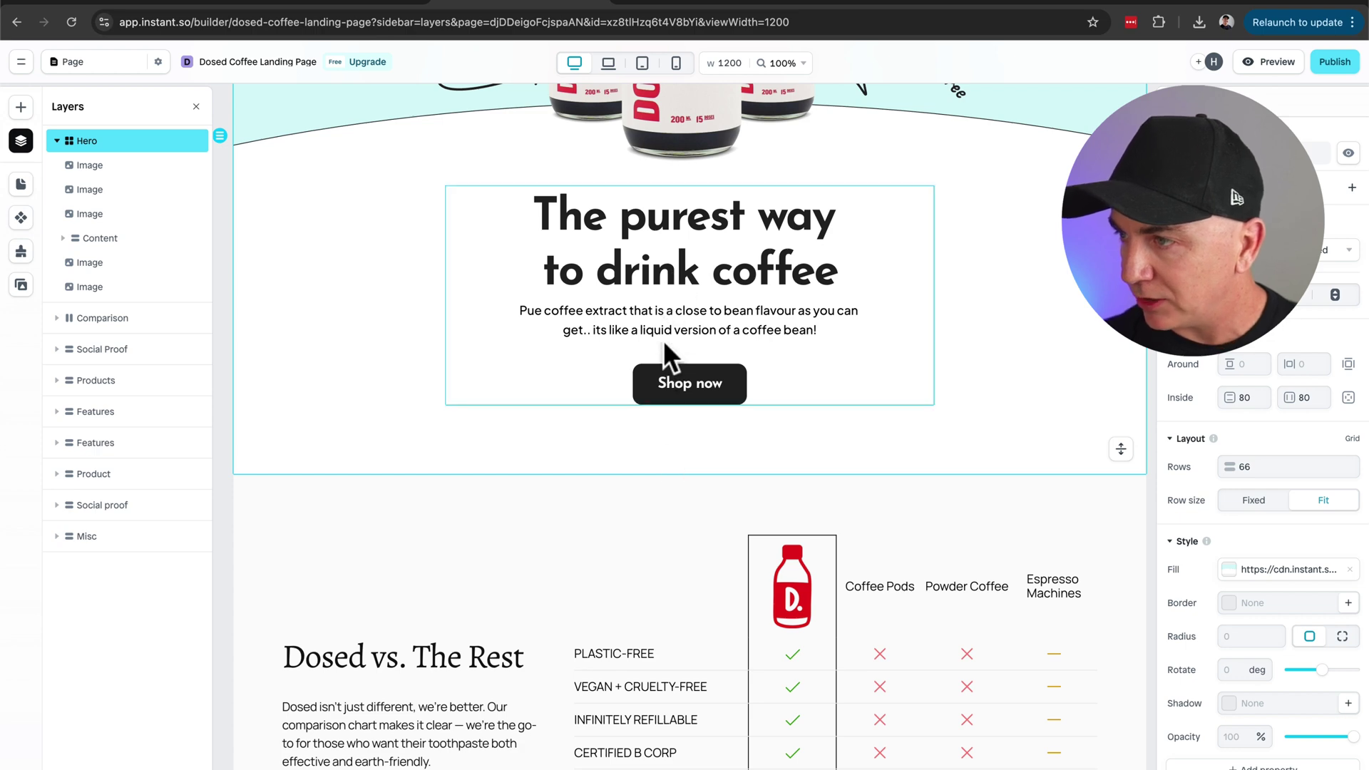
scroll(613, 403, "down", 10)
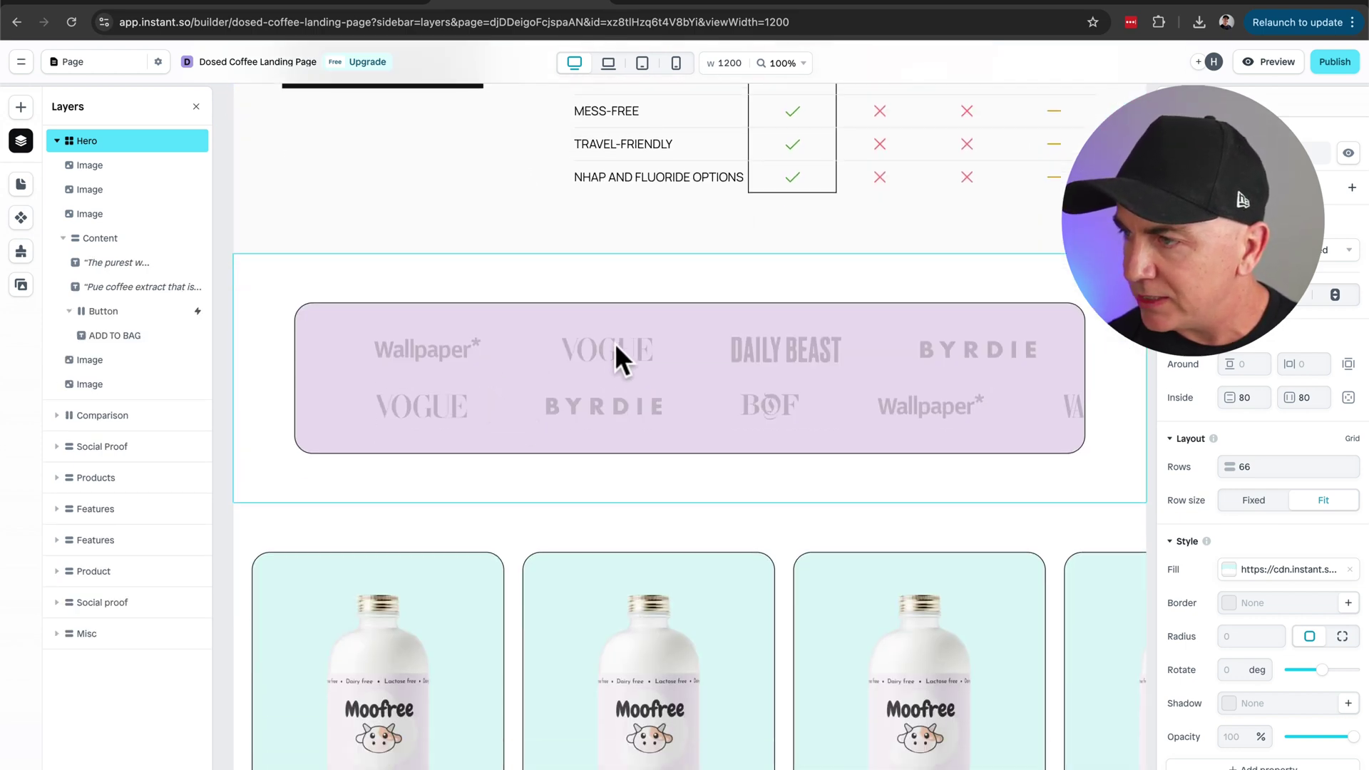
left_click(621, 335)
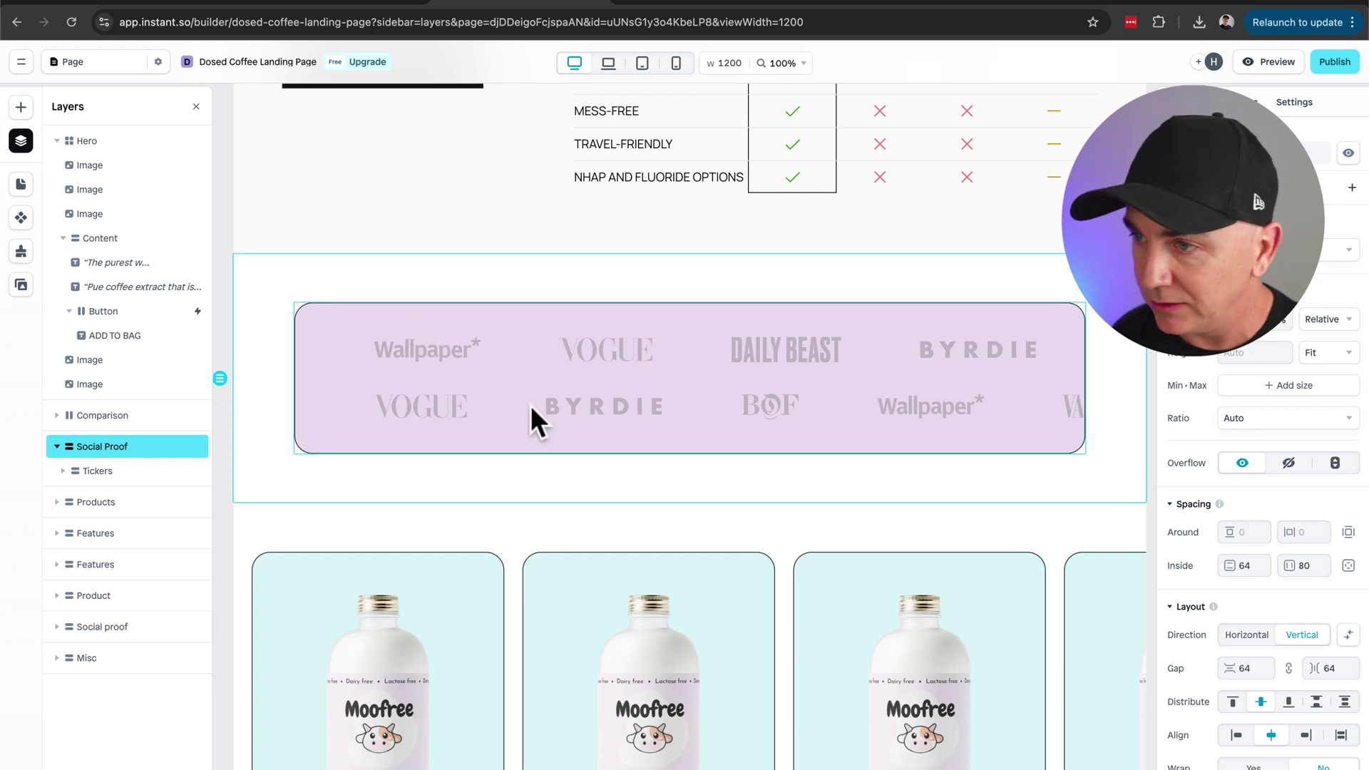
right_click(121, 444)
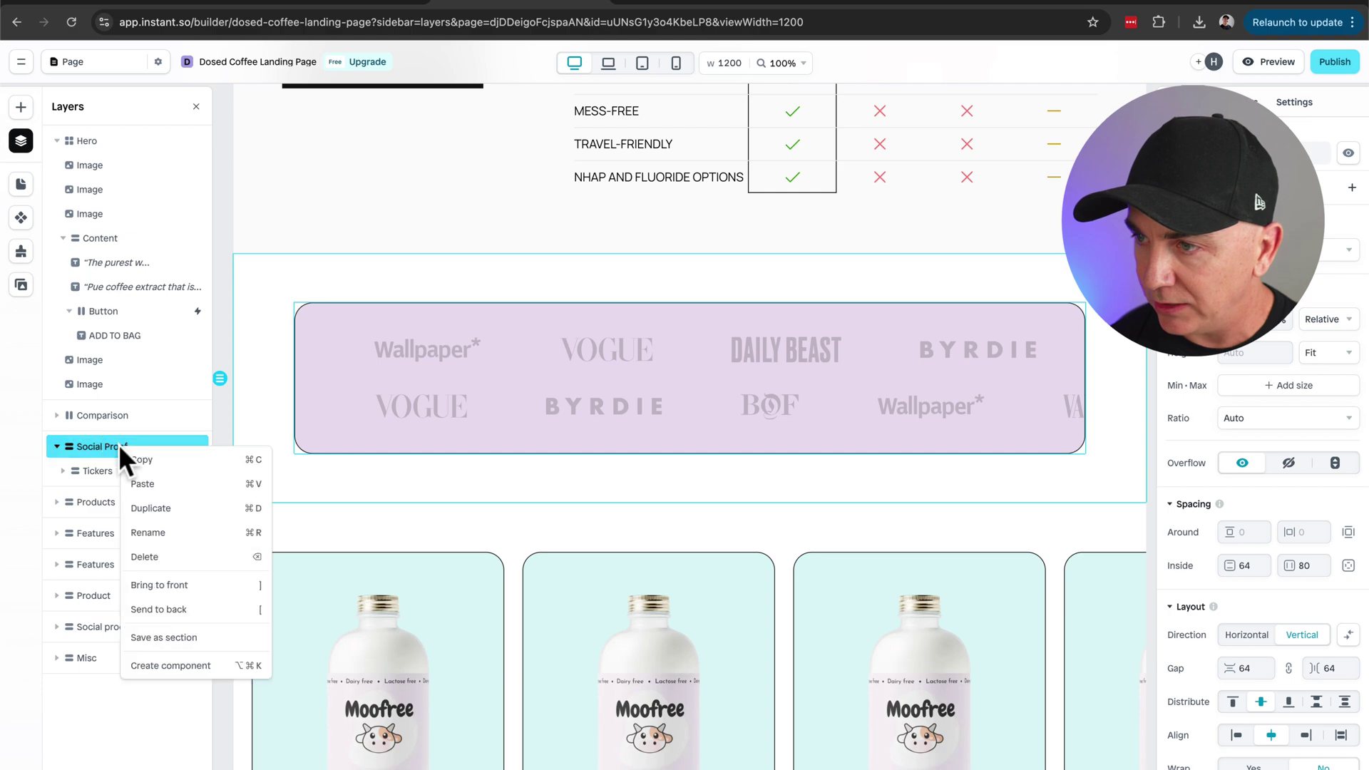
left_click(143, 559)
Step: Connect the Products section to Shopify content with Premium Coffee Concentrate as its source product
scroll(610, 442, "up", 10)
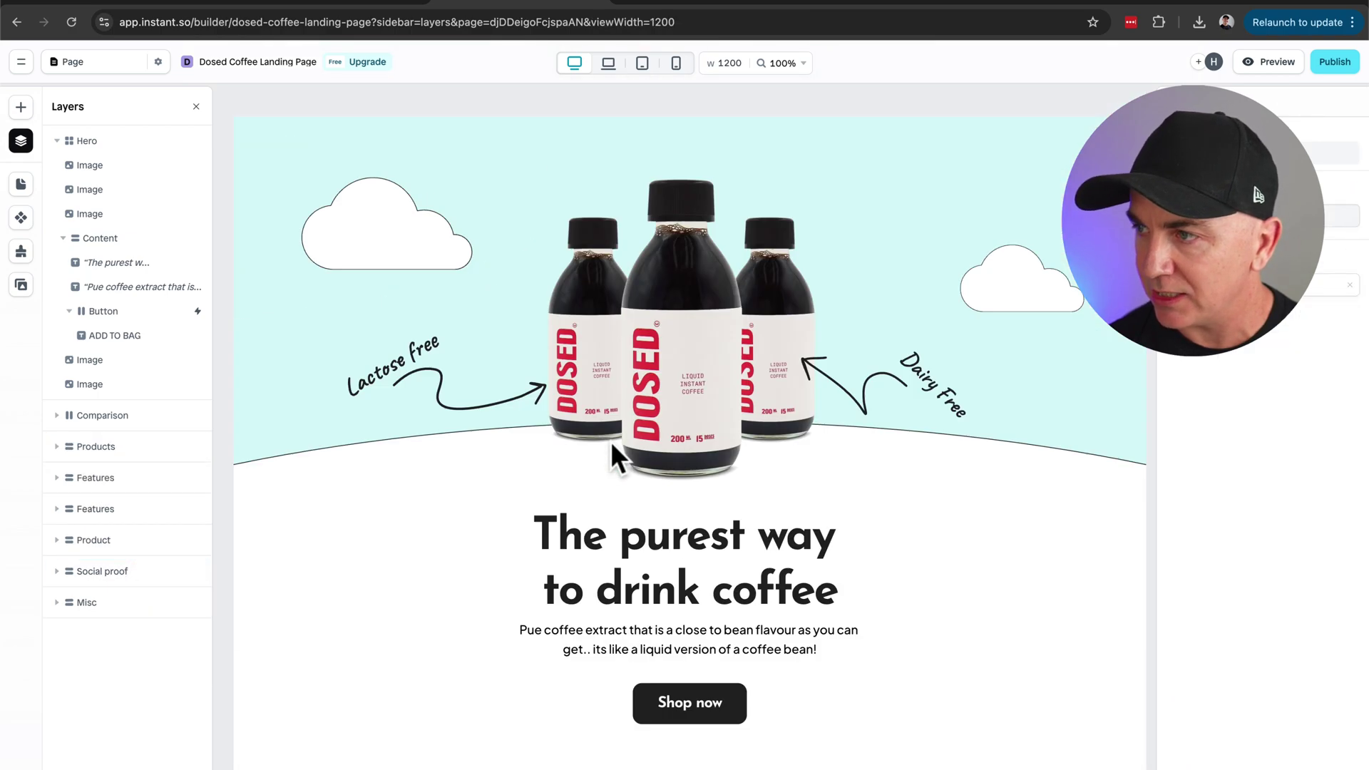
scroll(610, 439, "down", 6)
scroll(610, 438, "down", 3)
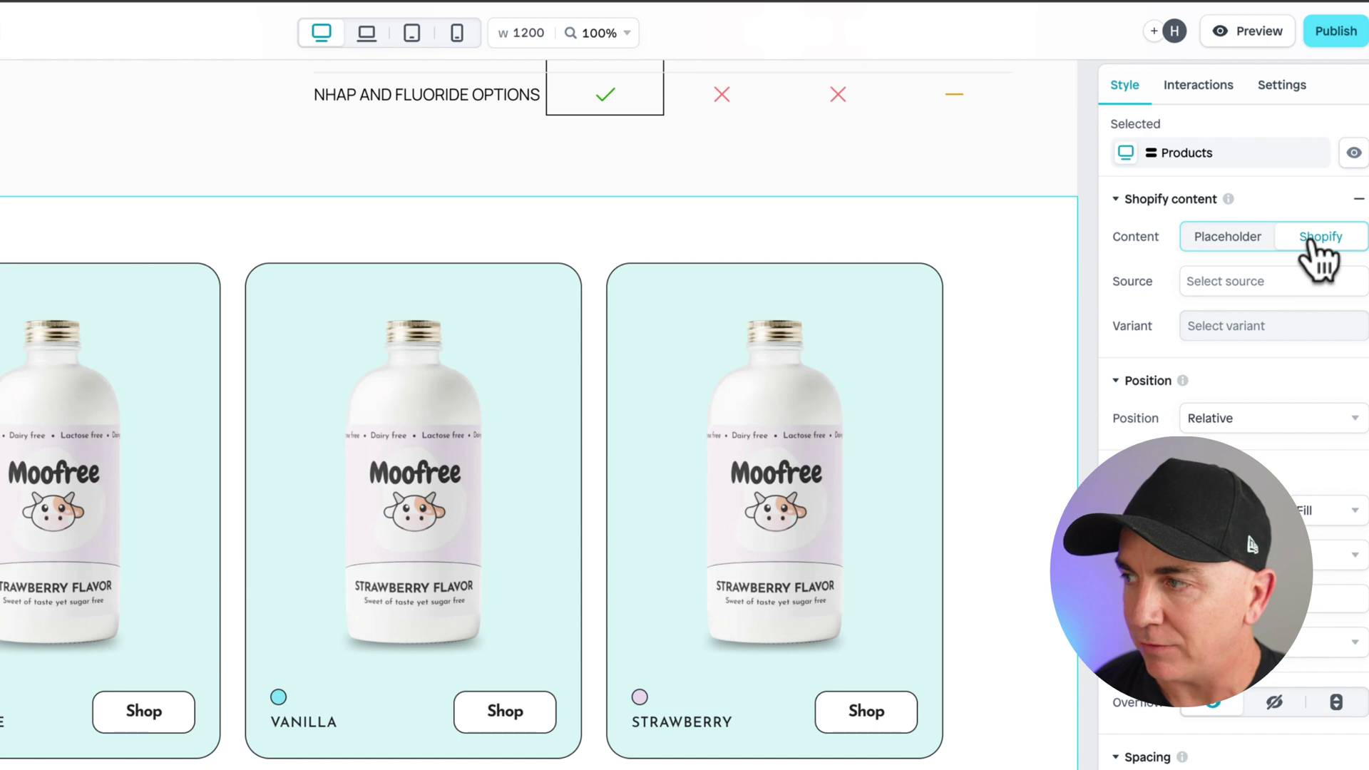
left_click(1210, 283)
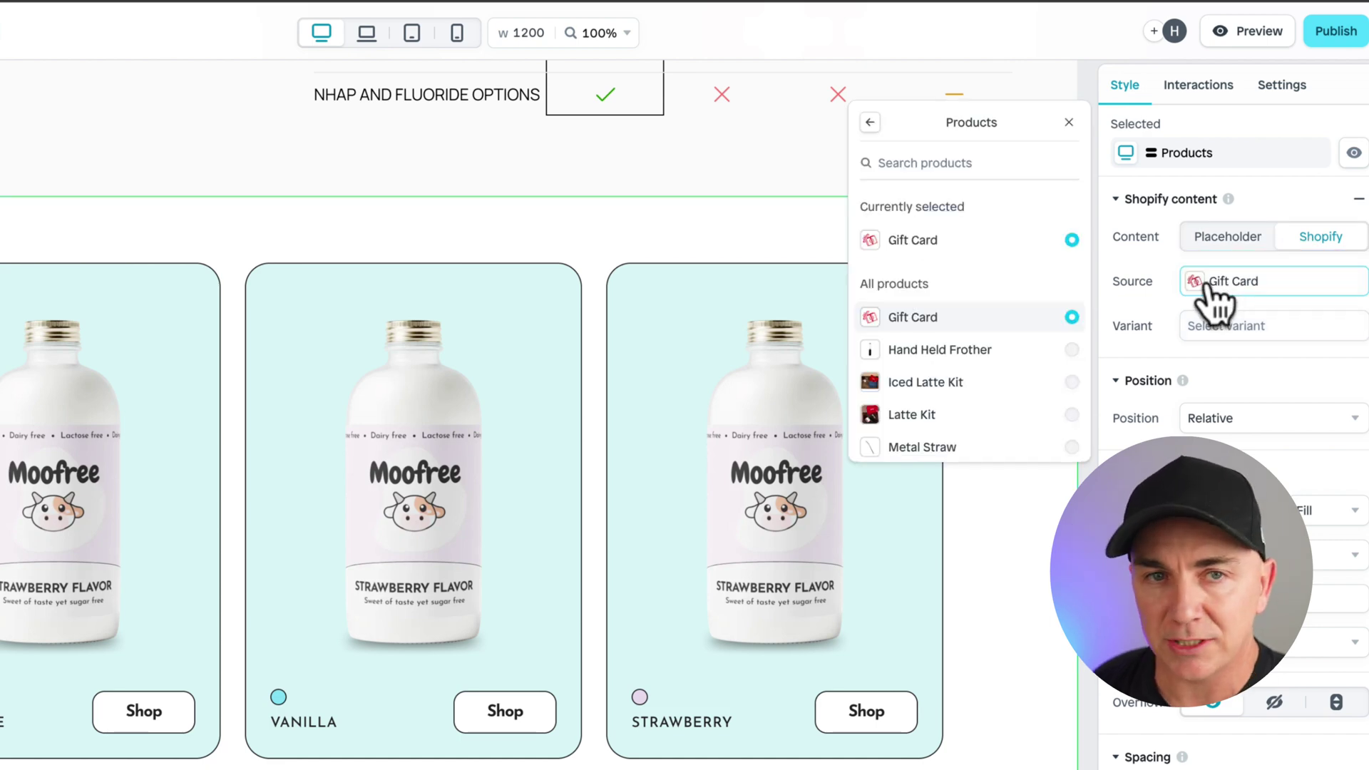
left_click(870, 123)
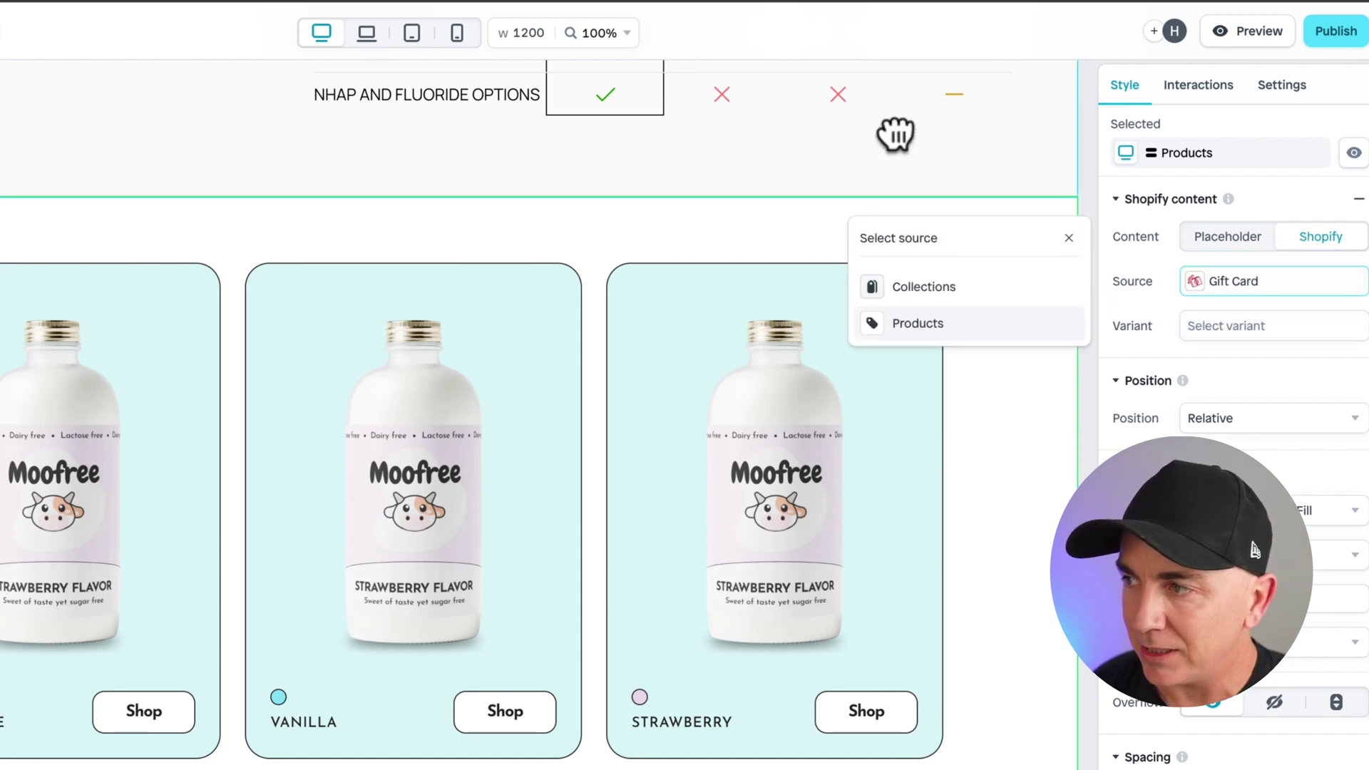
left_click(932, 329)
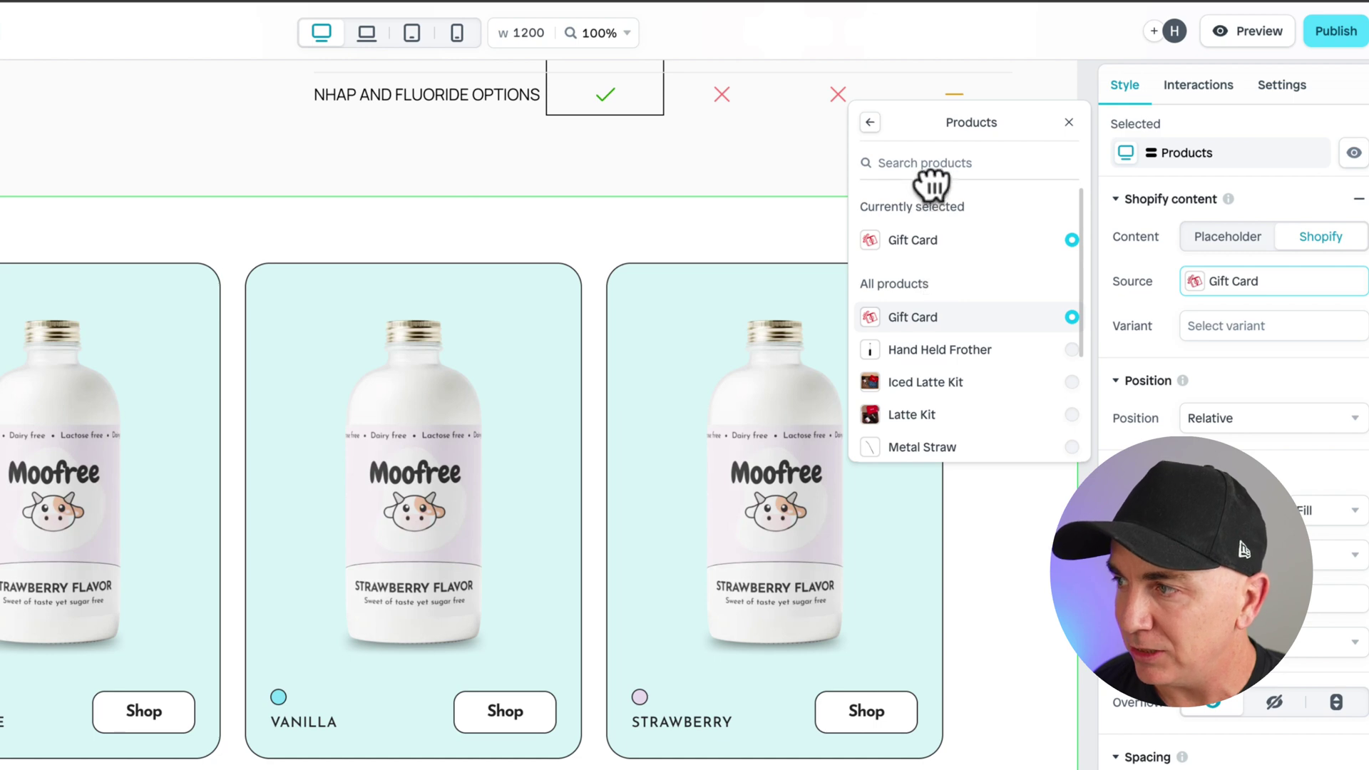
scroll(957, 268, "down", 5)
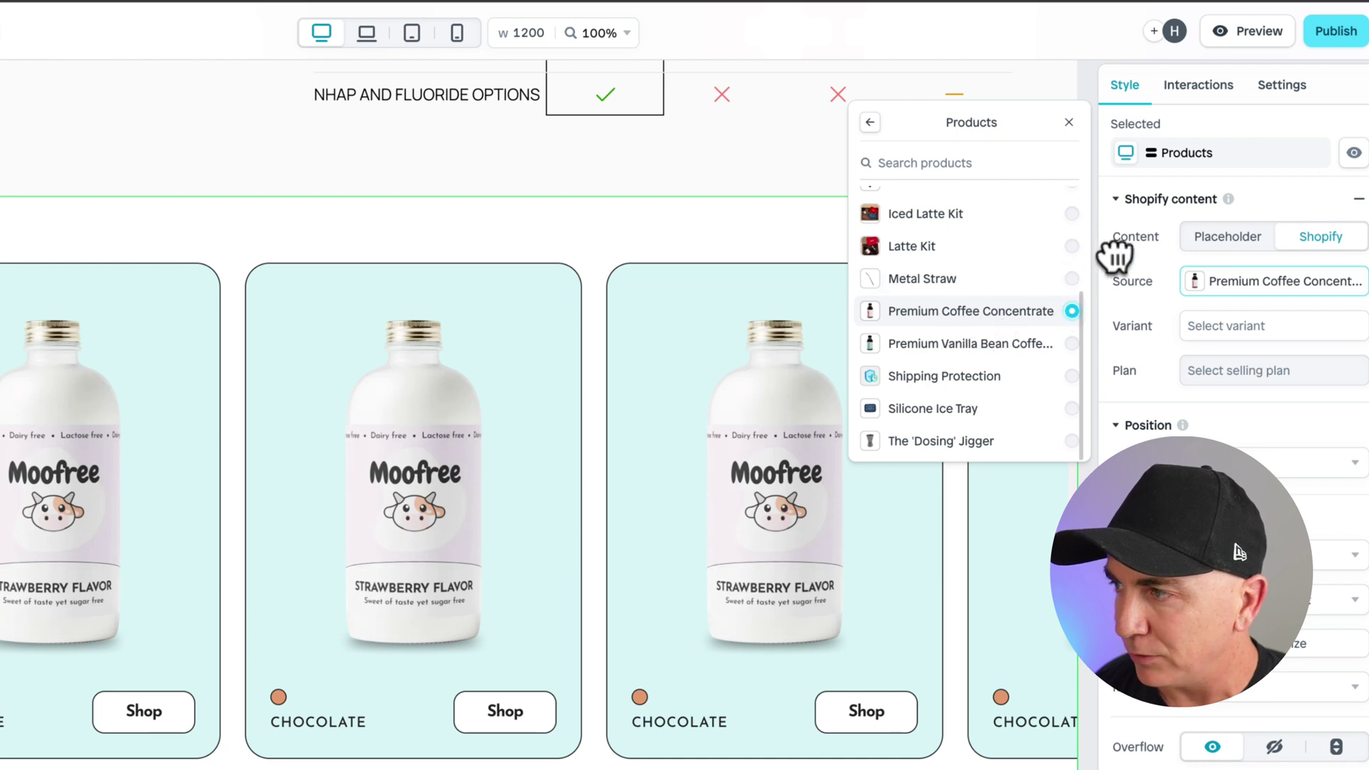
left_click(1114, 256)
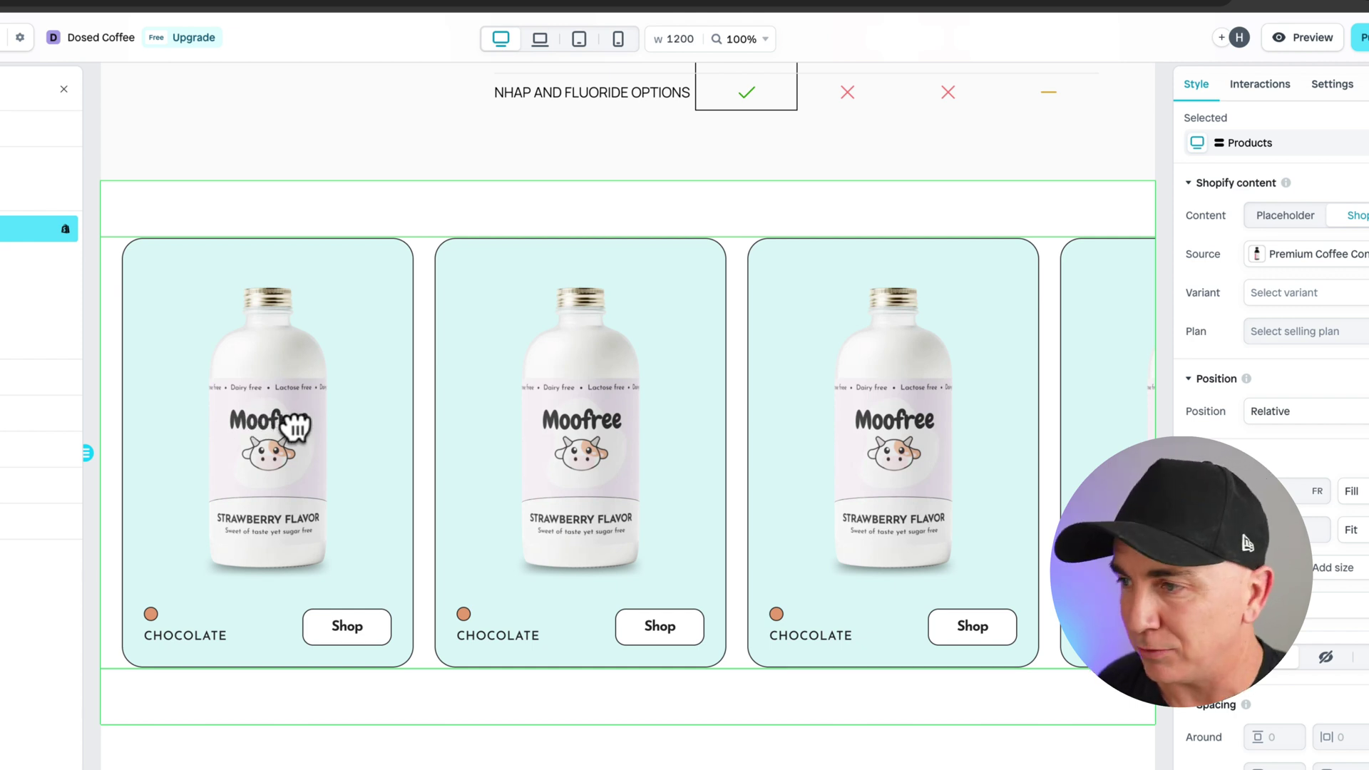
Step: Switch the product card's image from static content to the Shopify product images
left_click(262, 420)
left_click(264, 418)
left_click(265, 417)
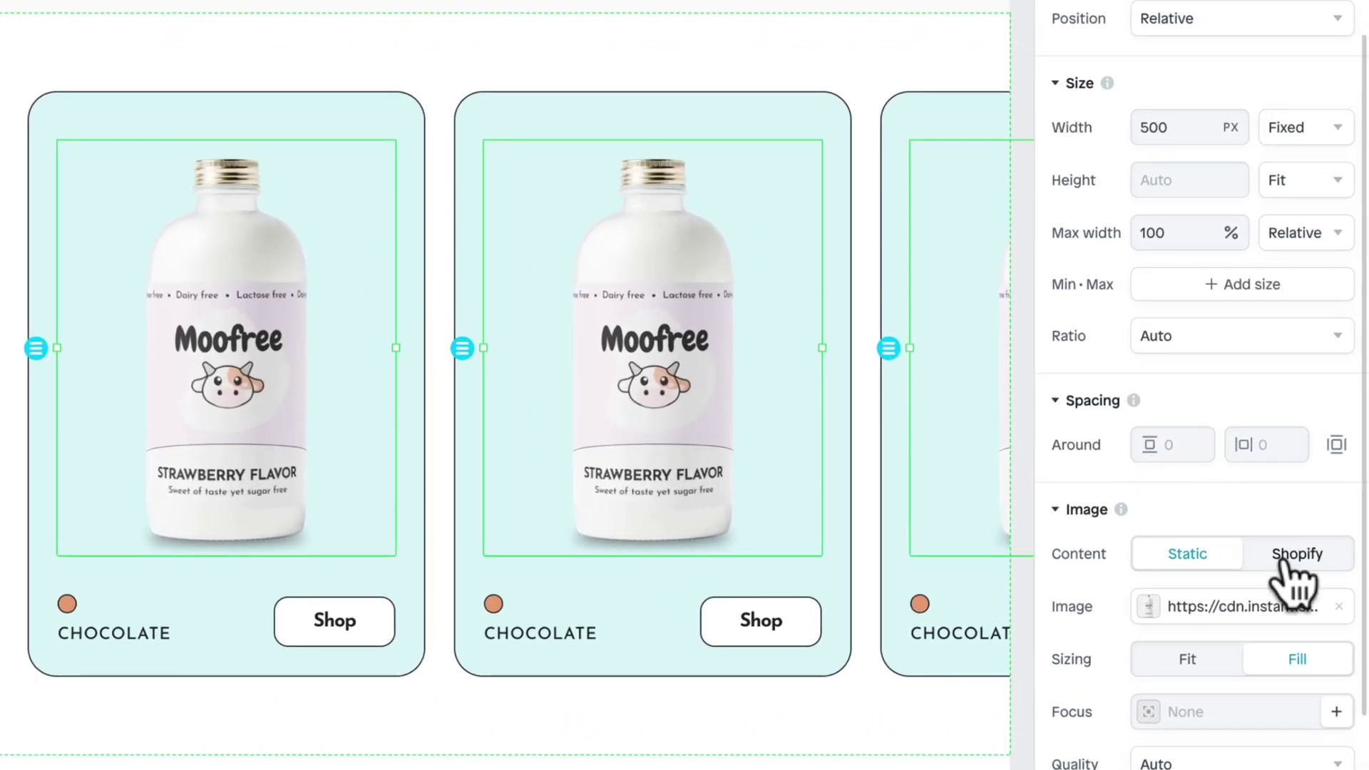
left_click(1289, 554)
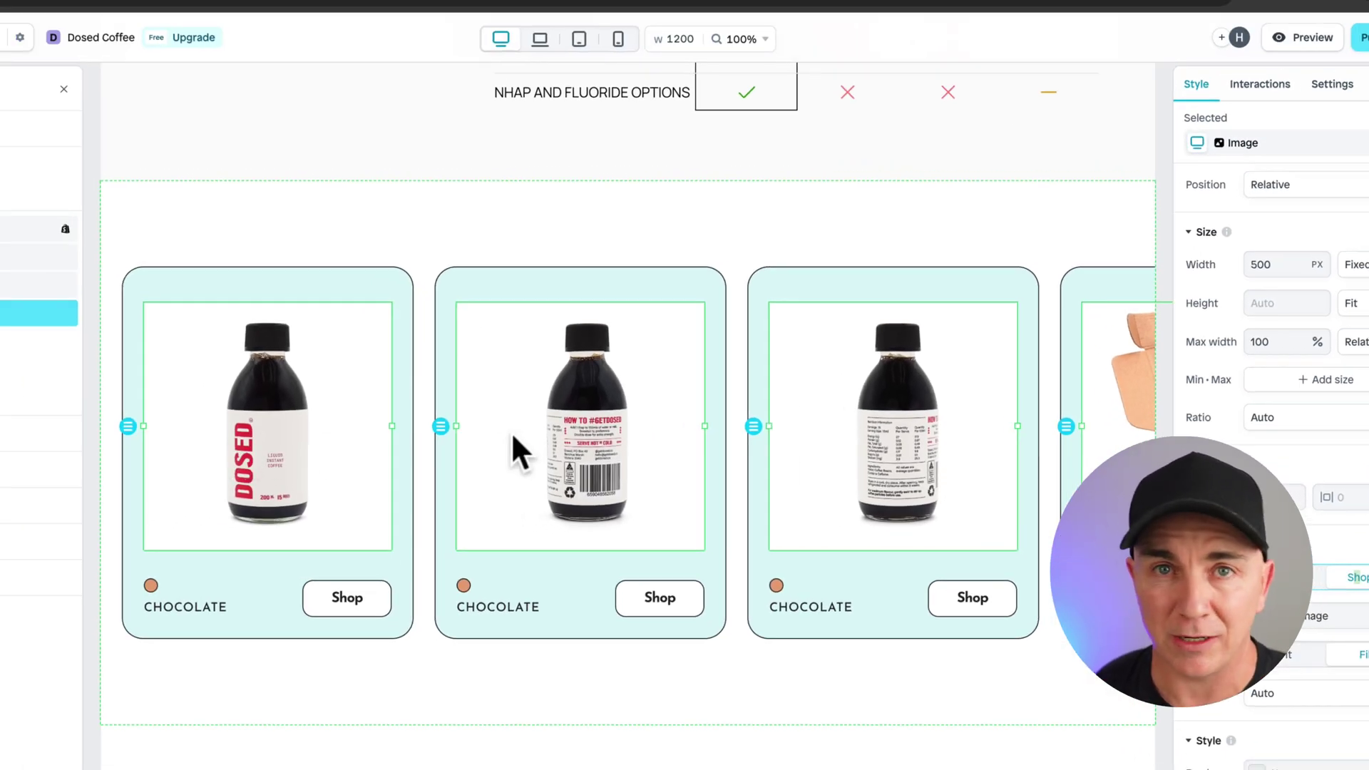
Step: Link the "Chocolate" flavour text in the product card to the Shopify product's Title
left_click(168, 604)
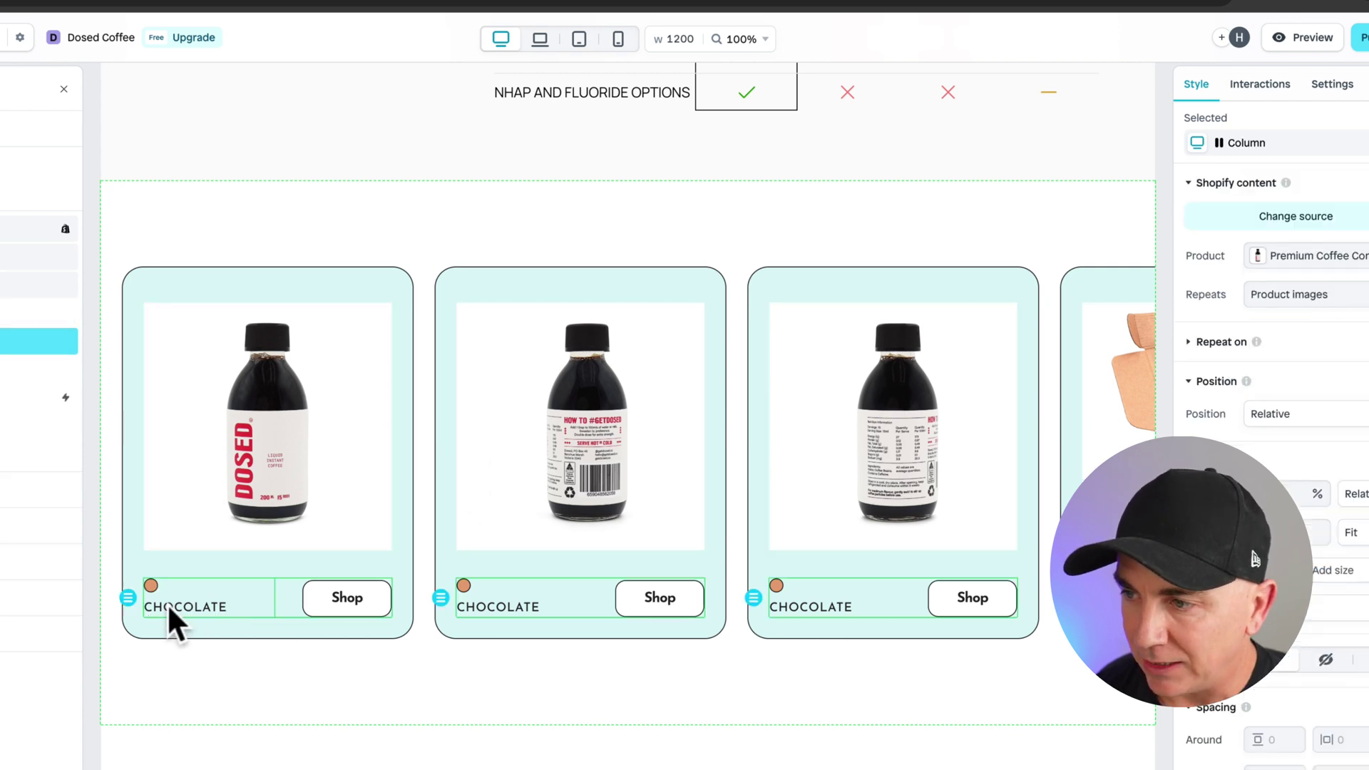
scroll(1237, 563, "down", 8)
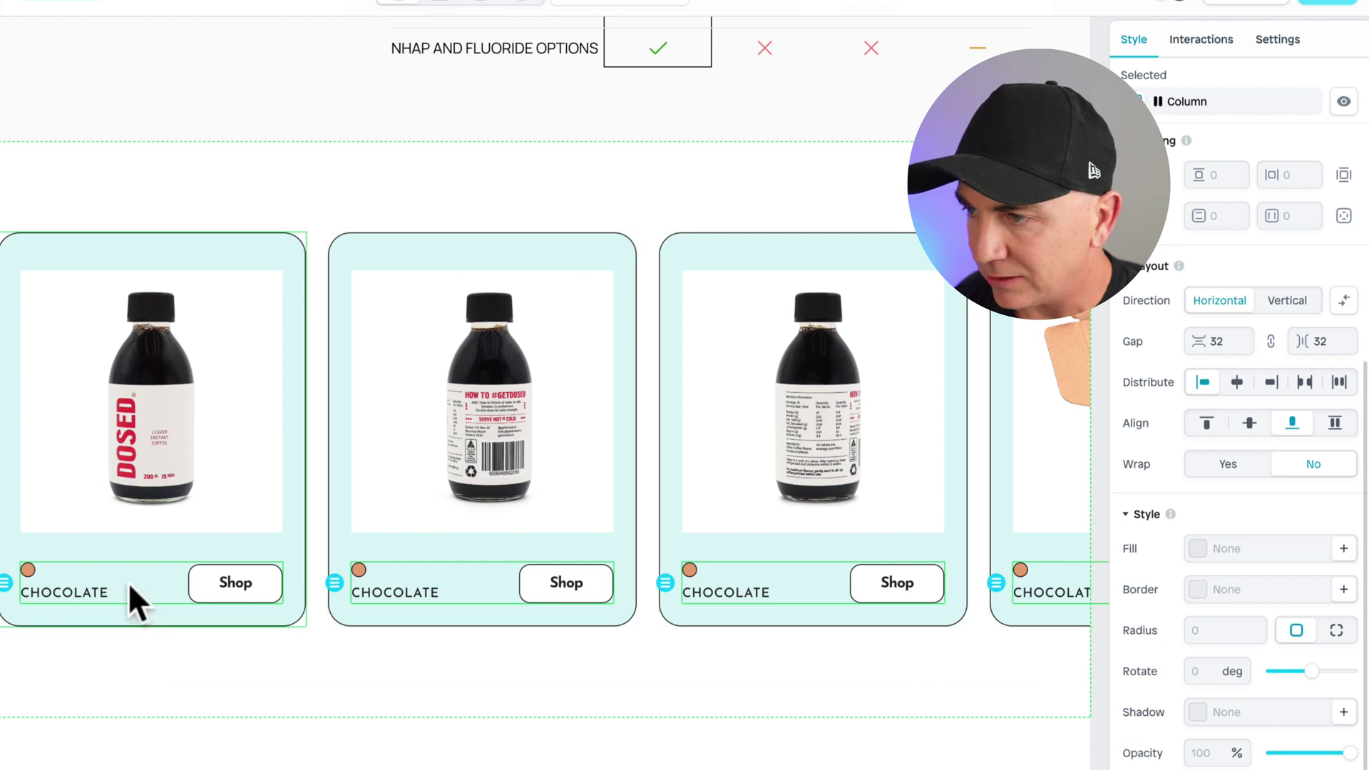
left_click(96, 597)
scroll(1247, 577, "down", 8)
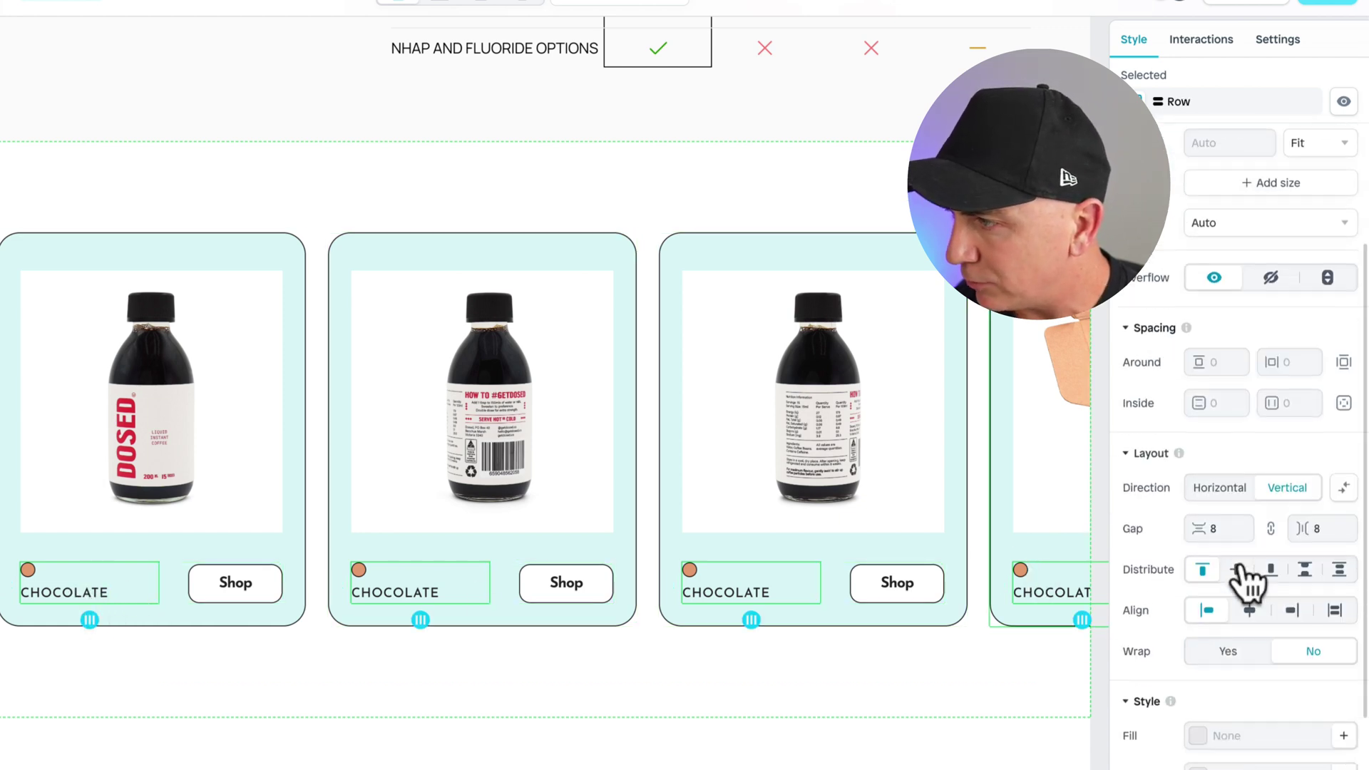
left_click(64, 599)
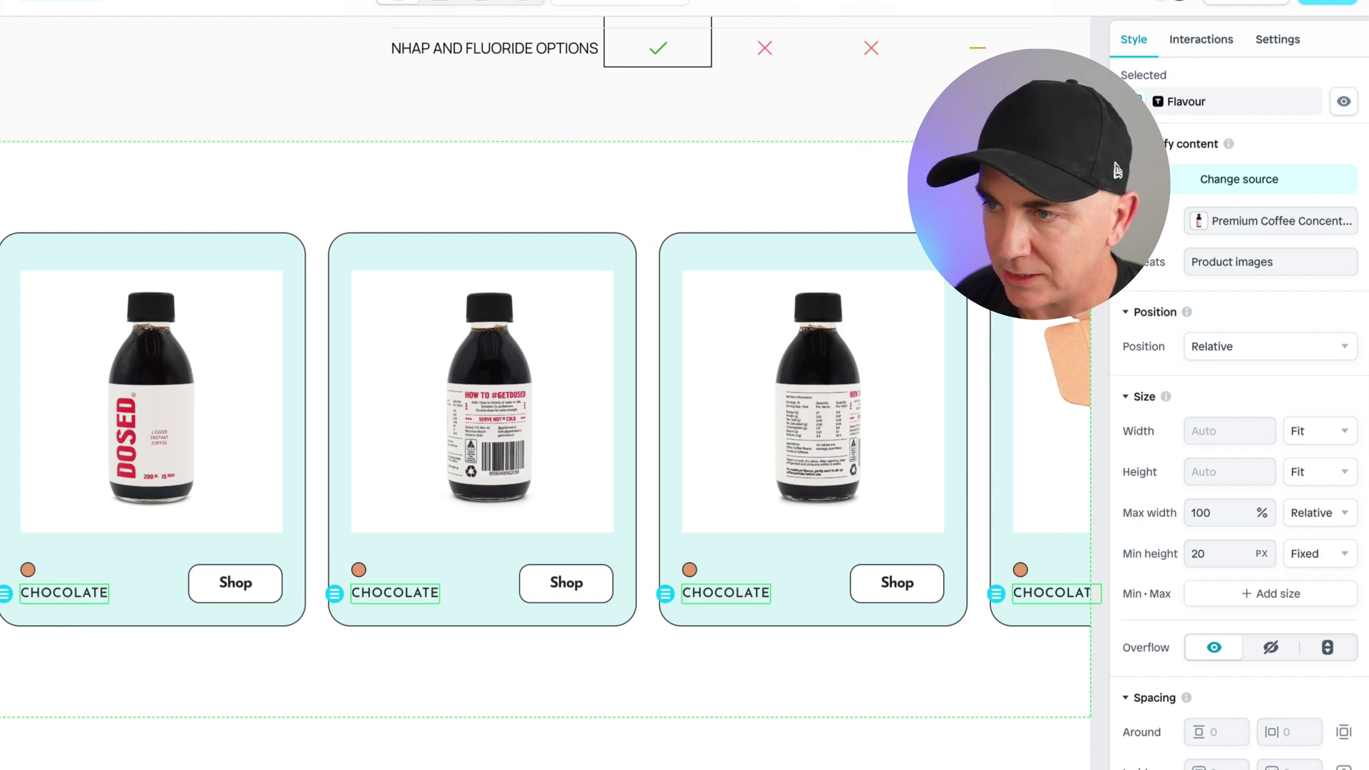
scroll(1148, 479, "down", 5)
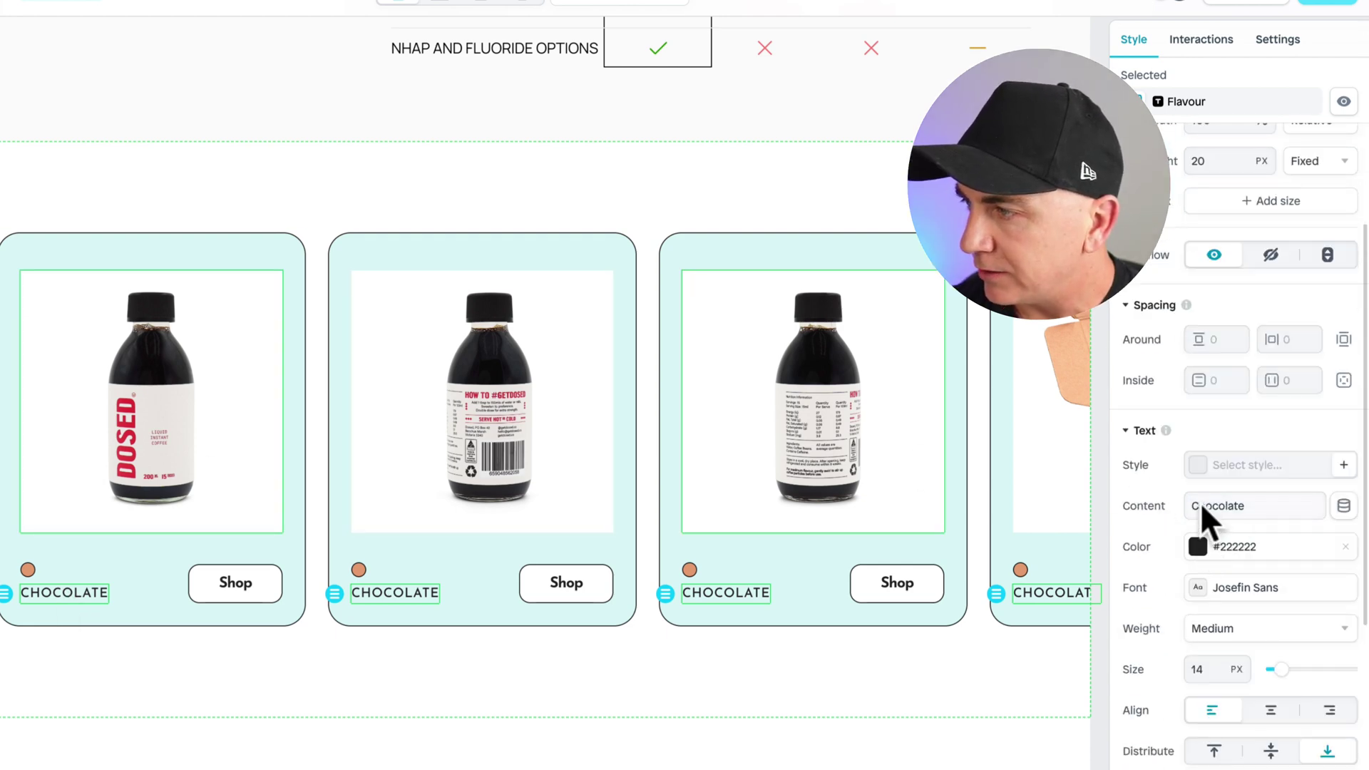
left_click(1343, 506)
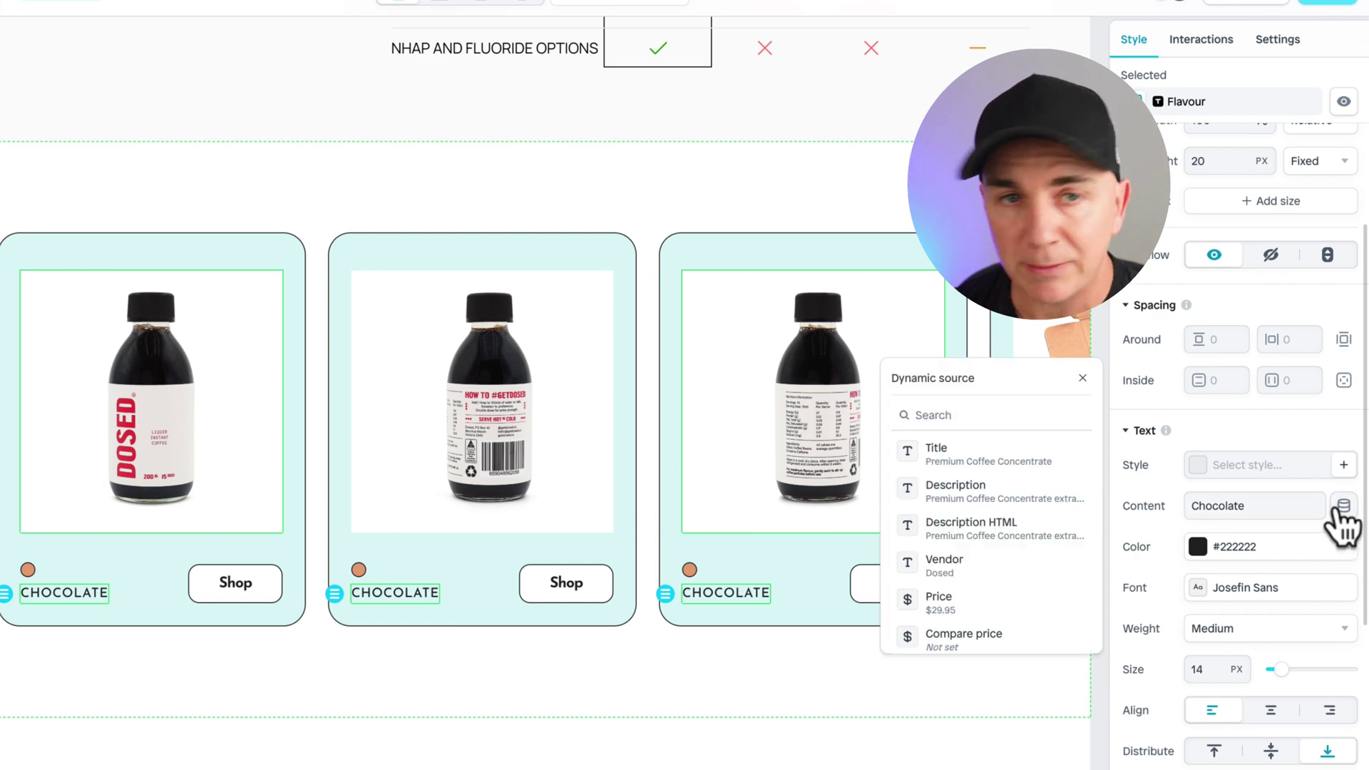
left_click(955, 460)
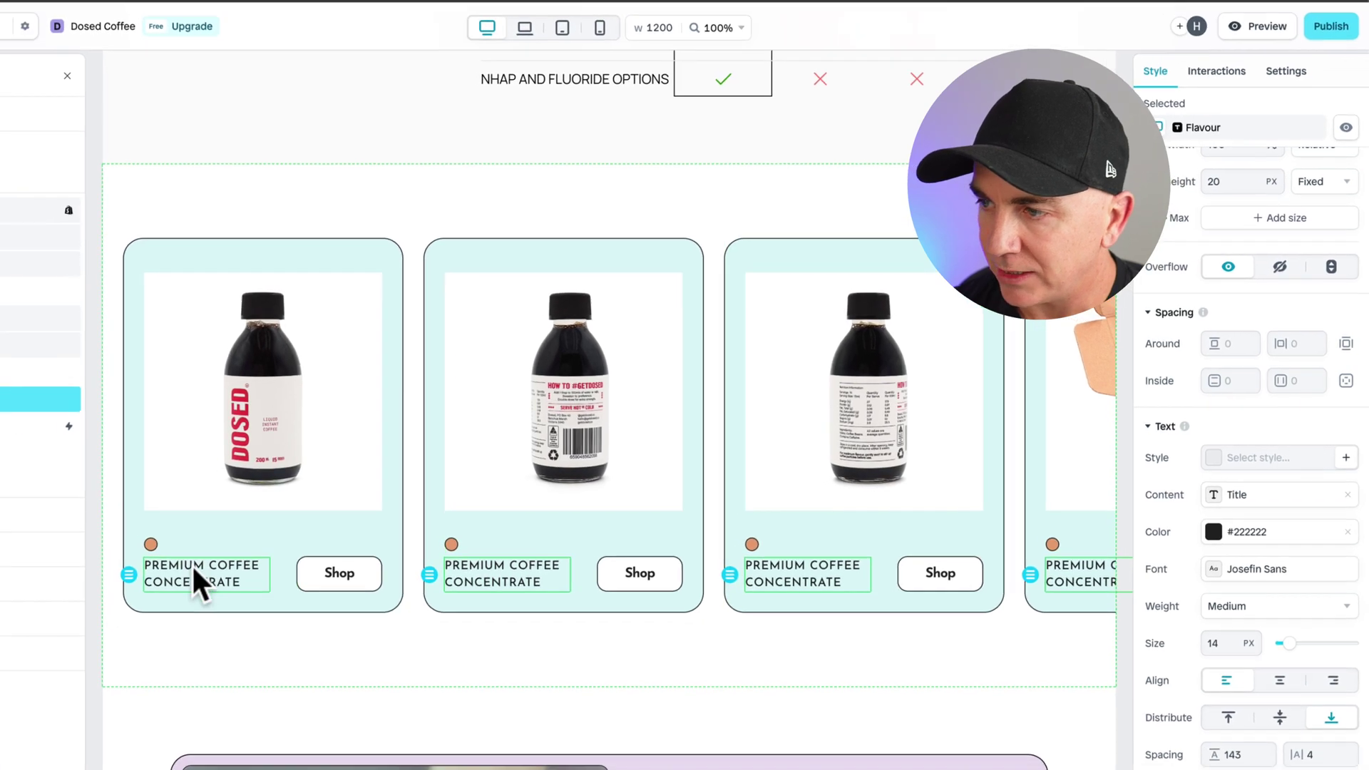
Step: Change the product card's fill to the saved beige colour style
left_click(418, 431)
left_click(362, 253)
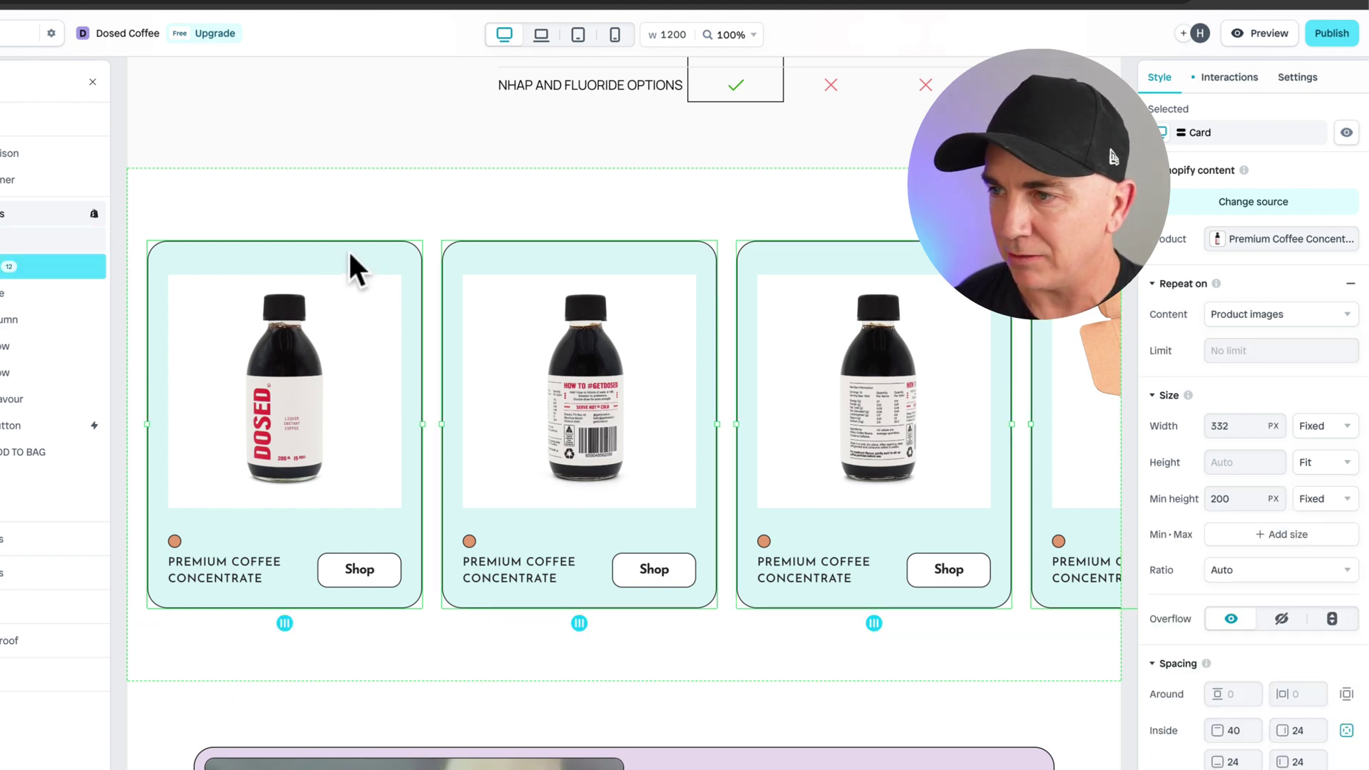
scroll(1224, 496, "down", 7)
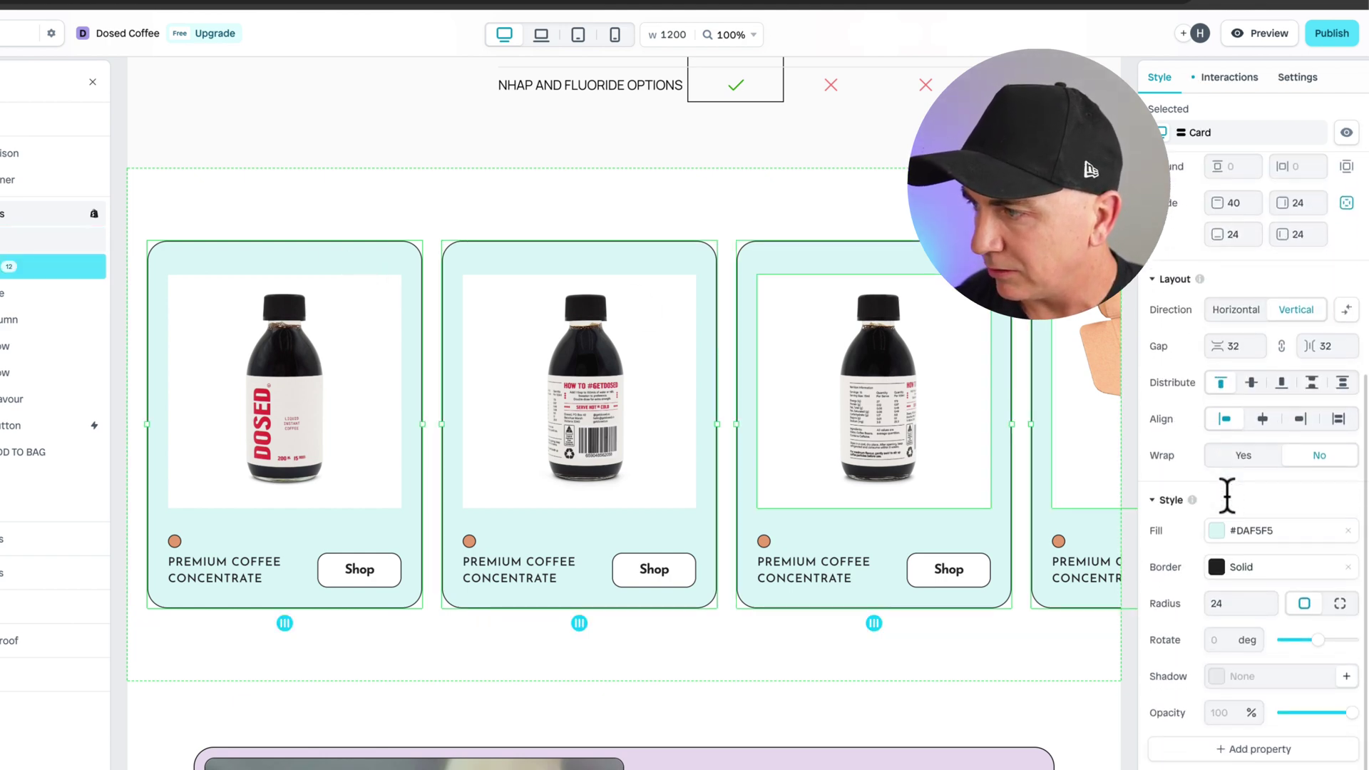
left_click(1217, 531)
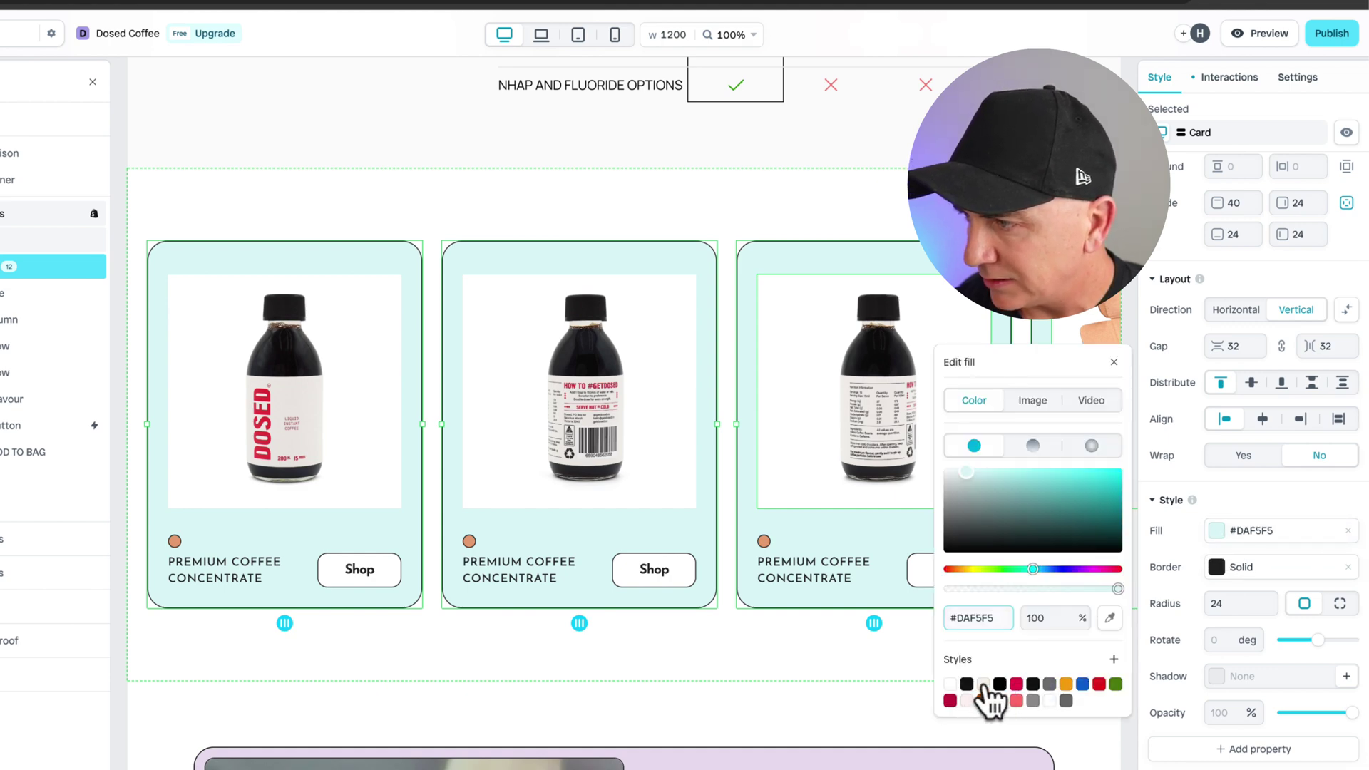
left_click(742, 636)
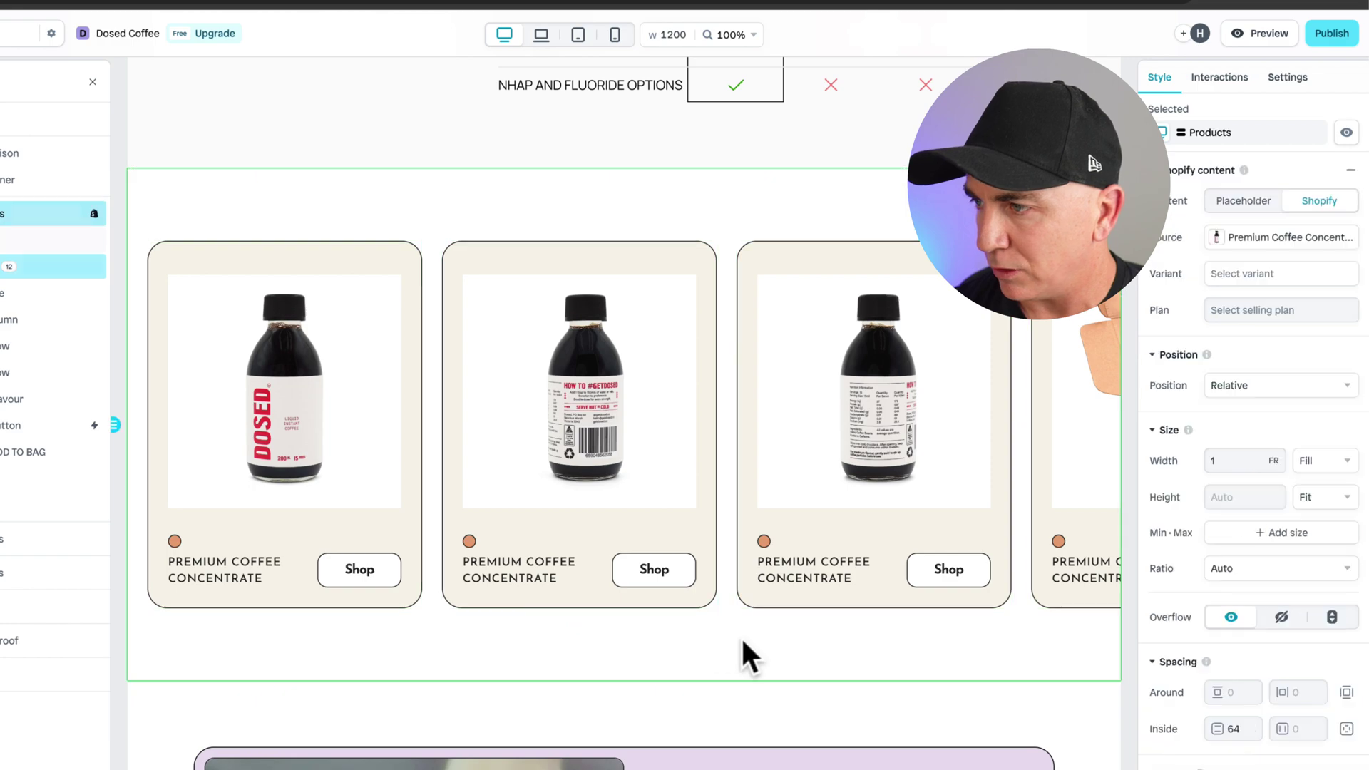
Step: Delete the small orange flavour dot above the product title in the product card
scroll(741, 636, "up", 10)
scroll(742, 636, "up", 8)
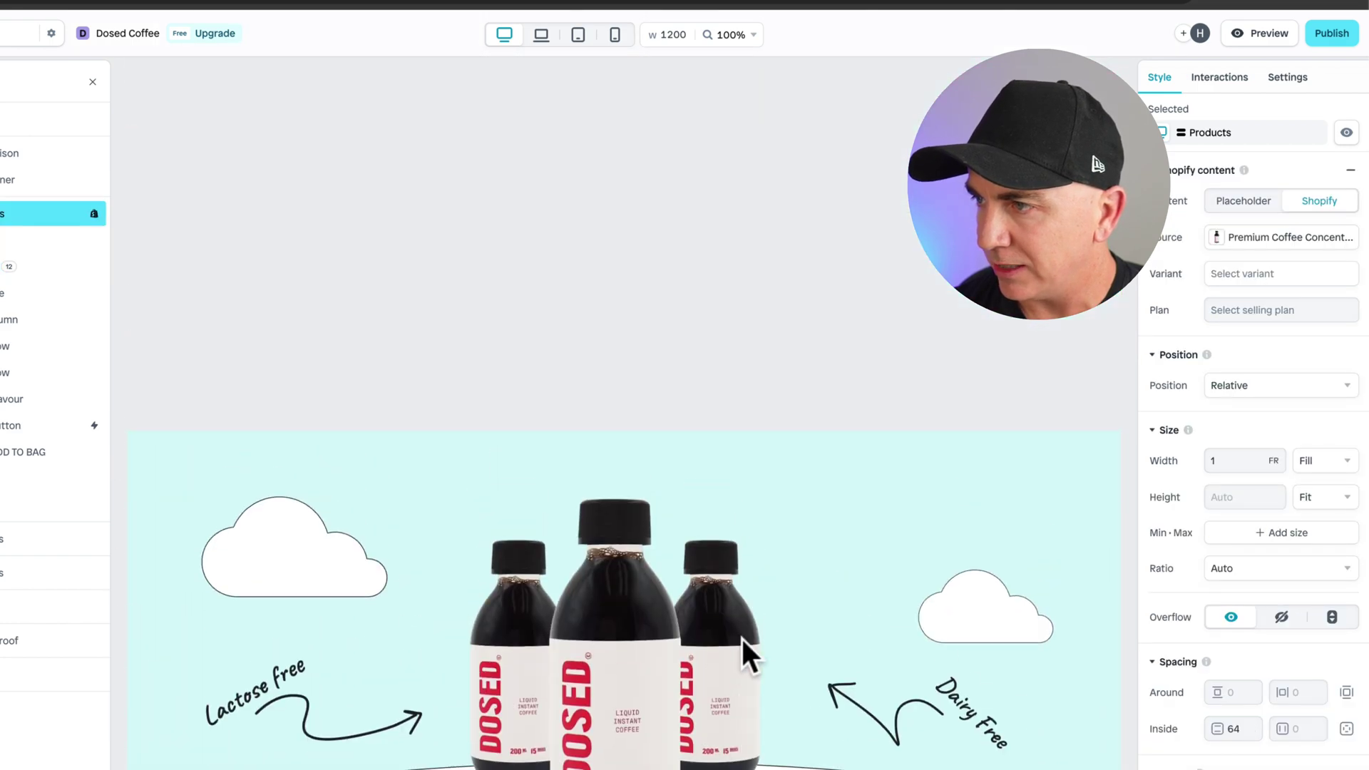
scroll(741, 636, "down", 7)
scroll(742, 636, "down", 10)
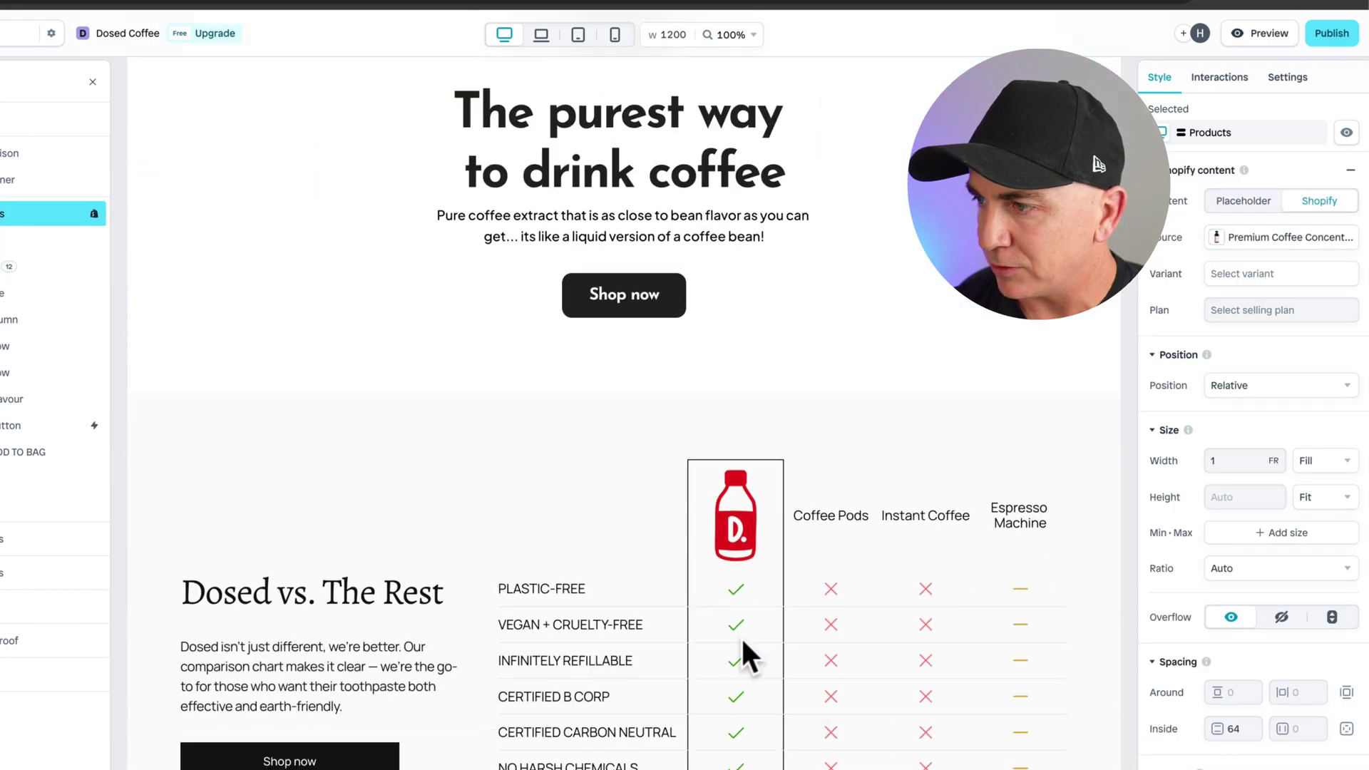
scroll(742, 636, "down", 6)
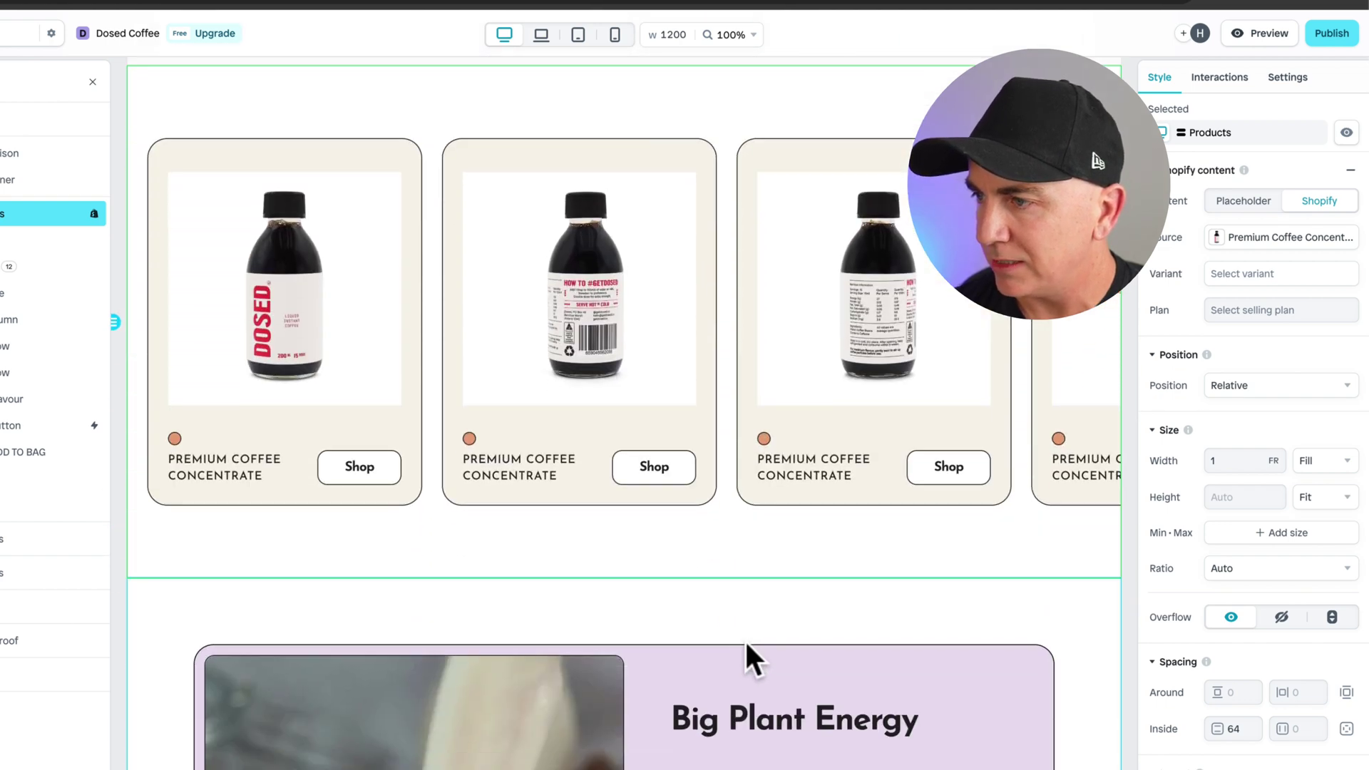
left_click(172, 434)
left_click(174, 434)
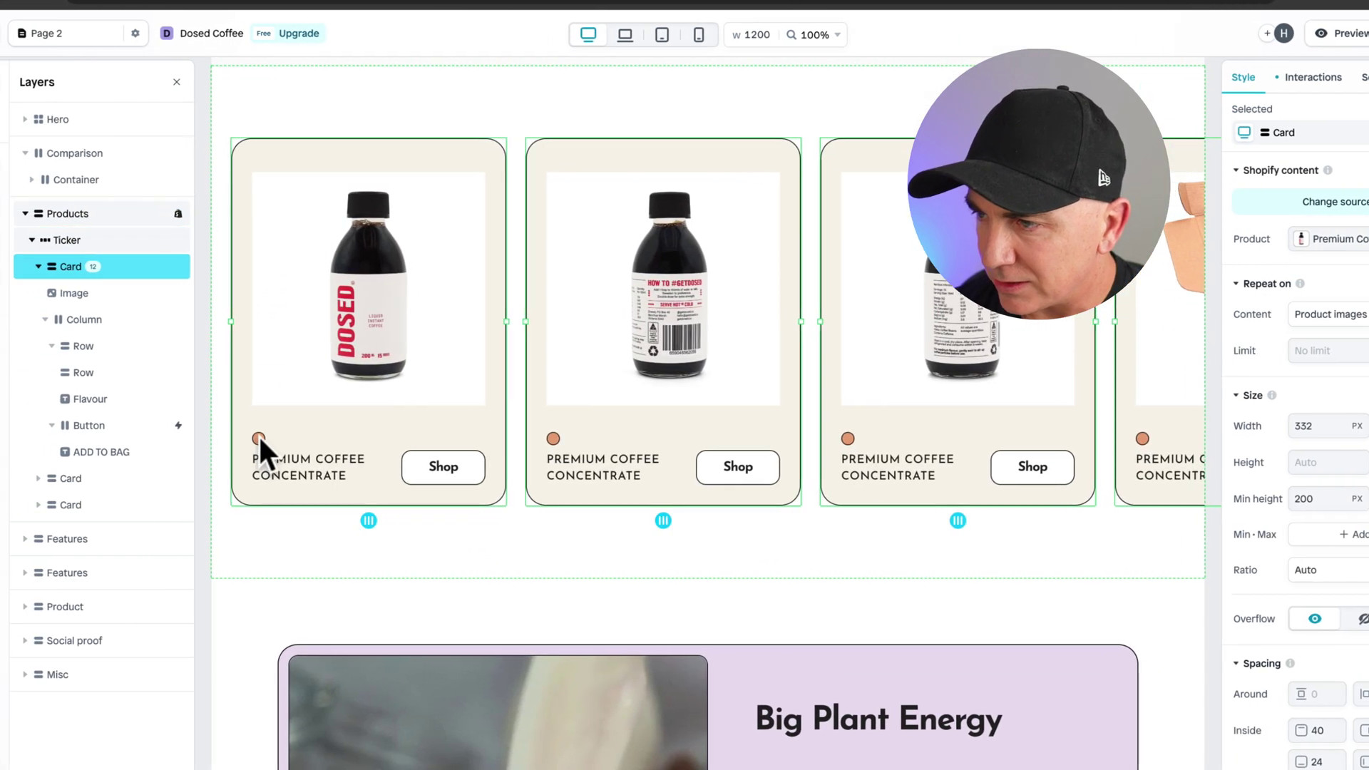
left_click(258, 434)
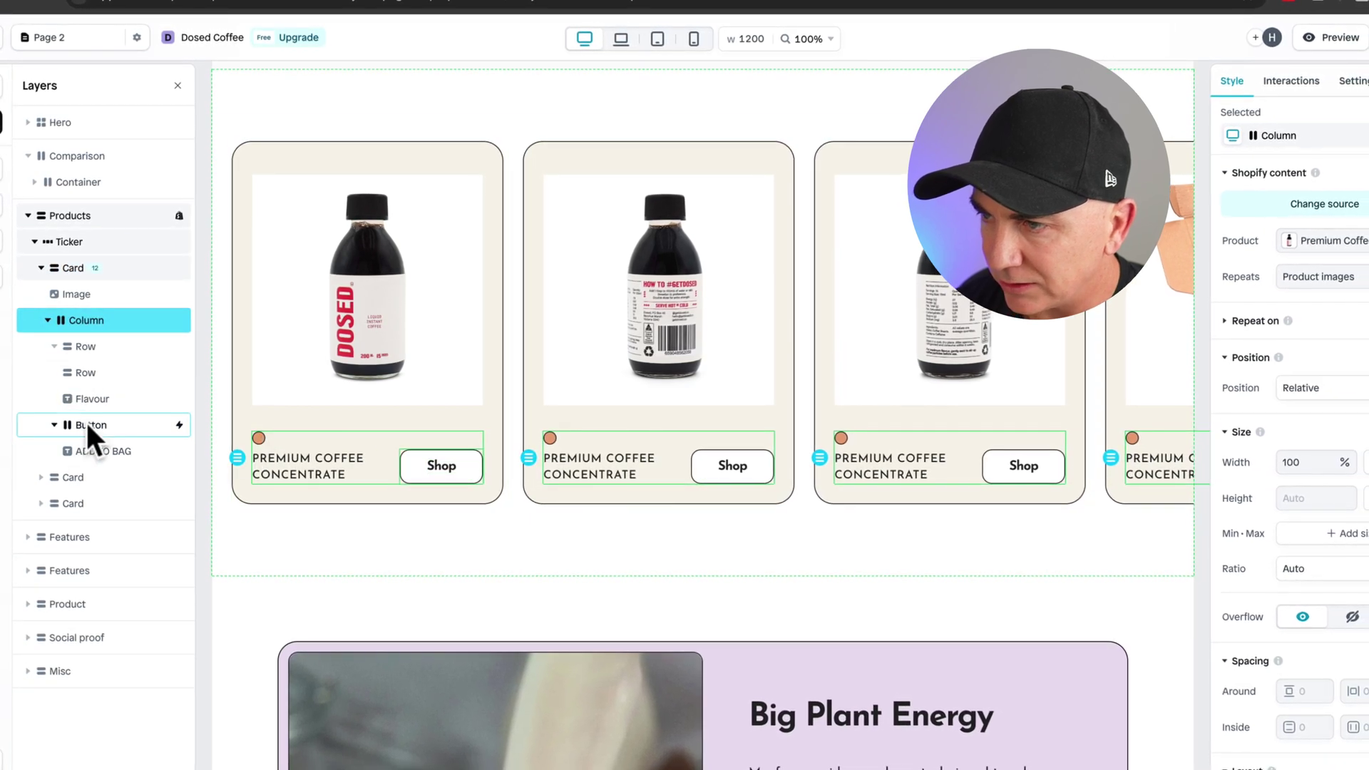
left_click(70, 398)
left_click(71, 373)
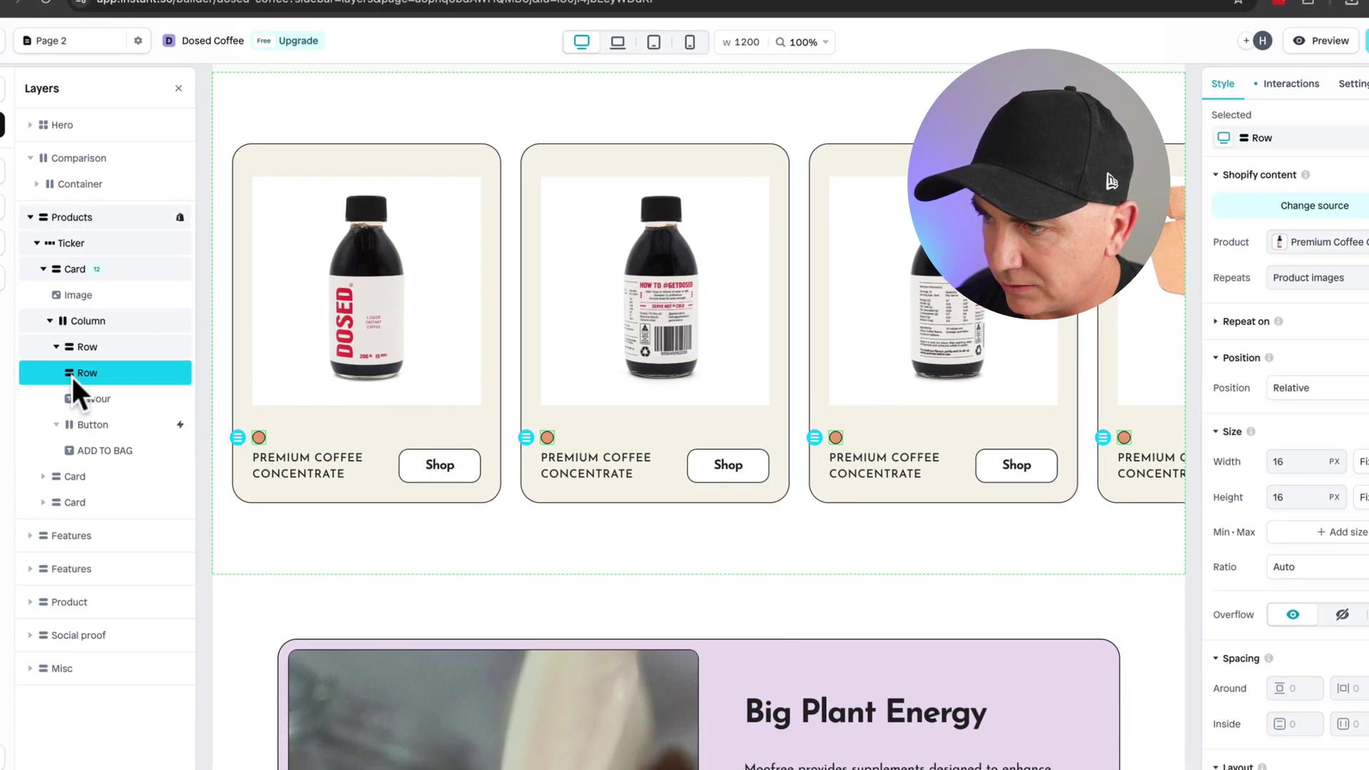
key("Delete")
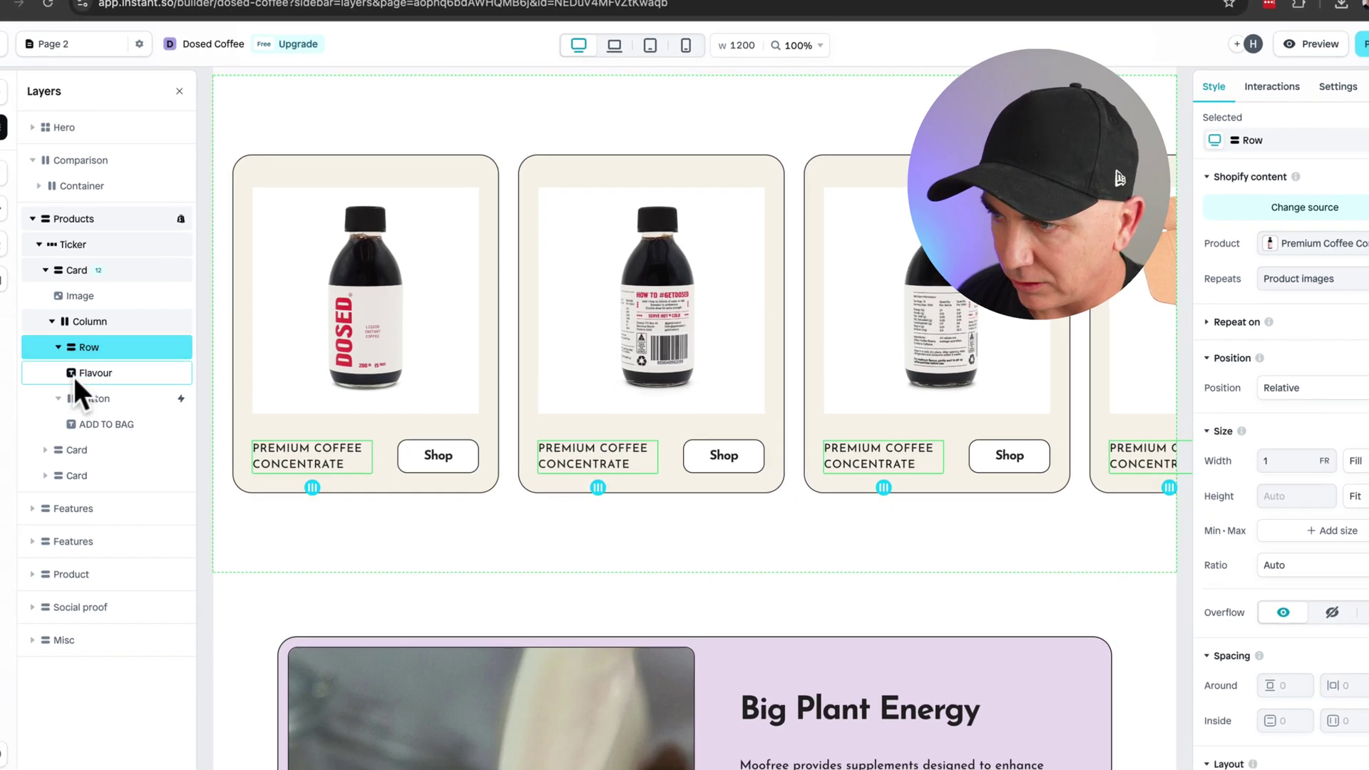
left_click(560, 535)
left_click(332, 453)
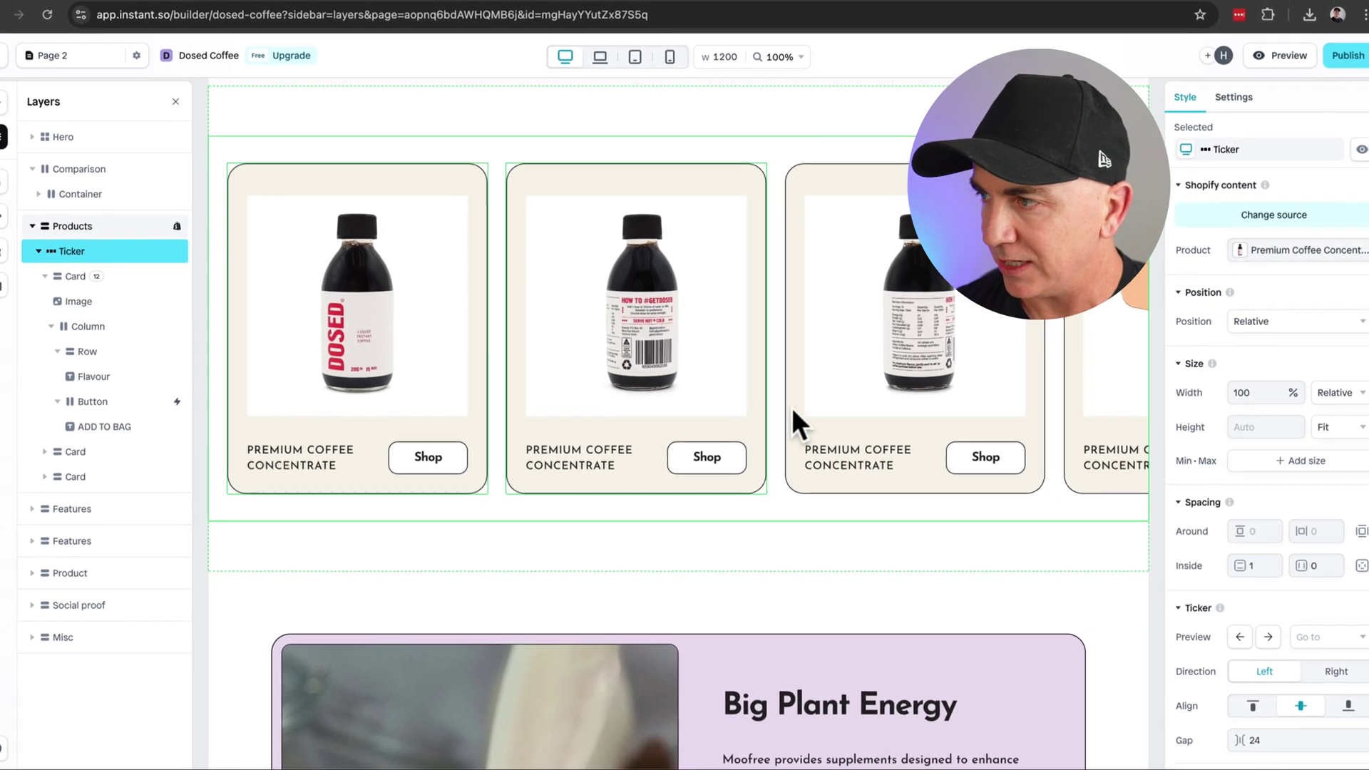
Step: Set the fill of the "Big Plant Energy" container in the first Features section to the Snow style
scroll(755, 385, "down", 6)
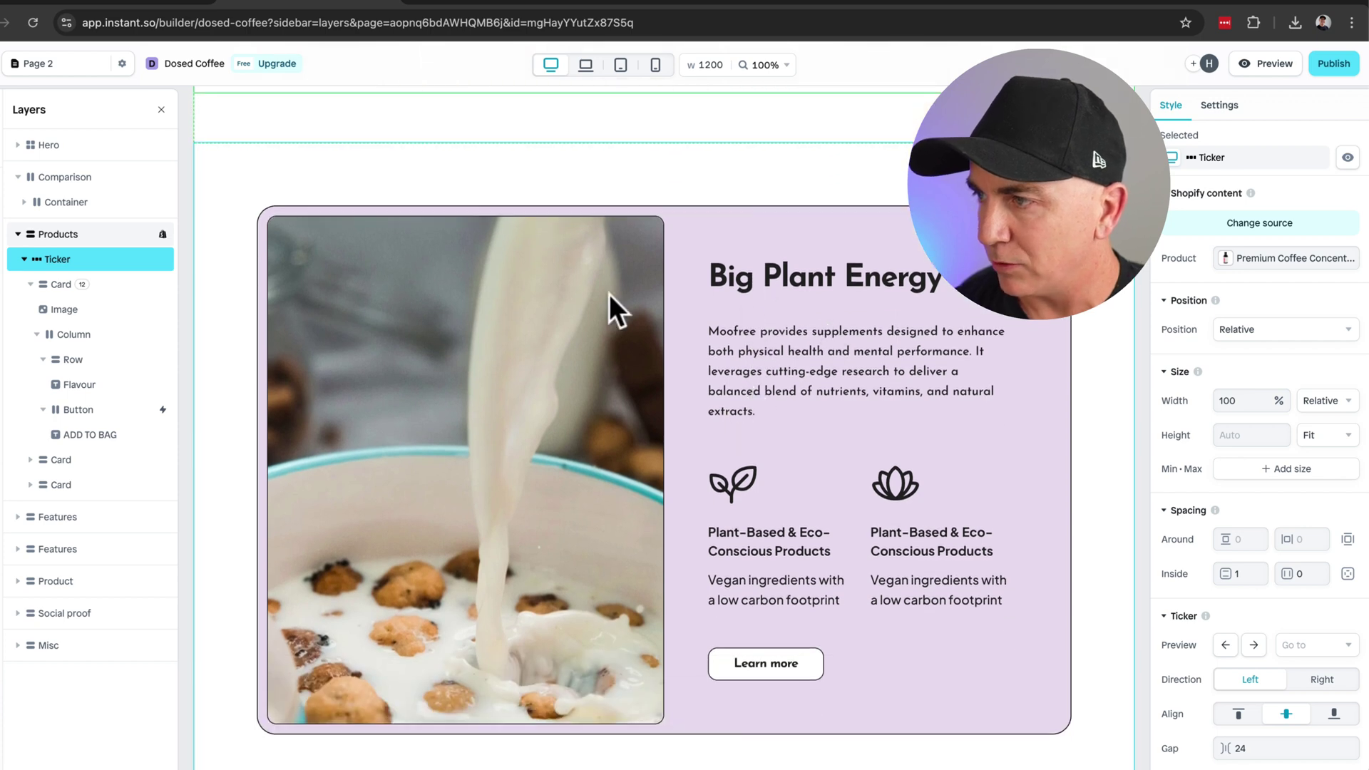
left_click(1105, 399)
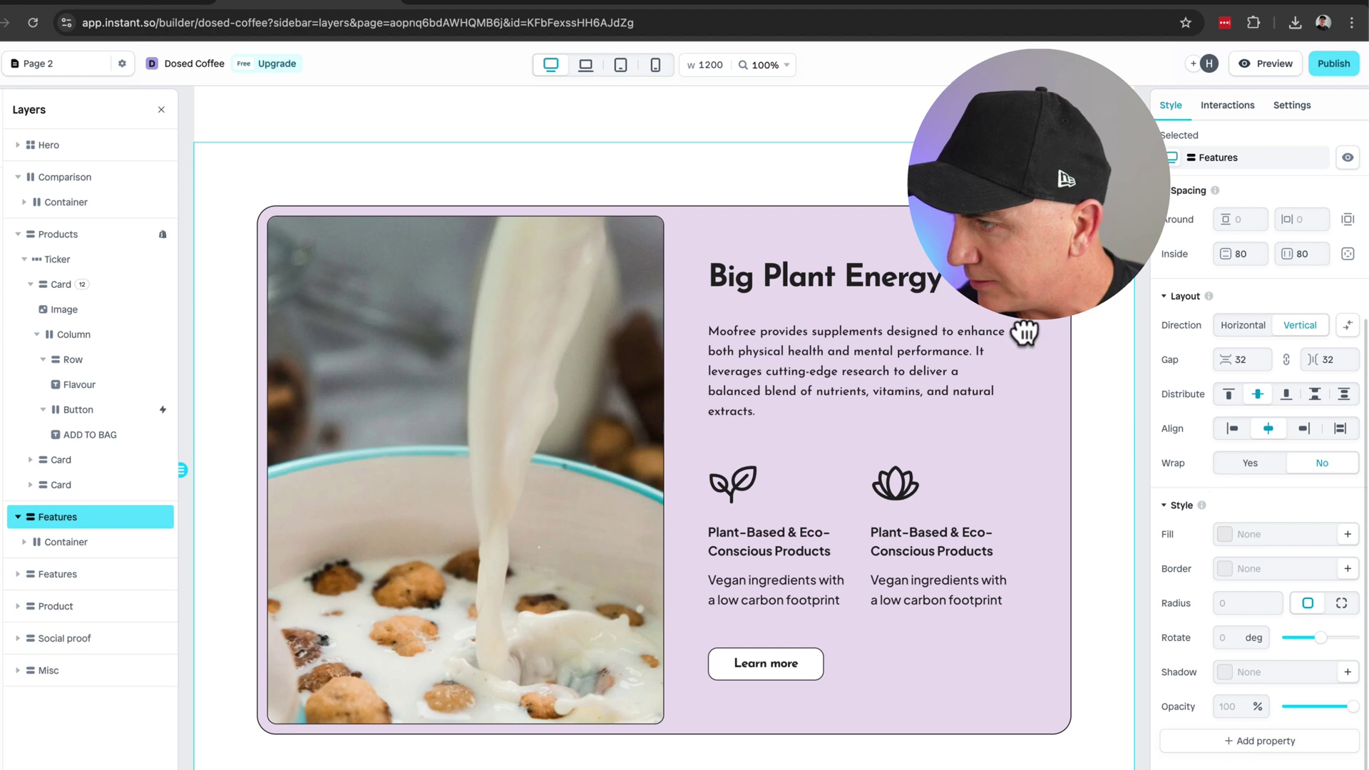
left_click(1041, 319)
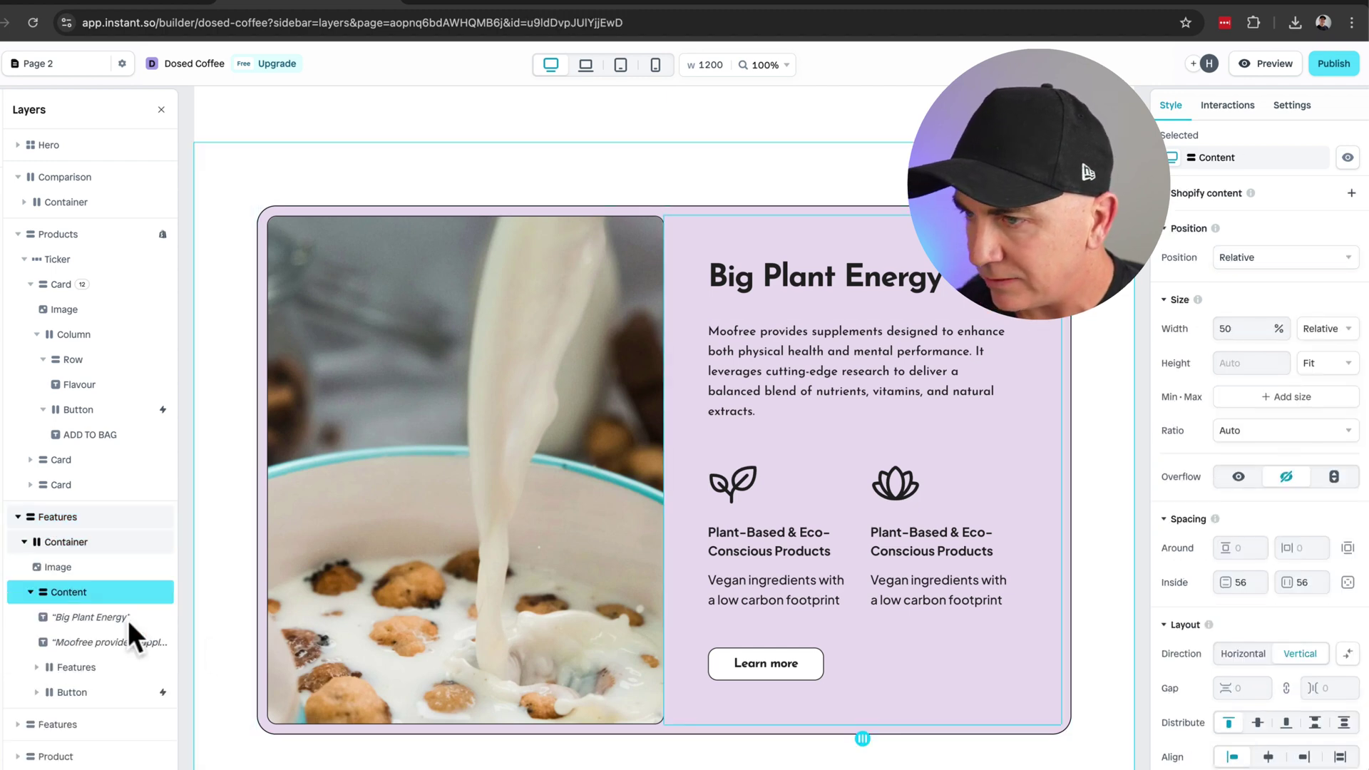
scroll(1255, 592, "down", 5)
key("Escape")
left_click(1224, 534)
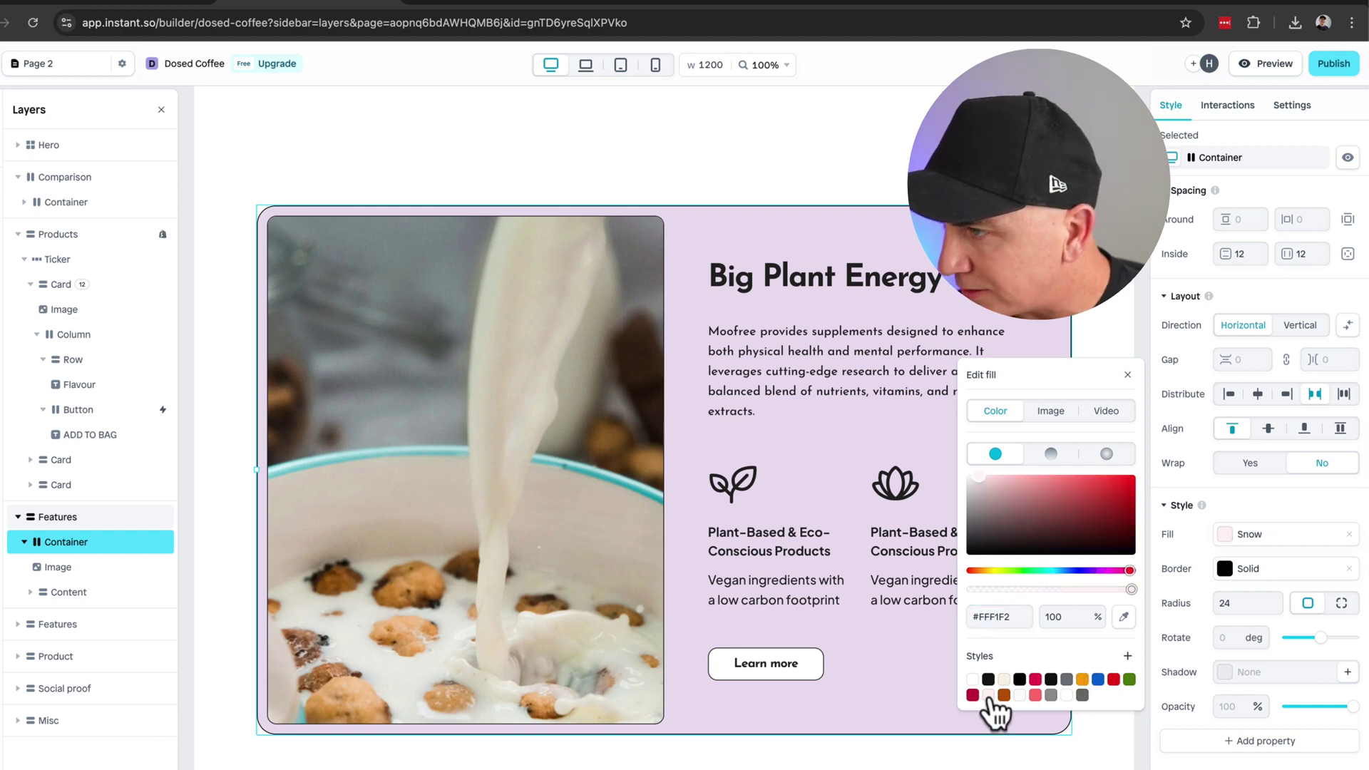
key("Escape")
left_click(524, 303)
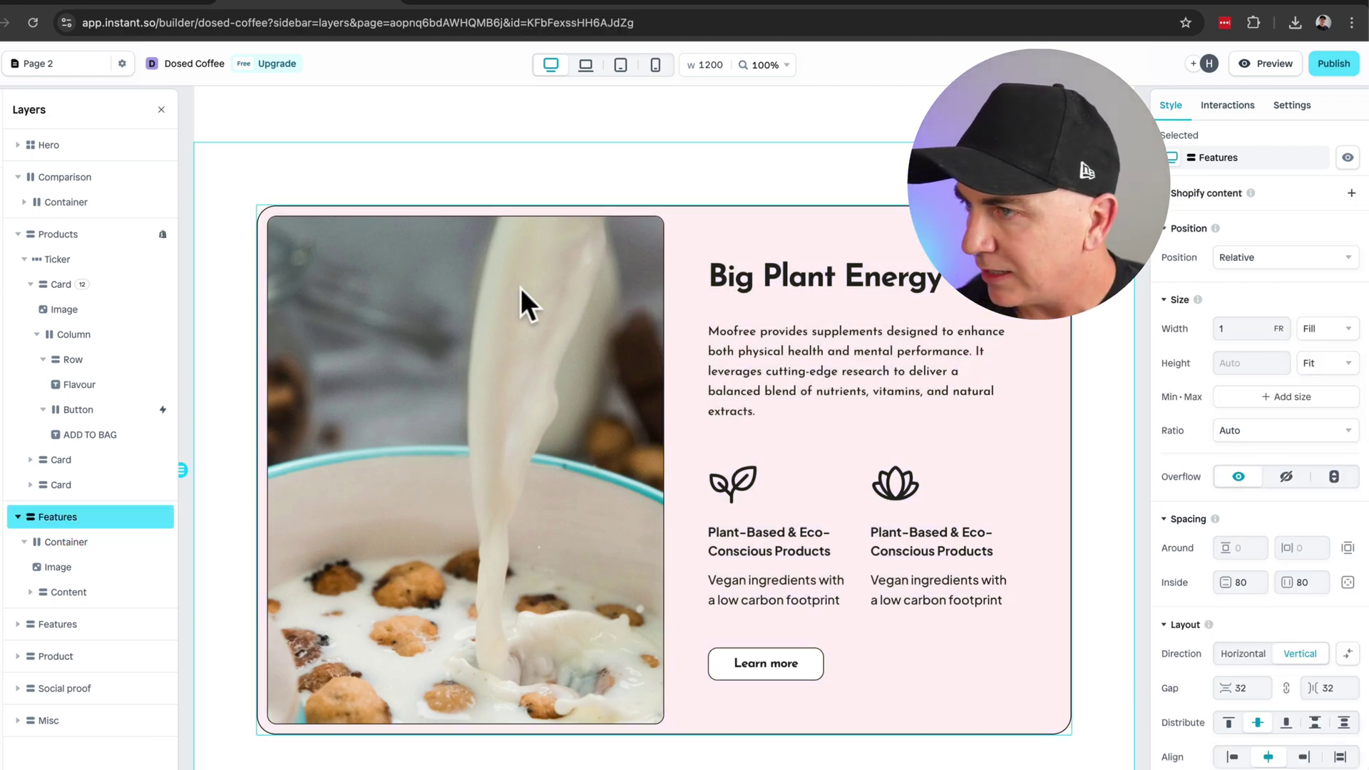
Step: Replace the milk image in the first Features section with the uploaded file coffee-compost.jpg
scroll(1280, 489, "down", 5)
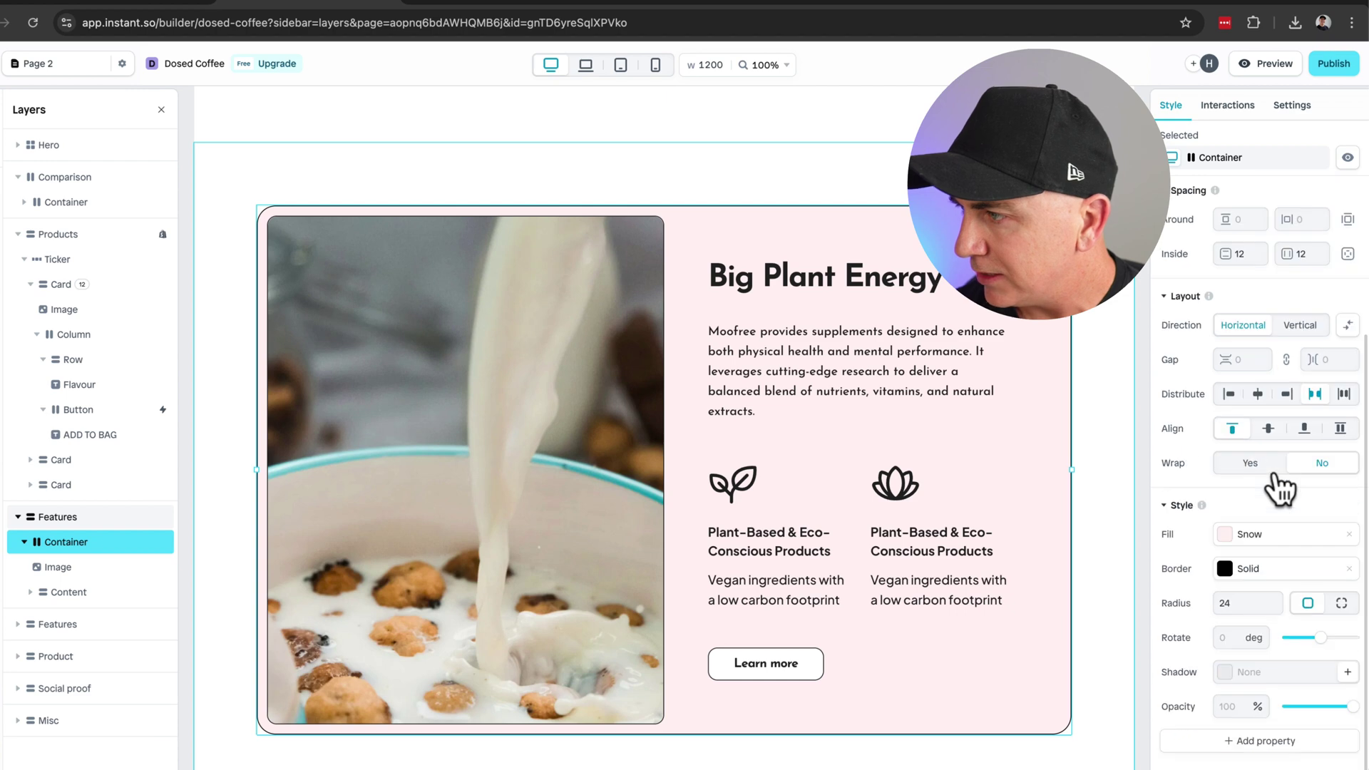
left_click(494, 419)
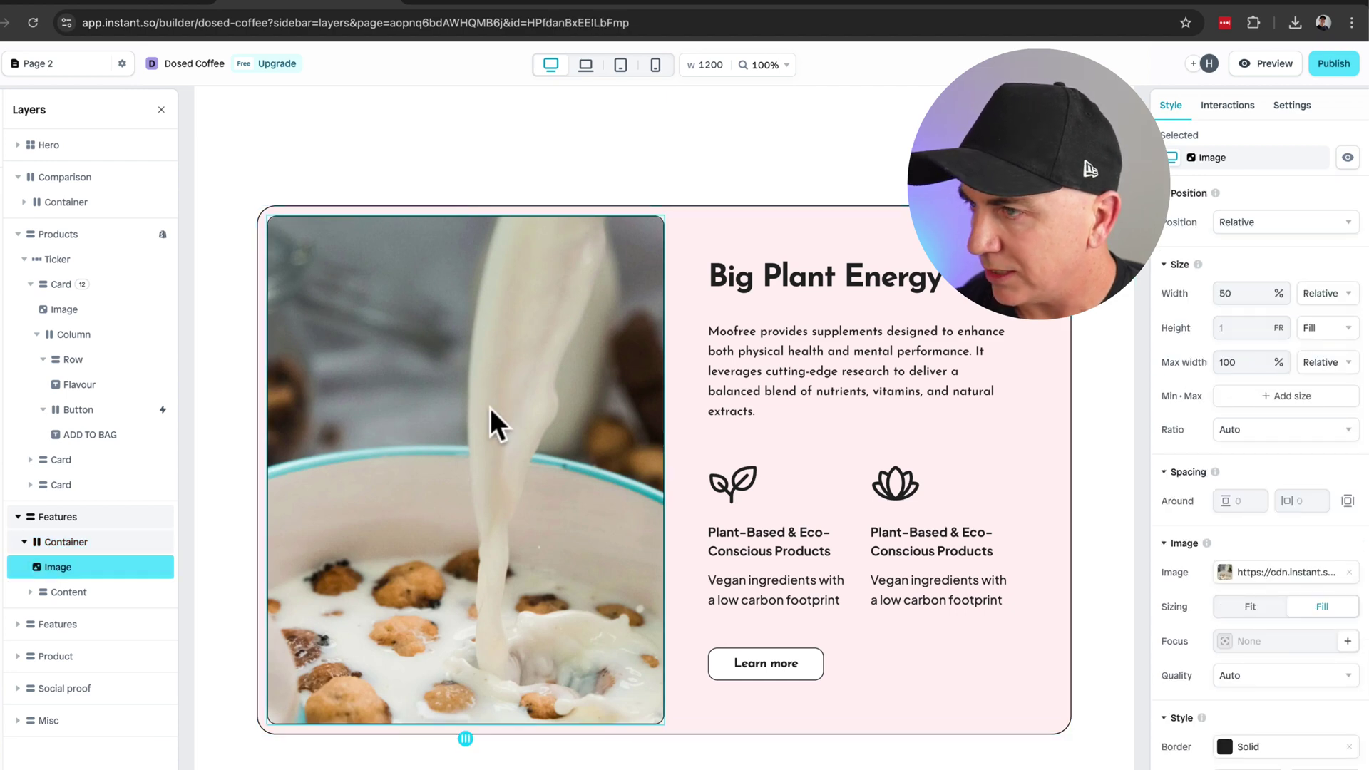
left_click(1226, 573)
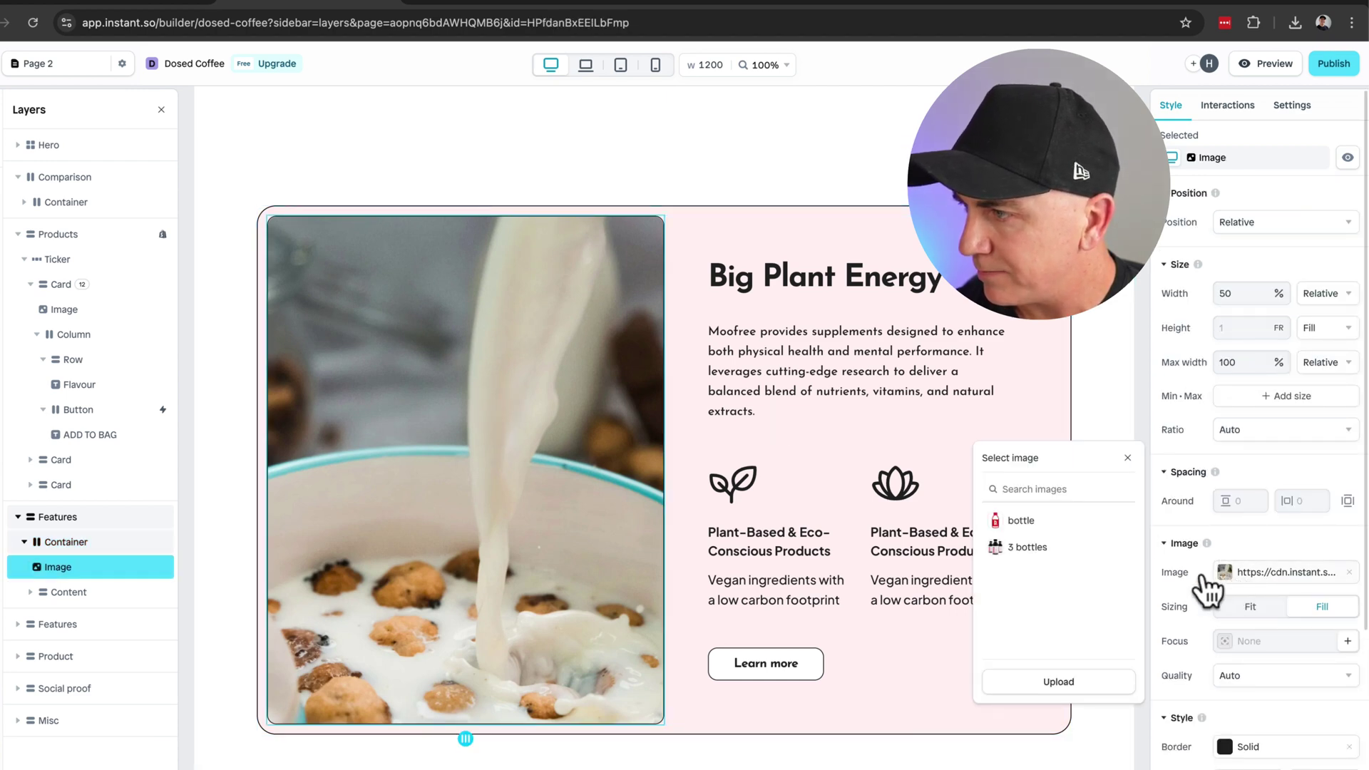
left_click(1059, 683)
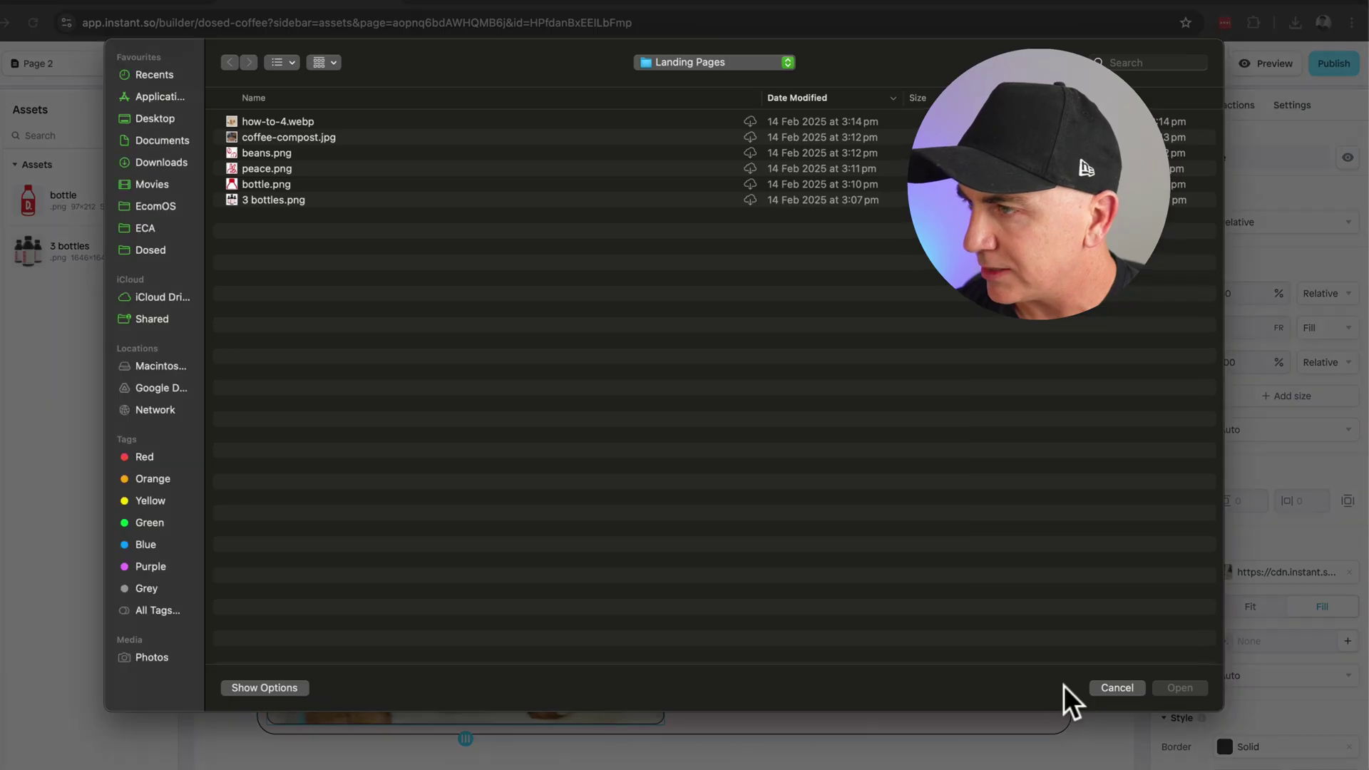
left_click(245, 136)
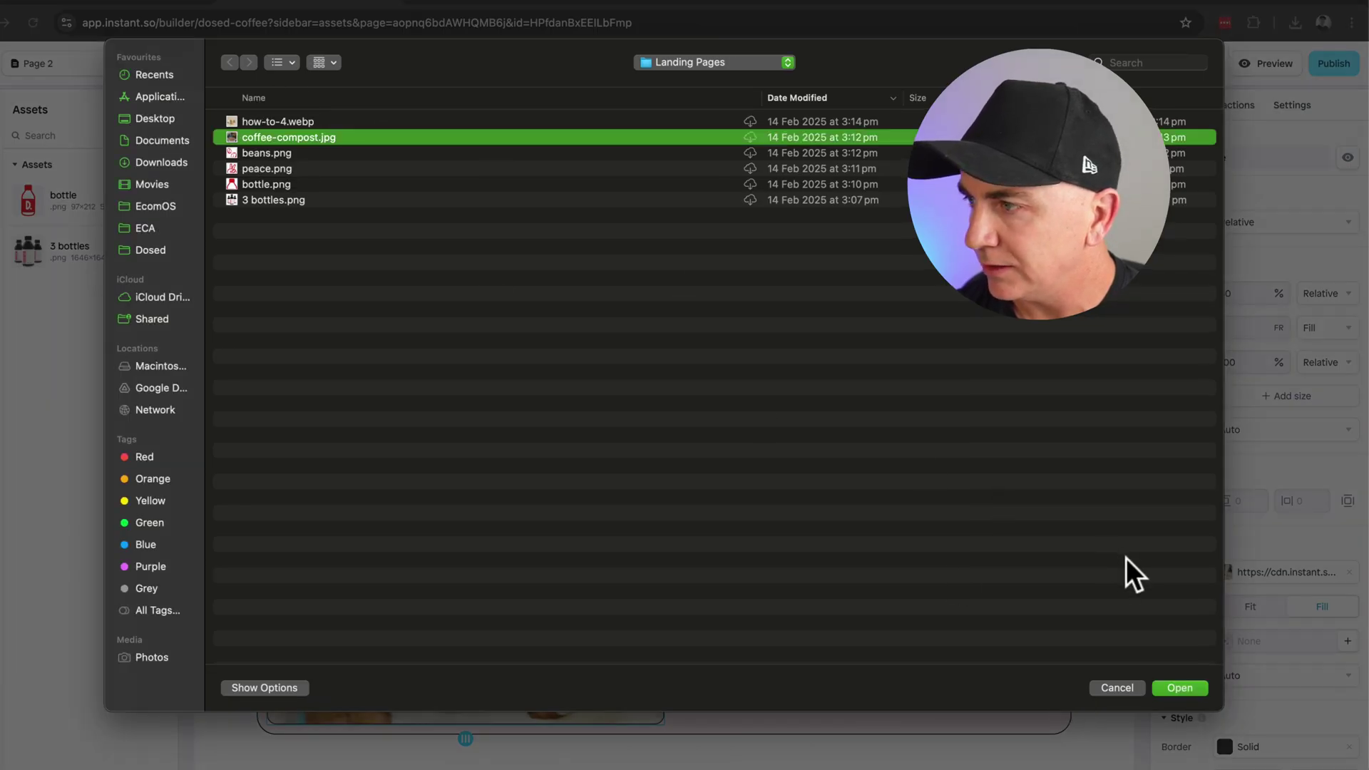
left_click(1180, 688)
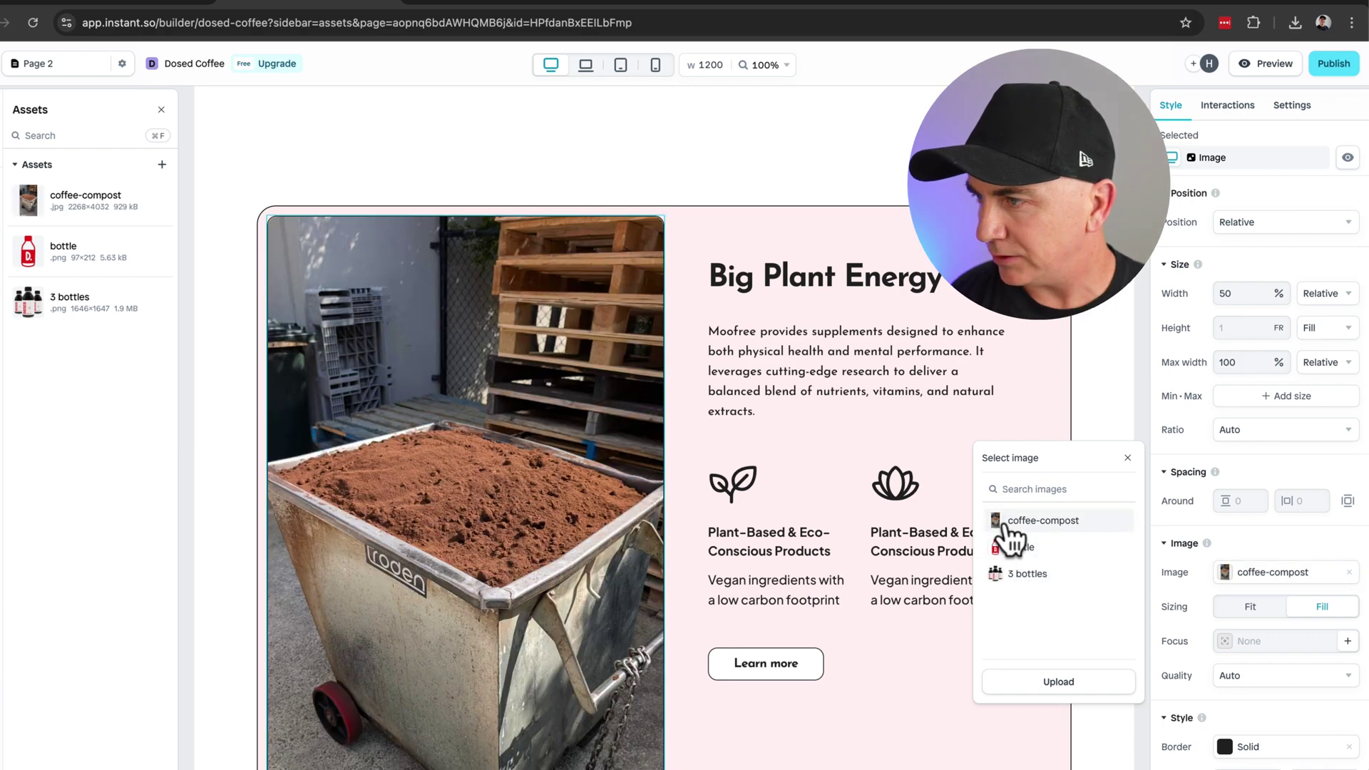
left_click(1012, 522)
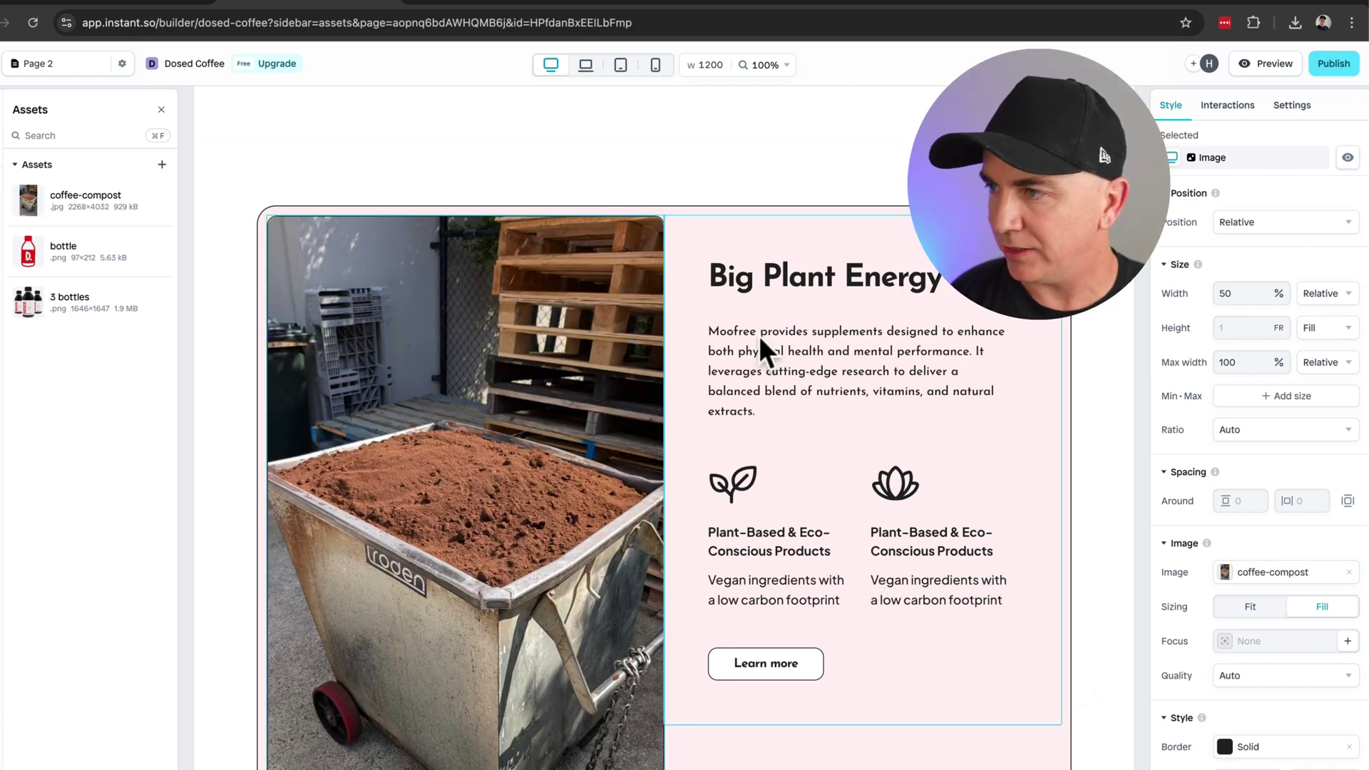
Step: Change the "Big Plant Energy" heading to "Great Flavour, even greater for the environment"
scroll(503, 401, "down", 2)
scroll(503, 400, "up", 4)
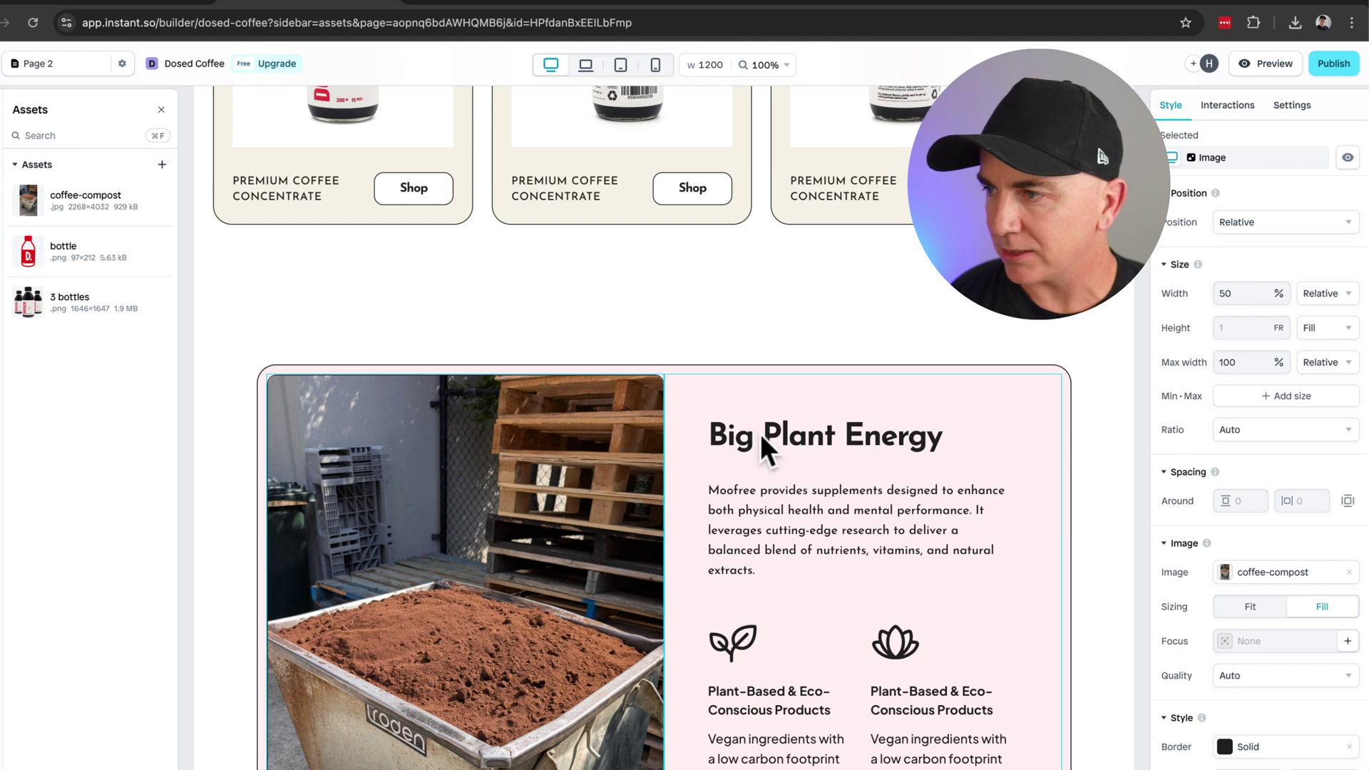
left_click(742, 434)
double_click(743, 434)
triple_click(736, 435)
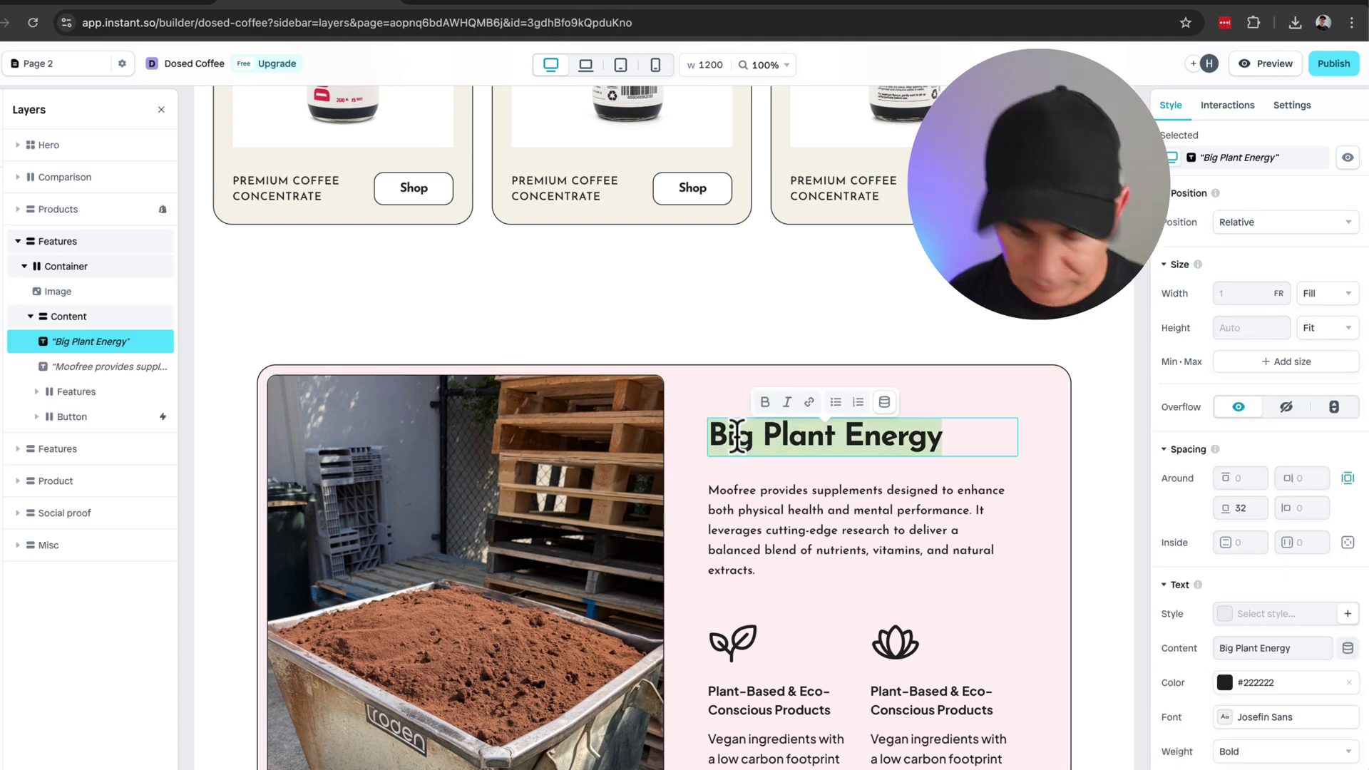
type("Great Flavour,")
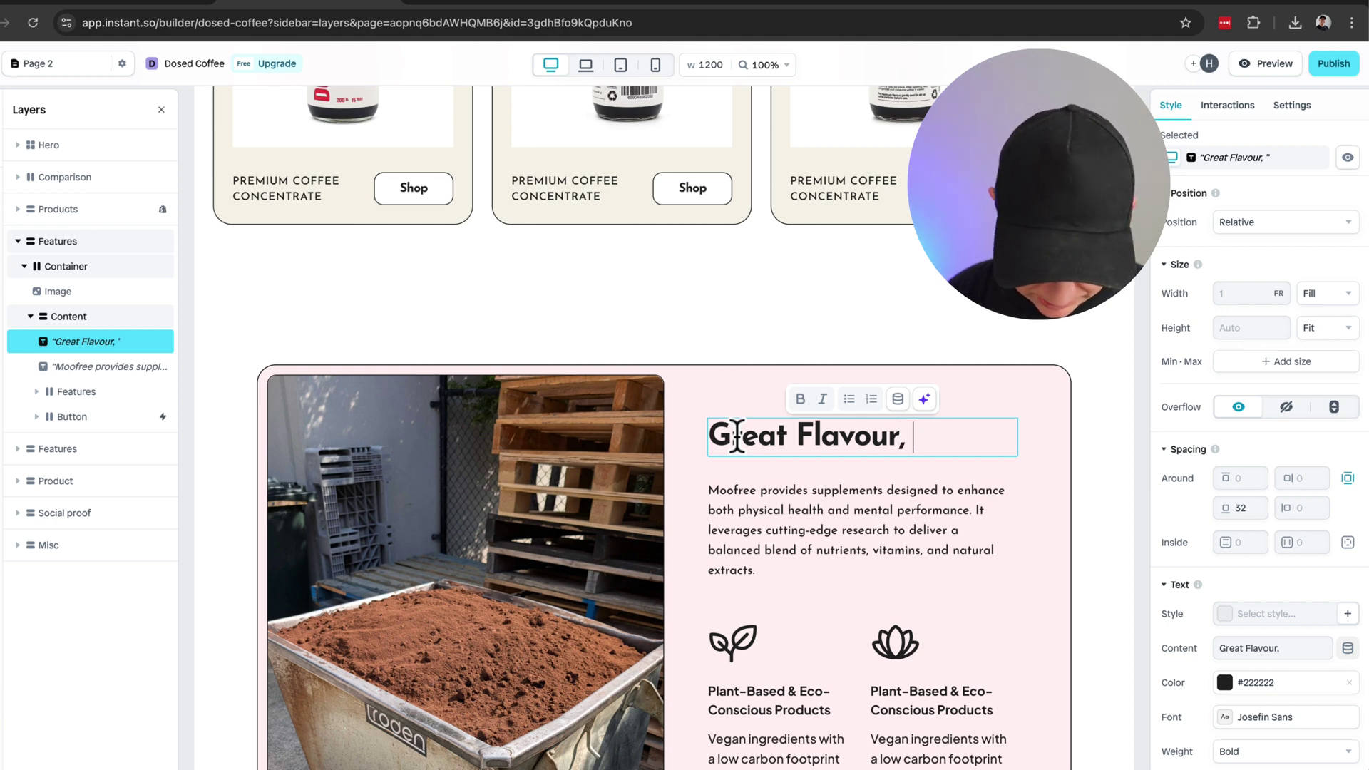
type("even greater for the enviro")
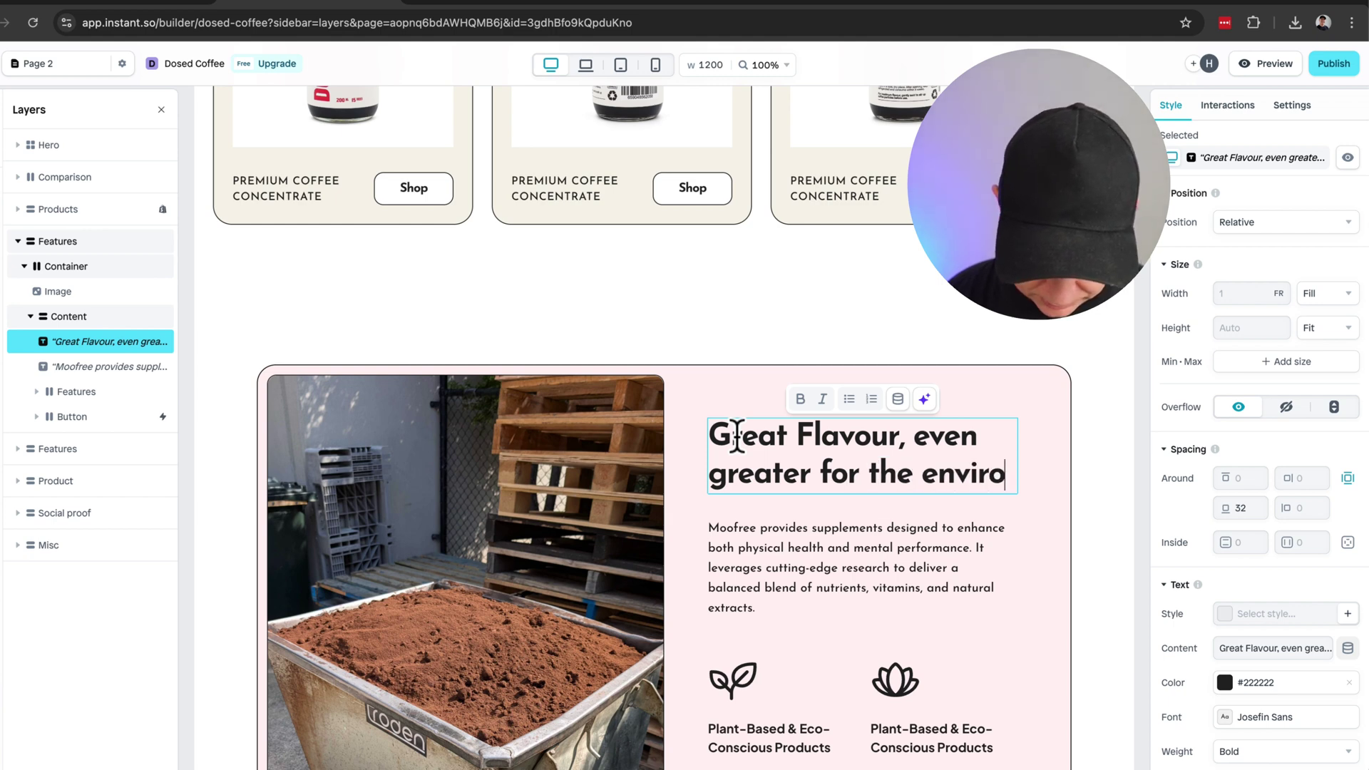
type("nment")
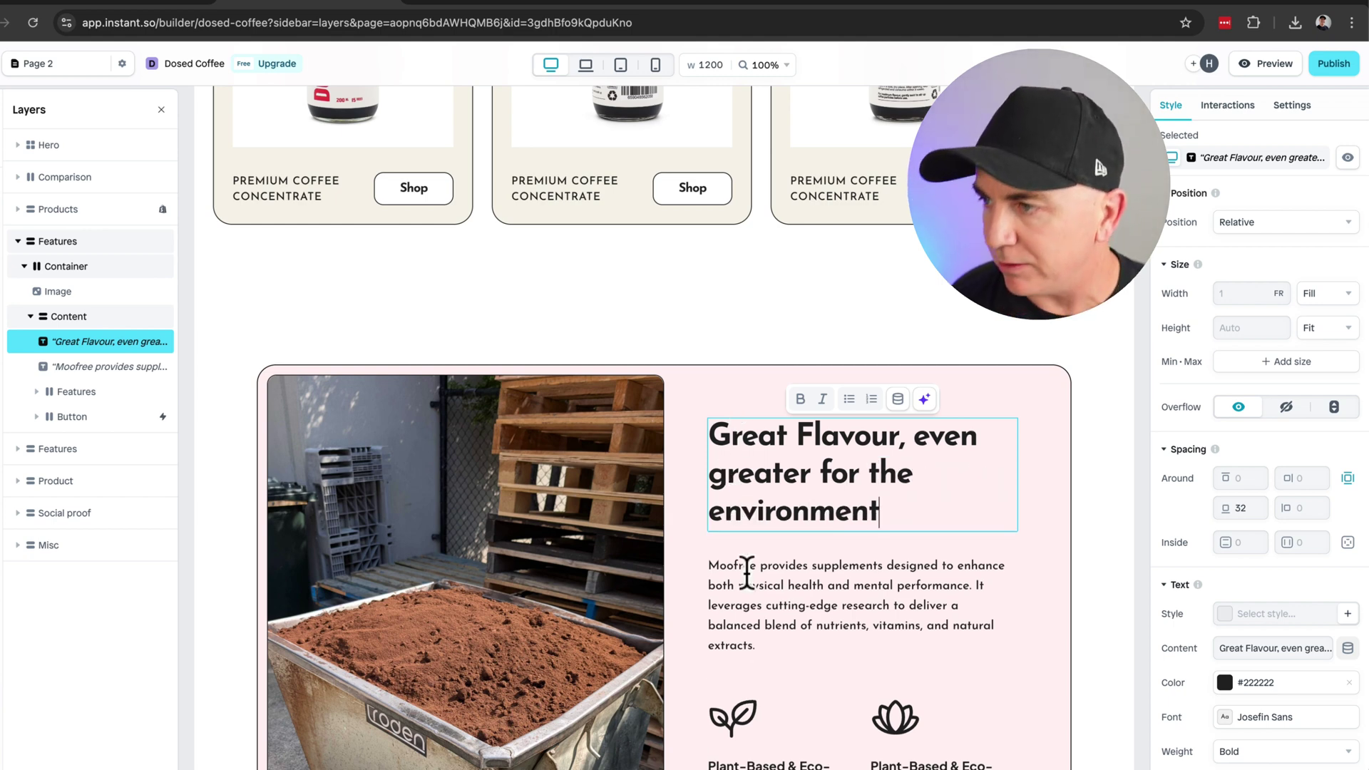
Step: Replace the brand name "Moofree" with "Dosed" in the paragraph below the Features heading
left_click(734, 565)
double_click(730, 565)
type("Dosed")
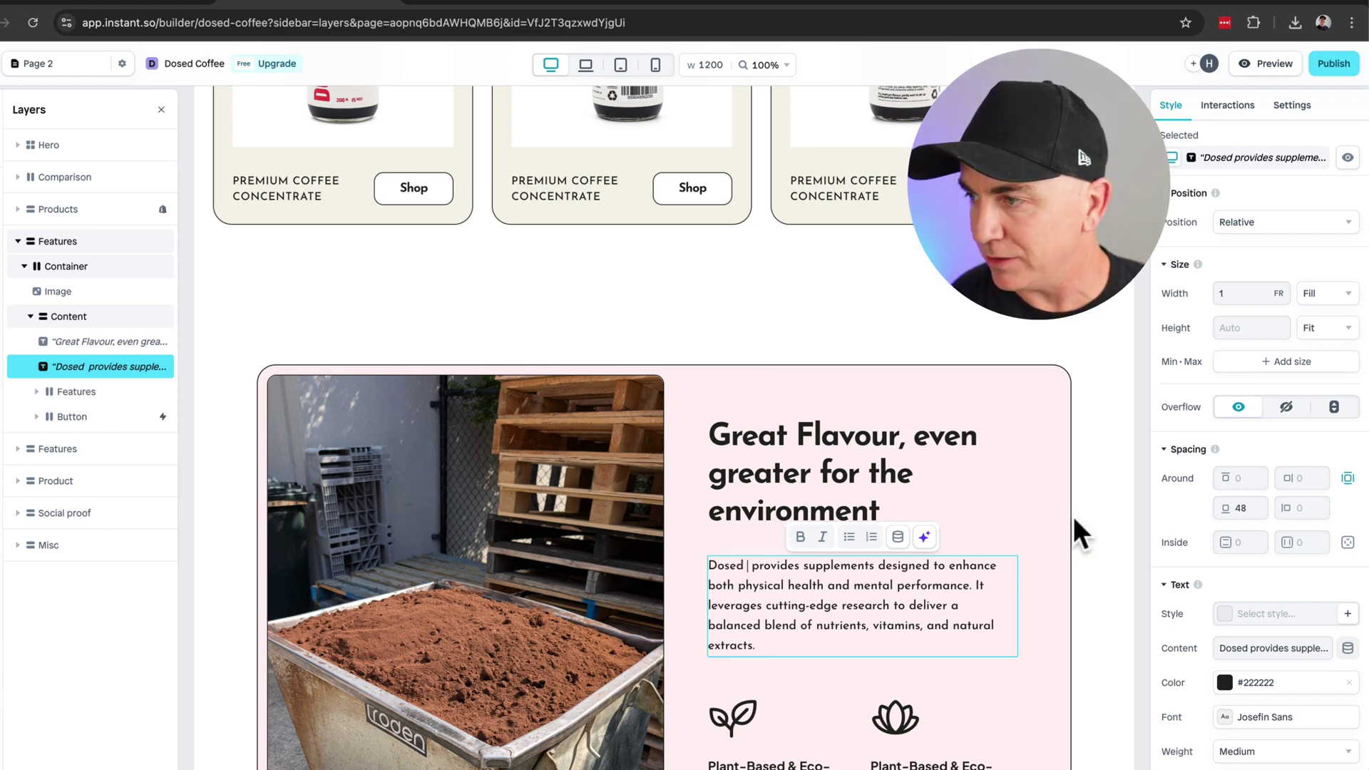
Step: Swap the plant icon of the first feature for the trash can icon found by searching "trash"
scroll(1103, 527, "down", 3)
left_click(722, 539)
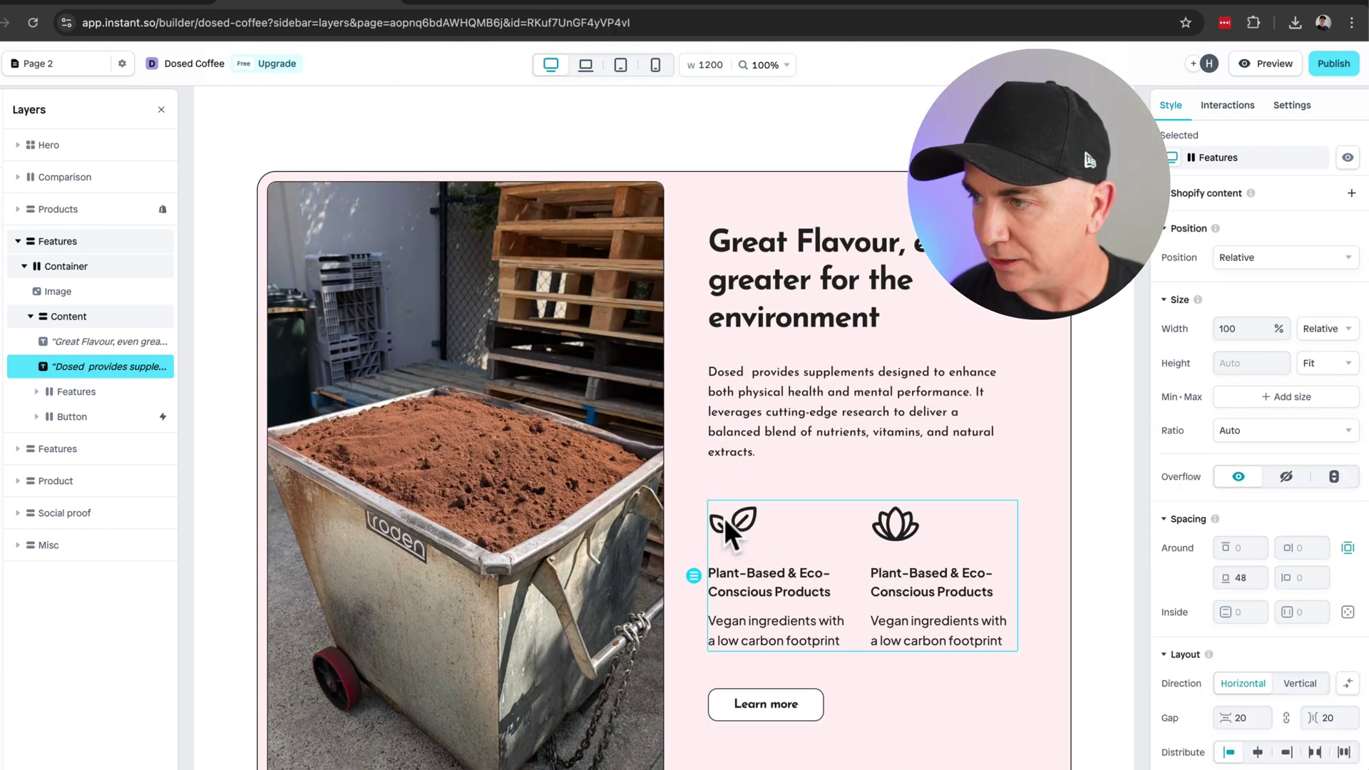
left_click(723, 541)
left_click(713, 544)
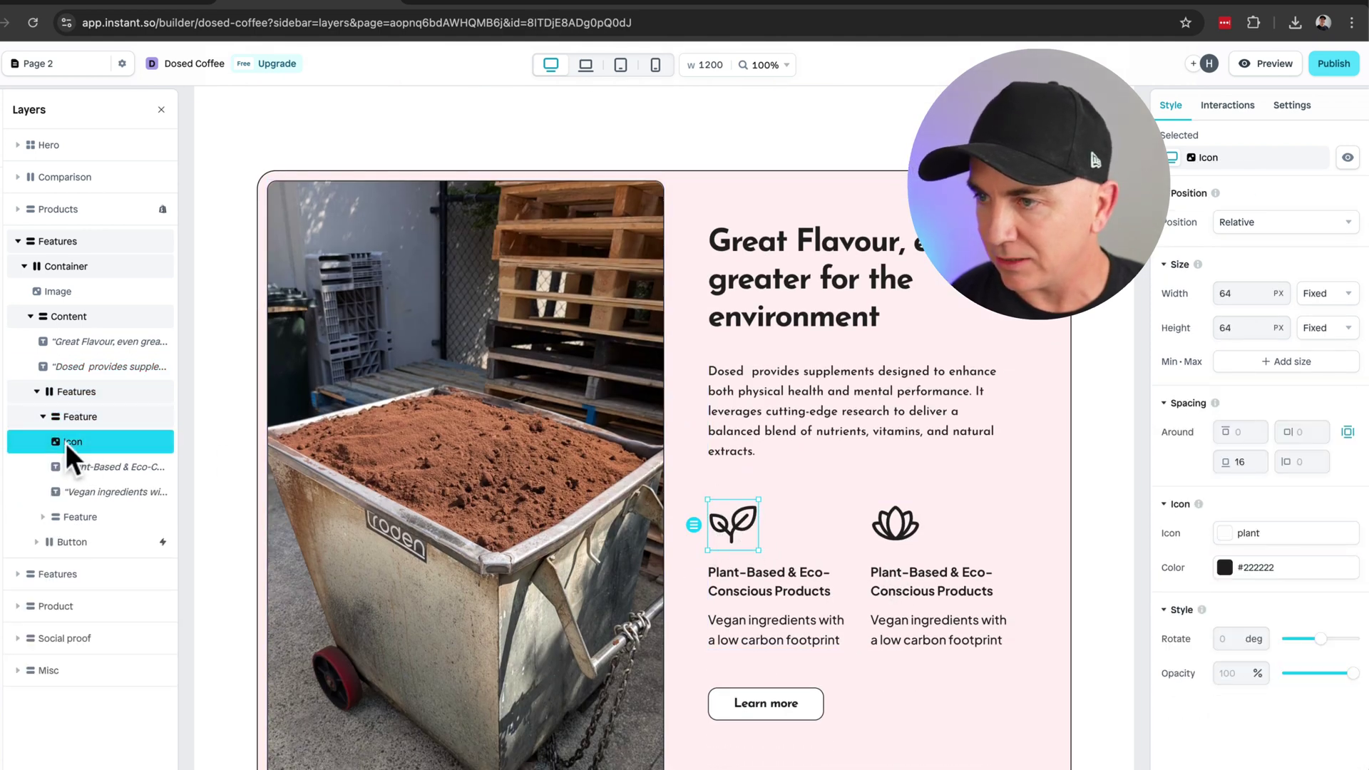
left_click(1226, 535)
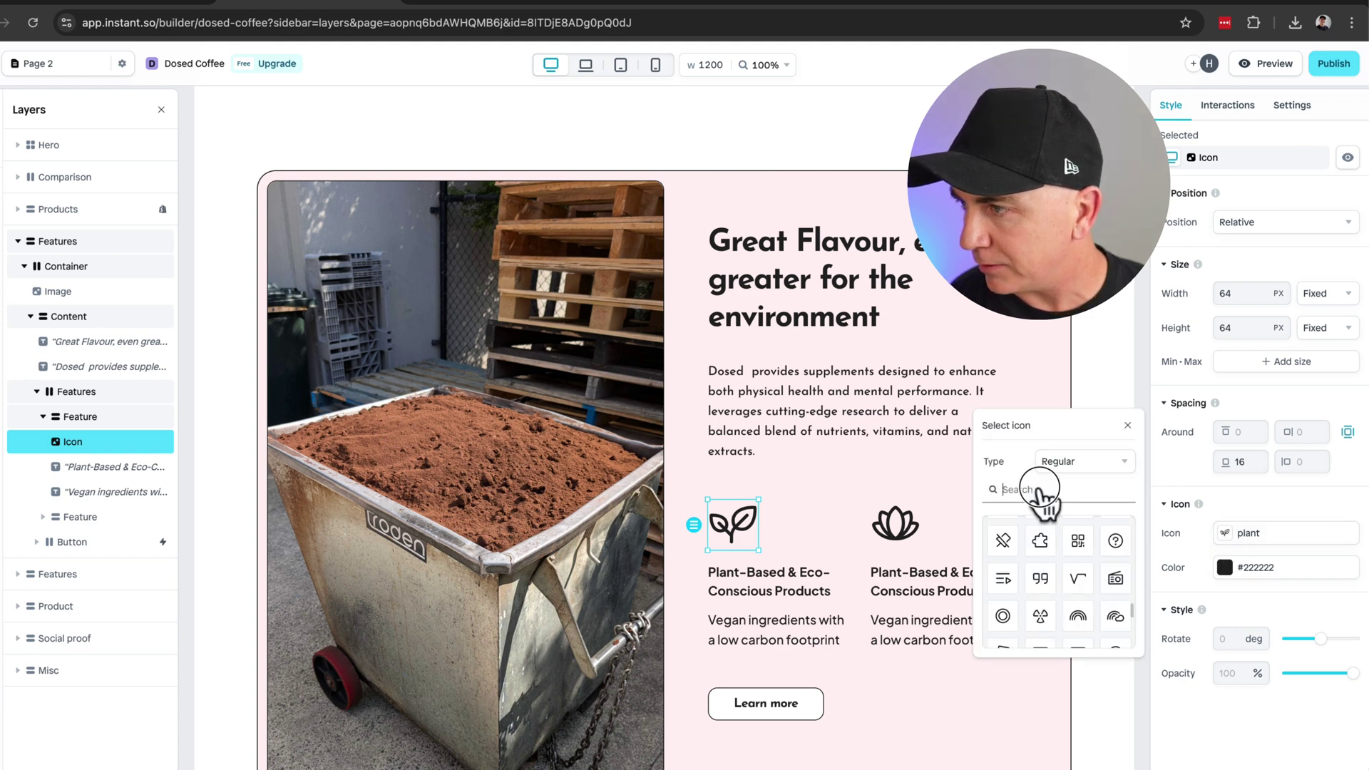
type("trash")
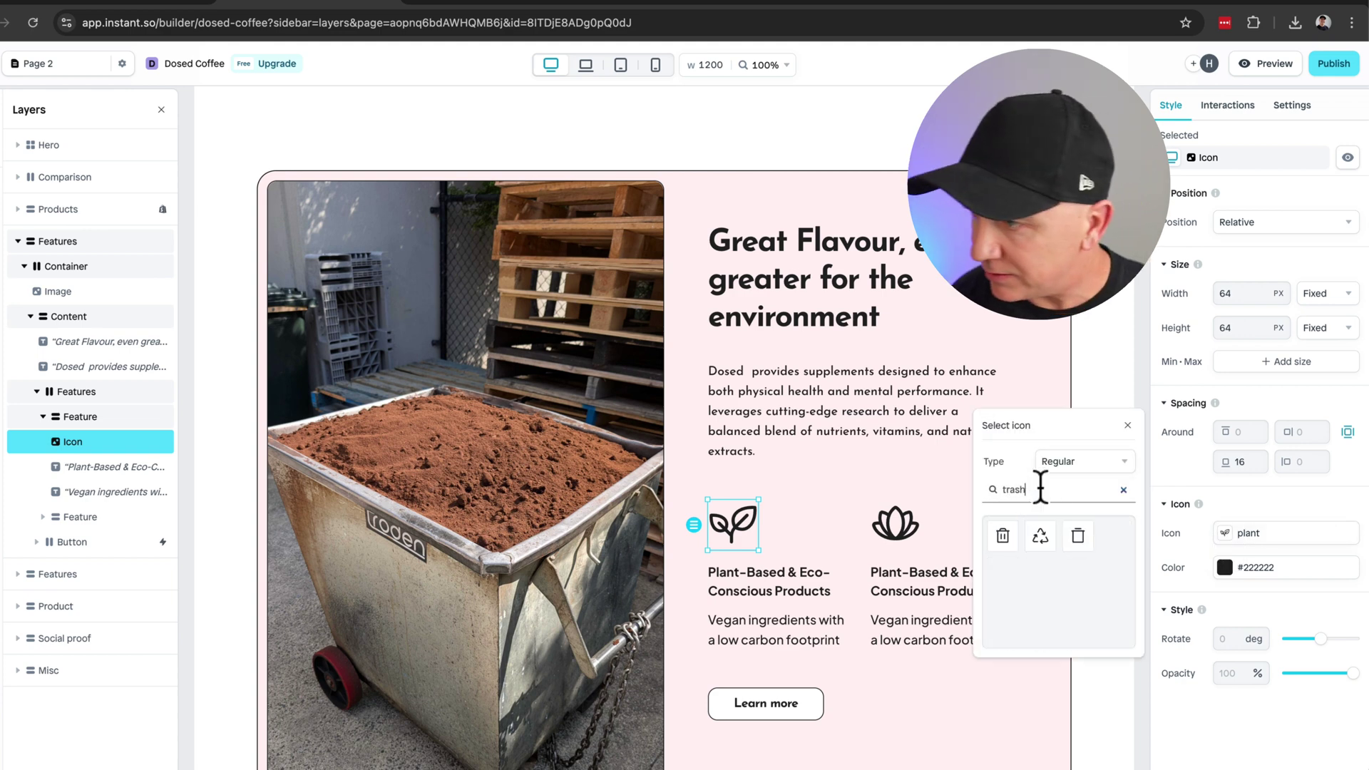
left_click(1007, 536)
Step: Swap the lotus icon of the second feature for the tulip icon found by searching "flower"
left_click(897, 543)
left_click(891, 533)
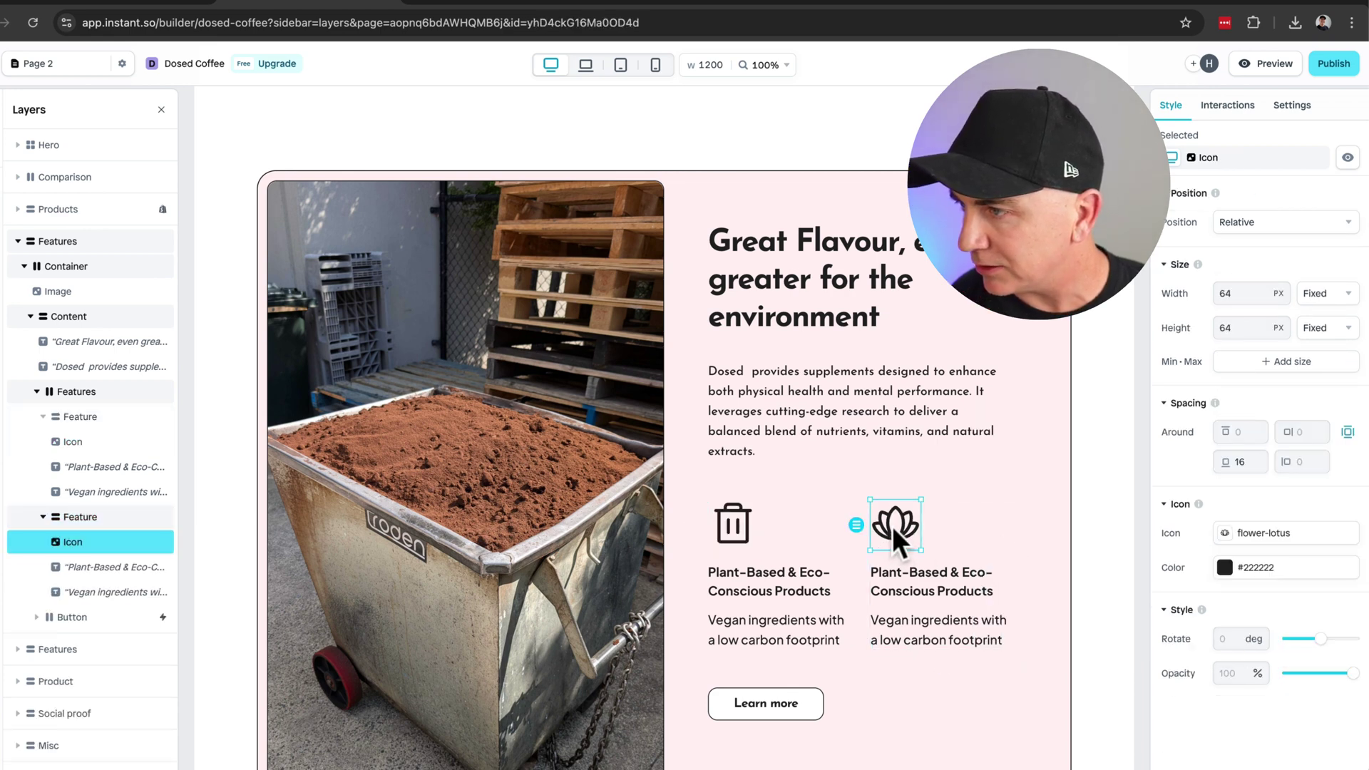
left_click(1229, 534)
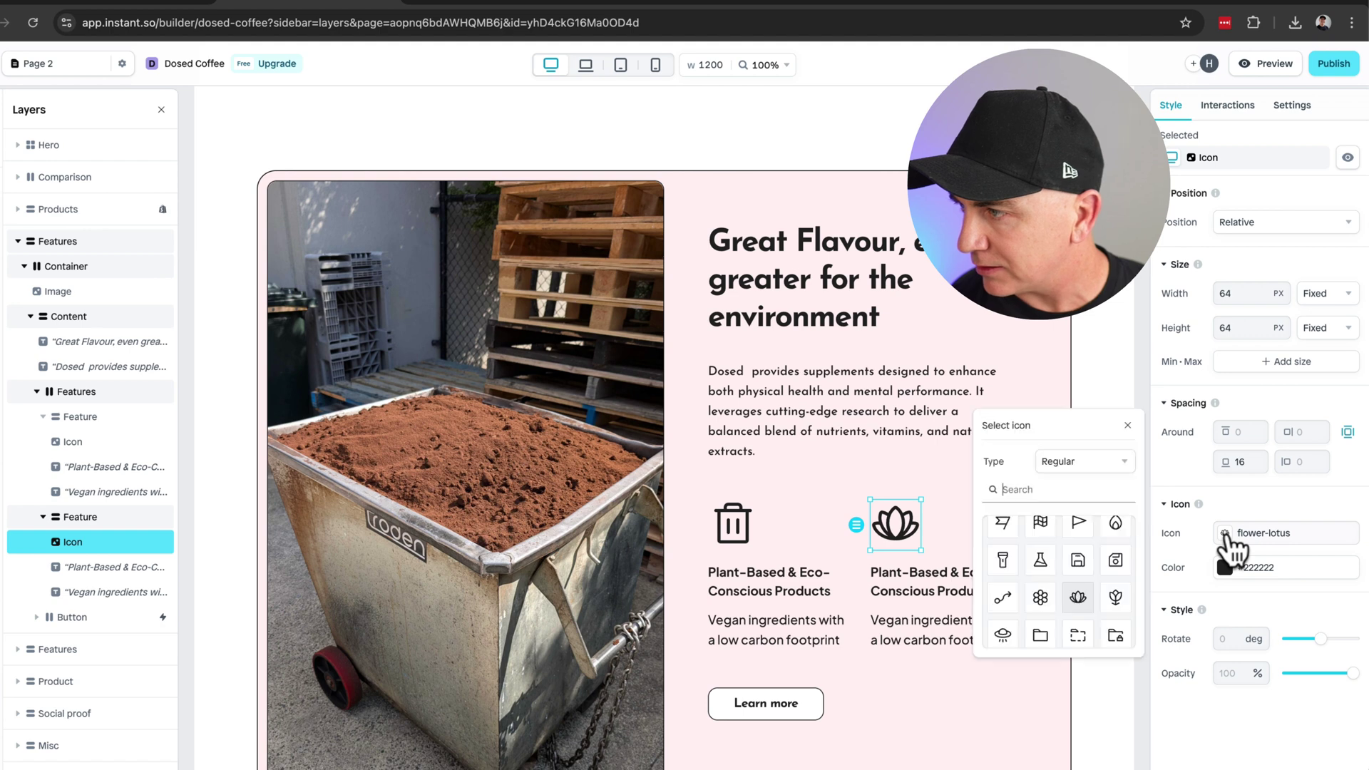
type("f")
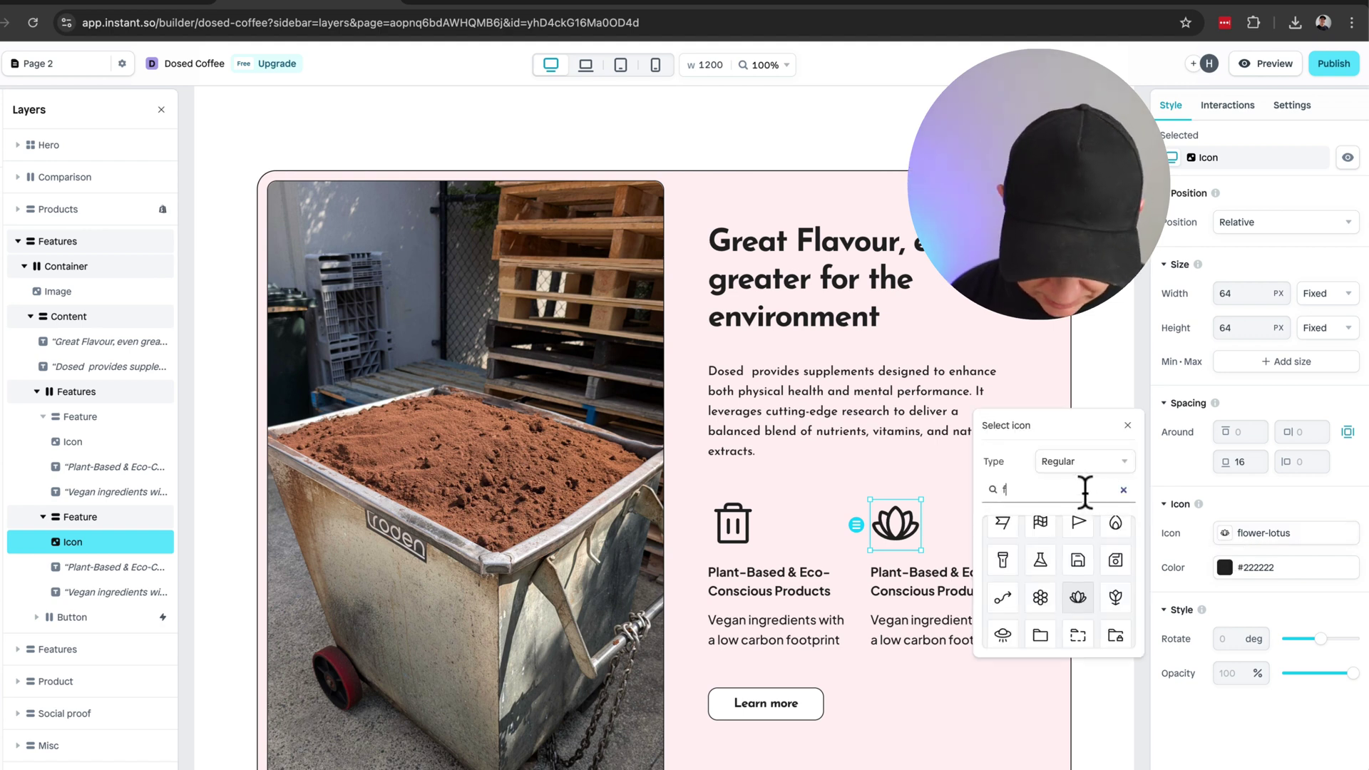
type("lower")
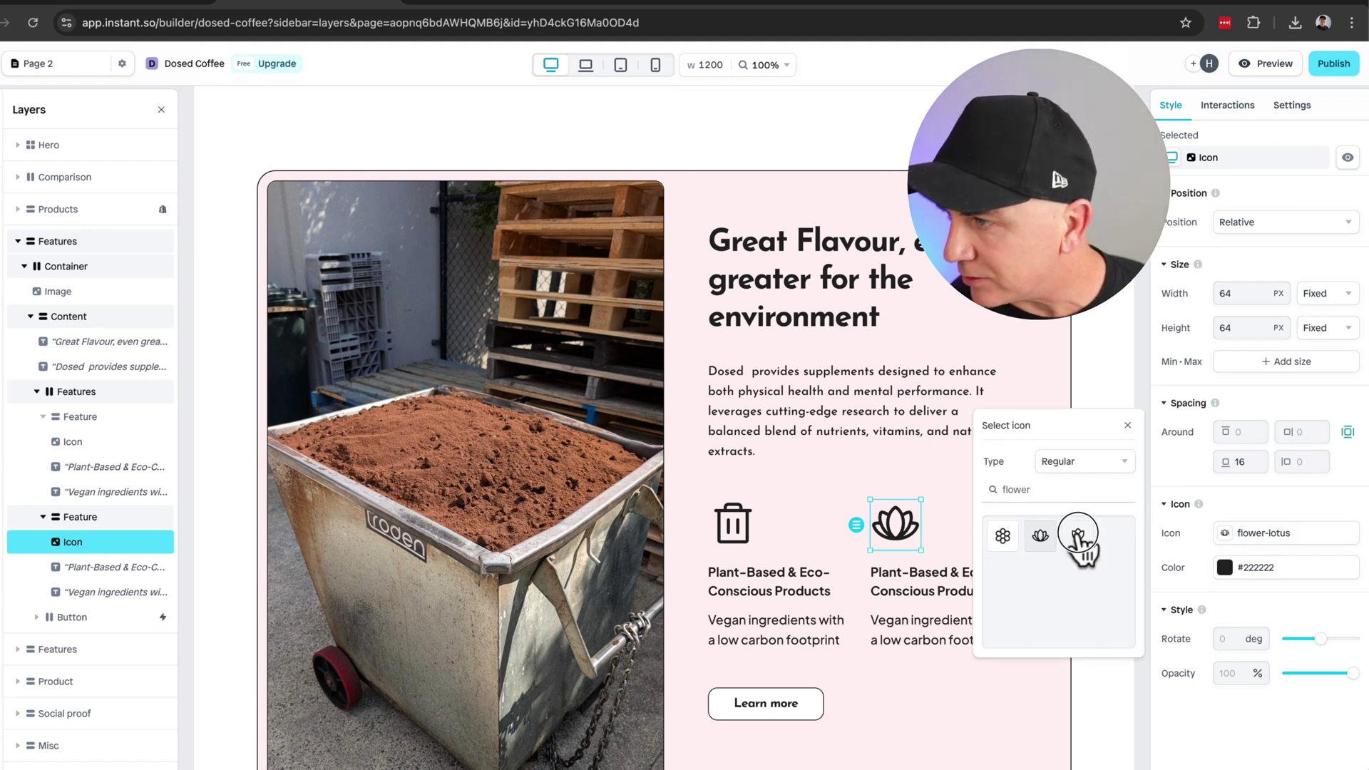
left_click(1077, 535)
left_click(963, 524)
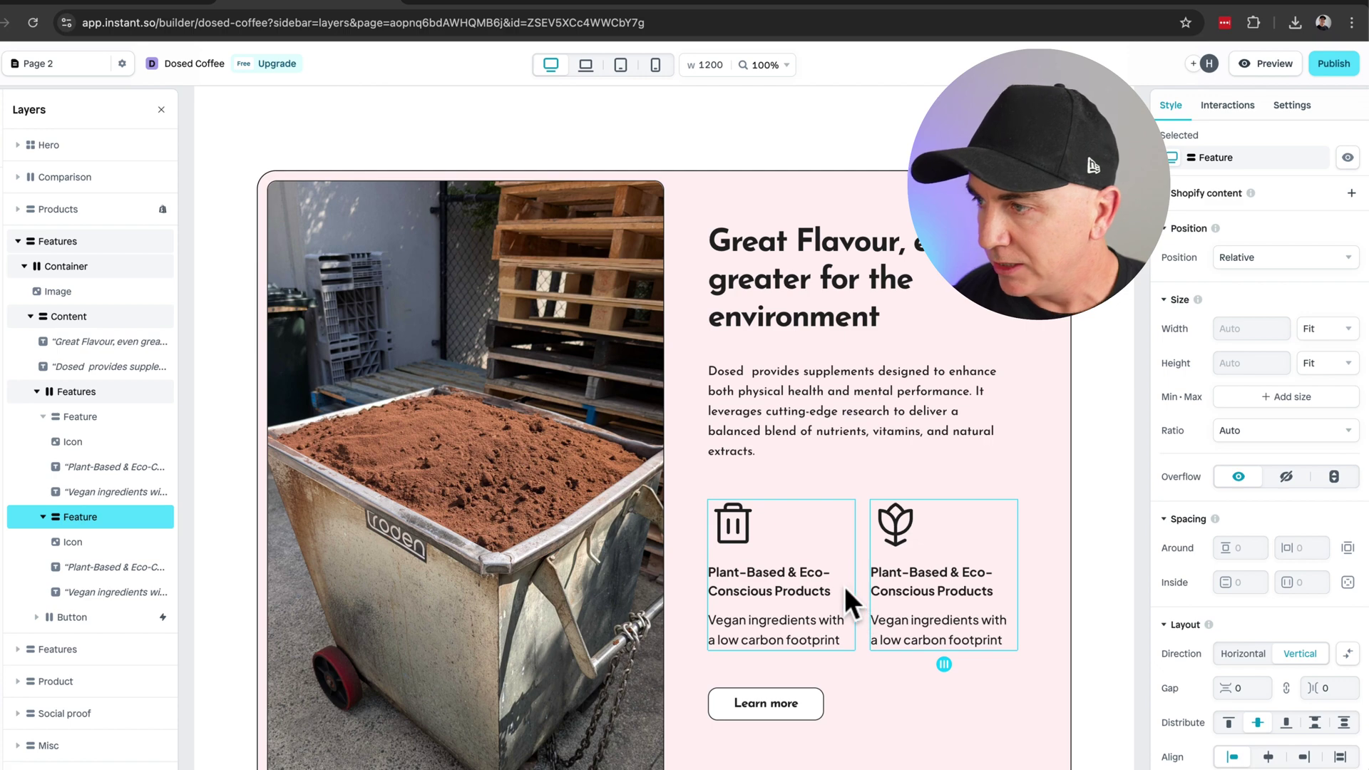
Step: Delete the second Features section containing the Moofree versus Others table of coloring, protein and sugars
scroll(855, 585, "down", 10)
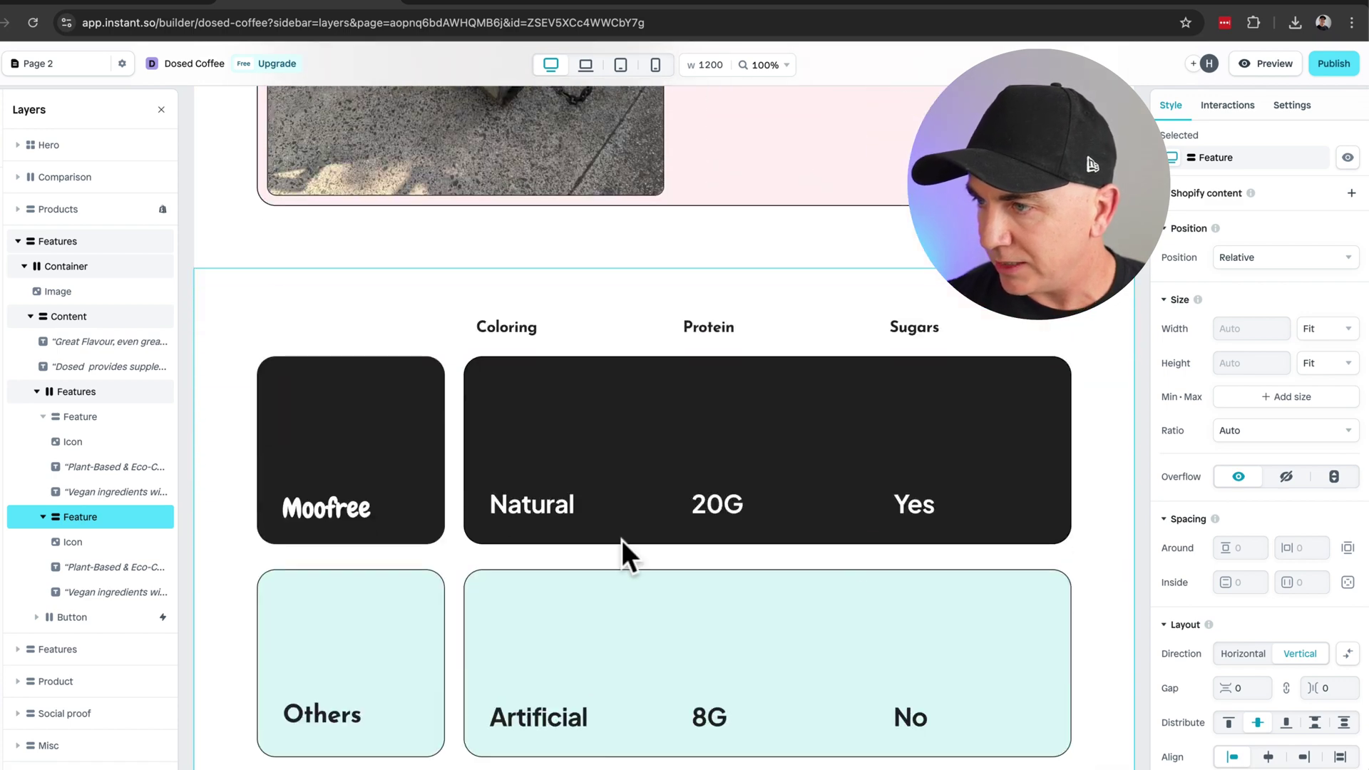
scroll(447, 495, "down", 2)
left_click(454, 335)
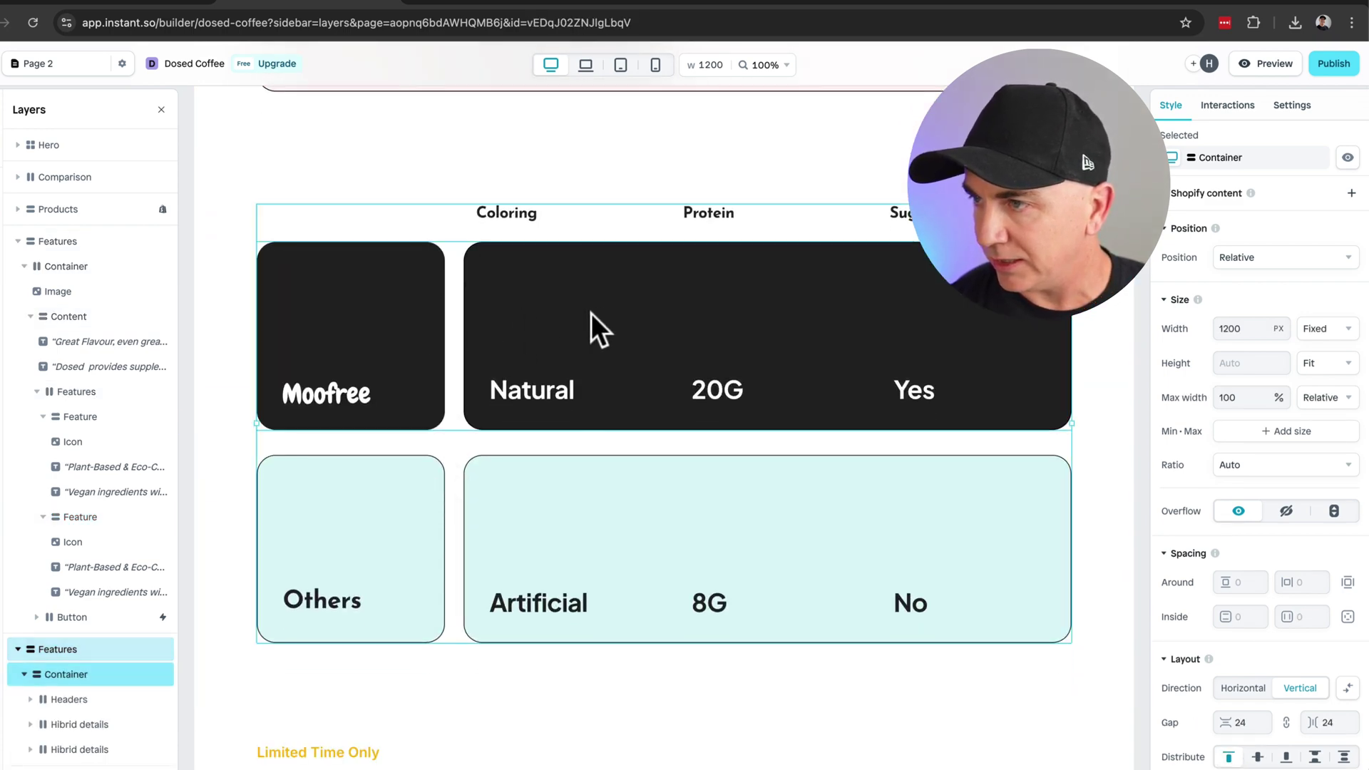
left_click(483, 318)
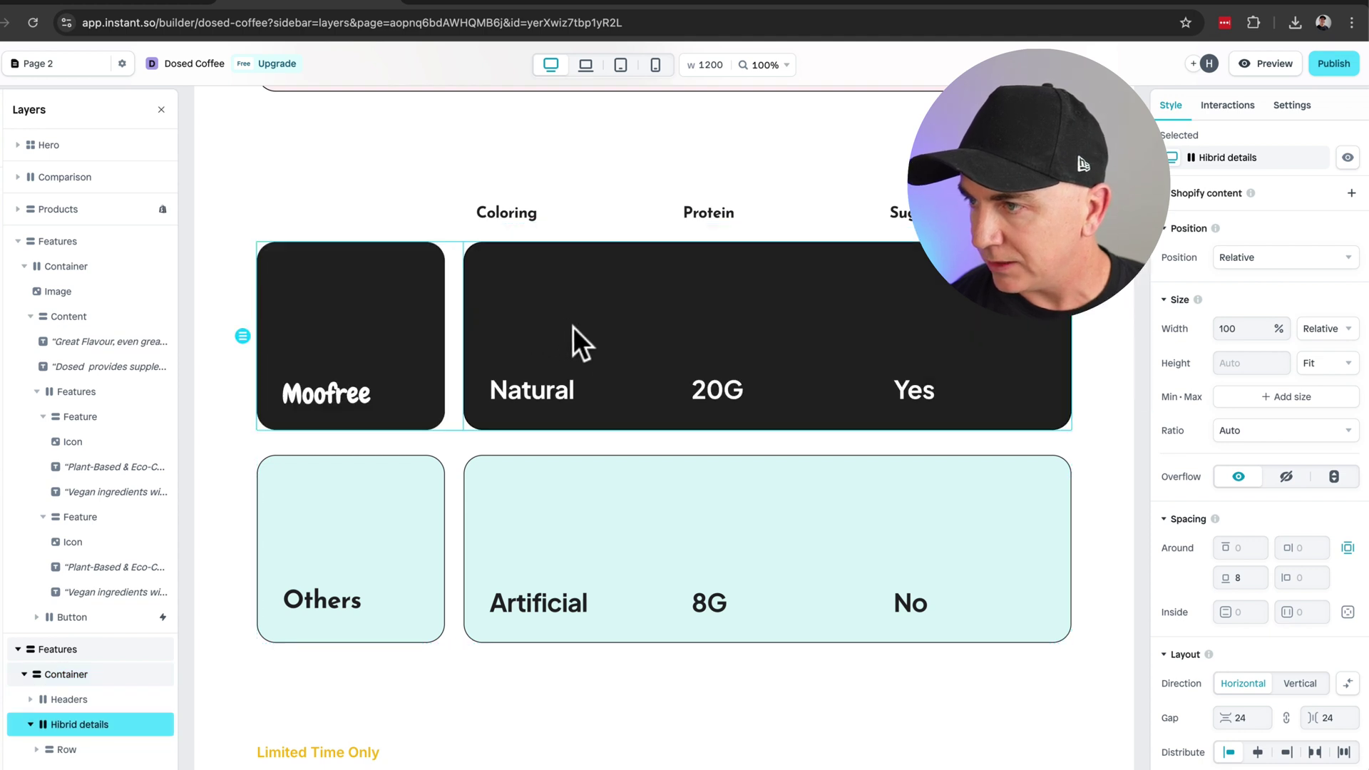
scroll(600, 353, "down", 1)
scroll(597, 353, "down", 3)
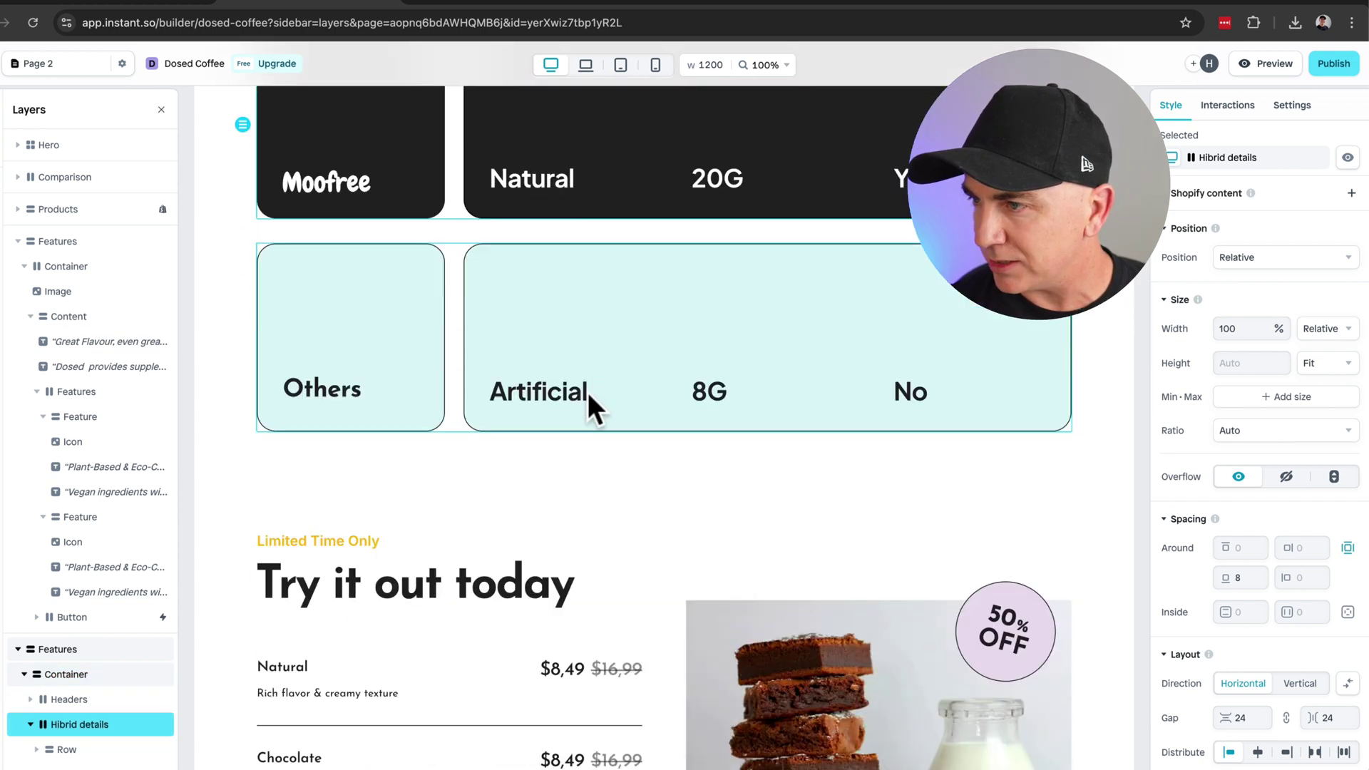
left_click(588, 392)
scroll(589, 353, "up", 4)
left_click(589, 351)
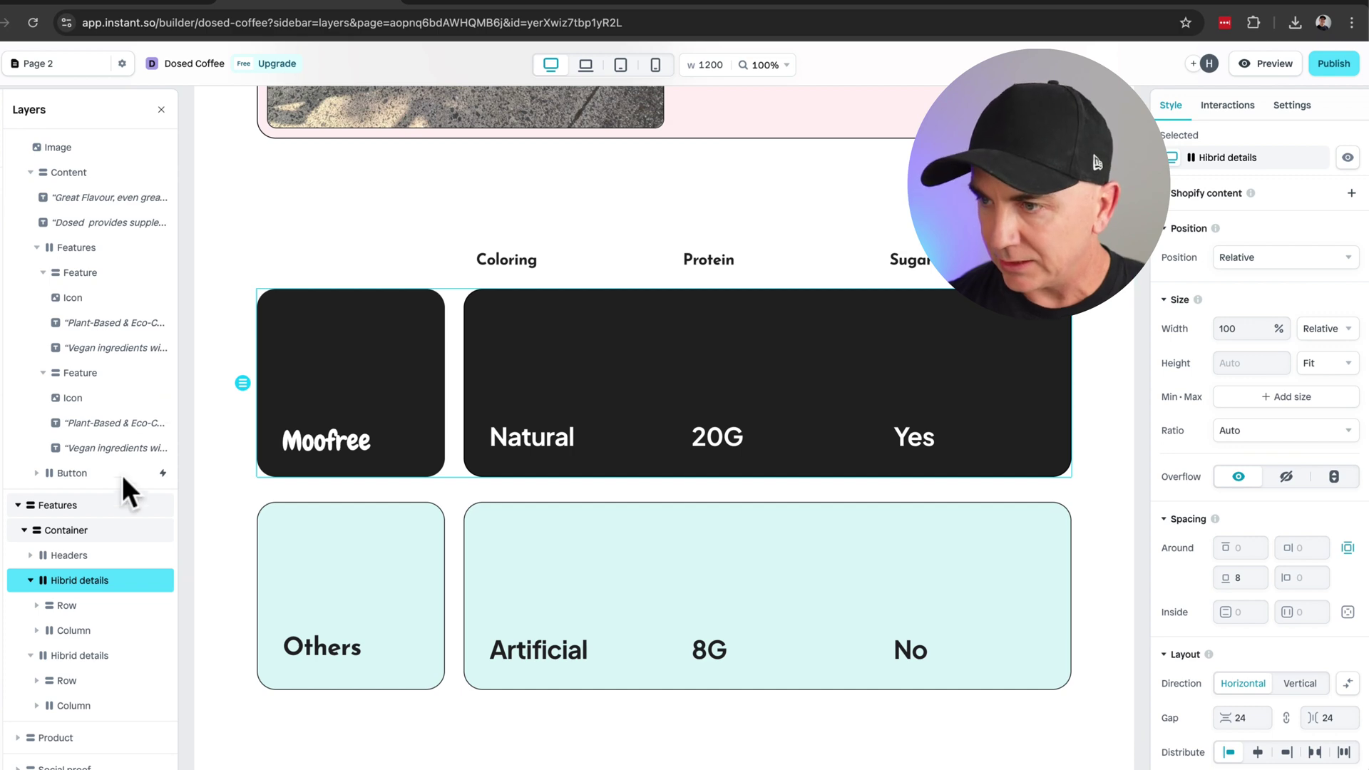
scroll(100, 514, "down", 1)
left_click(62, 524)
left_click(55, 497)
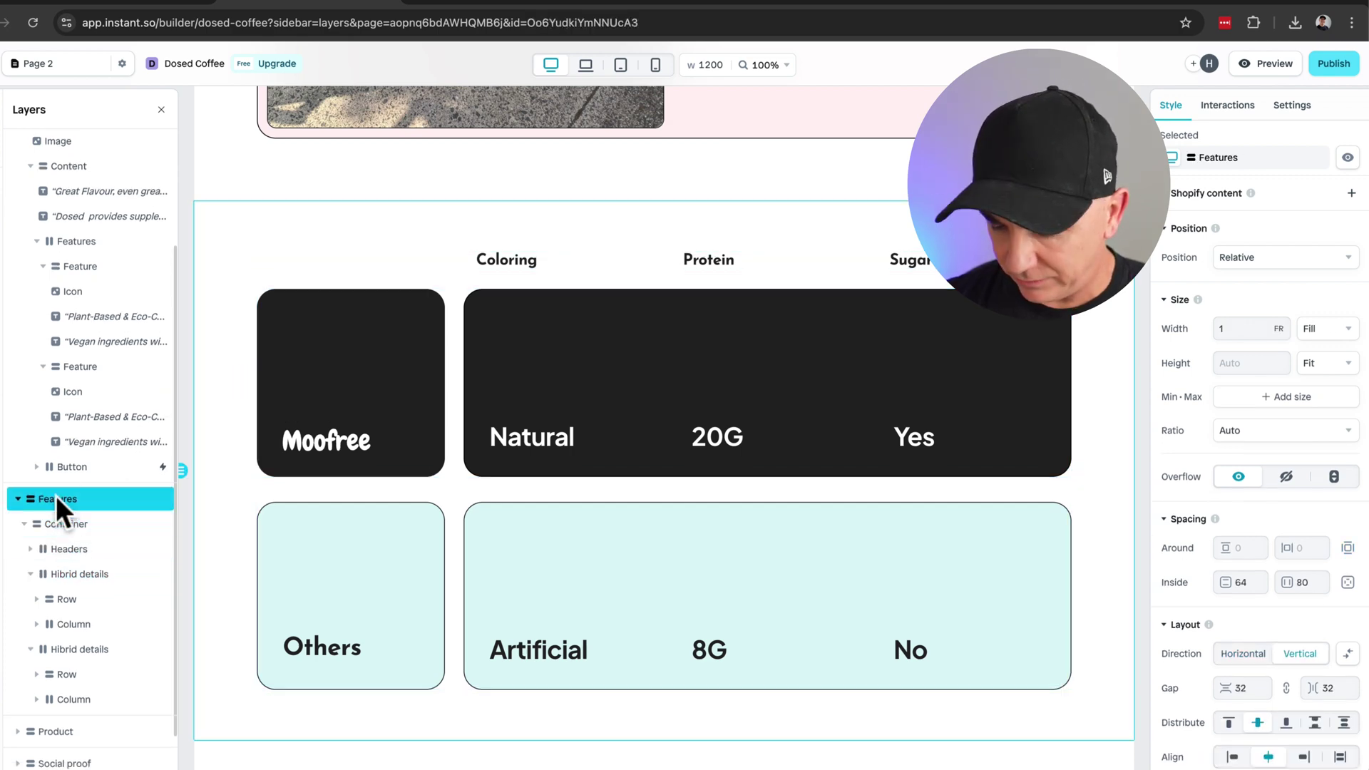
key("Delete")
Step: Review the page from the hero down and inspect the product rows in the "Try it out today" section, selecting the "Chocolate" title
scroll(342, 507, "up", 15)
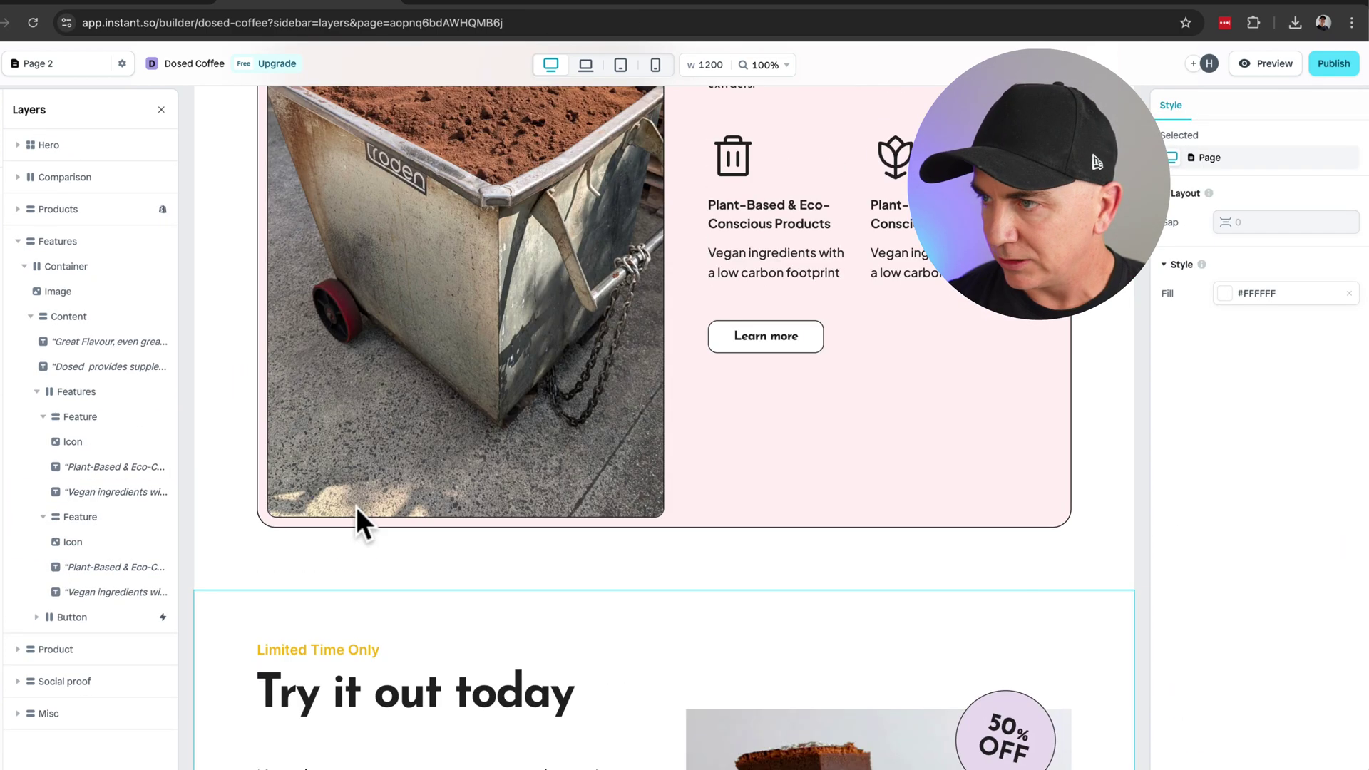
scroll(356, 507, "up", 10)
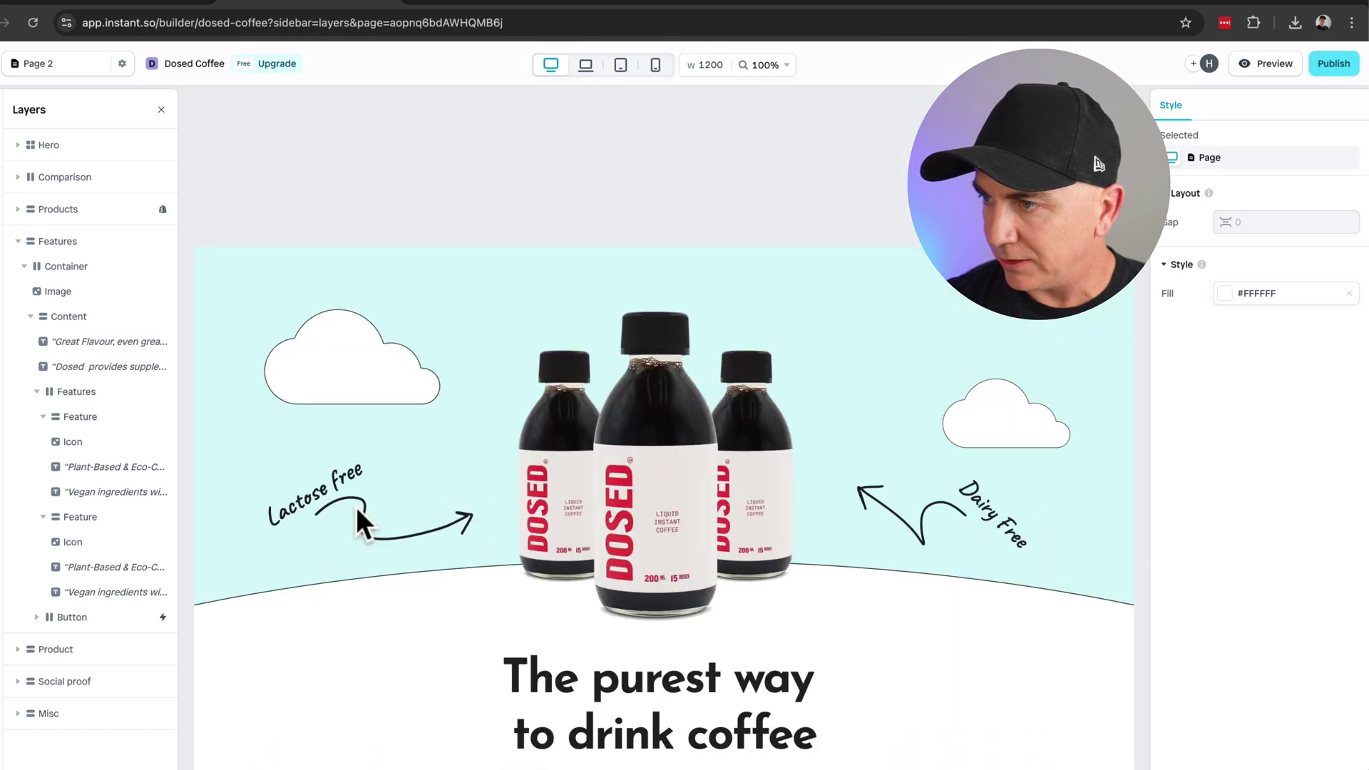
scroll(356, 507, "down", 9)
scroll(357, 508, "down", 15)
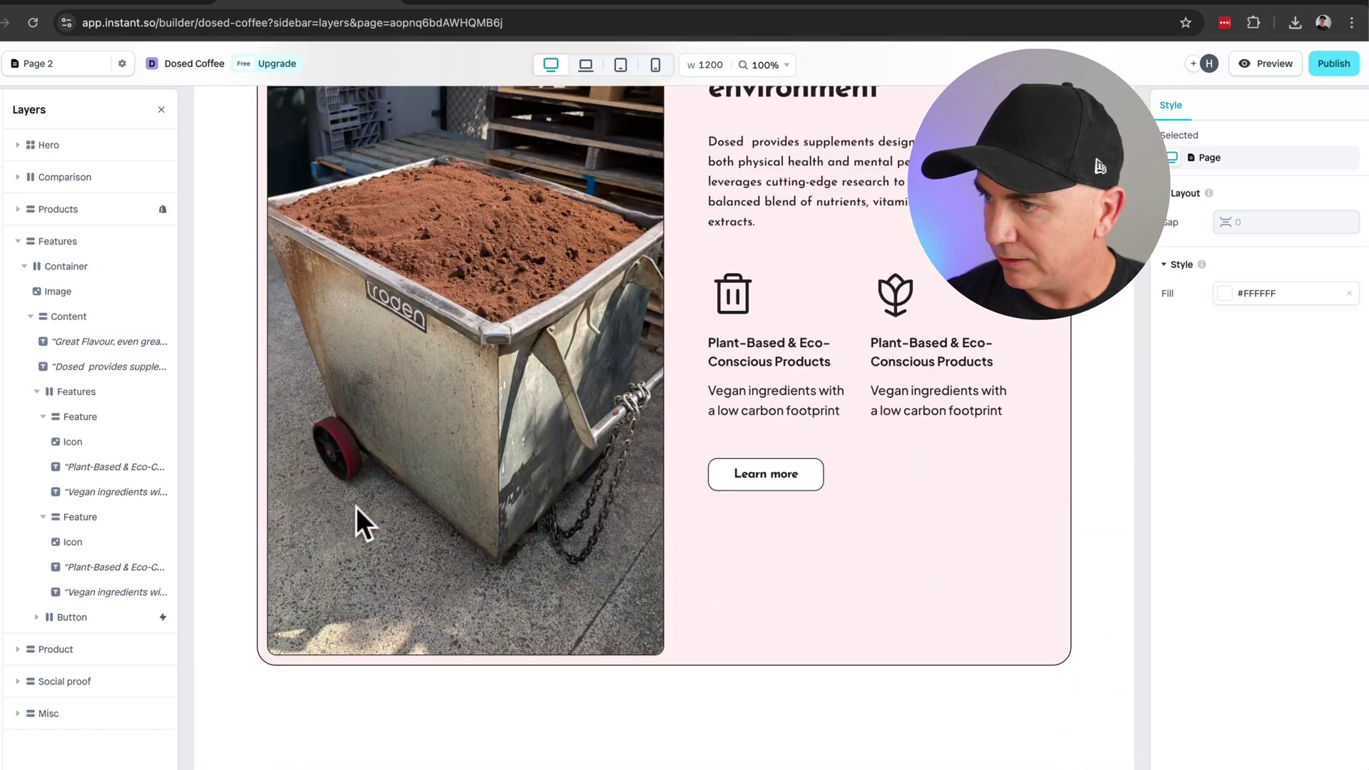
scroll(356, 507, "down", 2)
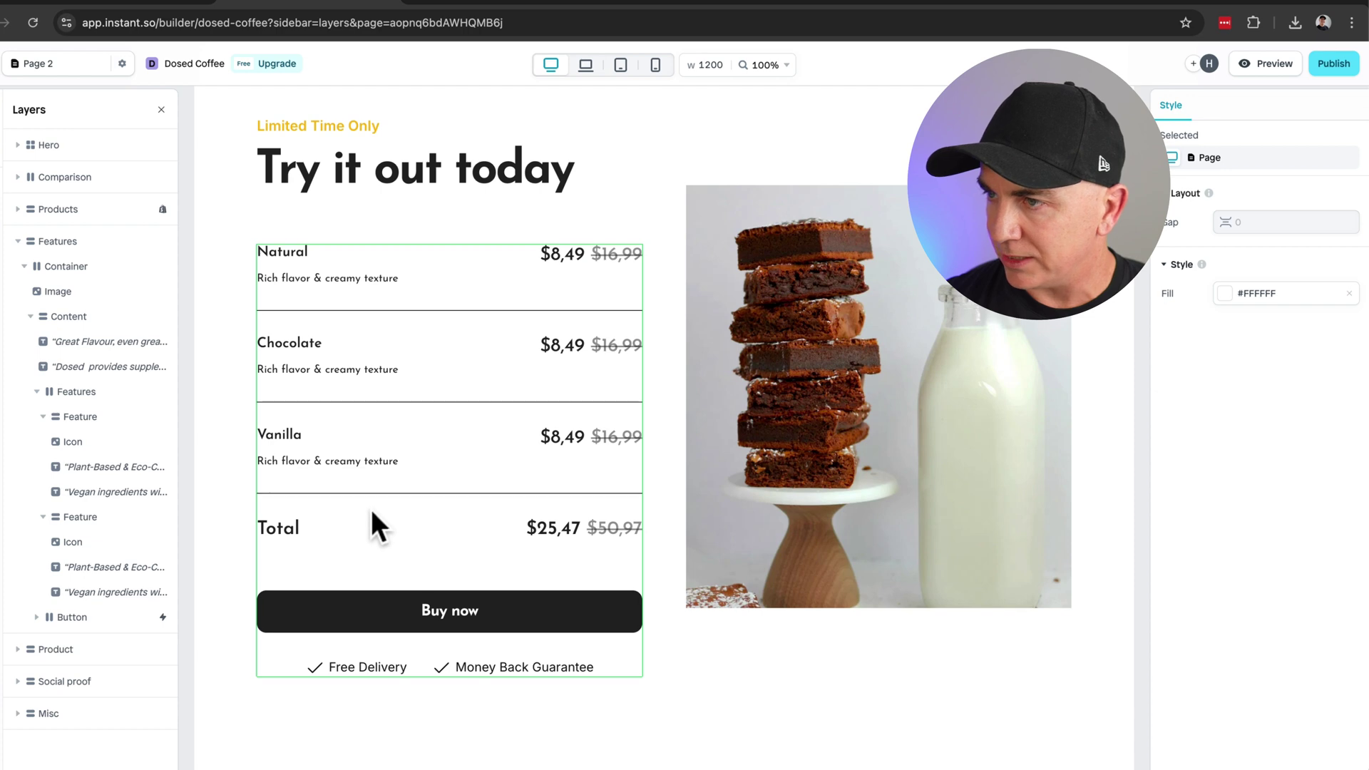
left_click(359, 336)
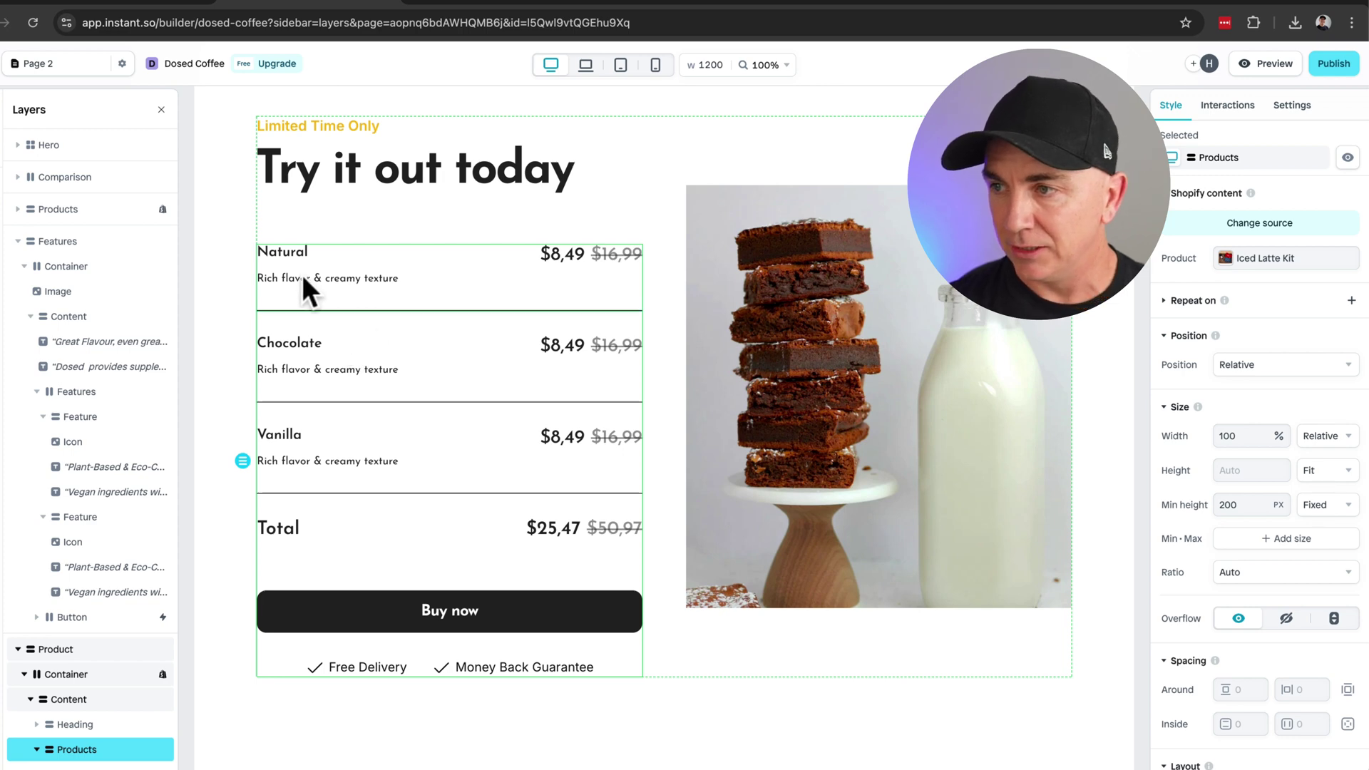
left_click(284, 252)
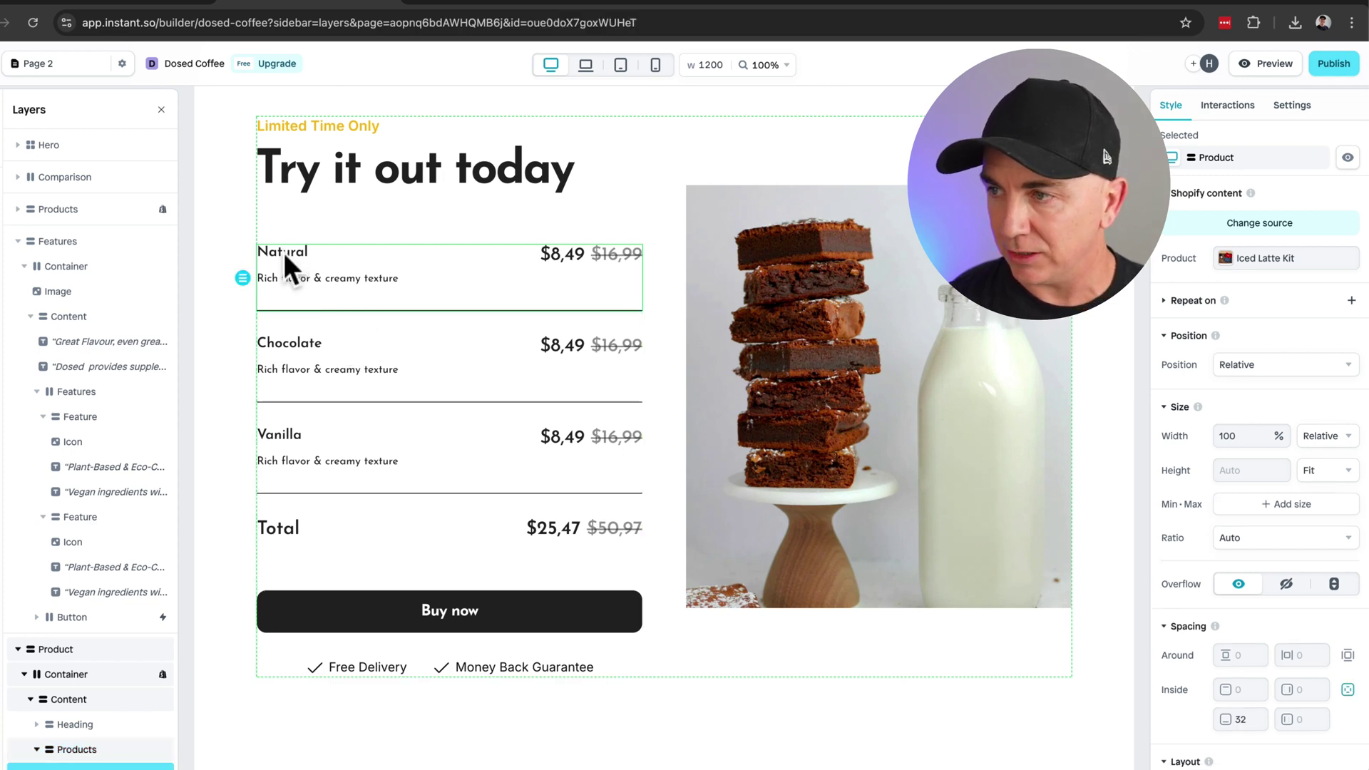
left_click(303, 341)
left_click(302, 341)
left_click(298, 341)
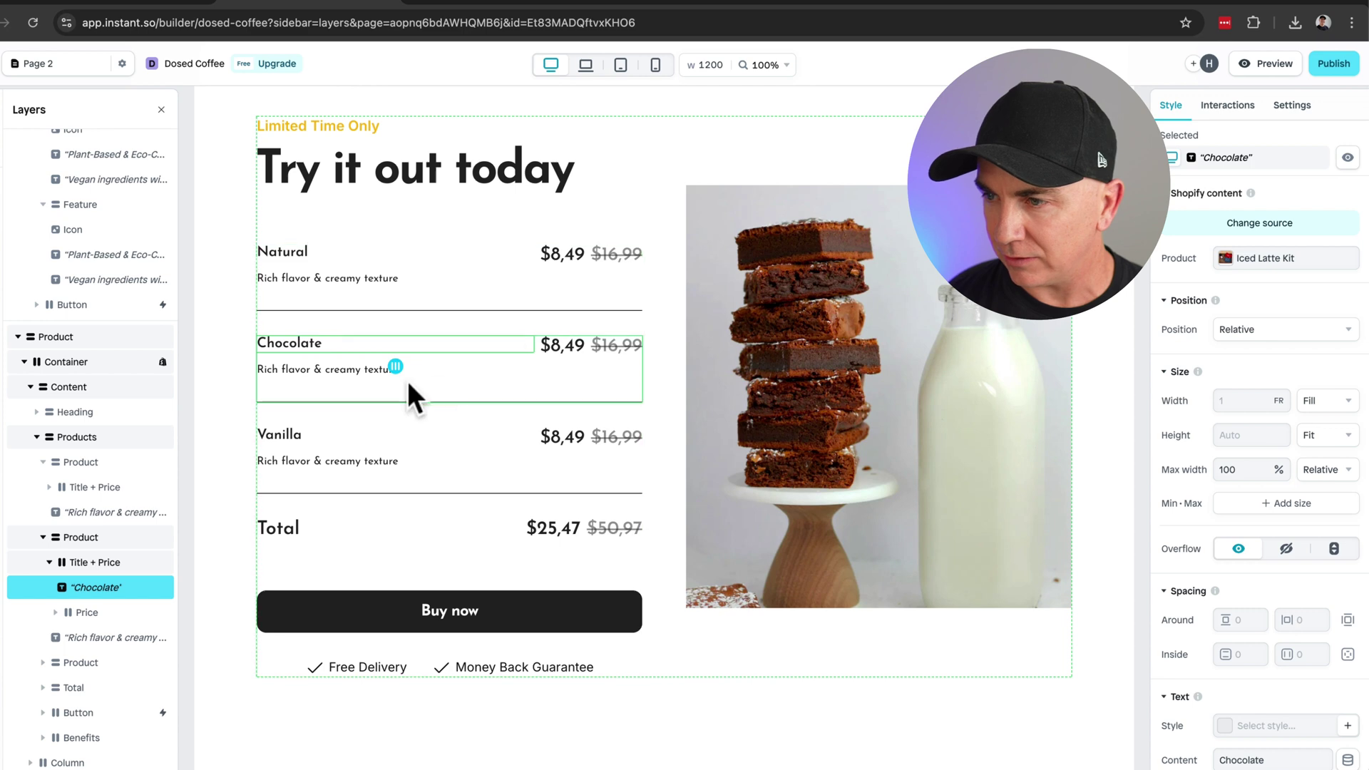
Step: Set the Shopify source product of the "Try it out today" container to Premium Coffee Concentrate
left_click(306, 322)
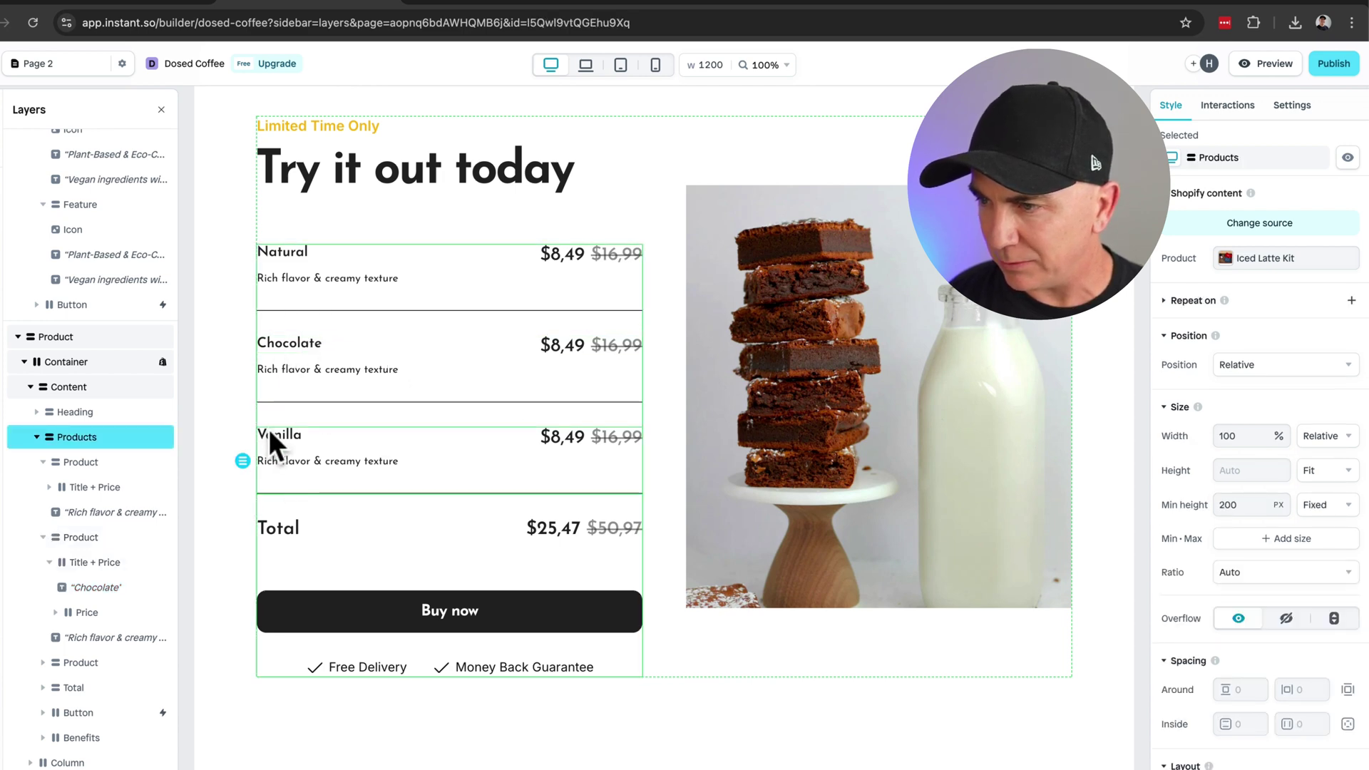
left_click(280, 444)
double_click(280, 444)
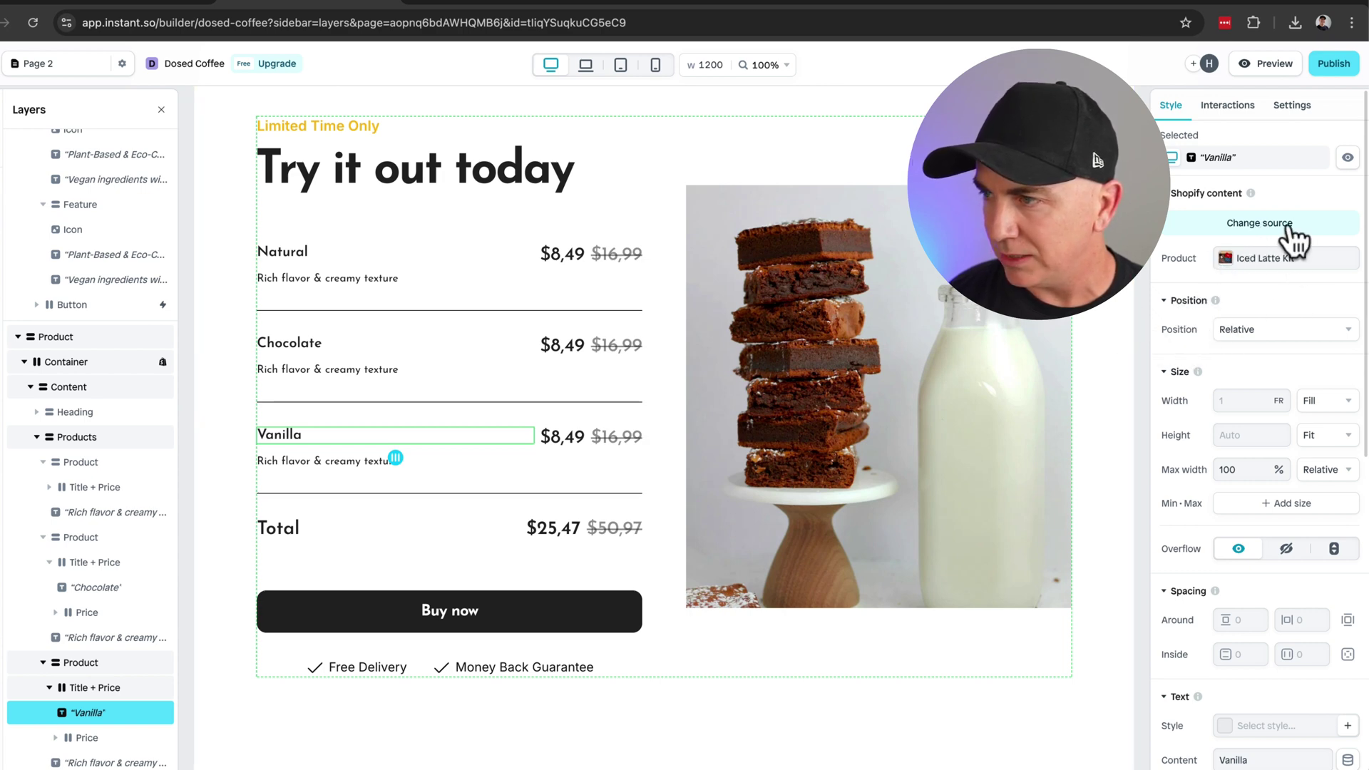
left_click(567, 258)
left_click(569, 254)
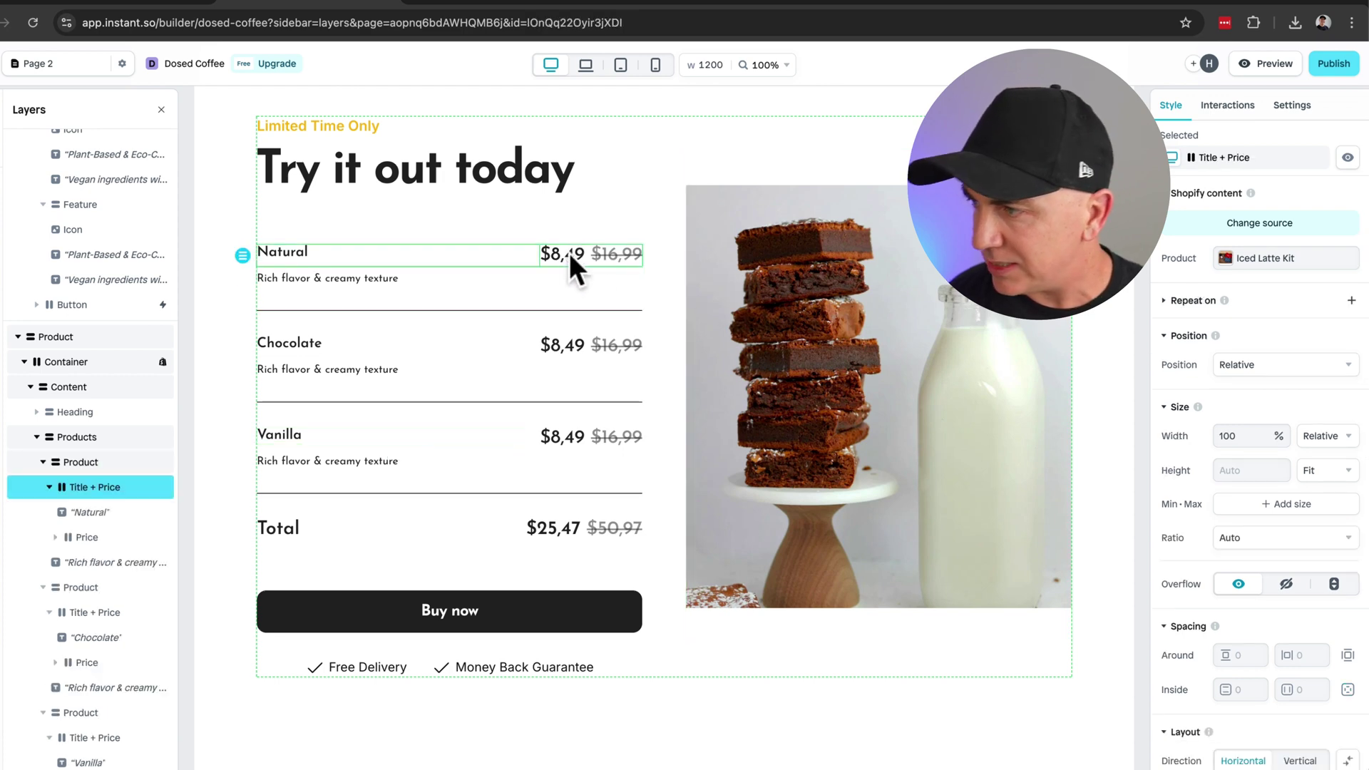
left_click(569, 254)
left_click(571, 254)
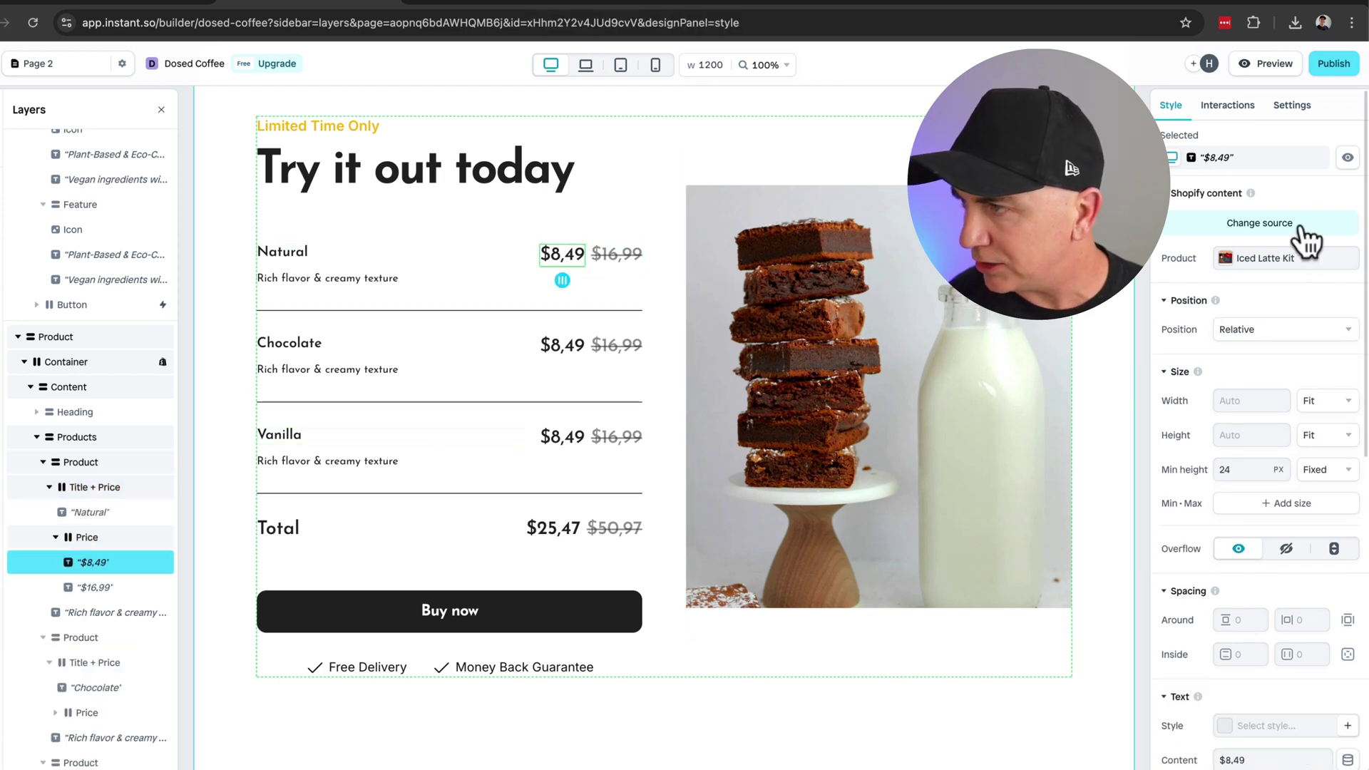
left_click(1300, 227)
left_click(1284, 260)
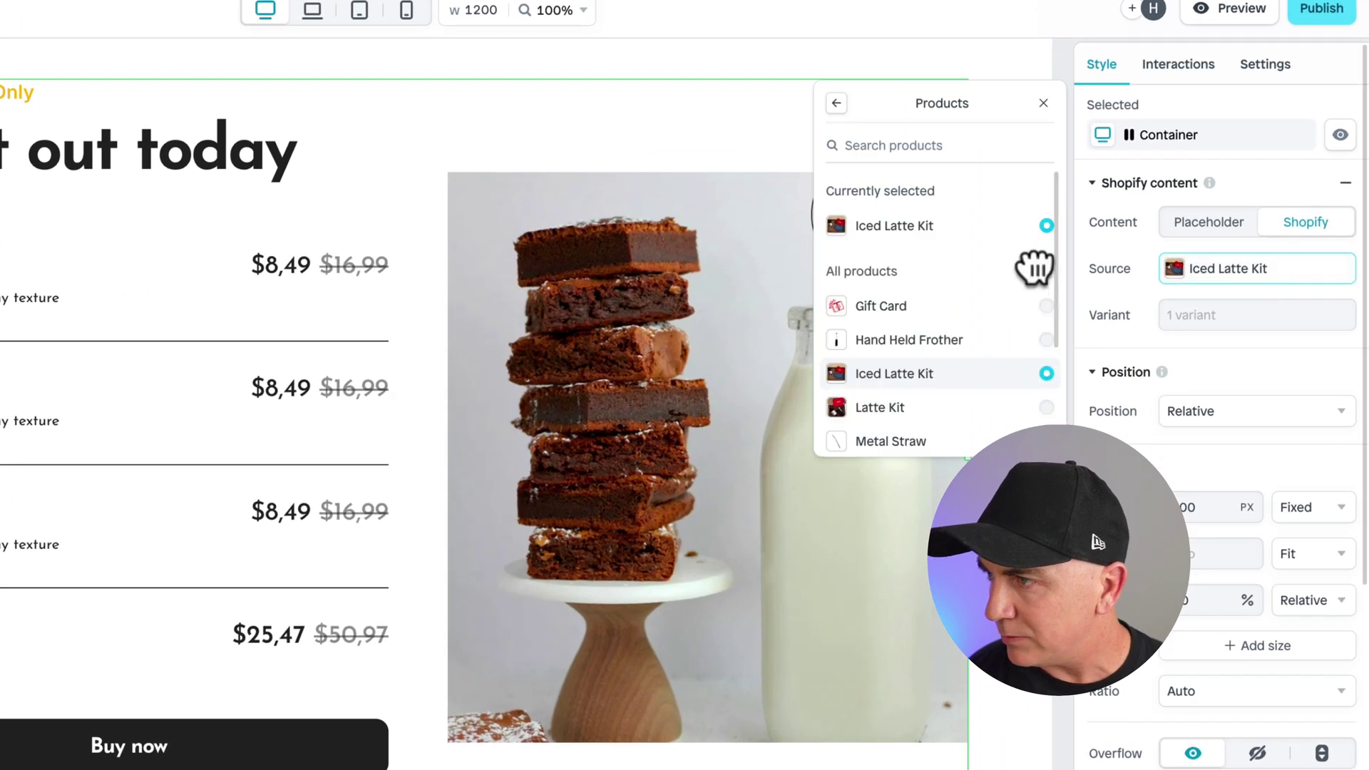
scroll(917, 330, "down", 3)
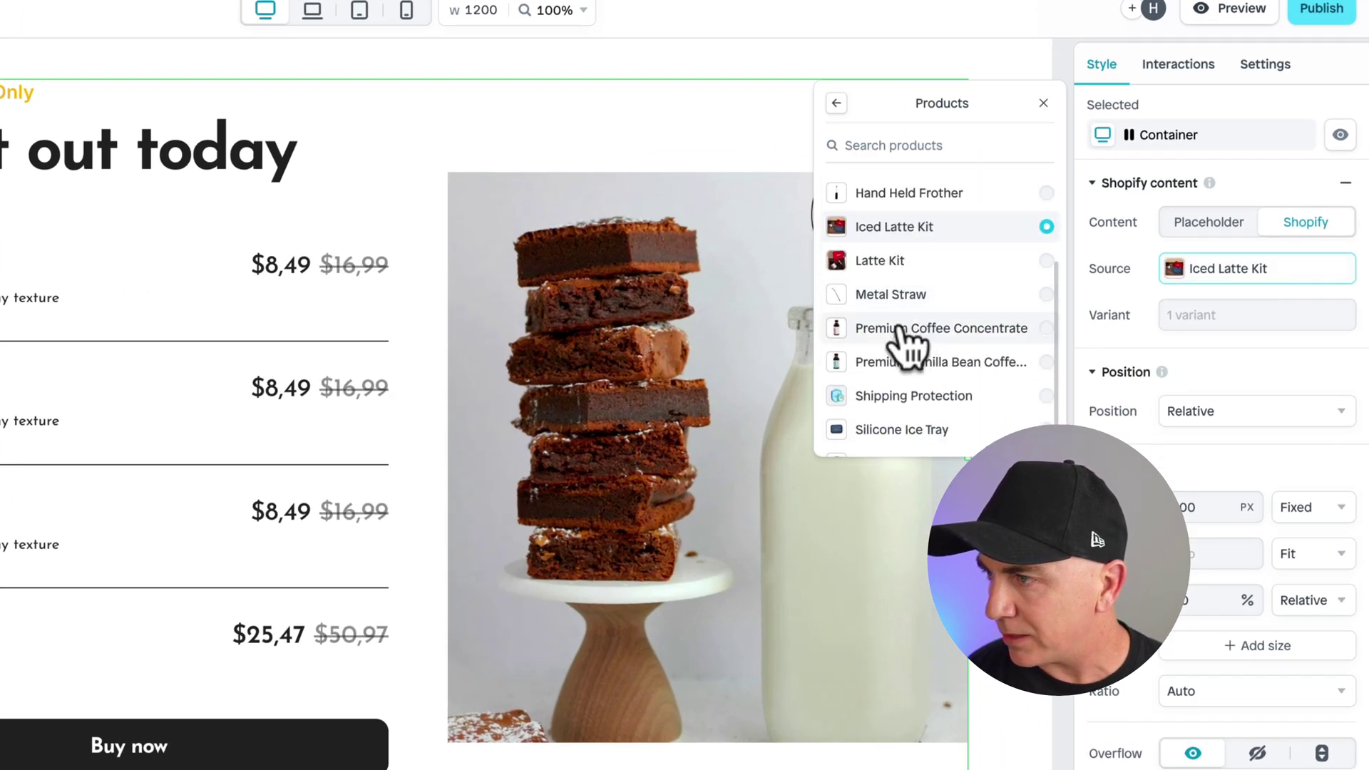
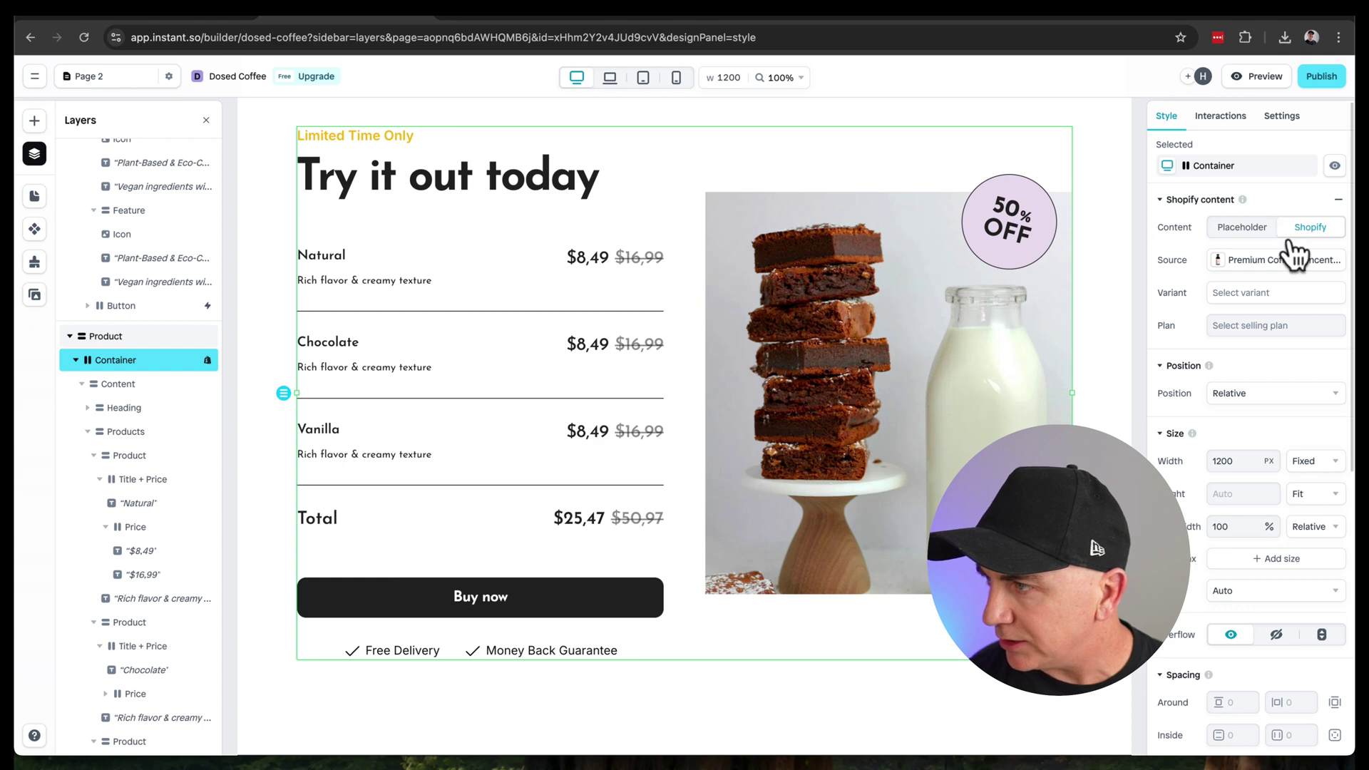
Step: Select variant 1 of Premium Coffee Concentrate for the "Try it out today" container
left_click(1285, 264)
scroll(1046, 263, "down", 3)
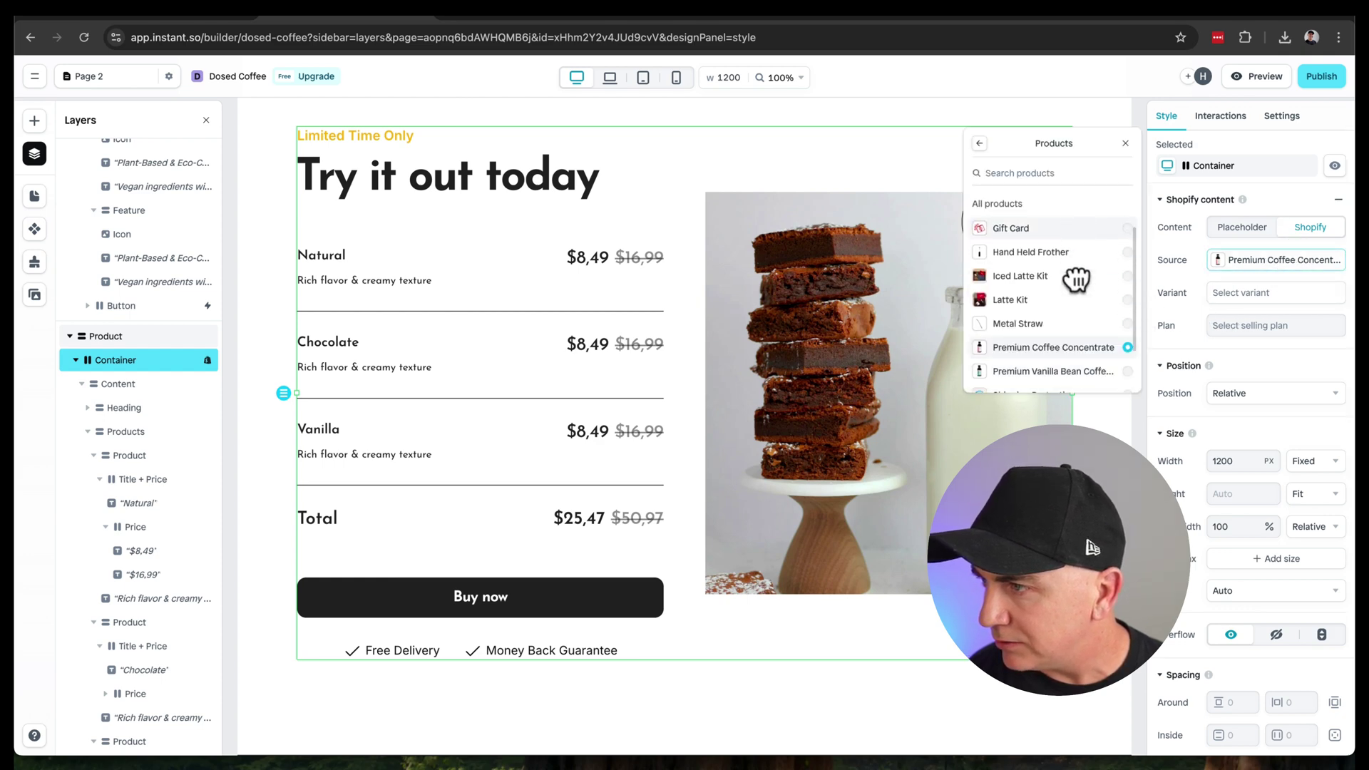
left_click(1240, 295)
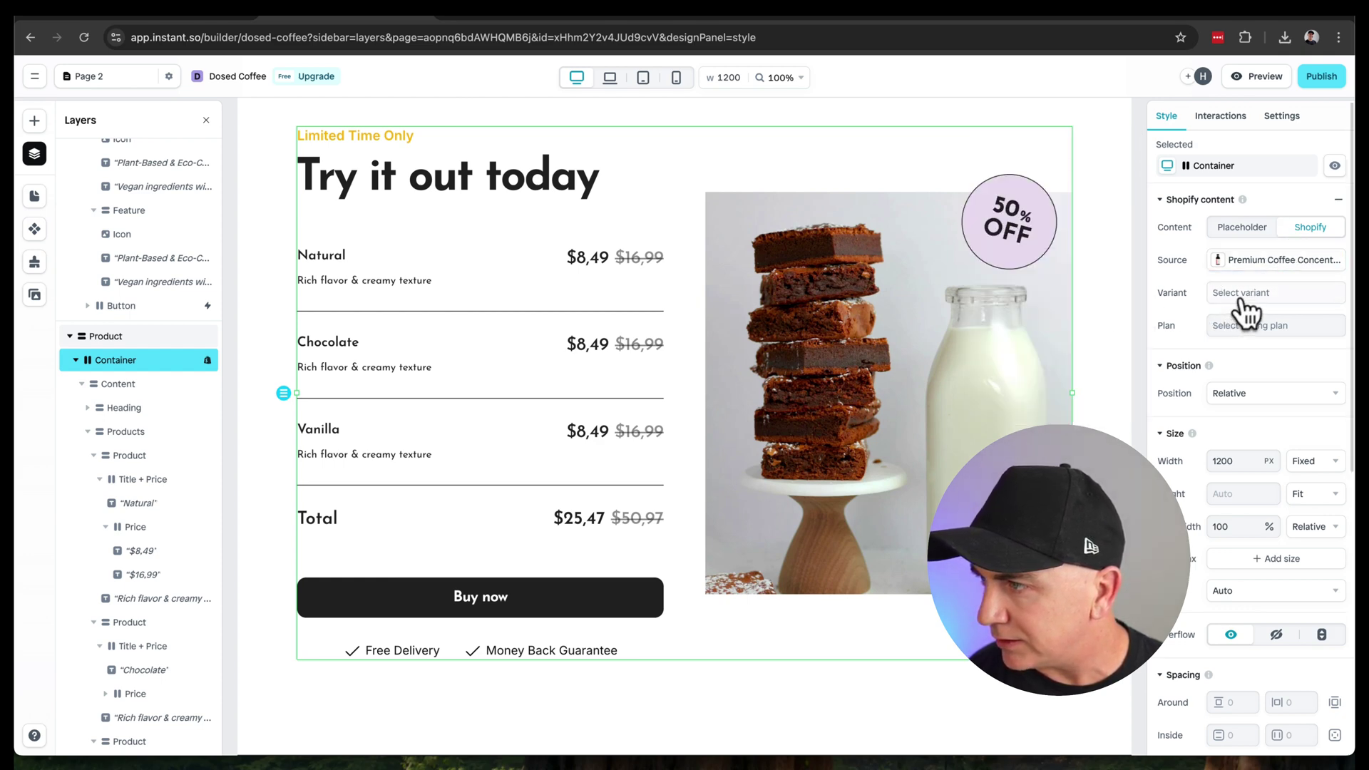
left_click(1054, 263)
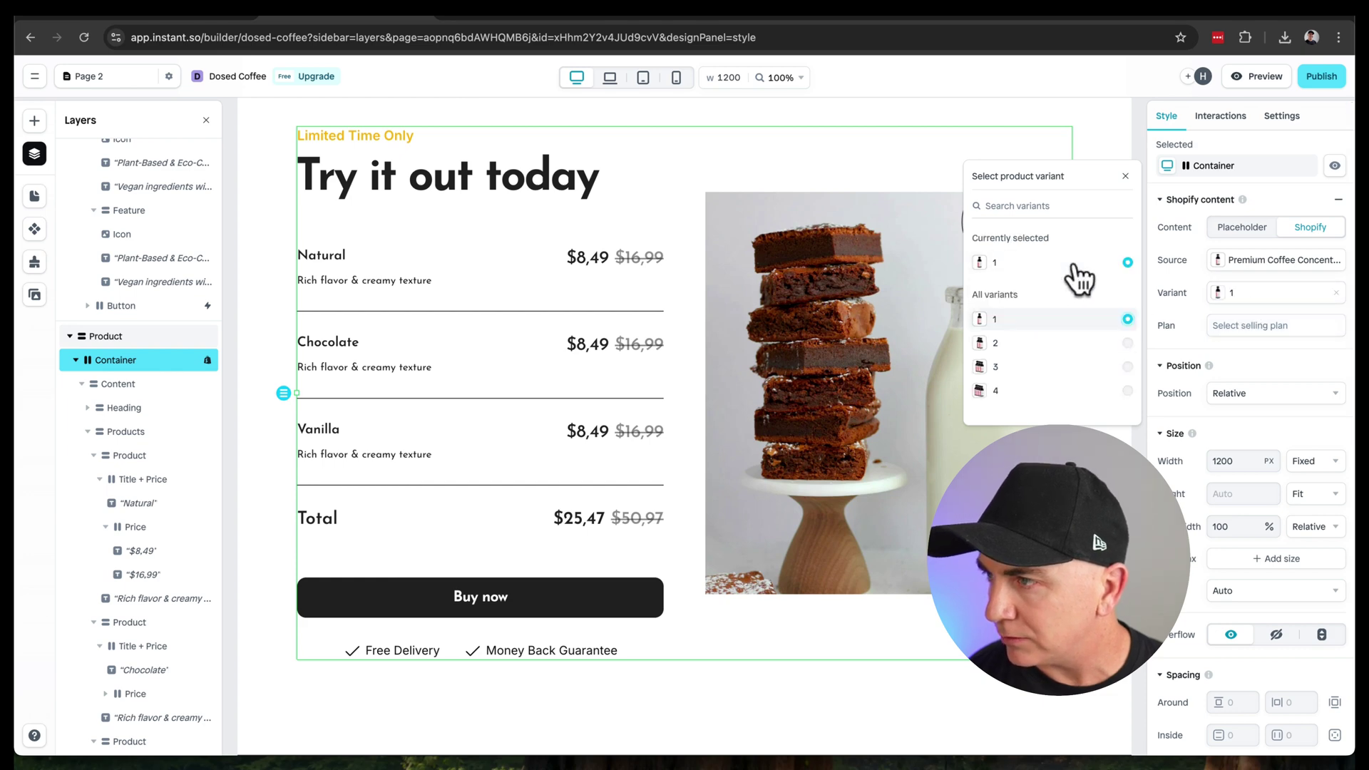
left_click(1177, 322)
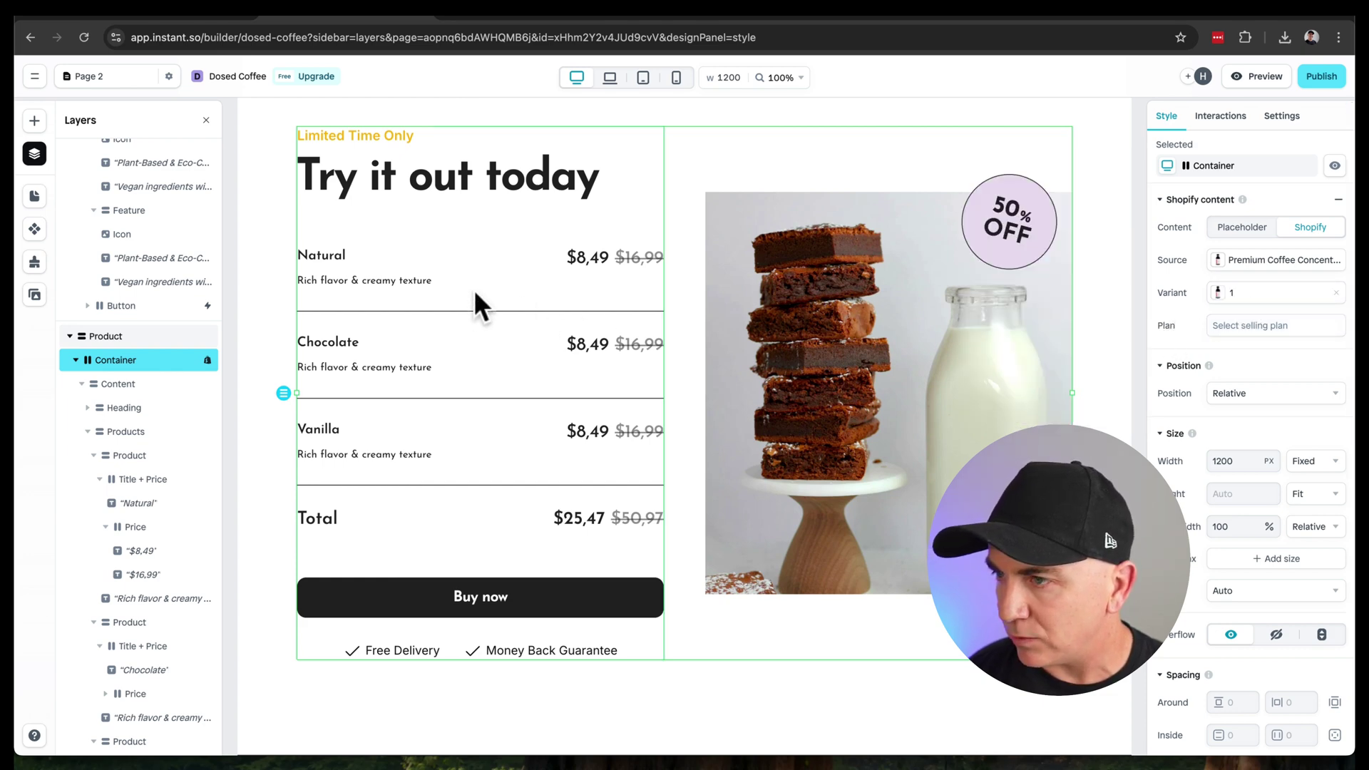
Step: Link the Natural row's $8,49 text to the product's dynamic Price and delete the struck-through $16,99 beside it
left_click(448, 349)
left_click(623, 257)
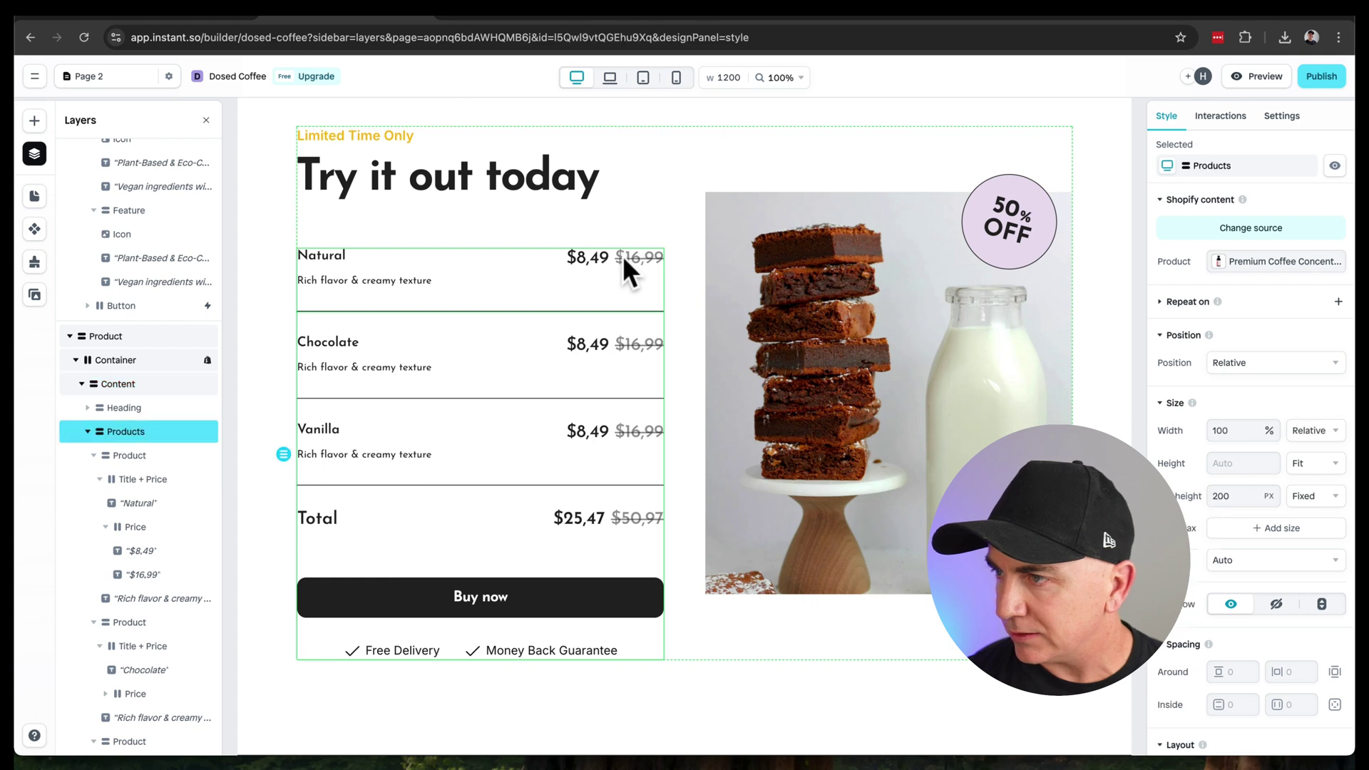
left_click(139, 479)
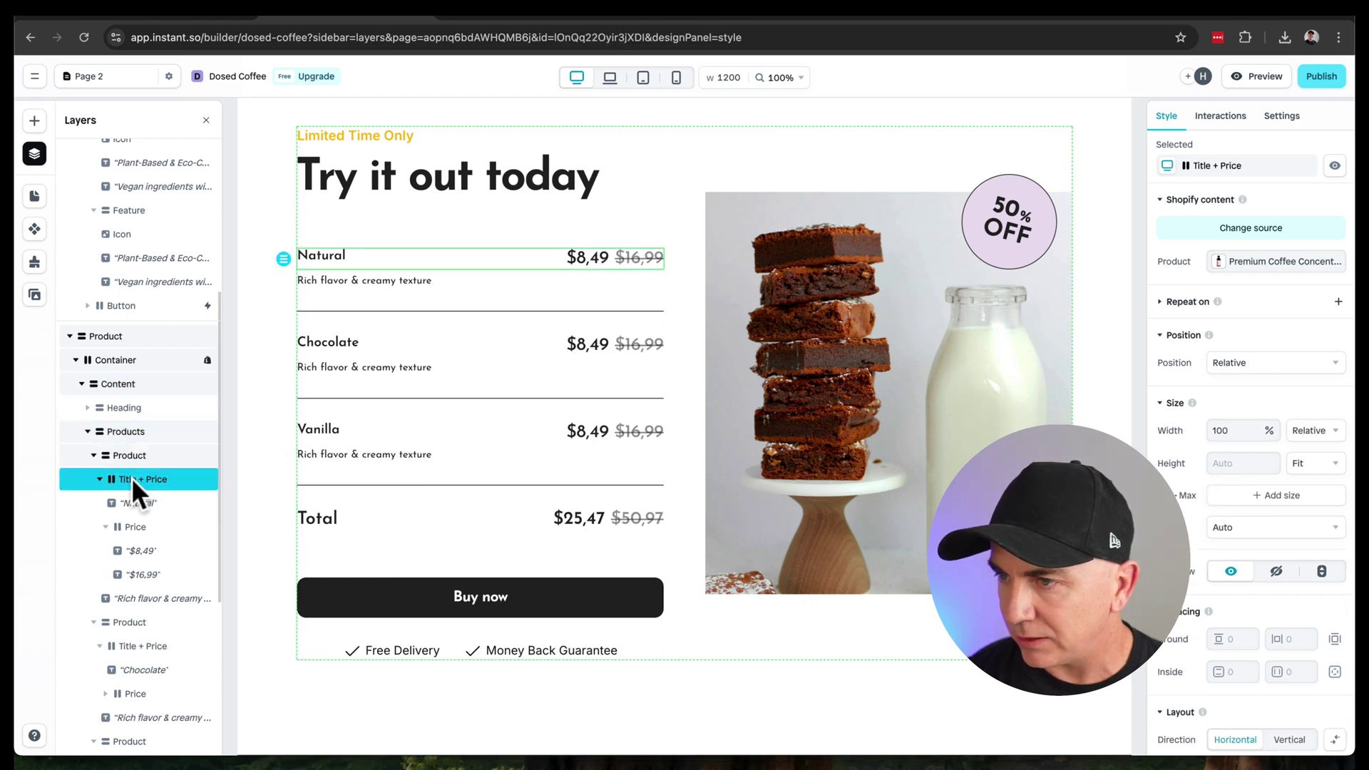
left_click(139, 551)
scroll(1191, 470, "down", 5)
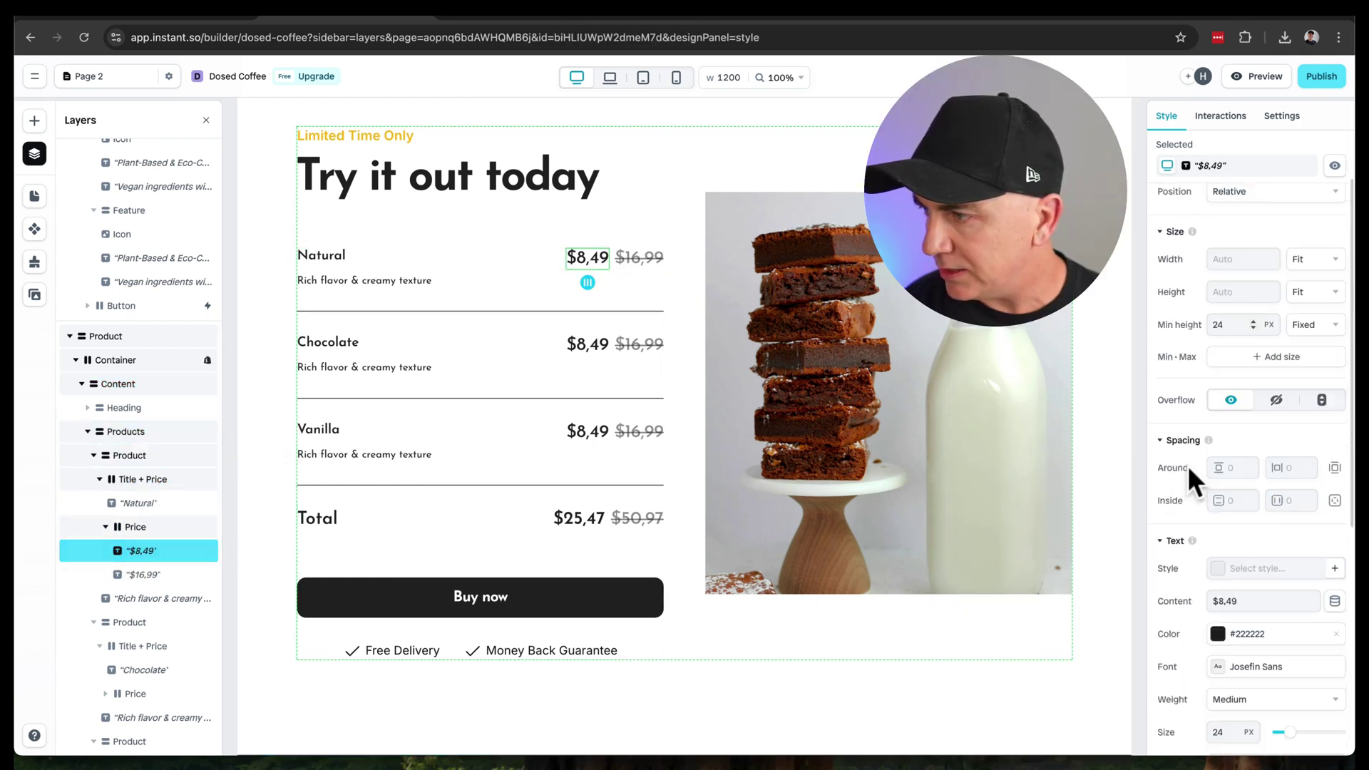
scroll(1187, 465, "down", 1)
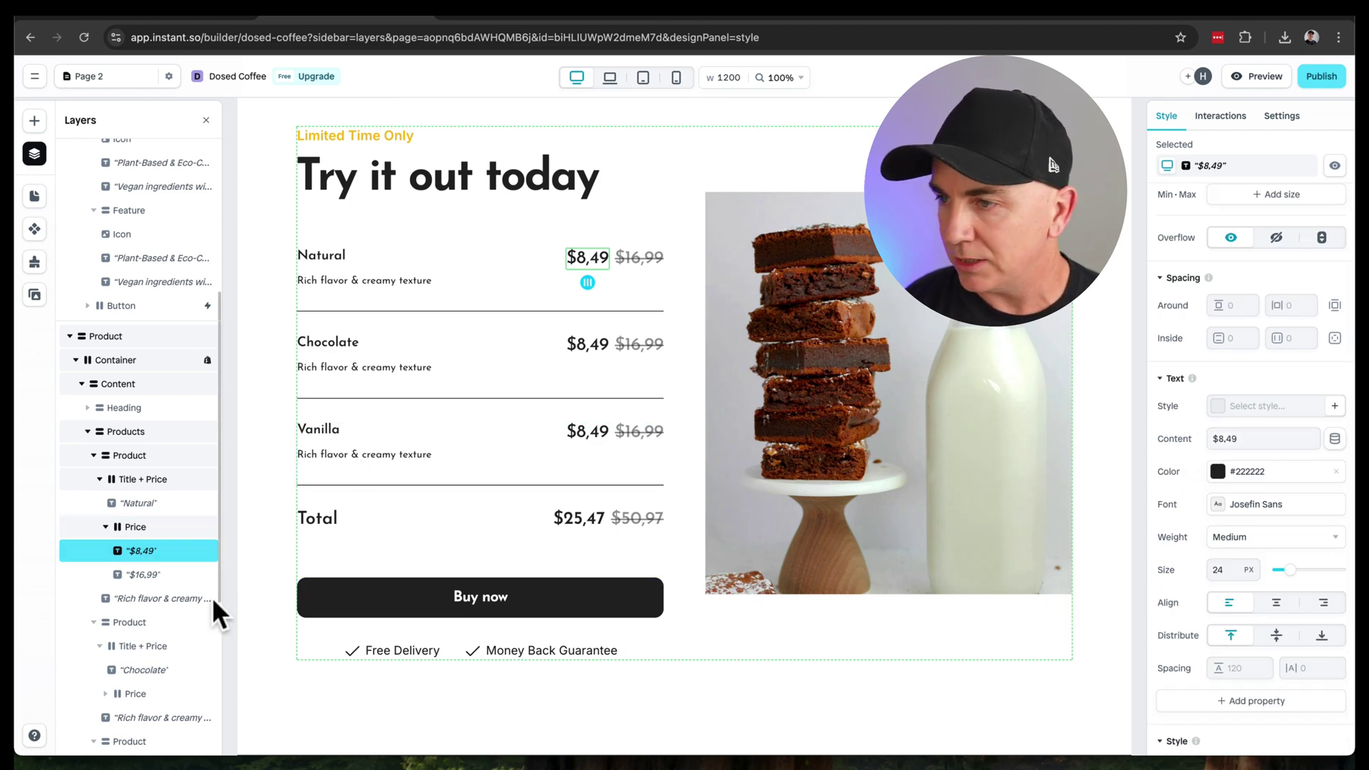
left_click(135, 550)
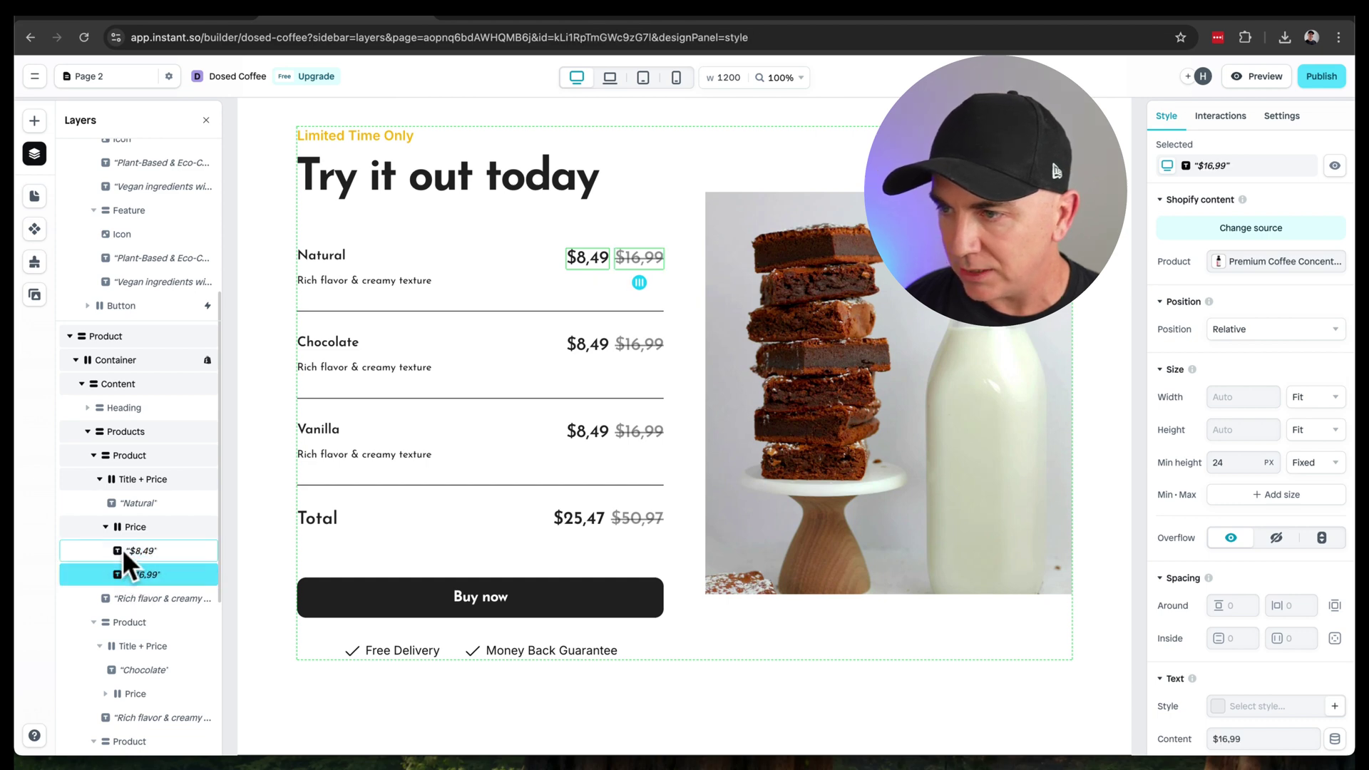
left_click(122, 549)
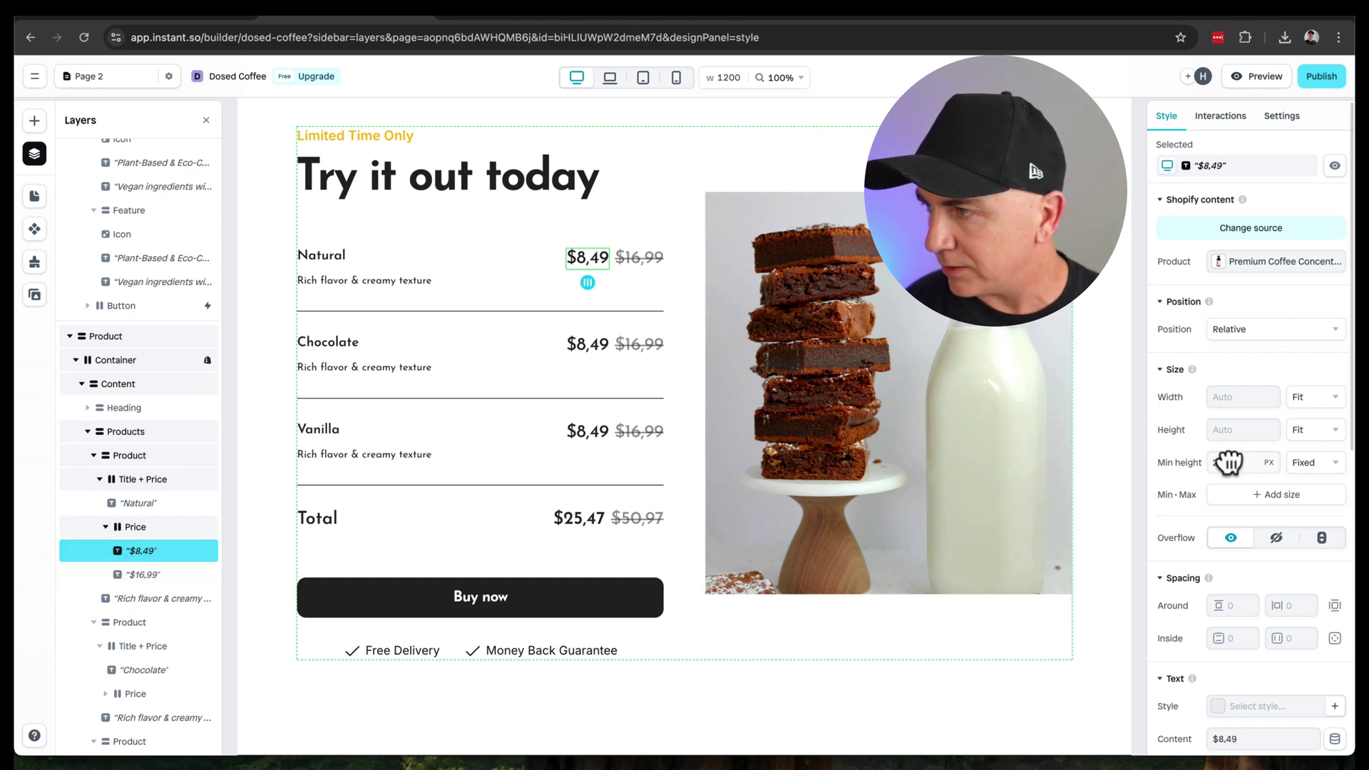
scroll(1229, 462, "down", 4)
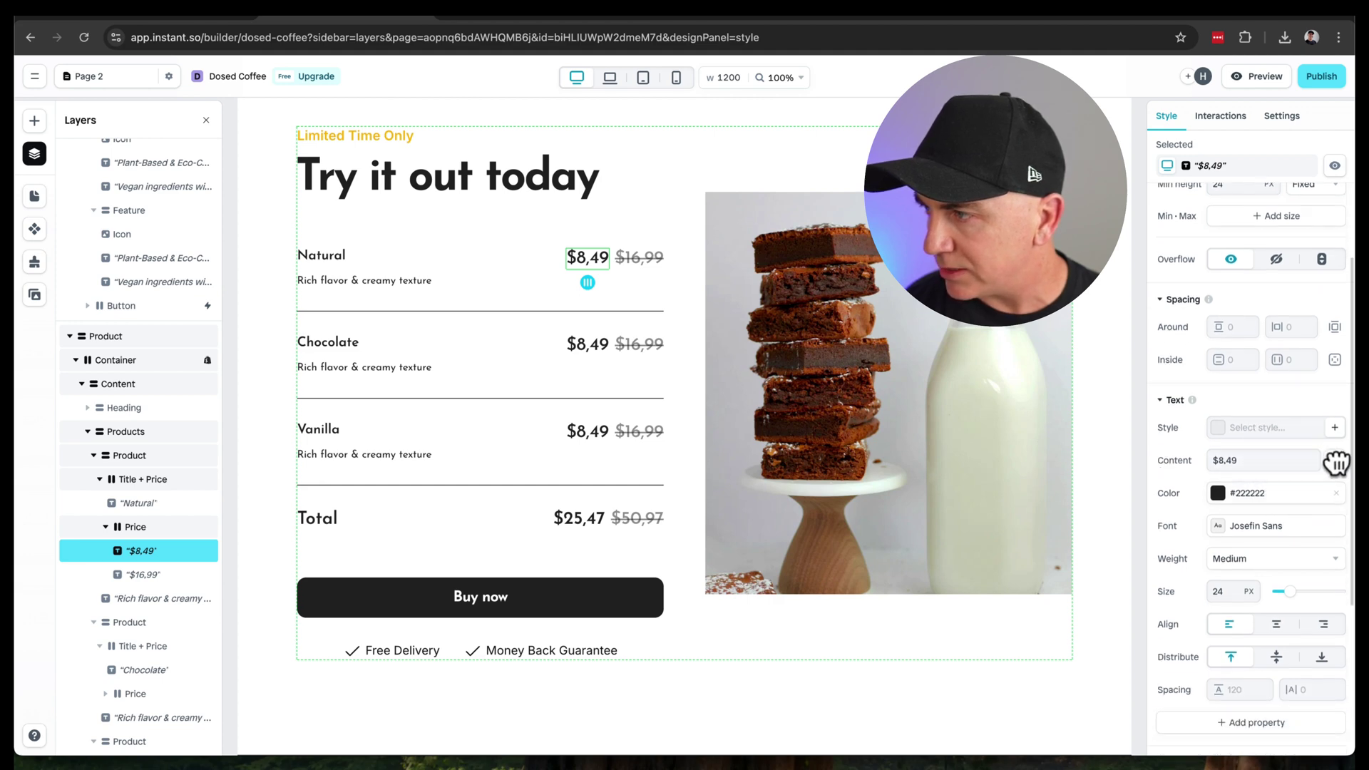
left_click(1334, 461)
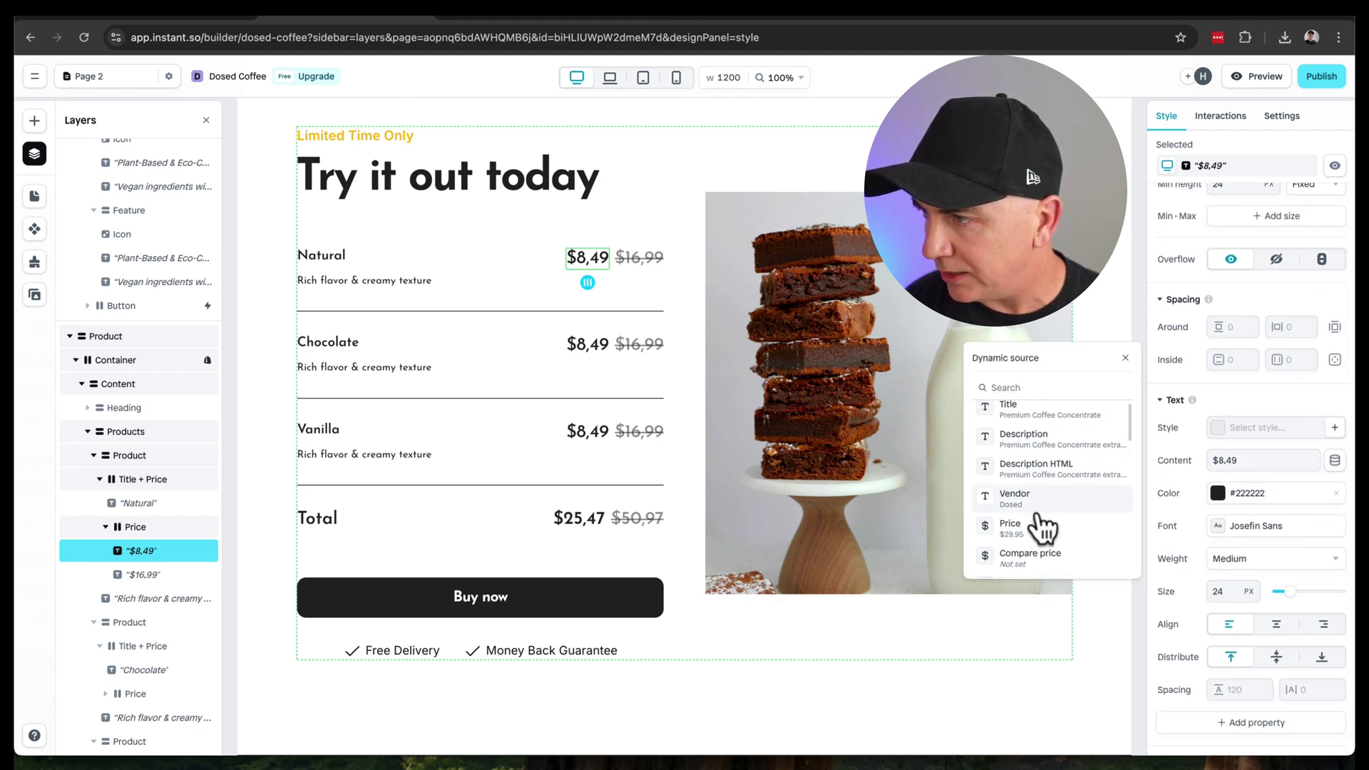
scroll(1035, 525, "down", 1)
scroll(1029, 515, "up", 1)
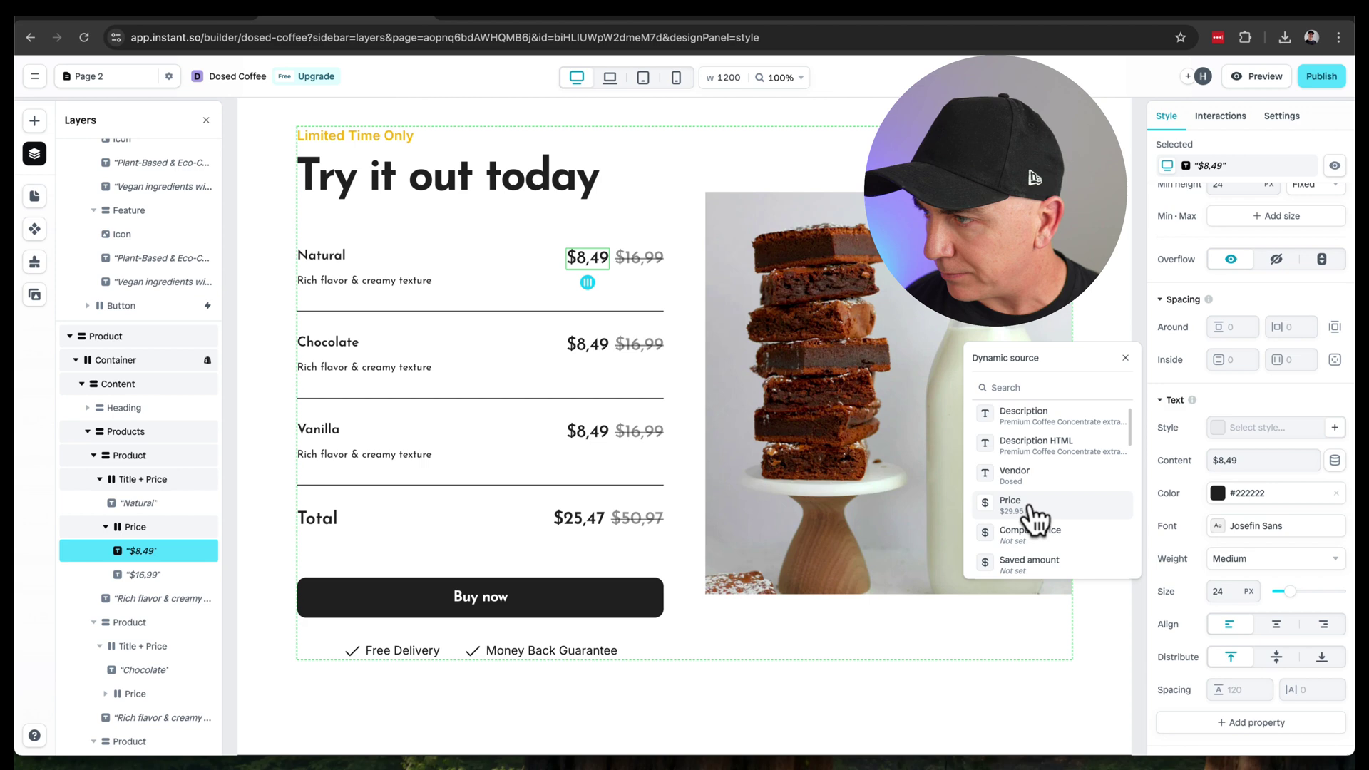
left_click(1048, 506)
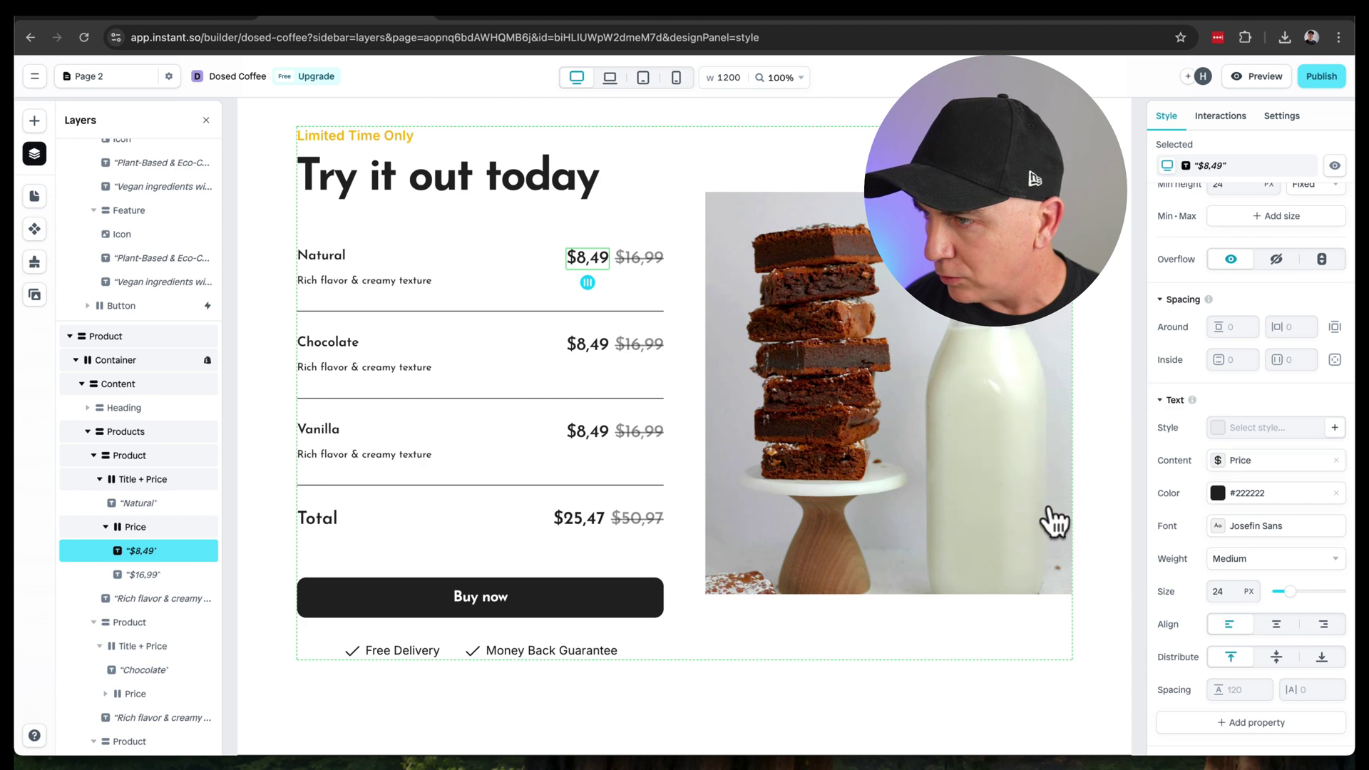
left_click(636, 258)
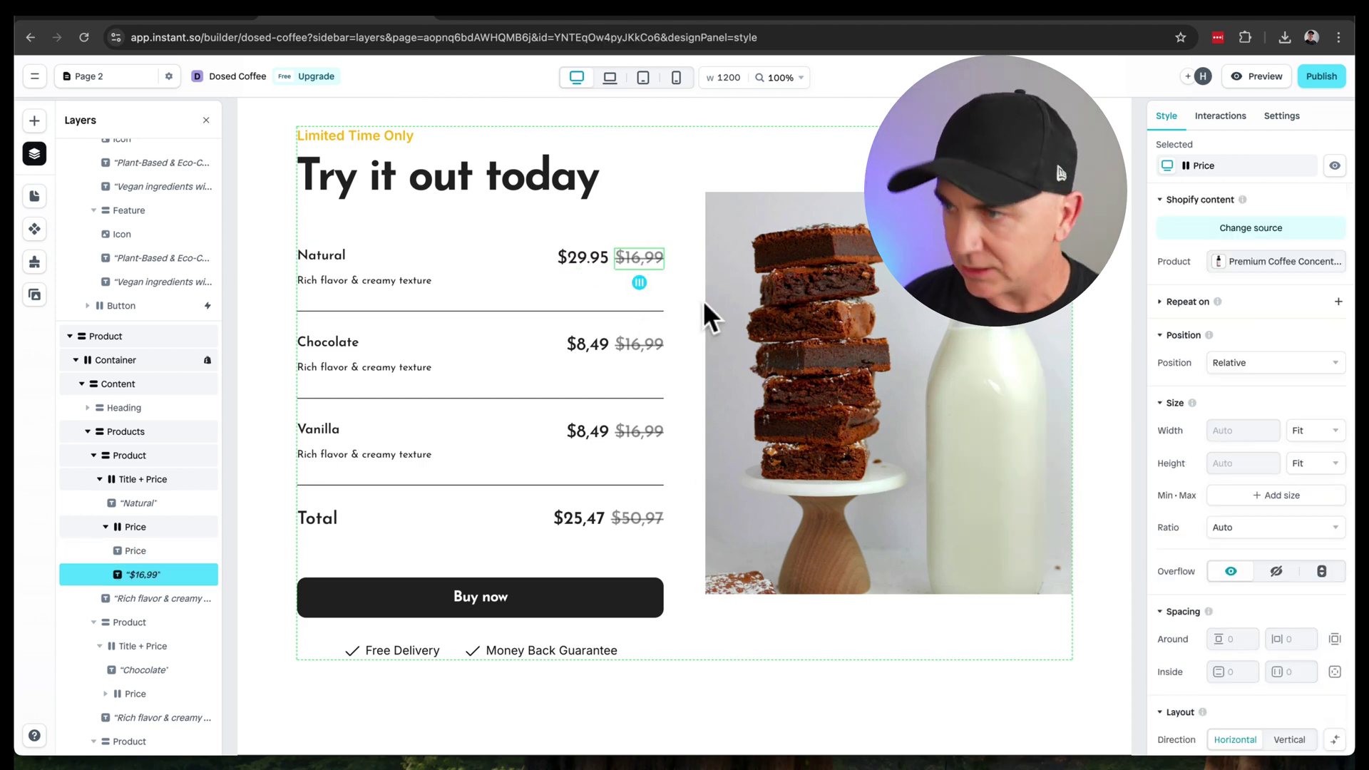
key("Delete")
Step: Switch the offer container's Premium Coffee Concentrate variant from 1 to the one priced $57.95
left_click(596, 343)
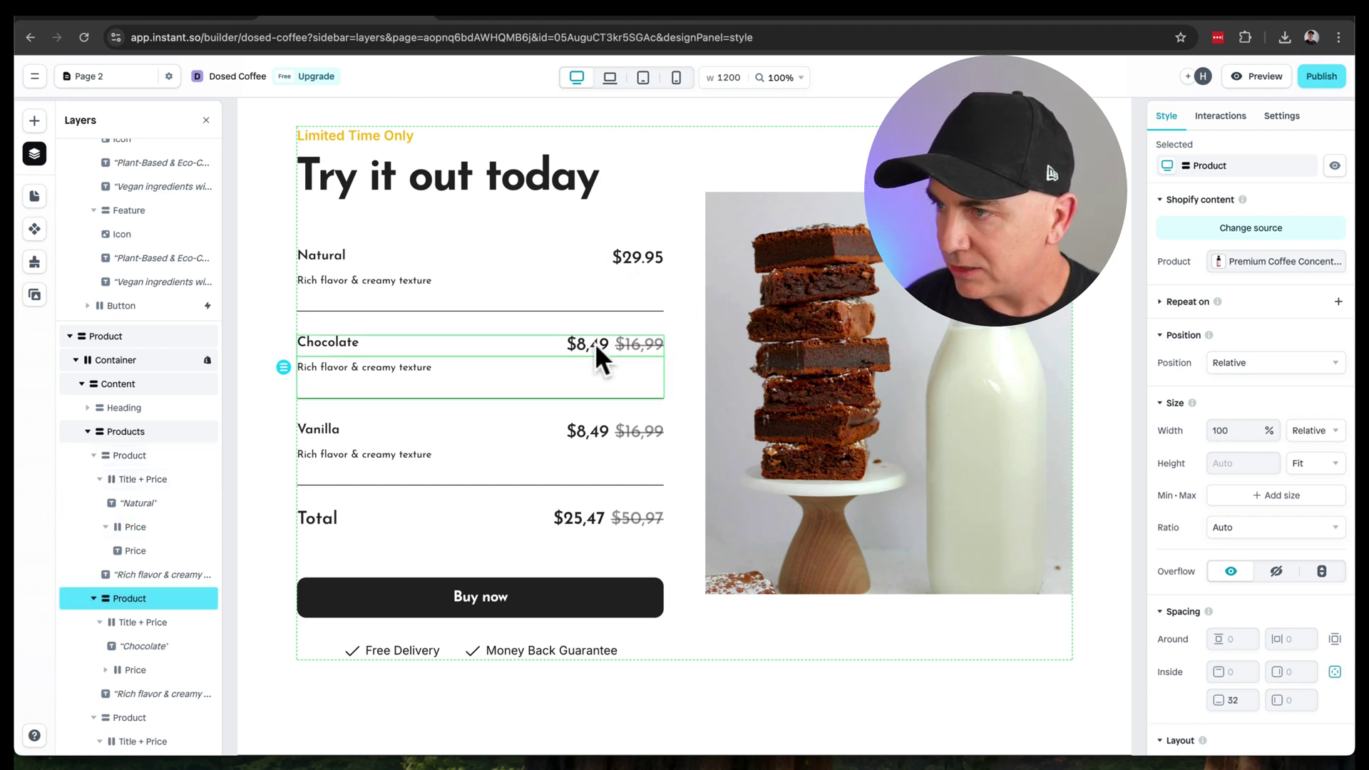
mouse_move(1173, 314)
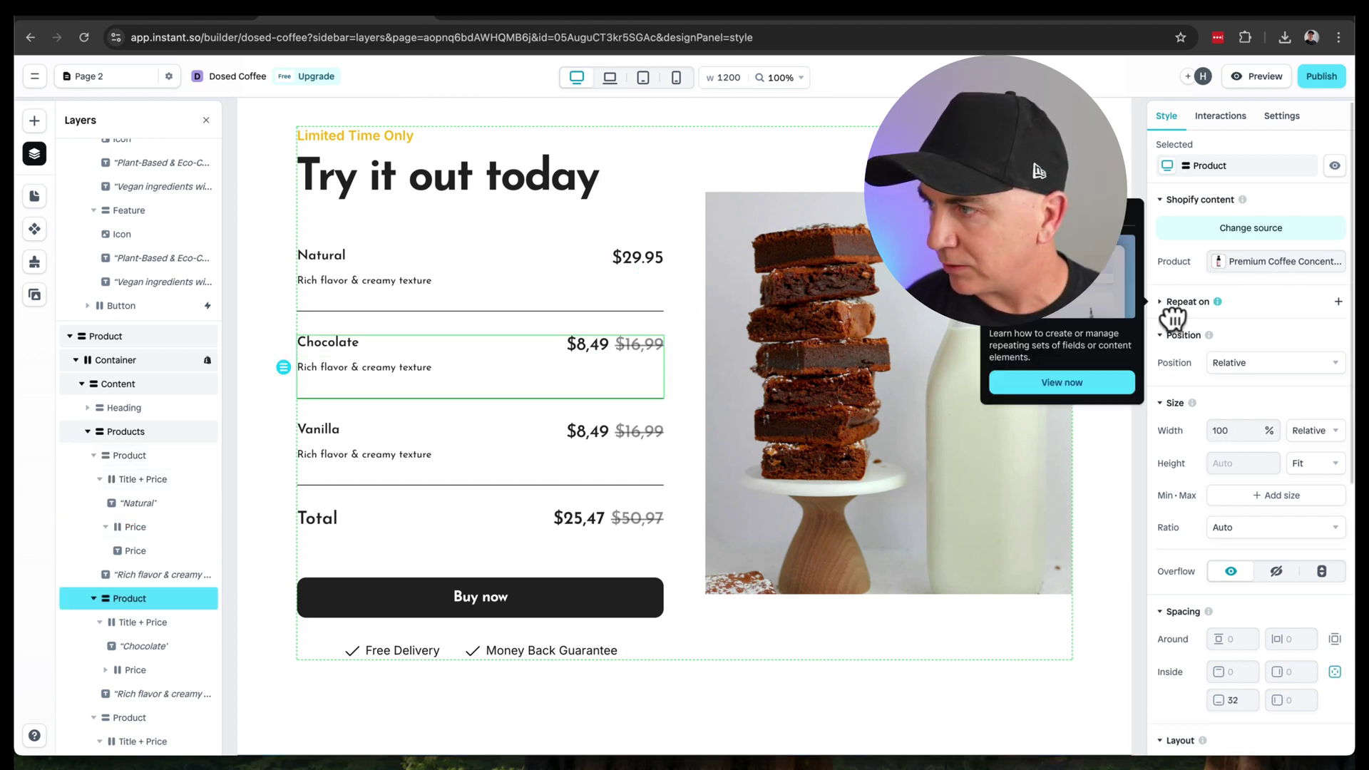
left_click(1274, 229)
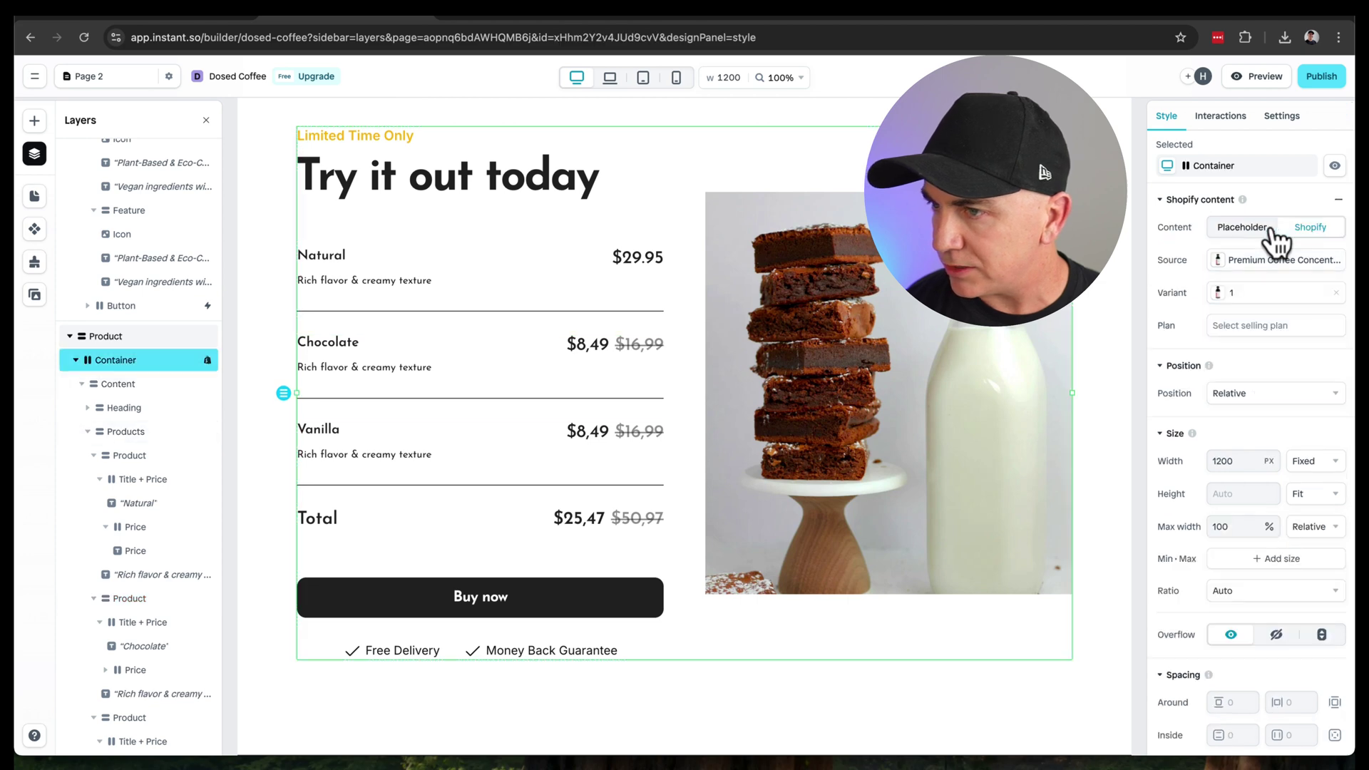
left_click(1247, 294)
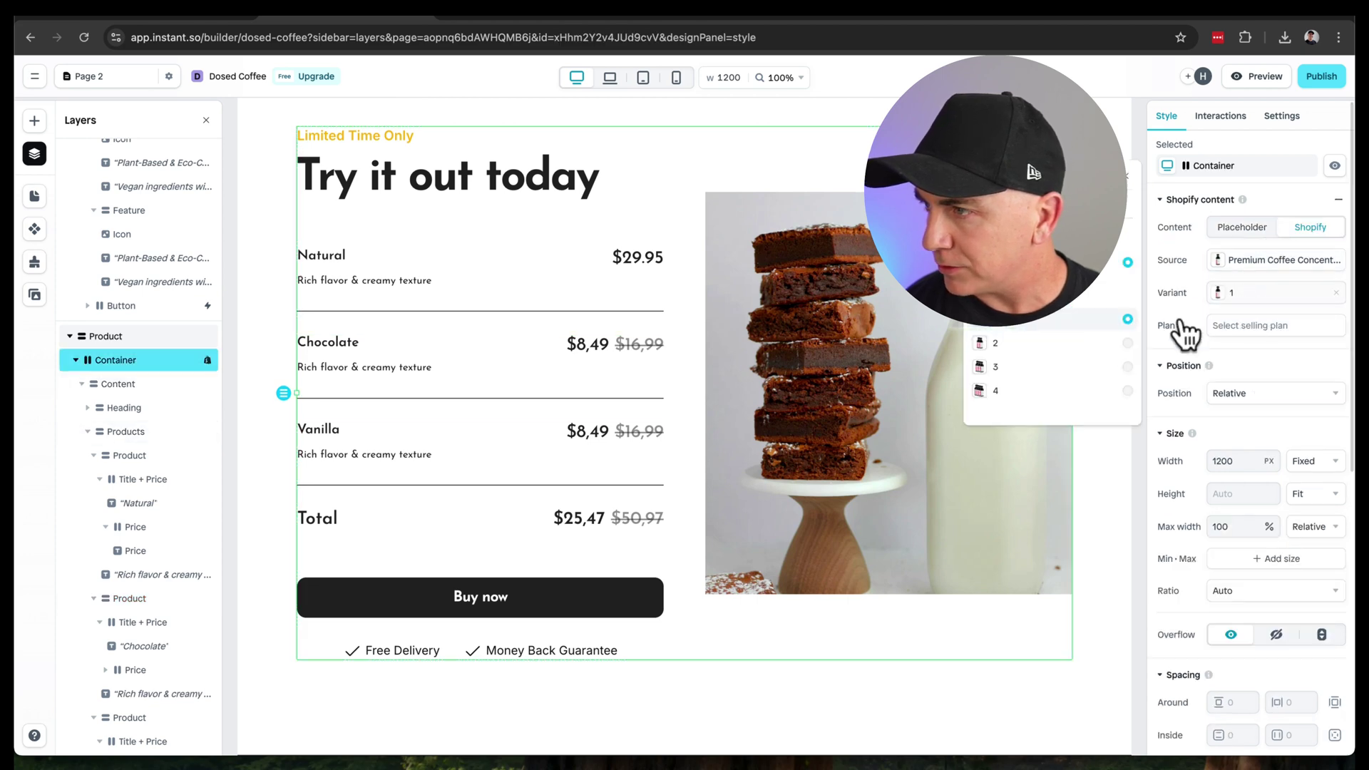
left_click(1260, 199)
Step: Link the Chocolate row's $8,49 text to the product's dynamic Price and delete the struck-through $16,99 beside it
left_click(572, 348)
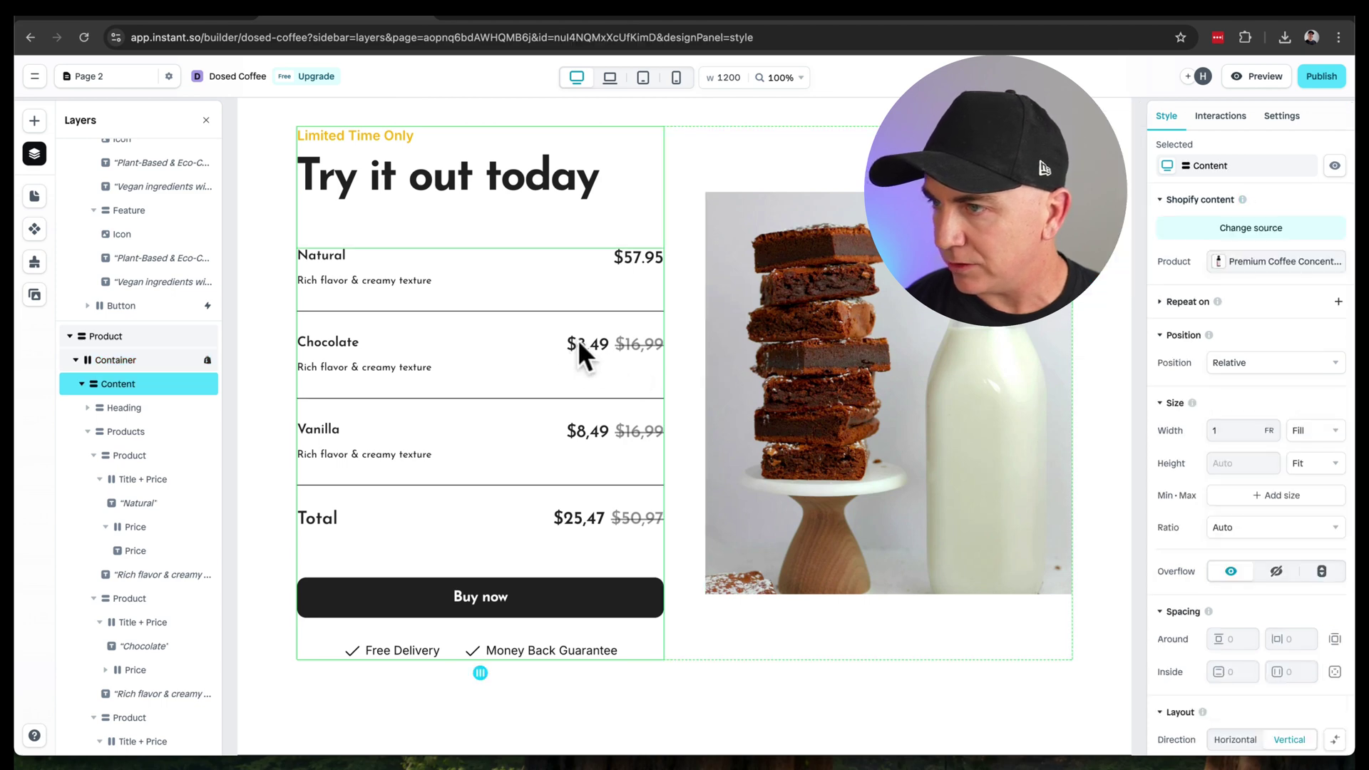
left_click(579, 341)
left_click(585, 344)
left_click(586, 345)
left_click(585, 343)
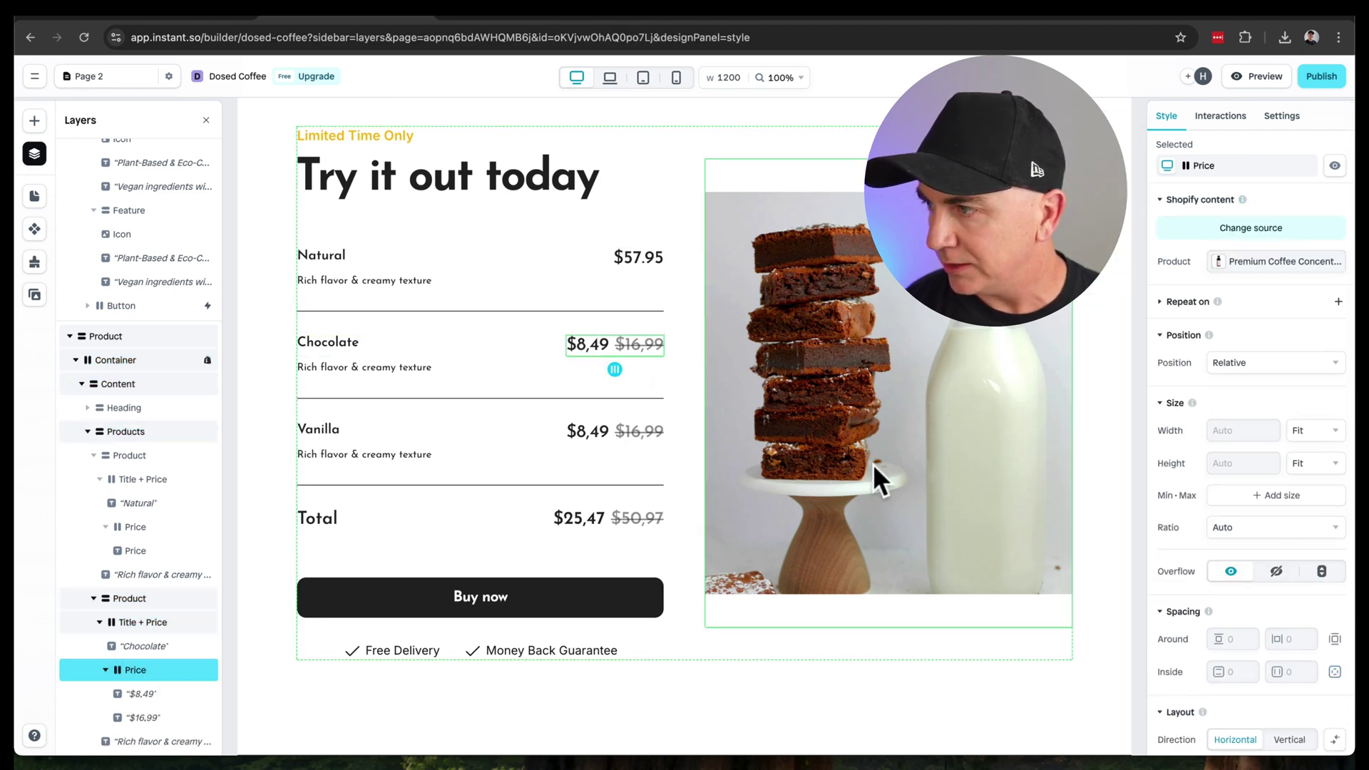
scroll(1294, 528, "down", 5)
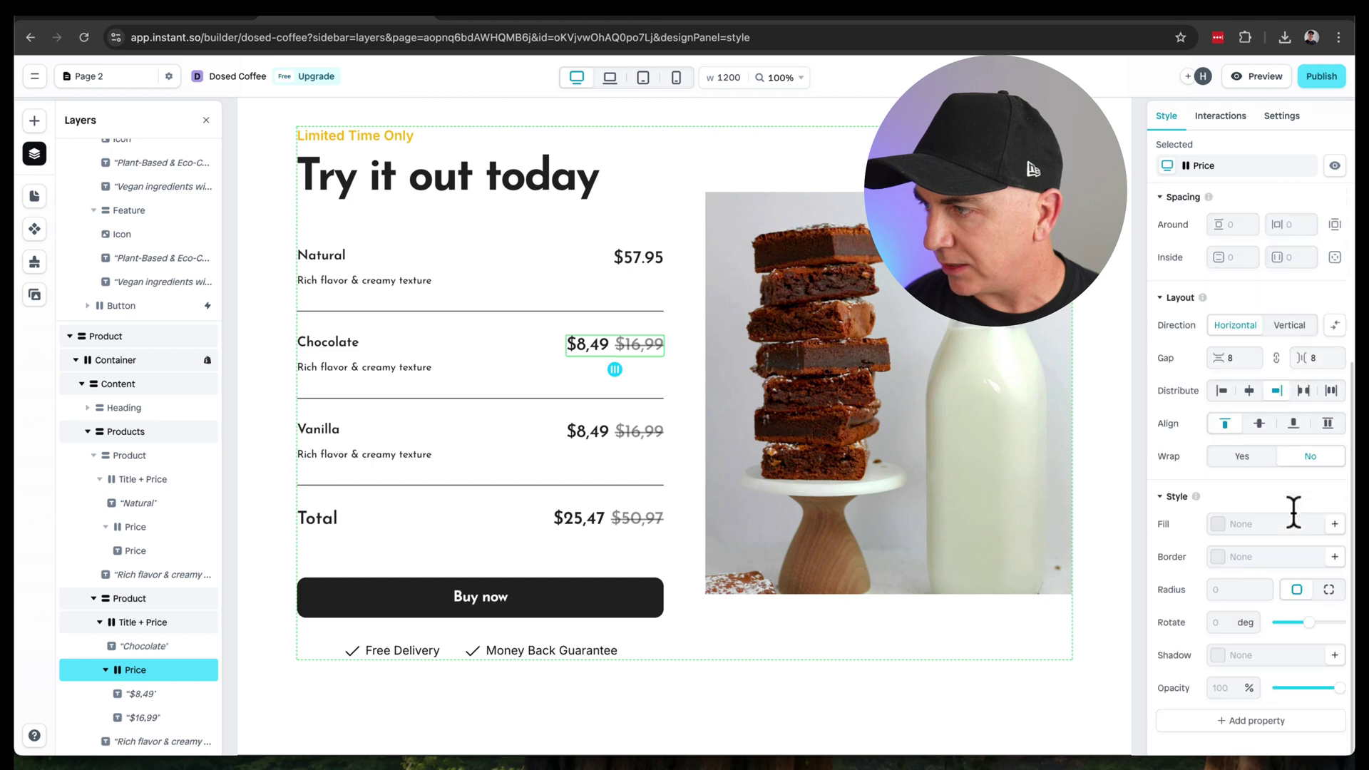
left_click(596, 347)
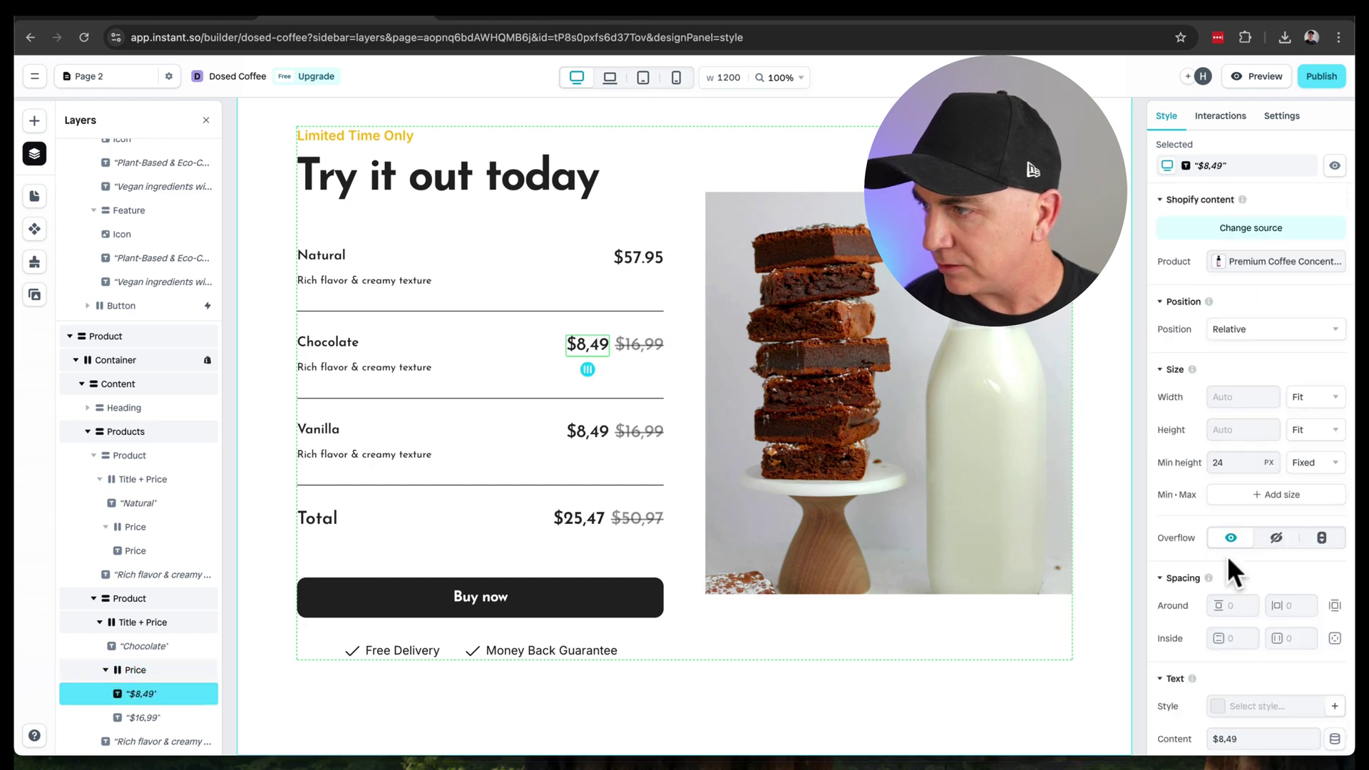
scroll(1229, 571, "down", 3)
left_click(1339, 622)
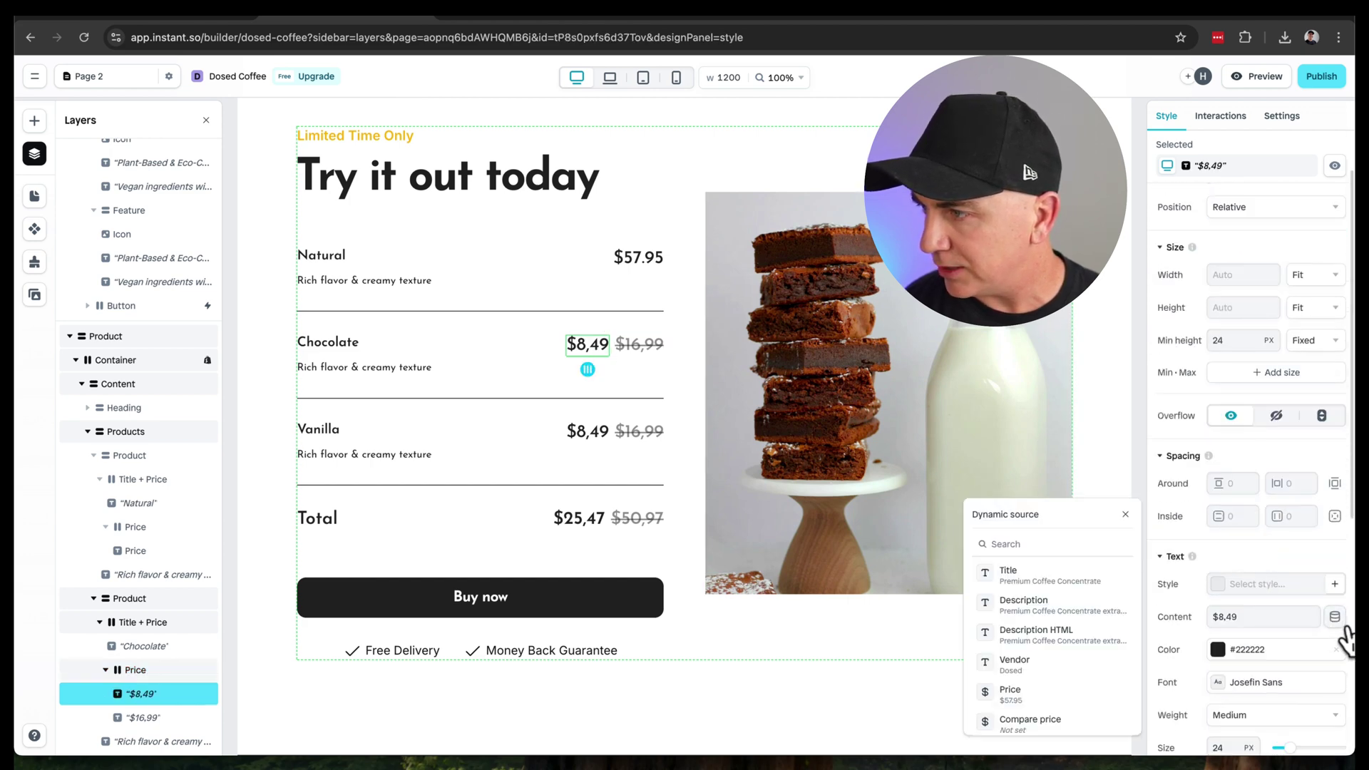
scroll(1042, 592, "down", 2)
left_click(1051, 671)
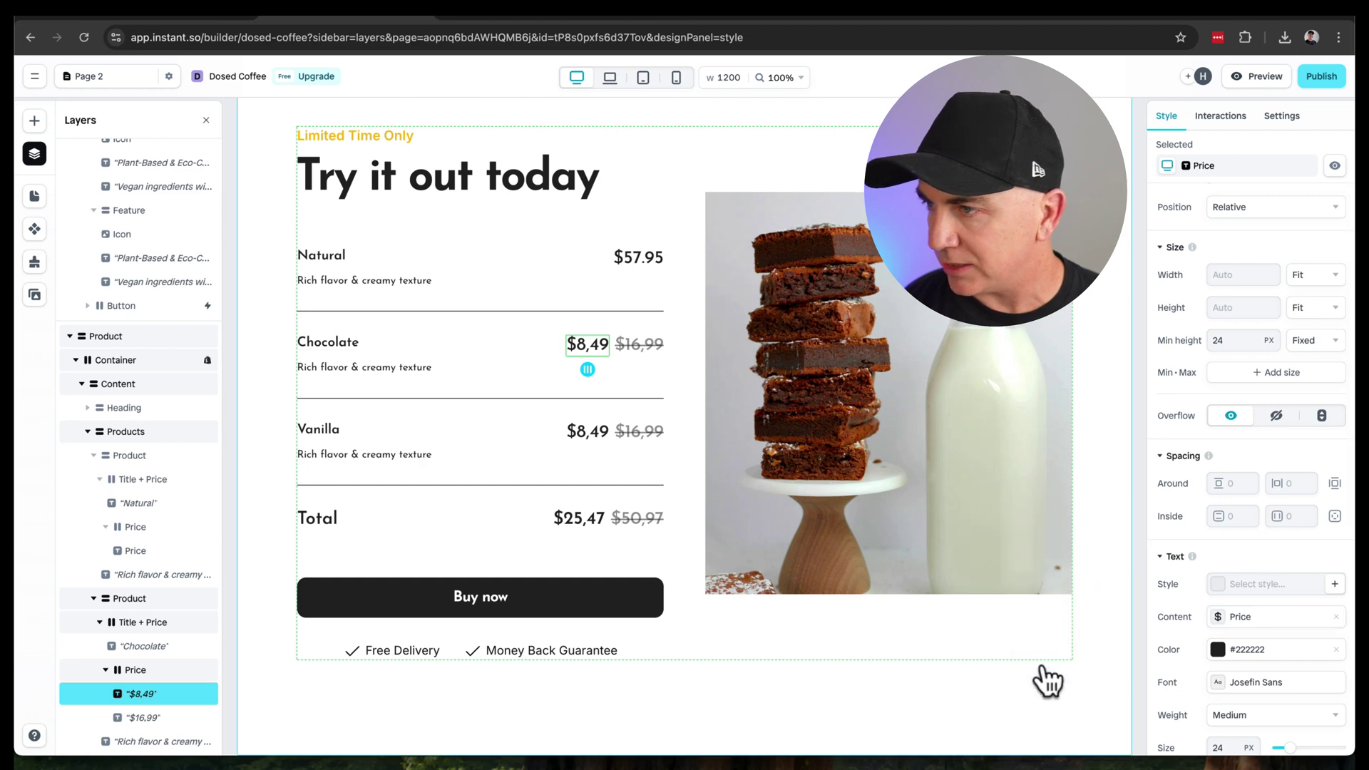
left_click(644, 347)
key("Delete")
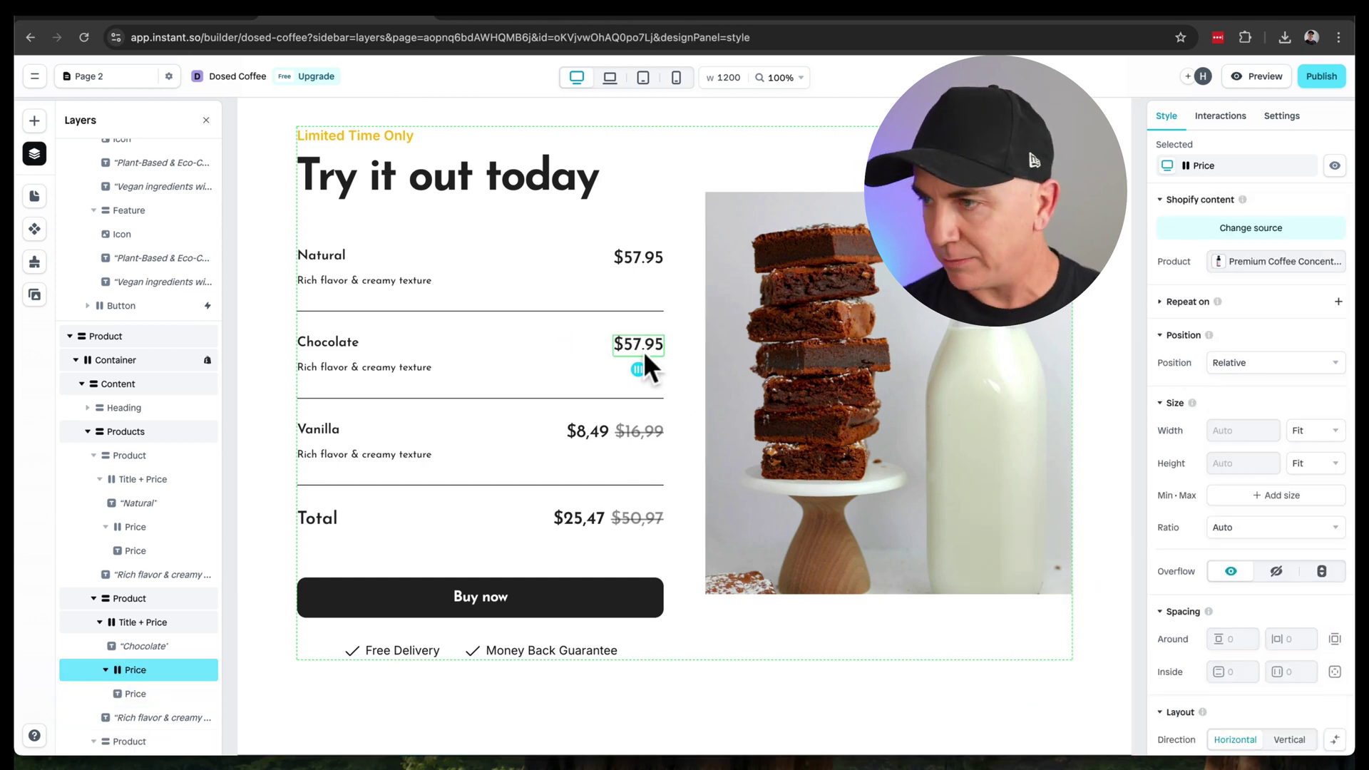
Step: Link the Natural row's title text to the product's dynamic Variant title
left_click(314, 263)
left_click(314, 257)
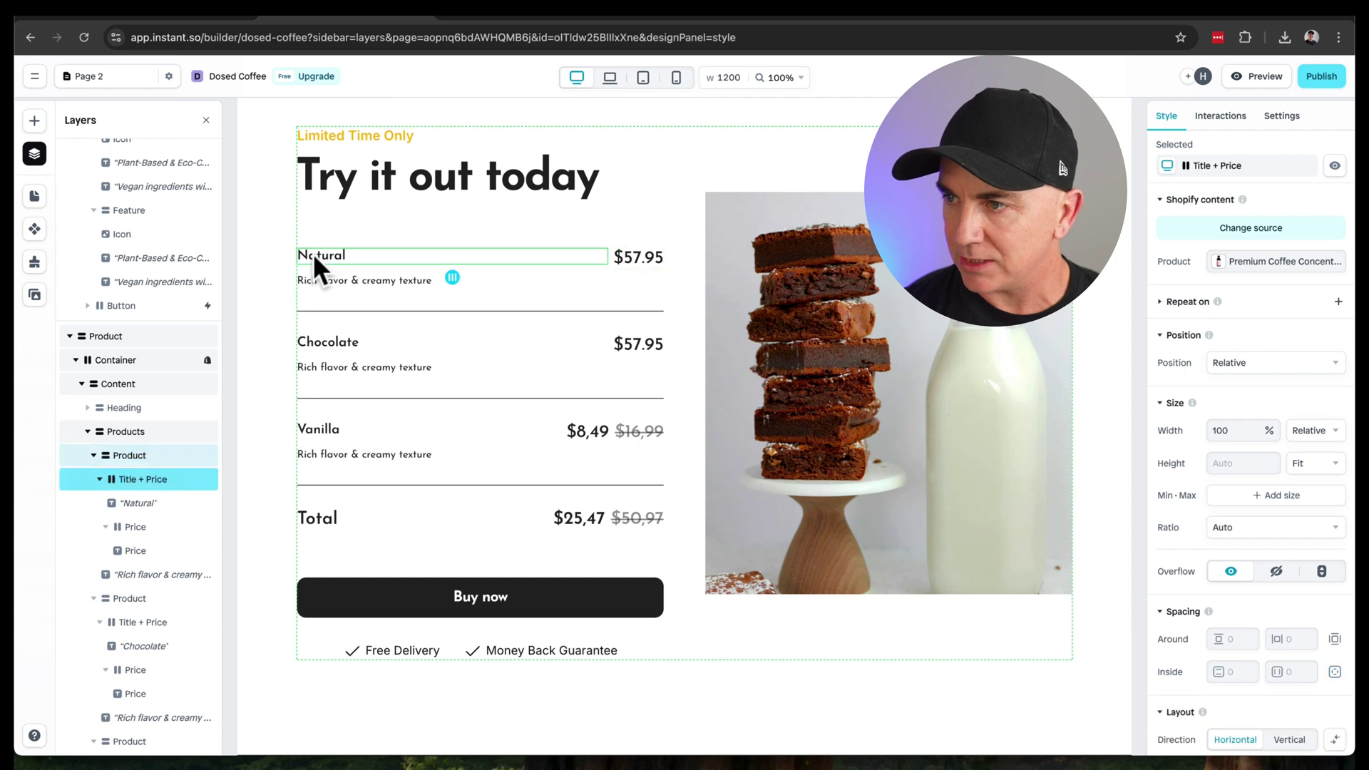
left_click(315, 255)
scroll(1228, 499, "down", 3)
scroll(1227, 499, "down", 3)
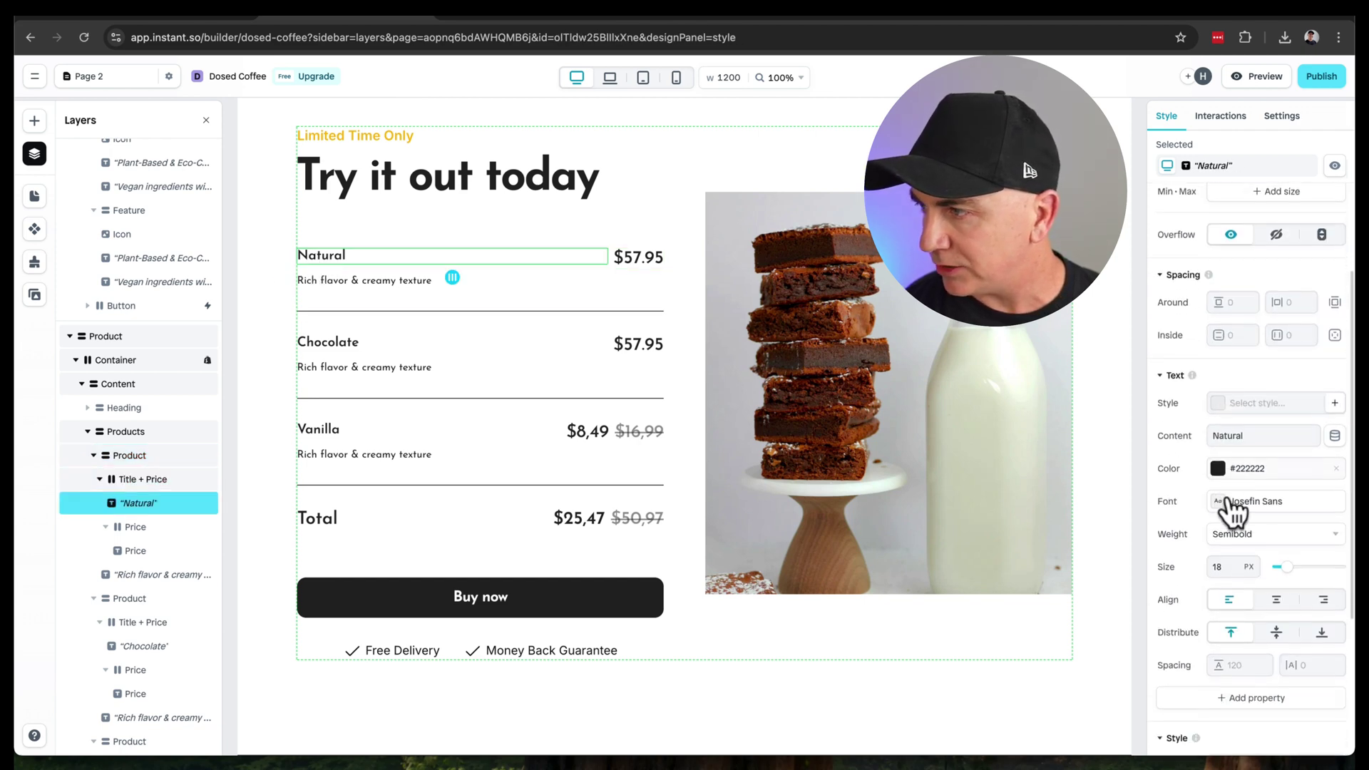
left_click(1334, 435)
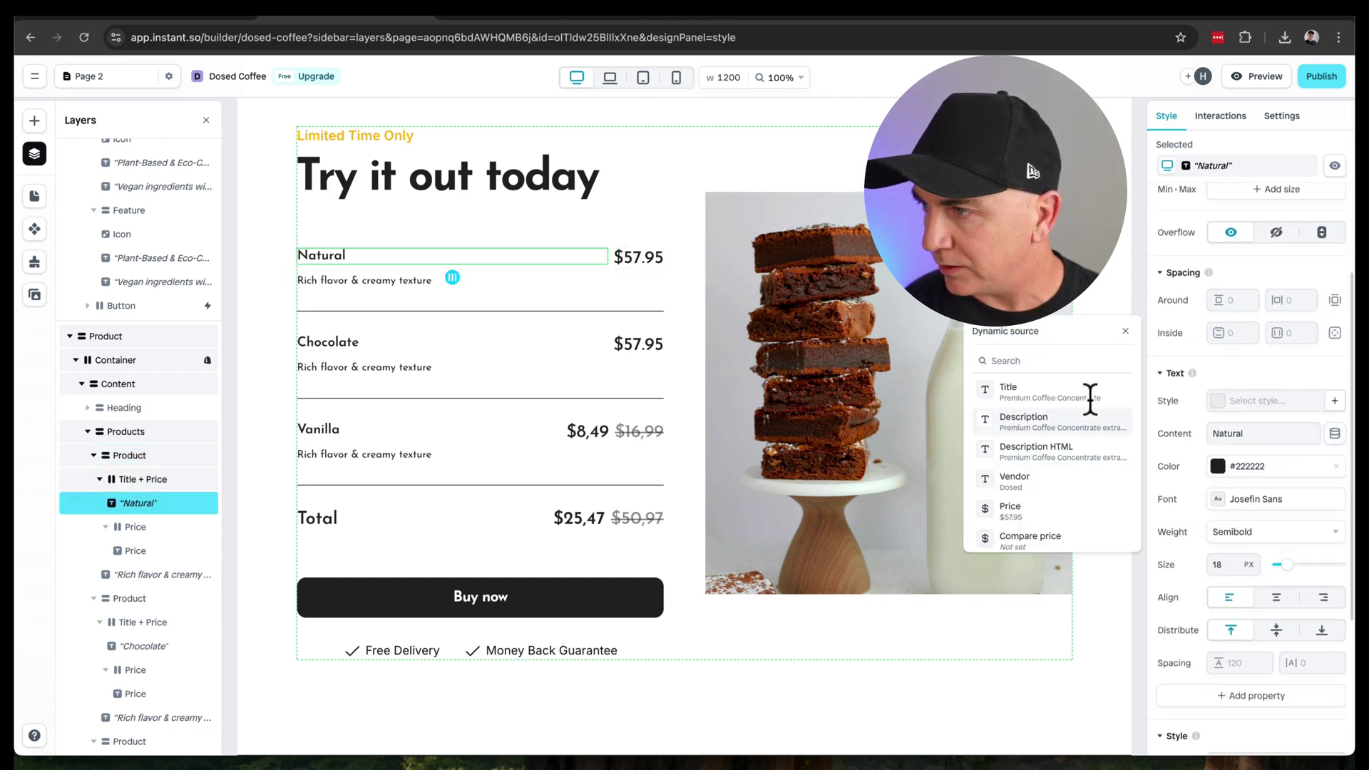
scroll(1034, 492, "down", 5)
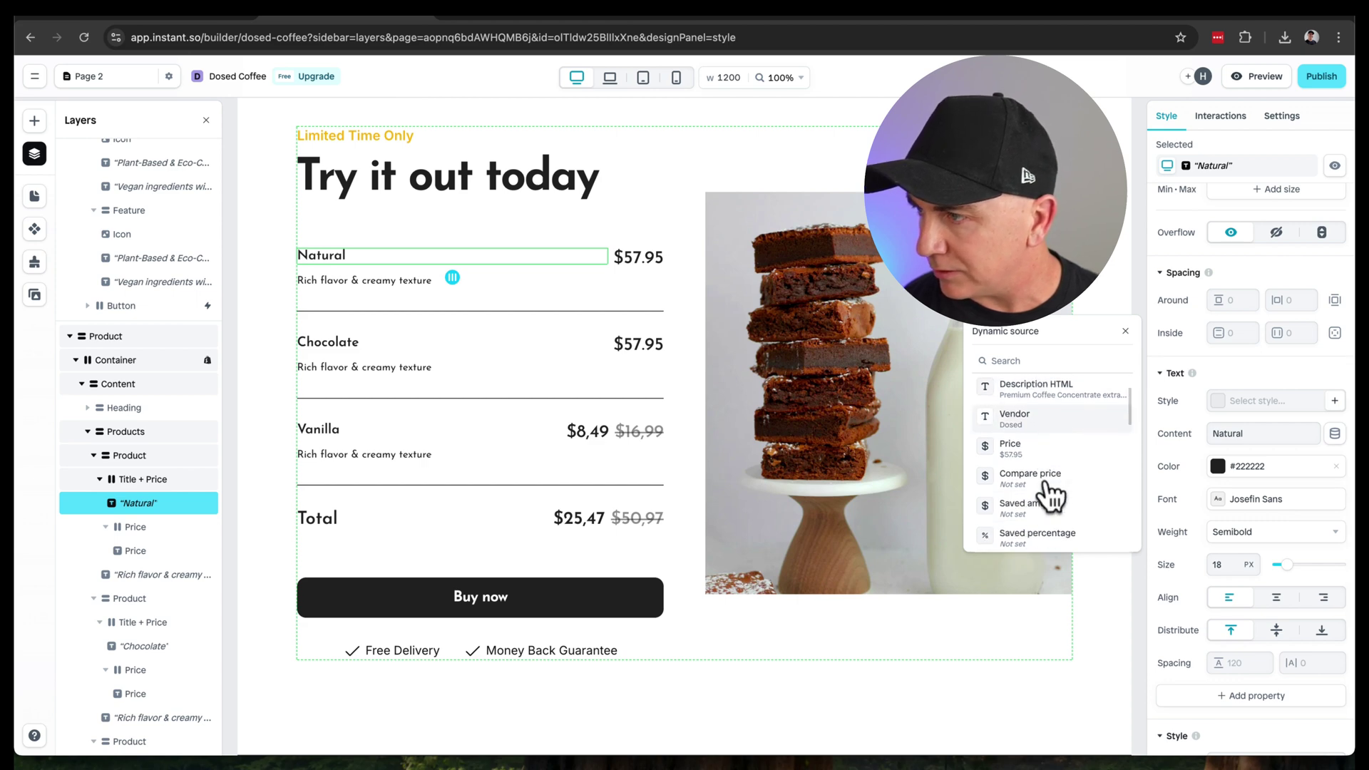
left_click(1026, 462)
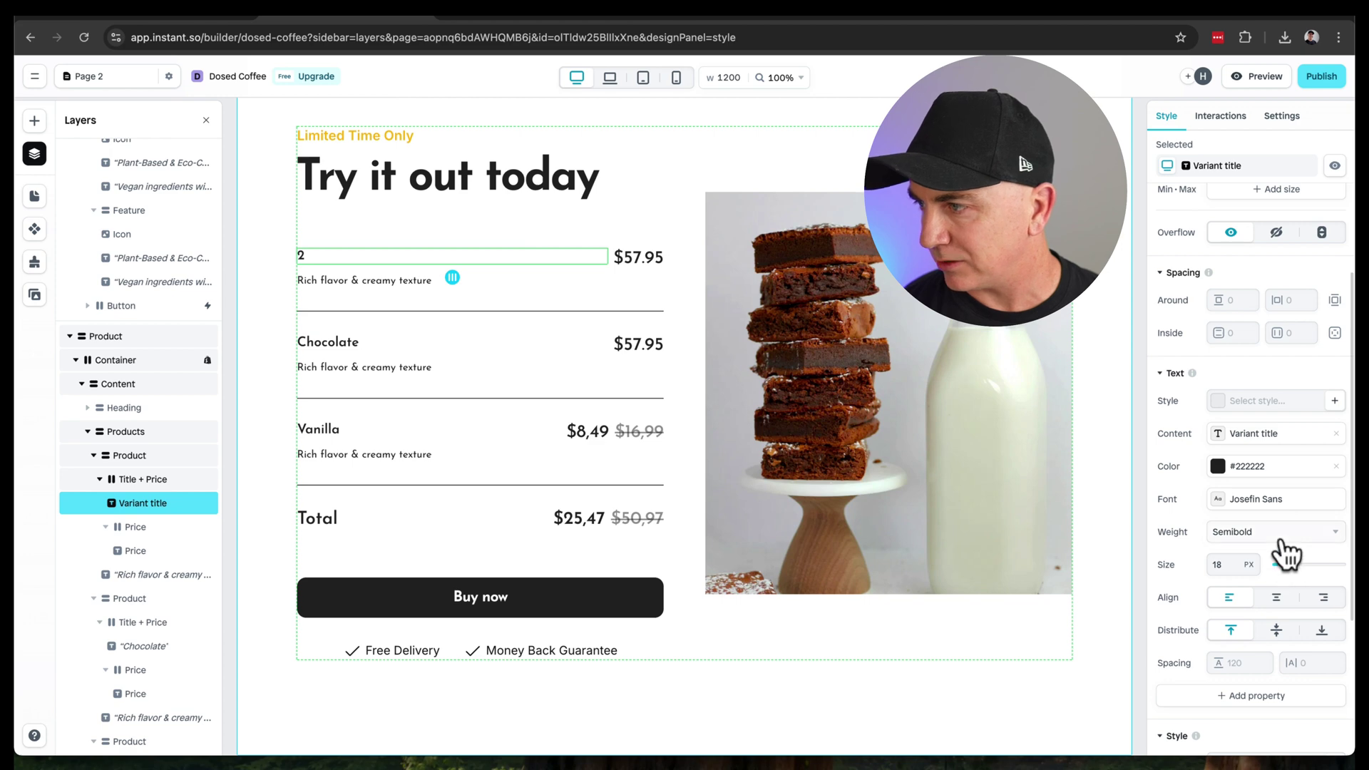
Step: Look through the product's other dynamic text sources for the first row's title
left_click(1326, 433)
scroll(1045, 394, "up", 5)
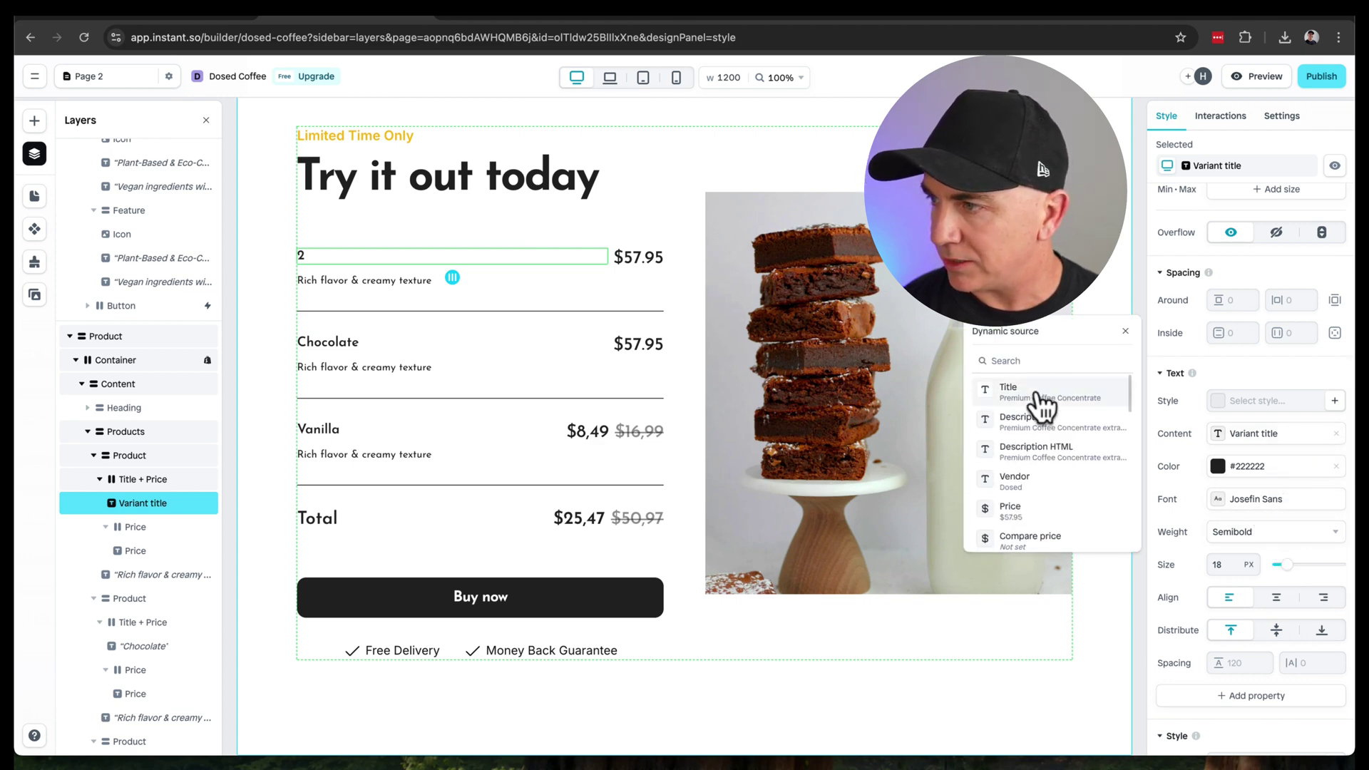
key("Escape")
left_click(1255, 532)
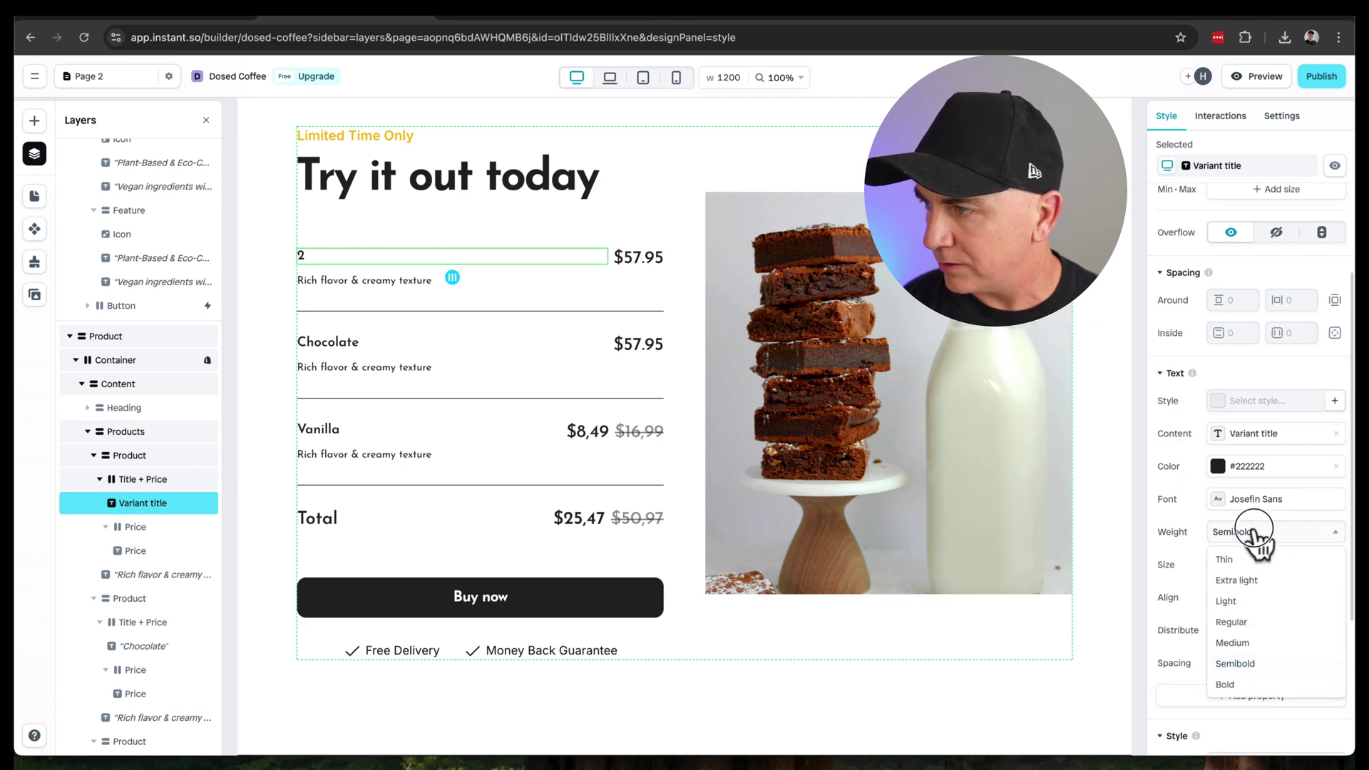
left_click(1241, 440)
left_click(1244, 443)
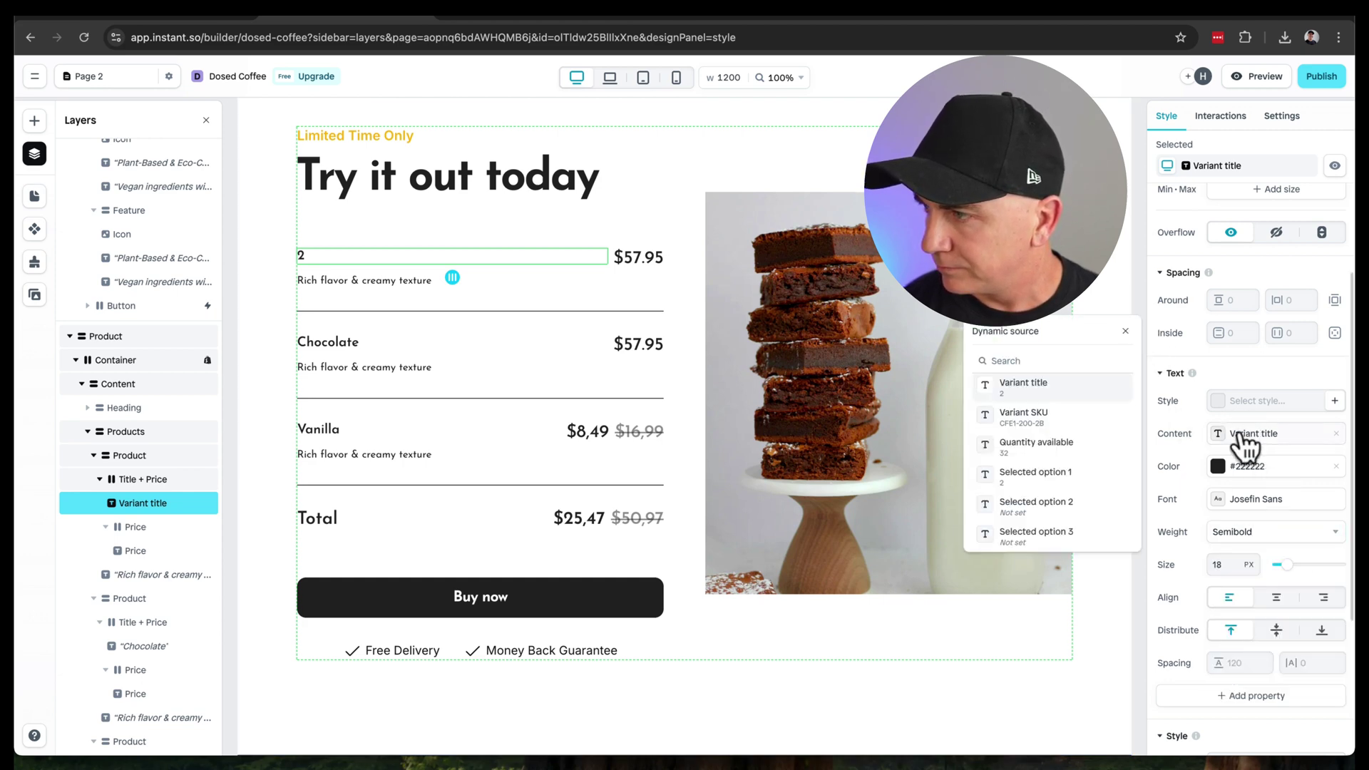
scroll(1030, 402, "up", 3)
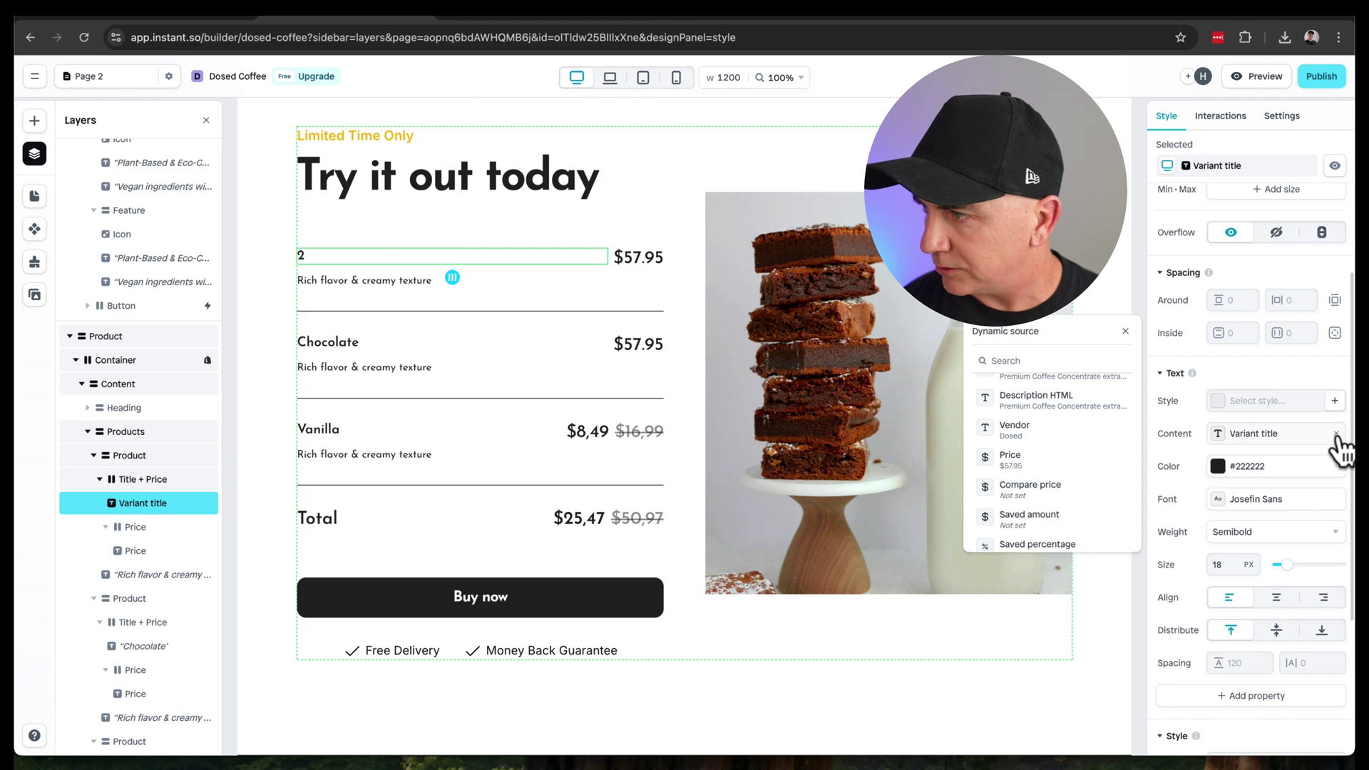
Step: Remove the dynamic source from the first offer row's title and set its text to "1 Bottle"
left_click(1336, 434)
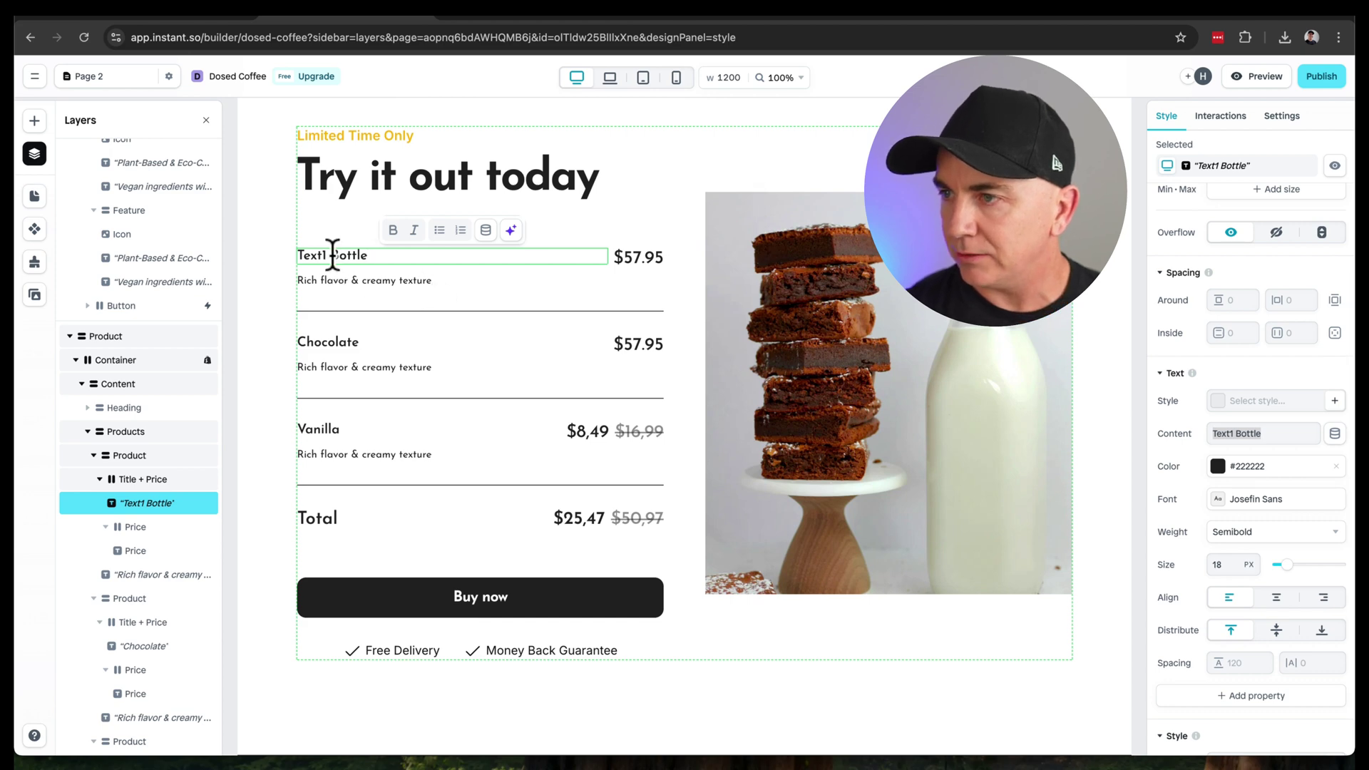
left_click_drag(318, 255, 256, 256)
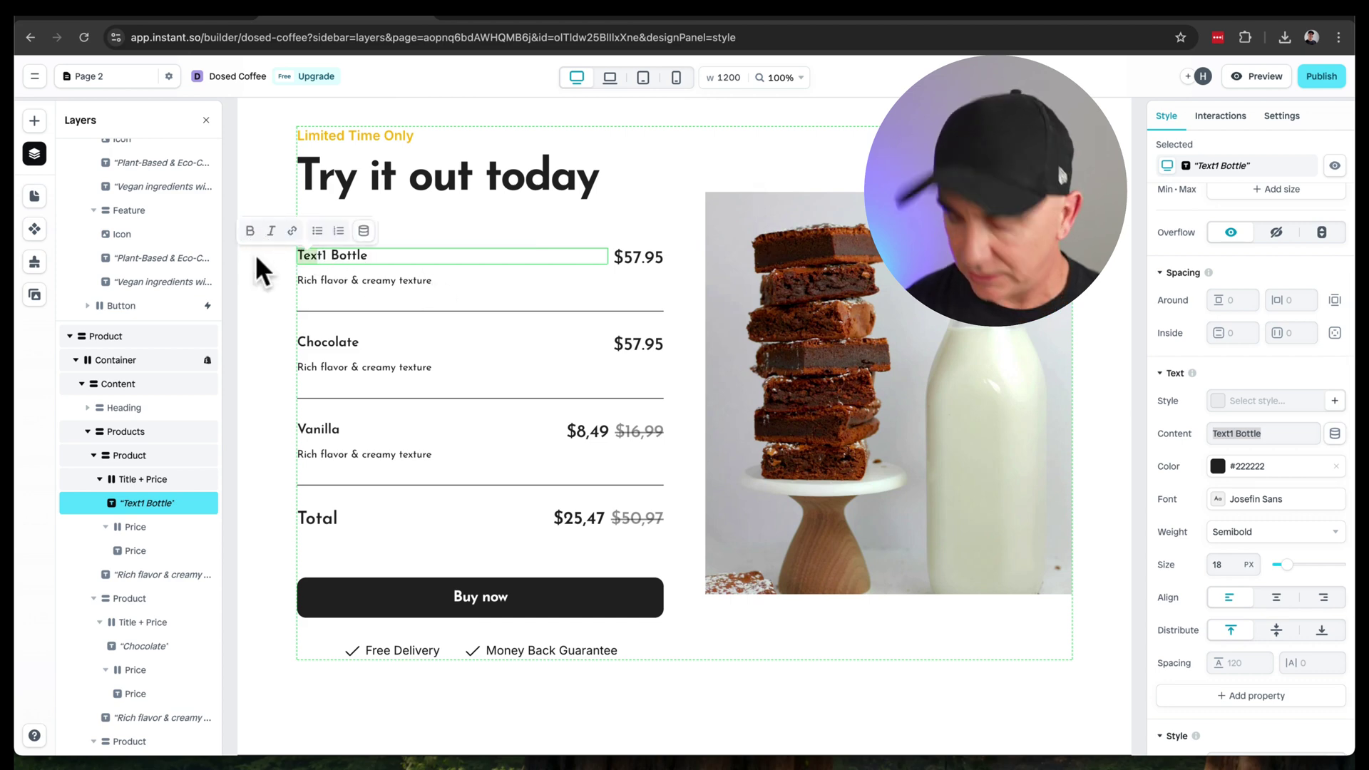
key("BackSpace")
key("Delete")
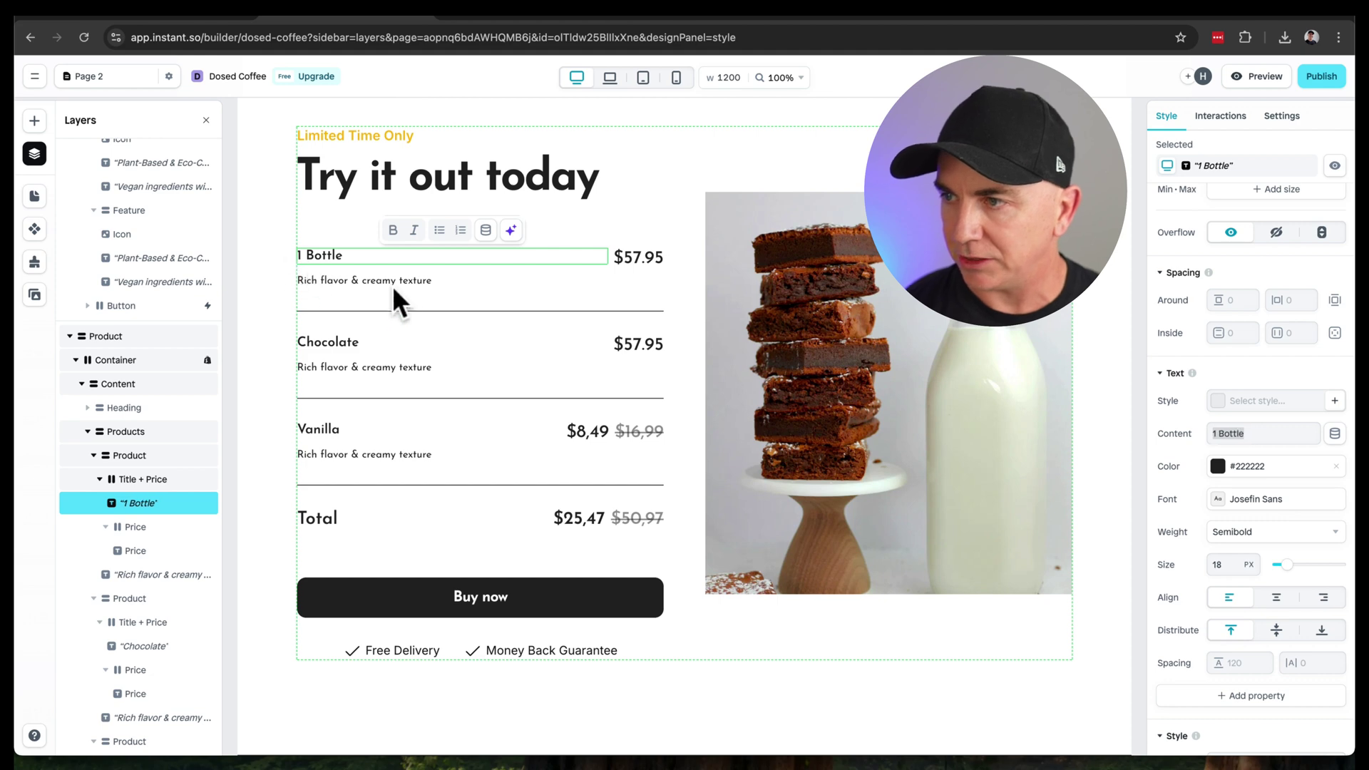
key("Escape")
Step: Replace the description under the 1 Bottle title with "Just one bottle to get started"
left_click(402, 284)
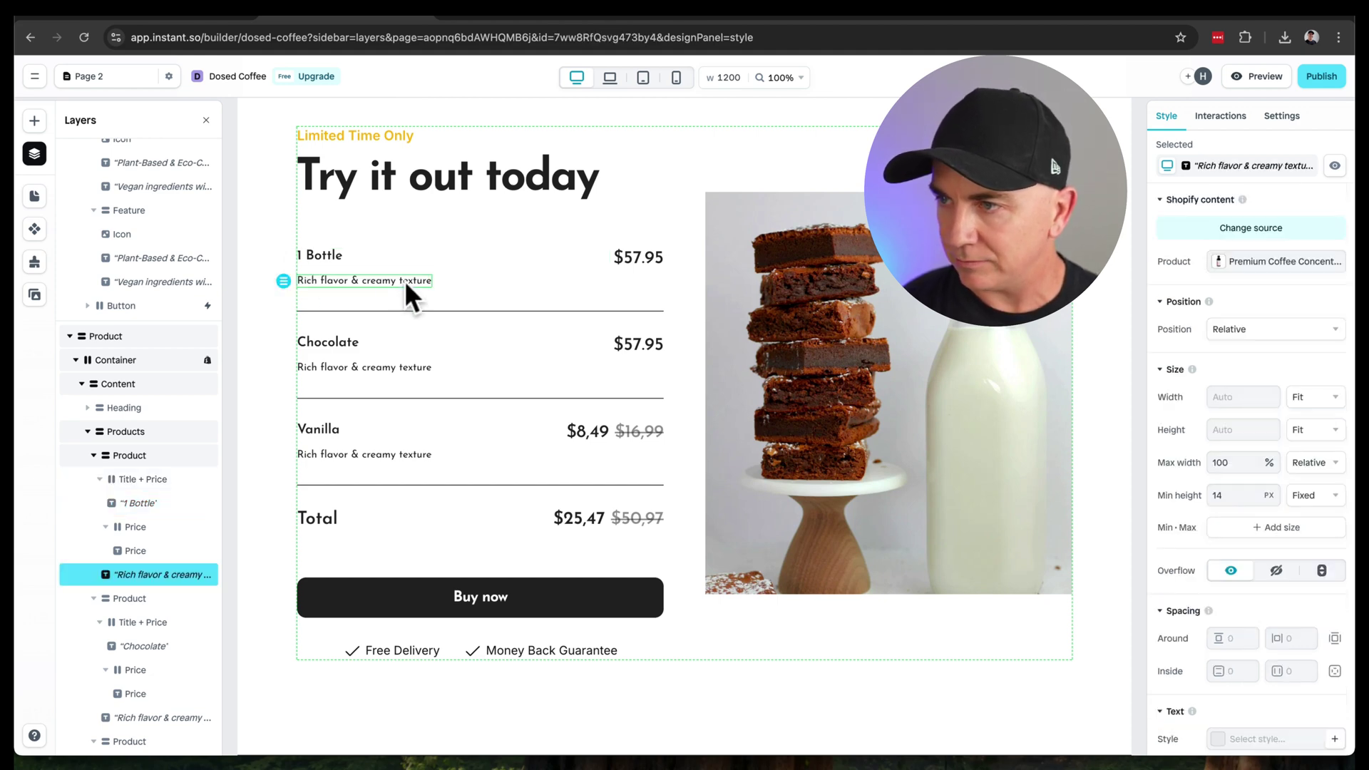
left_click(404, 280)
key("ctrl+a")
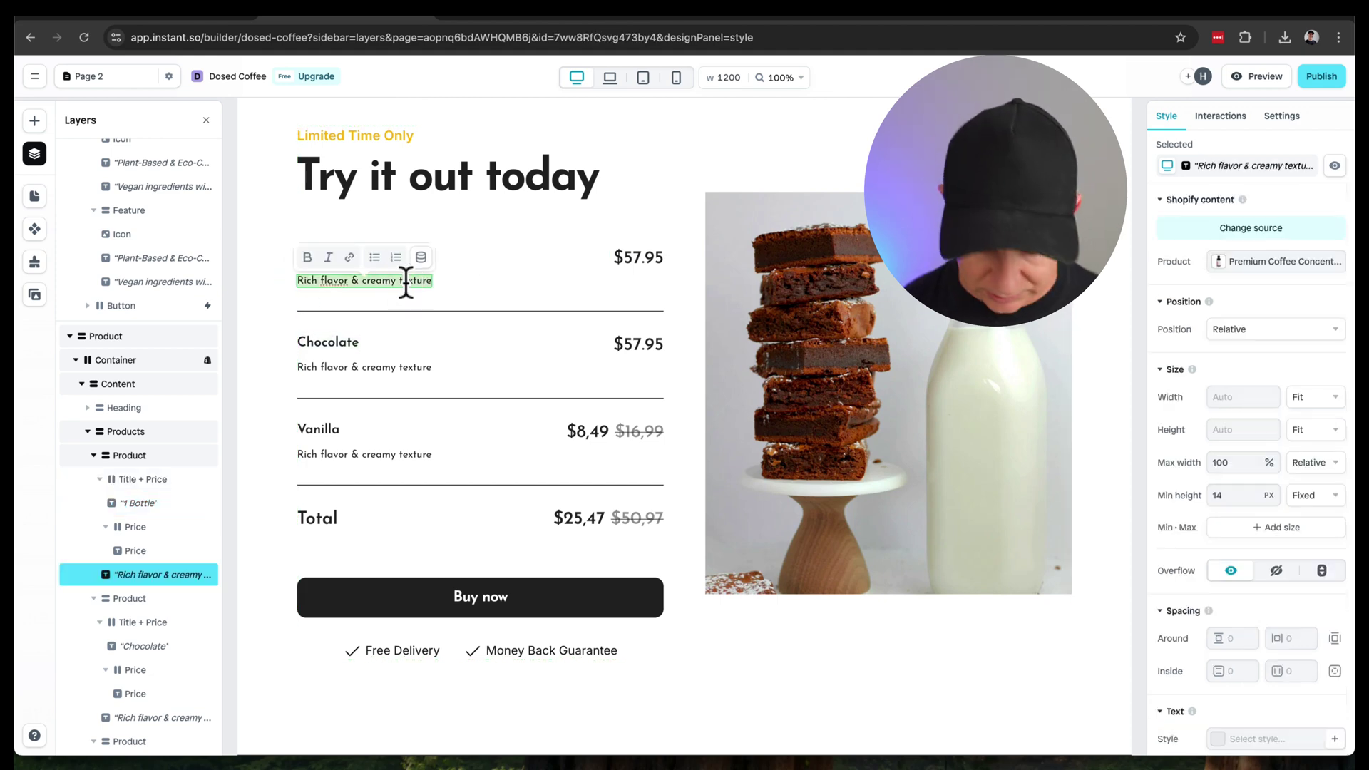
type("Justone")
key("BackSpace")
key("BackSpace")
key("BackSpace")
key("BackSpace")
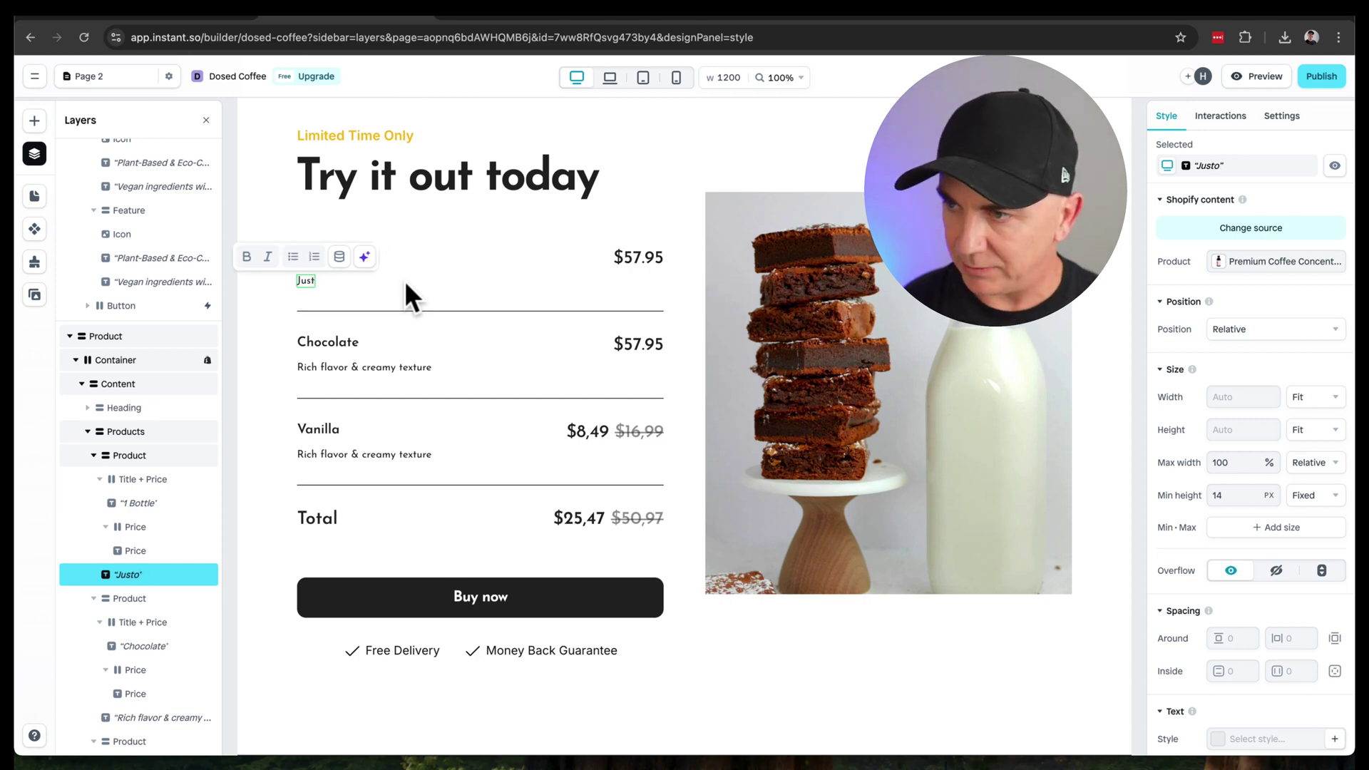
type("one bottle ")
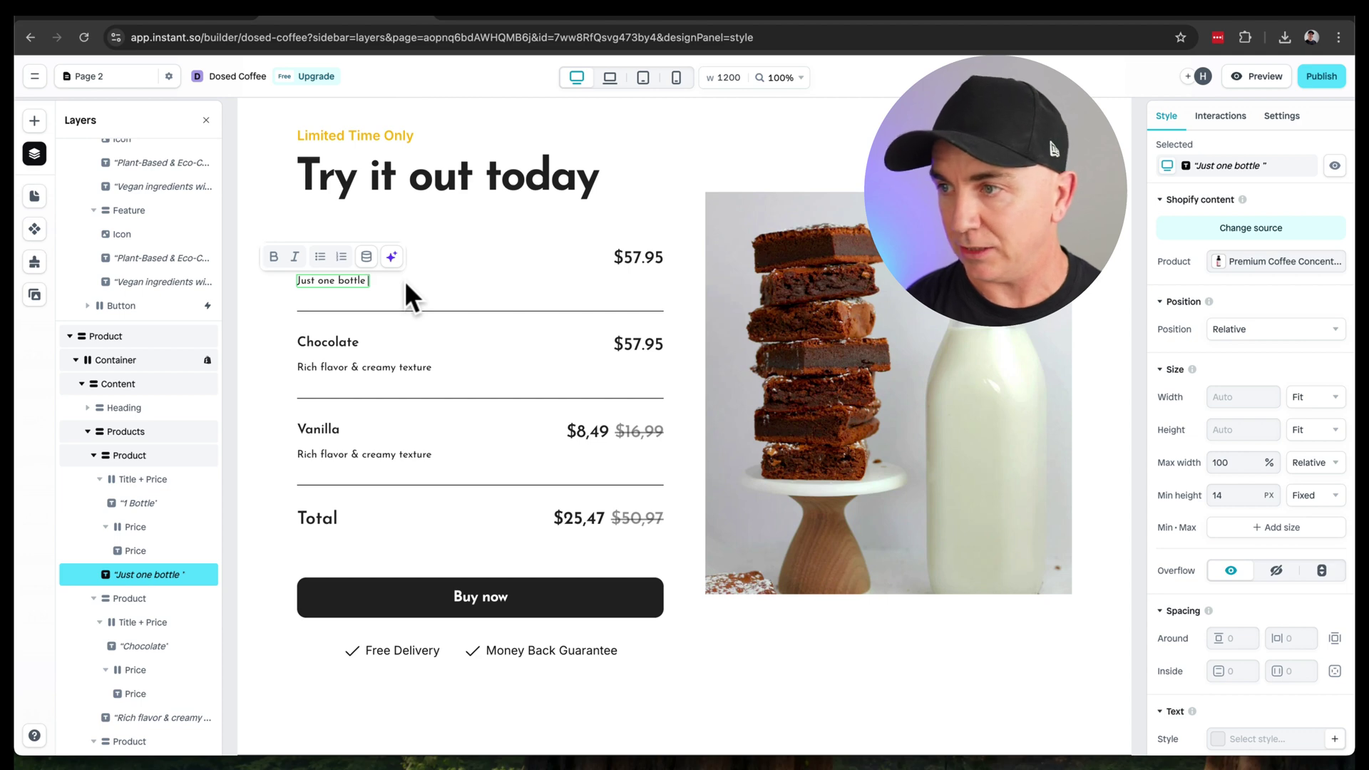
type("to get started")
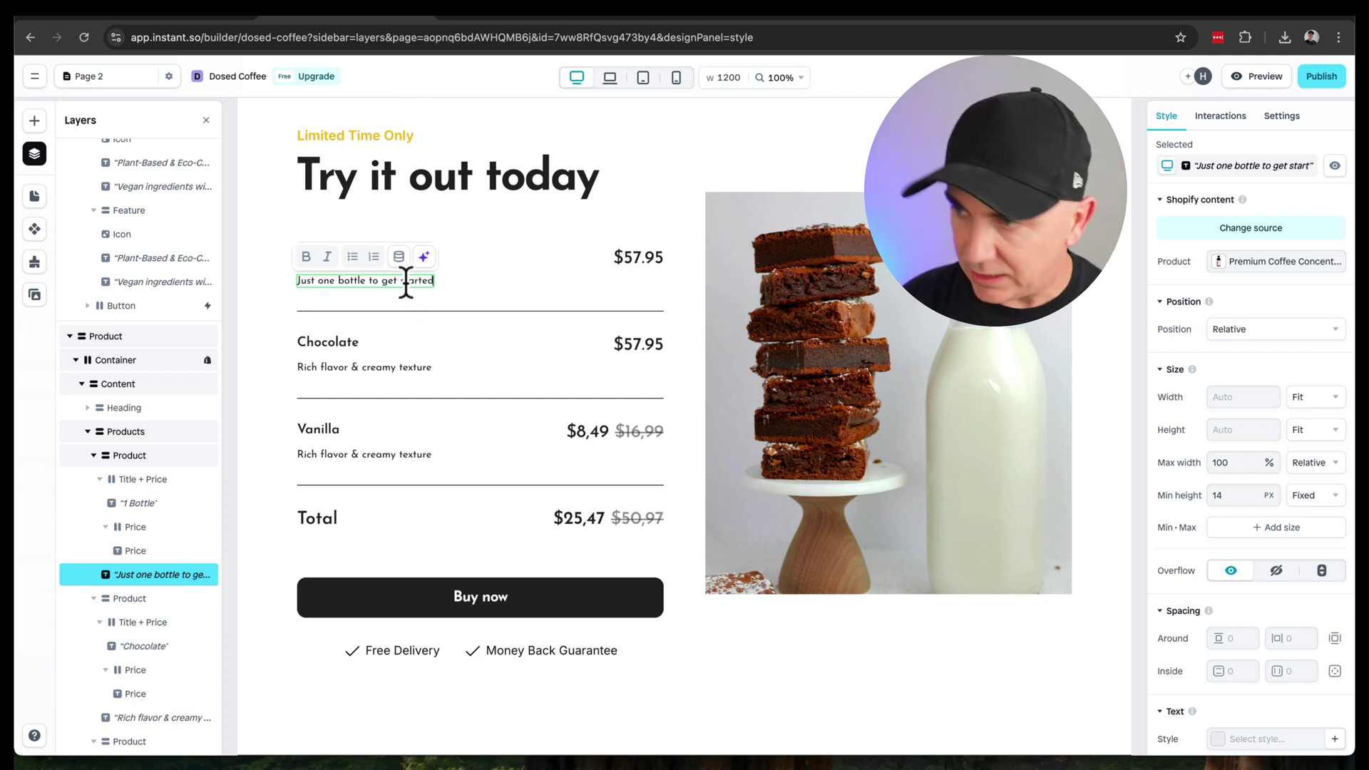
key("Escape")
Step: Switch the brownie and milk image's content from static to the Shopify product's featured image
left_click(917, 324)
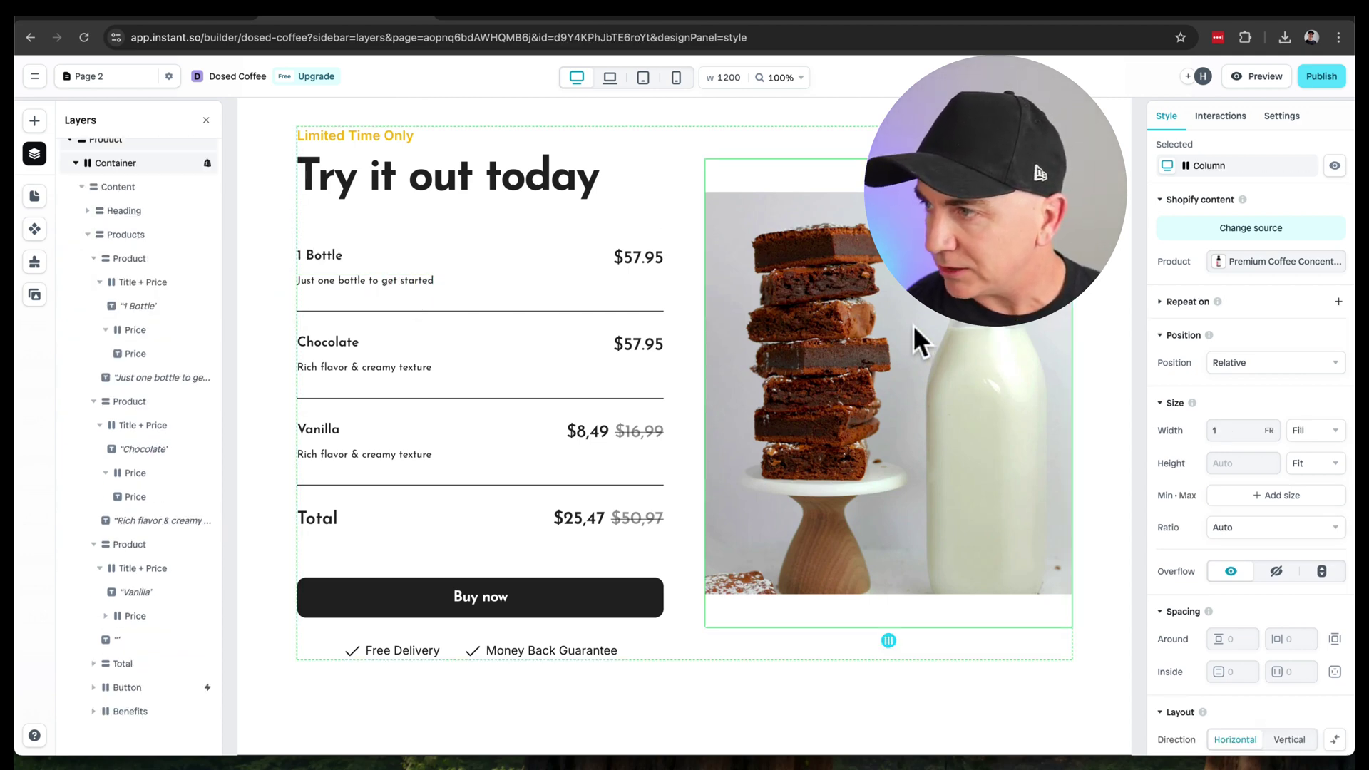
left_click(914, 323)
scroll(1198, 382, "down", 2)
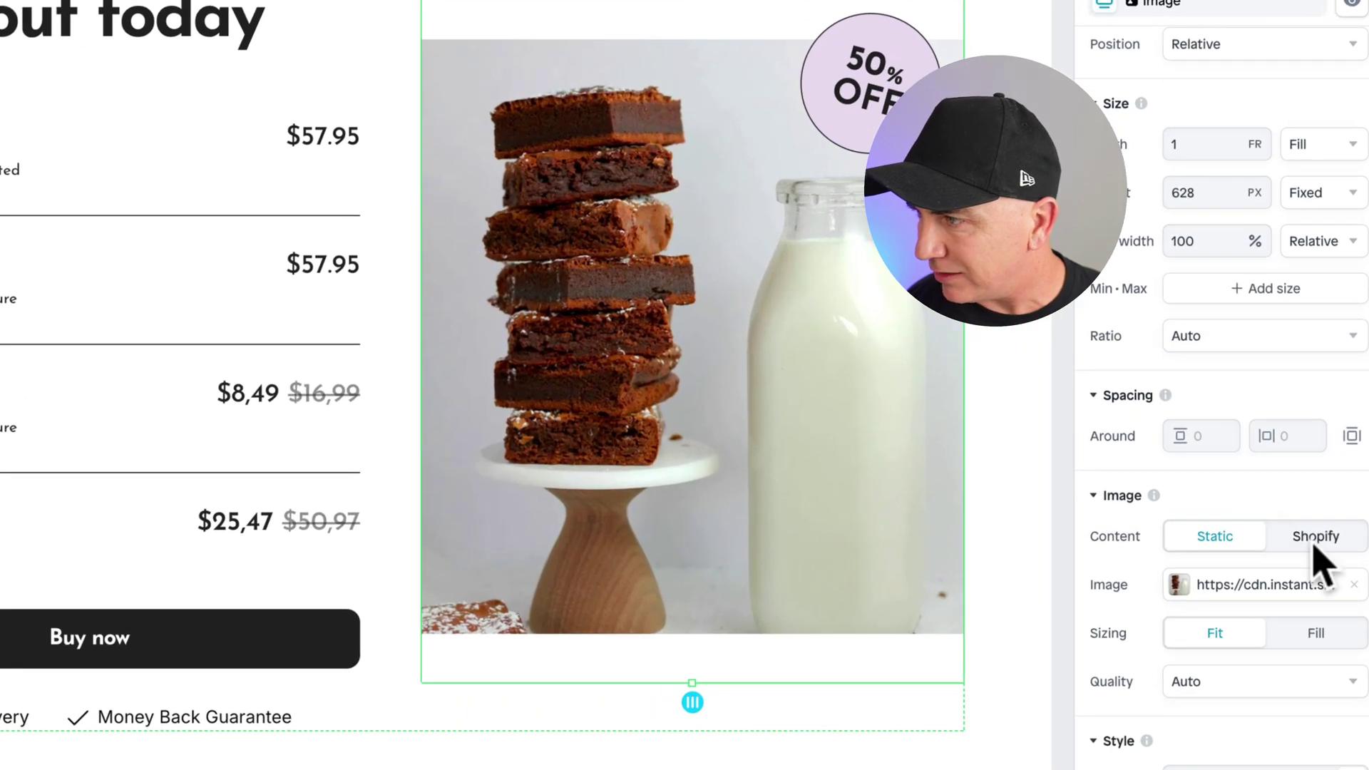
left_click(1316, 542)
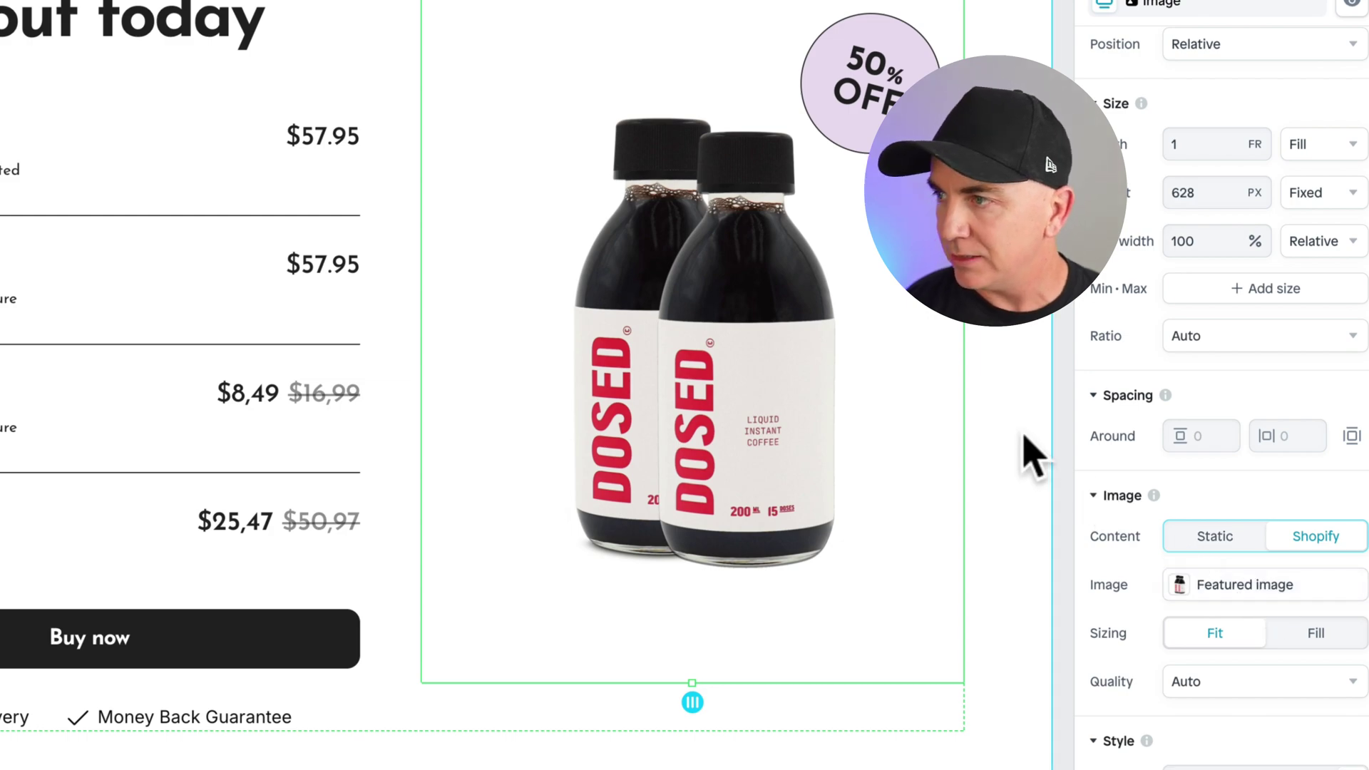
Step: Replace the discount badge's "50" text with "Subsribe &SAVE" and delete the "OFF" text below it
left_click(866, 99)
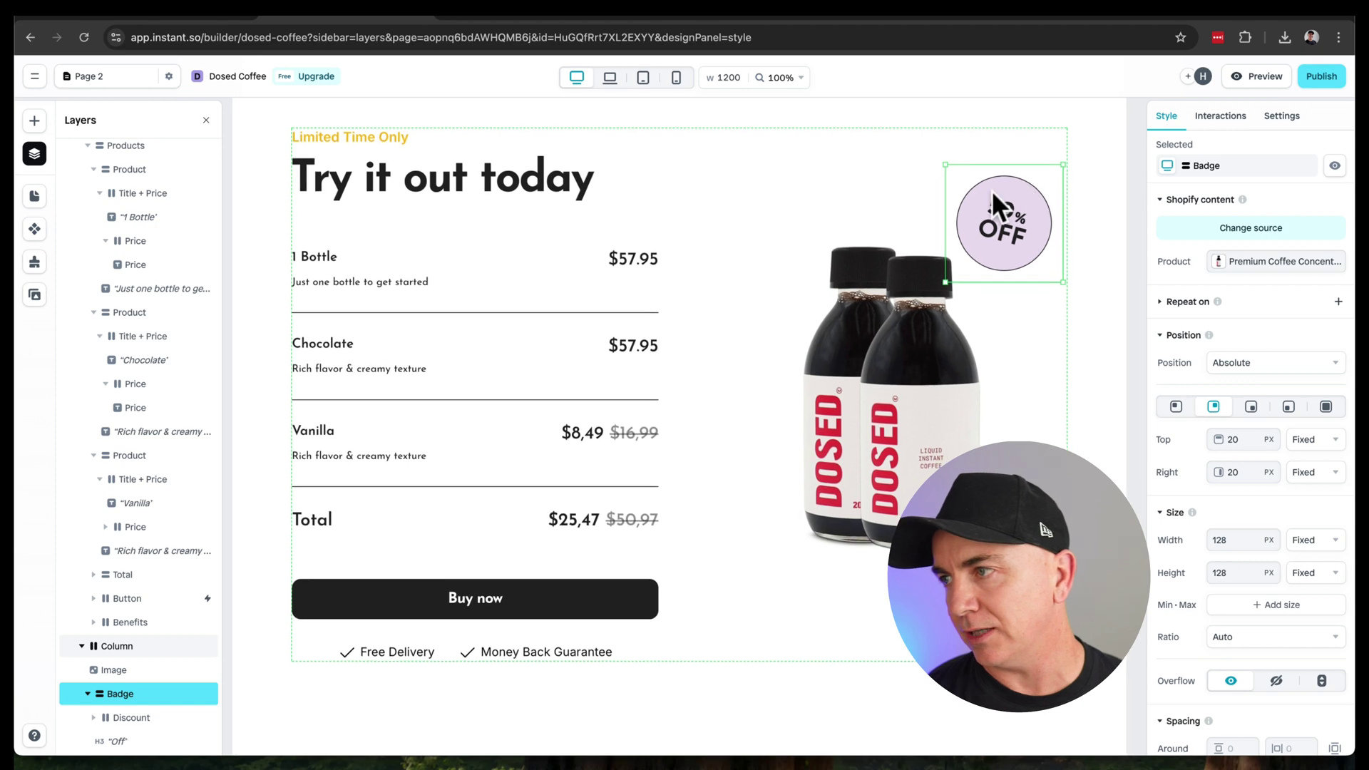
left_click(995, 208)
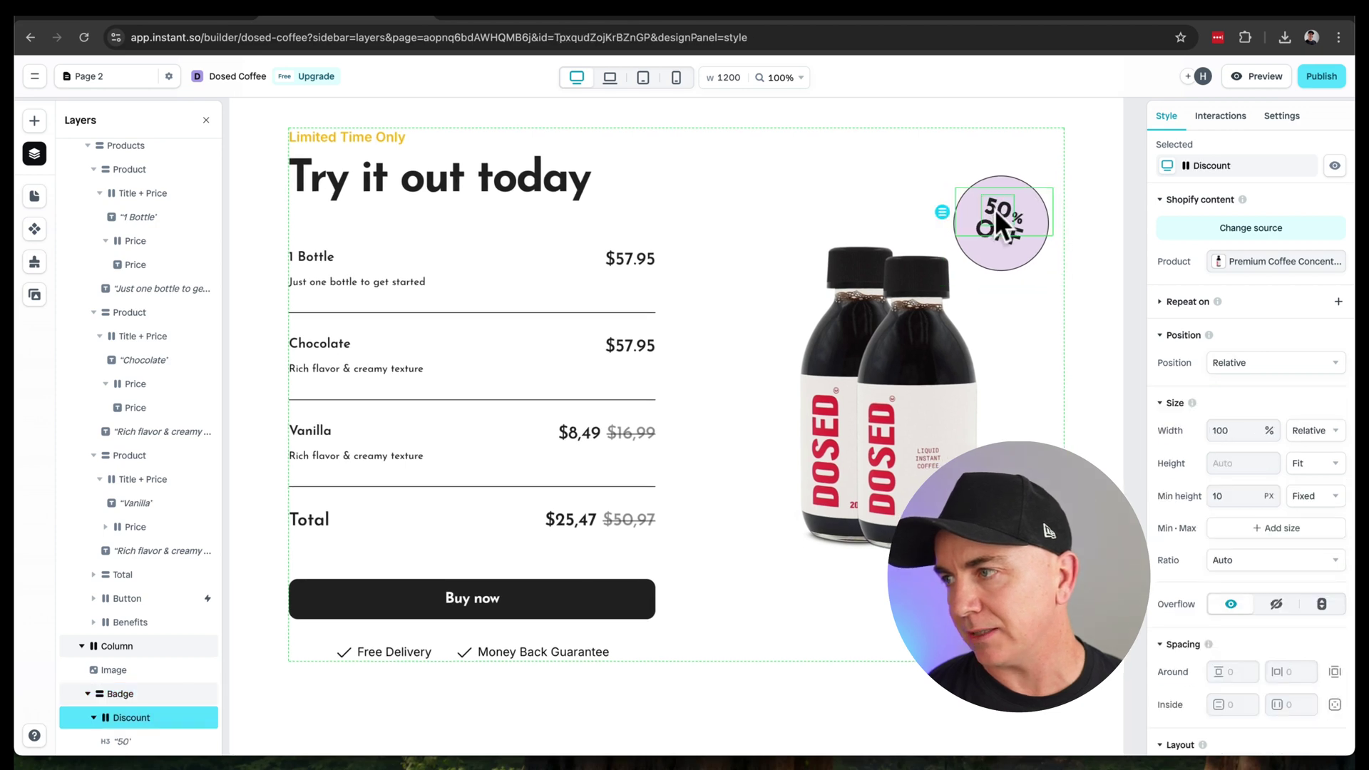
left_click(995, 208)
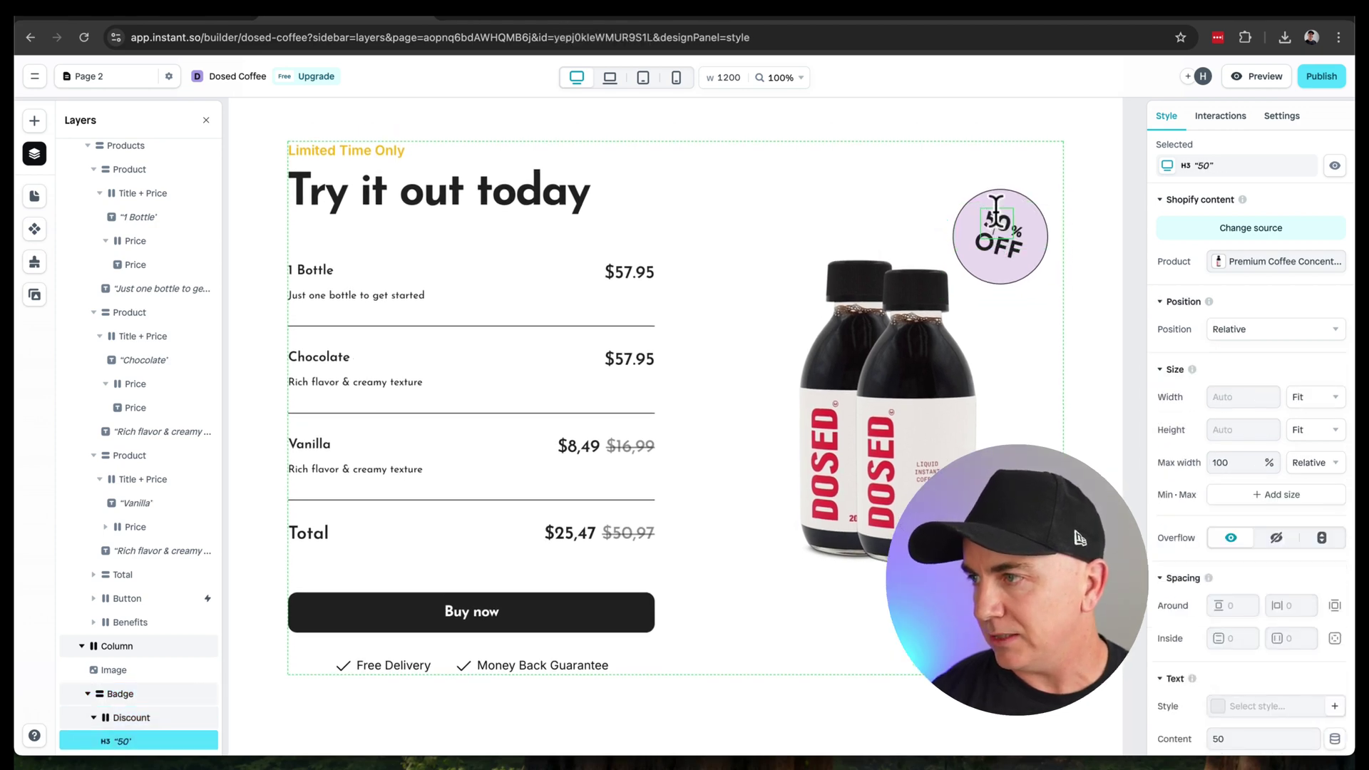
scroll(1232, 462, "down", 5)
left_click(1230, 412)
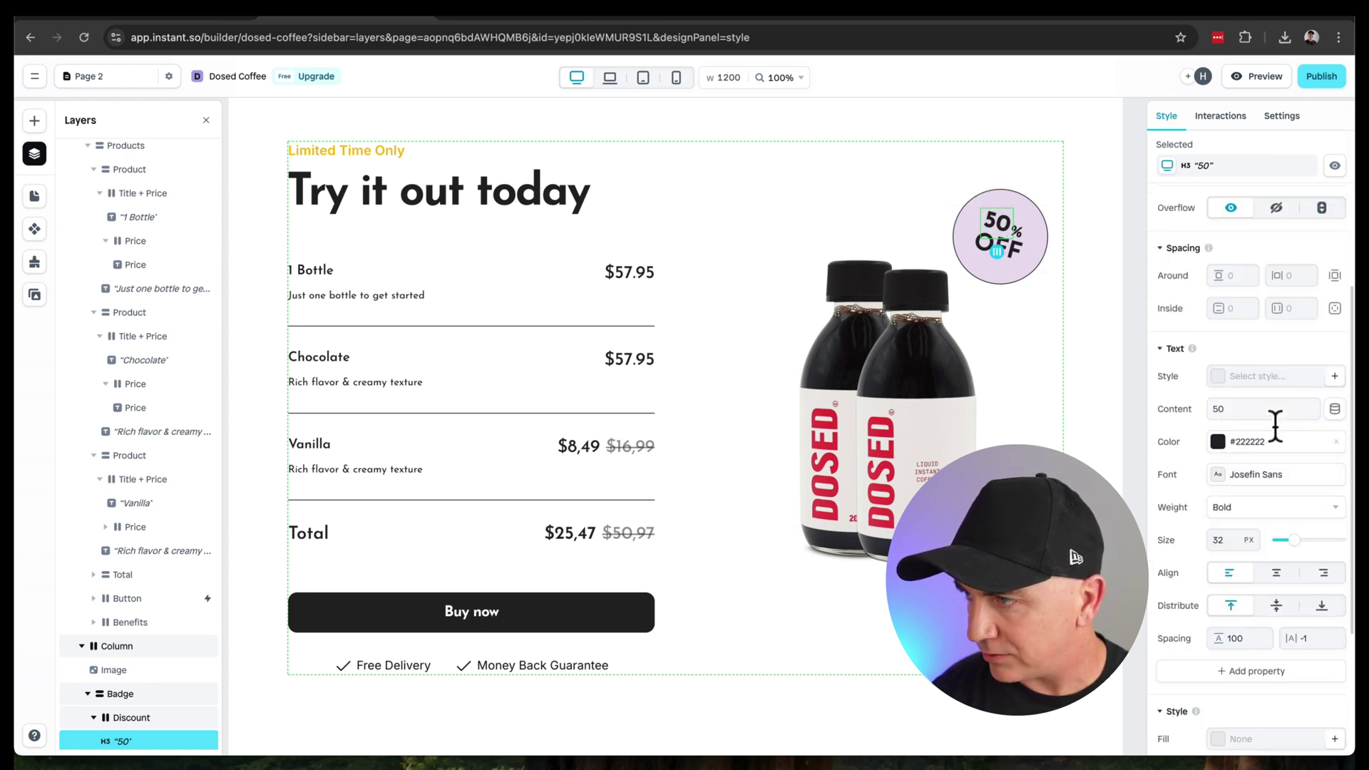
type("Subs")
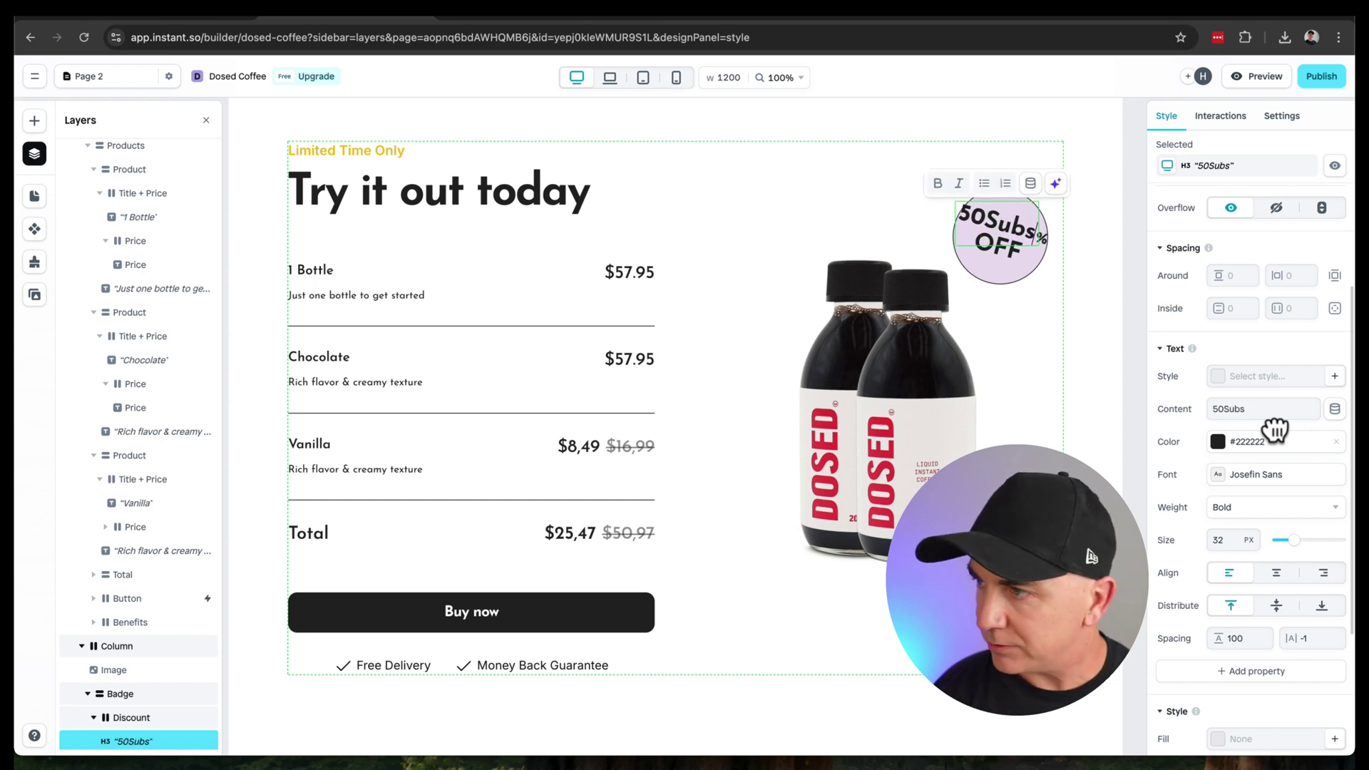
key("Home")
key("Delete")
key("Delete")
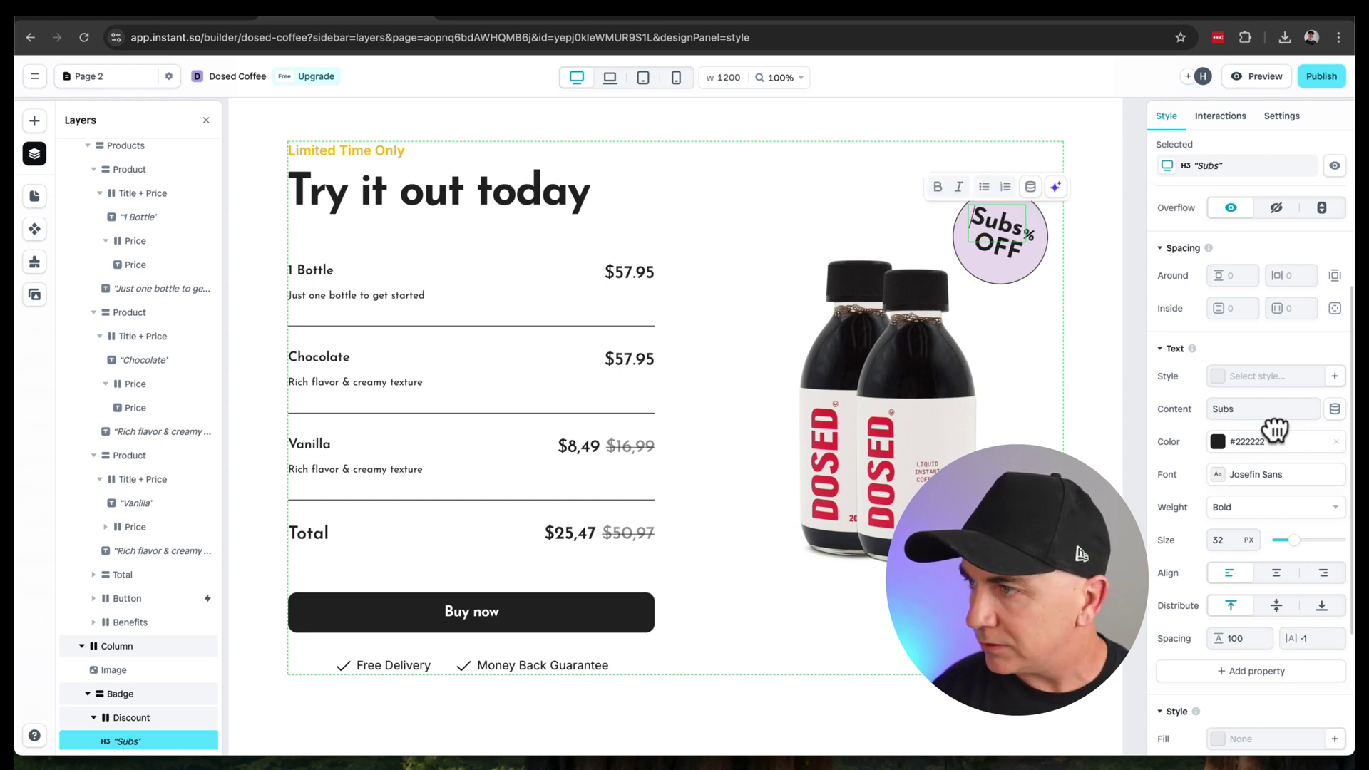
type("rive")
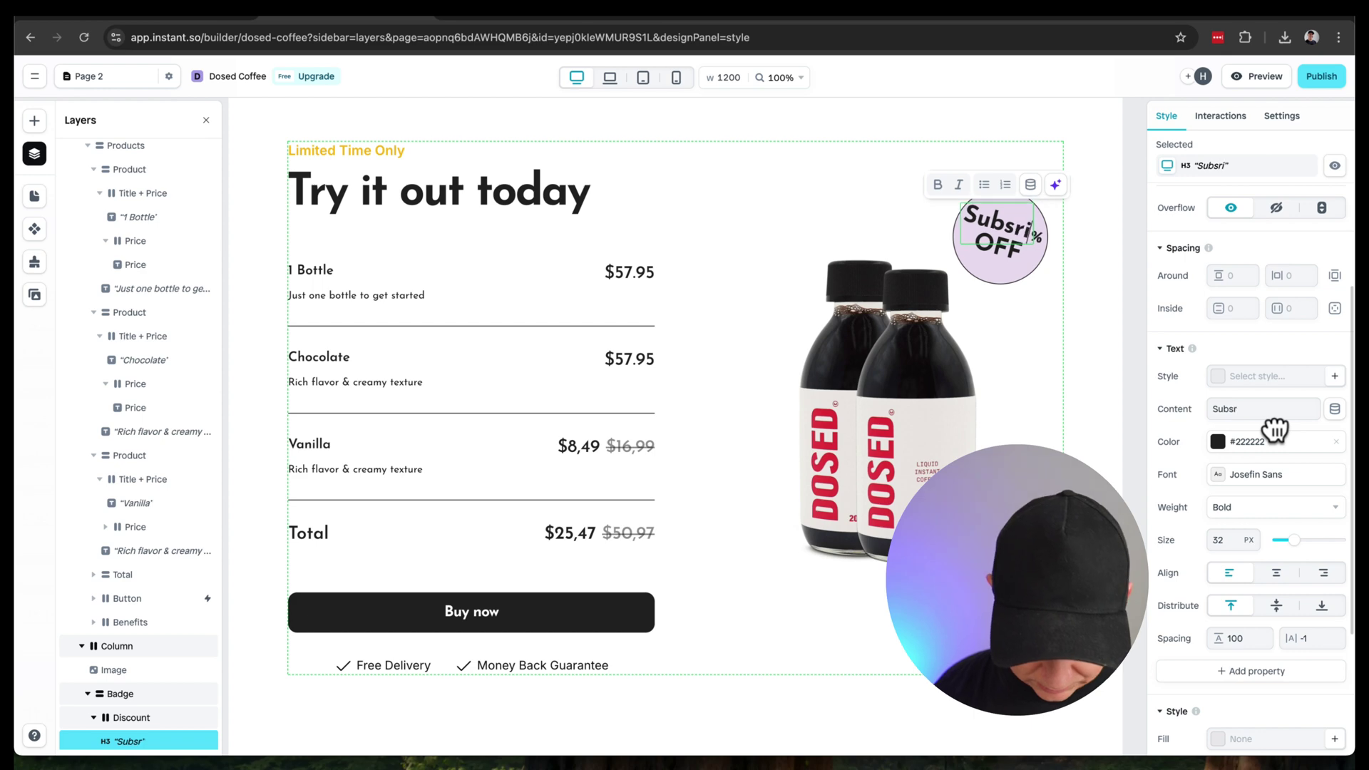
key("BackSpace")
key("BackSpace")
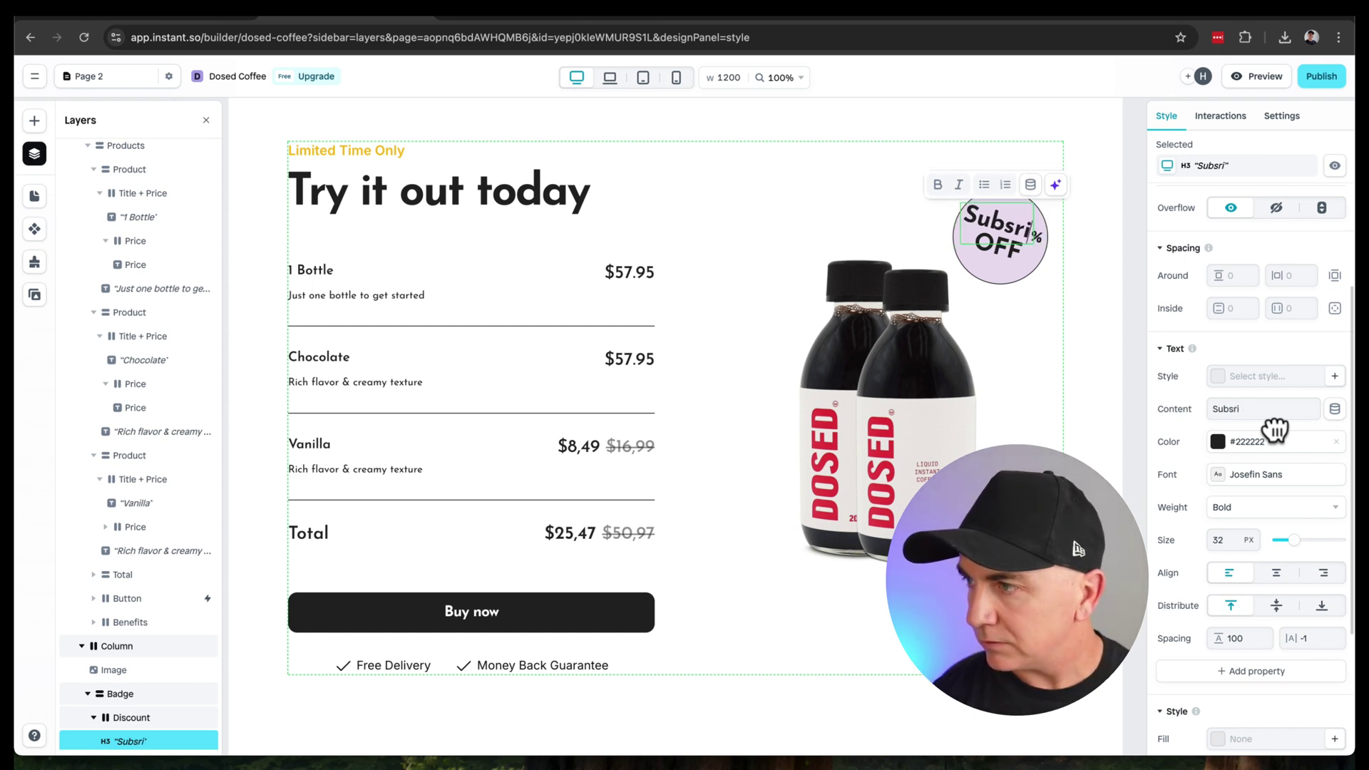
key("BackSpace")
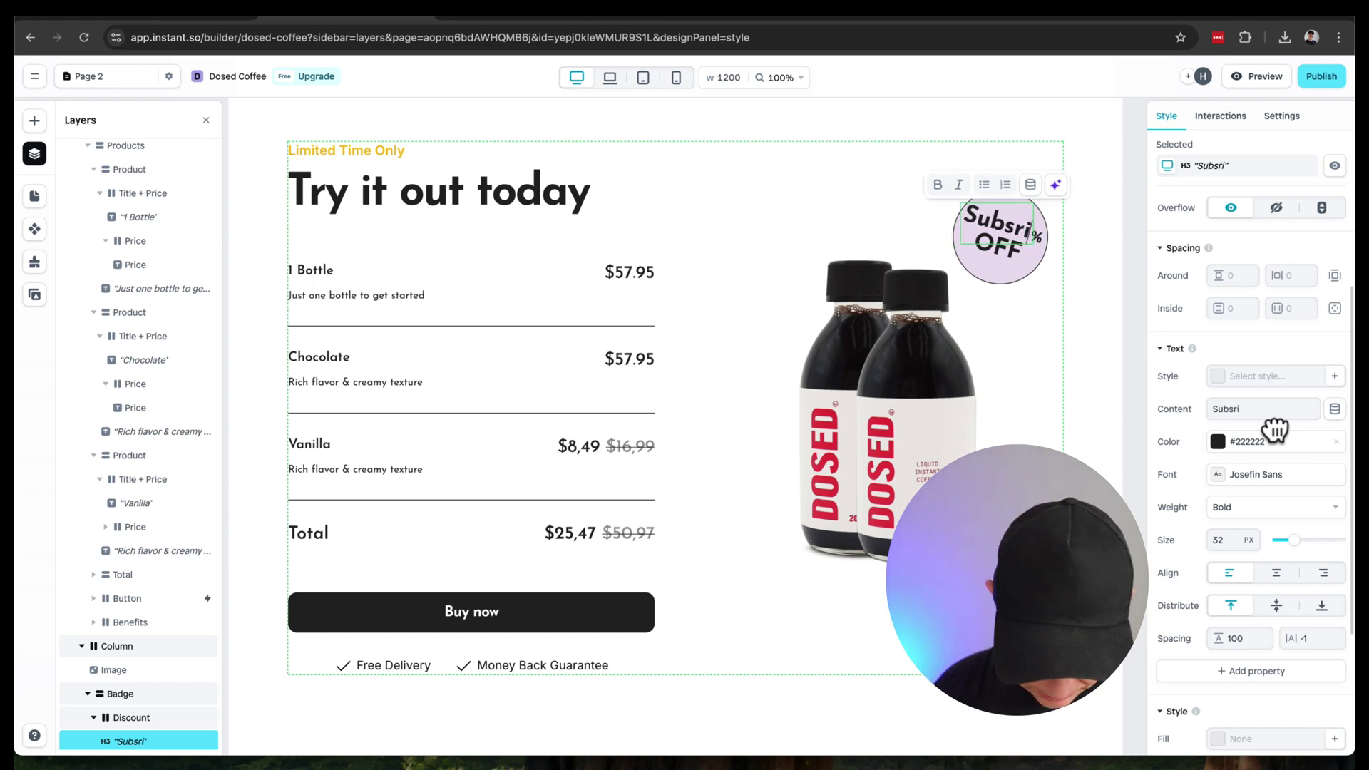
type("ibe &SAVE")
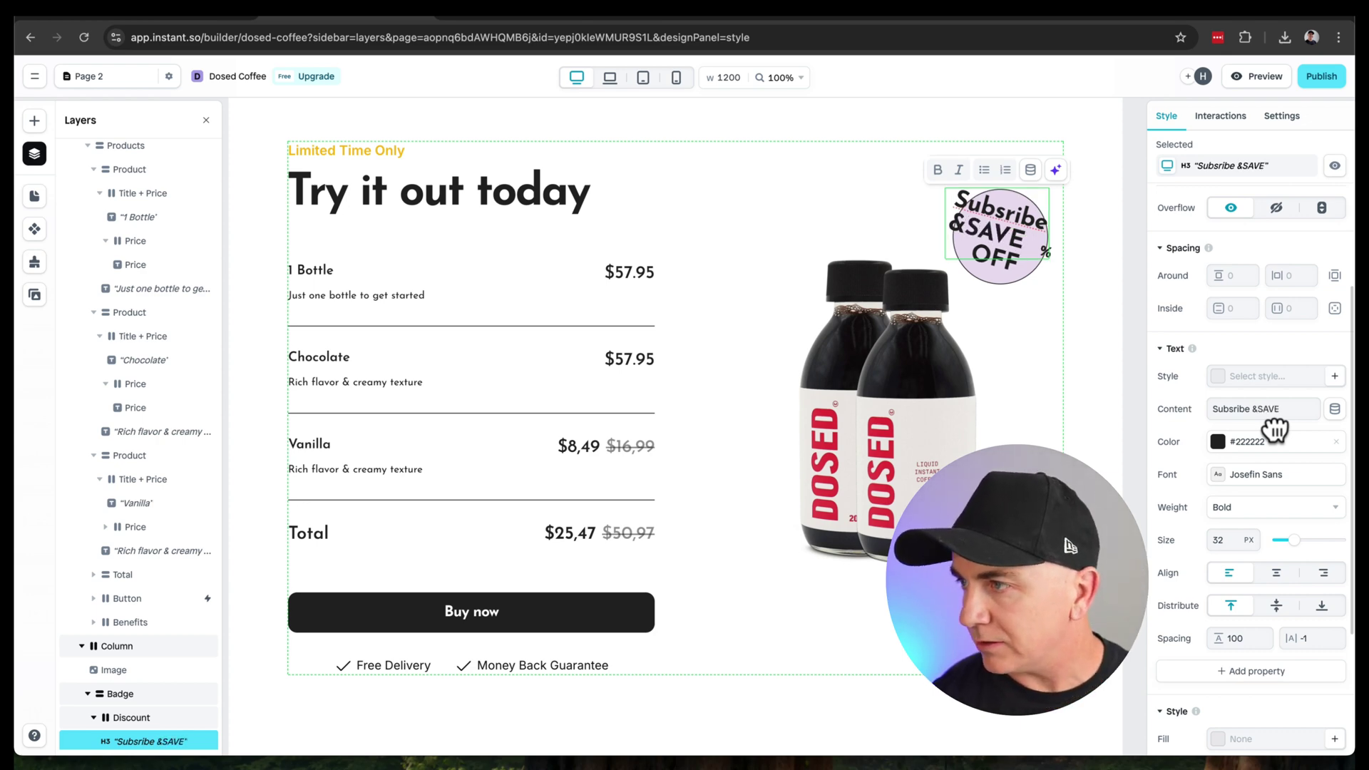
key("Escape")
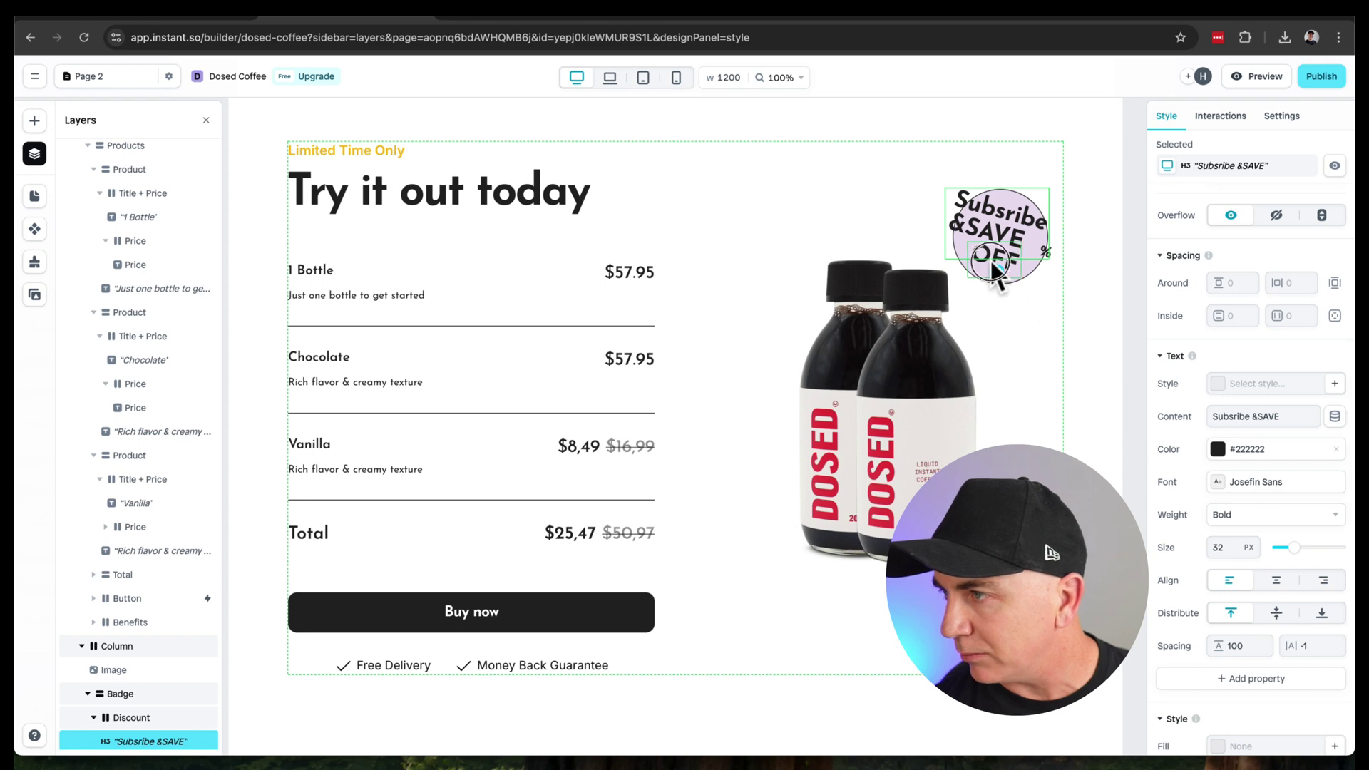
left_click(991, 261)
key("Delete")
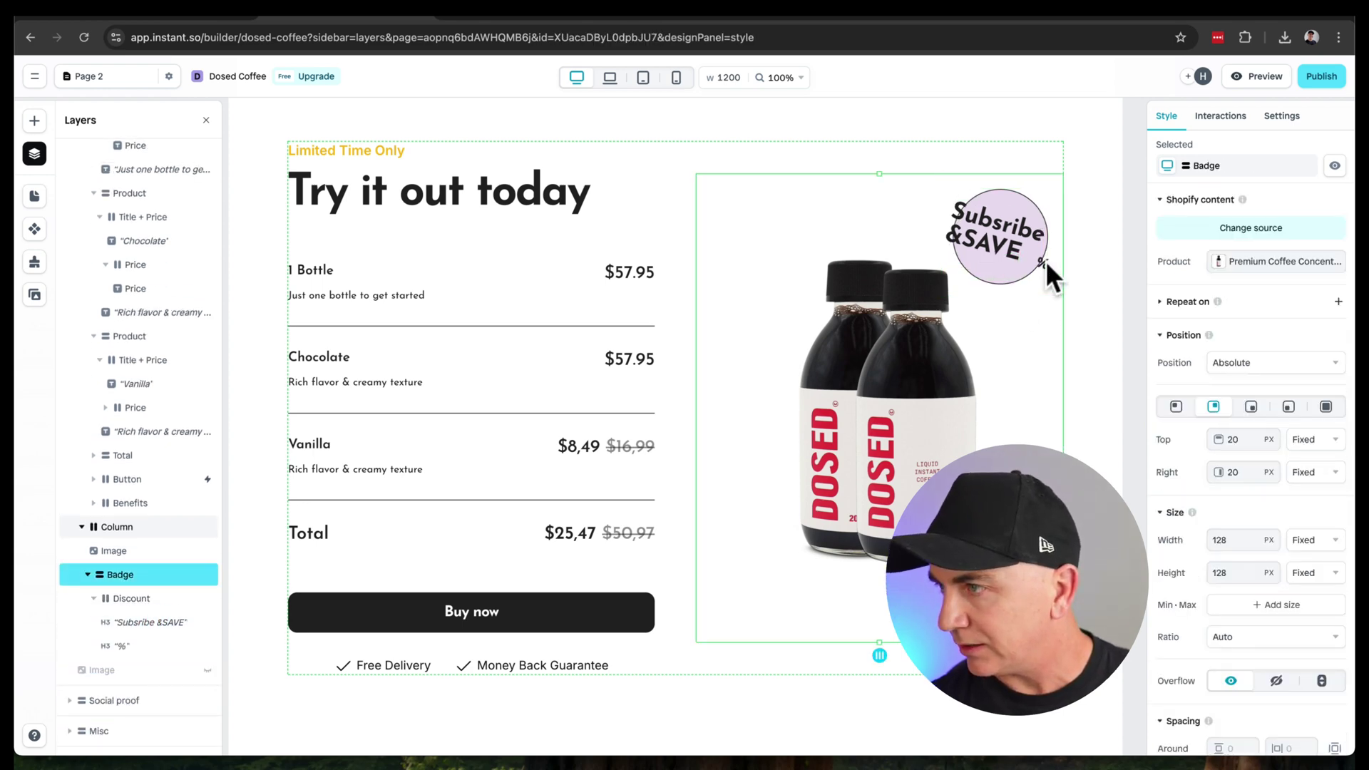
Step: Try to move the round "Subsribe &SAVE" badge to a new position over the product image
left_click(1045, 259)
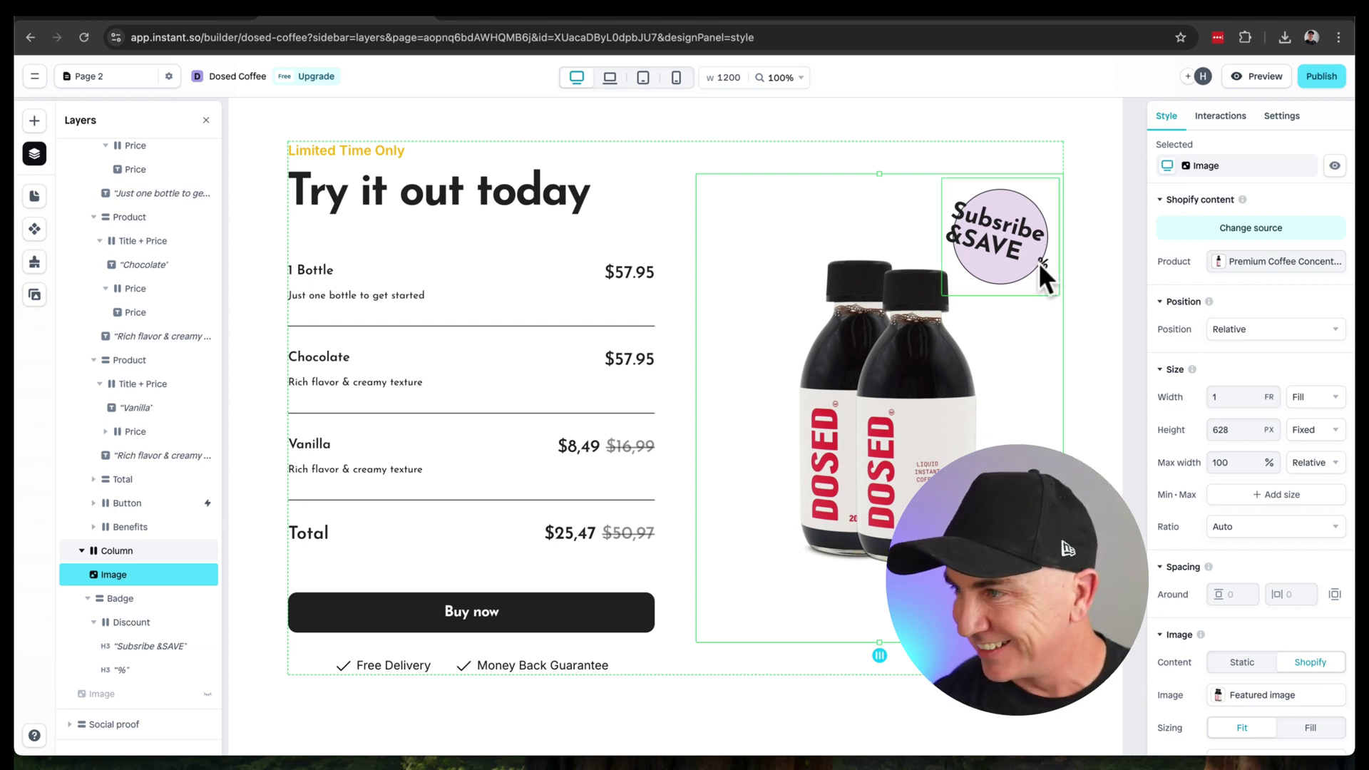
left_click(1039, 262)
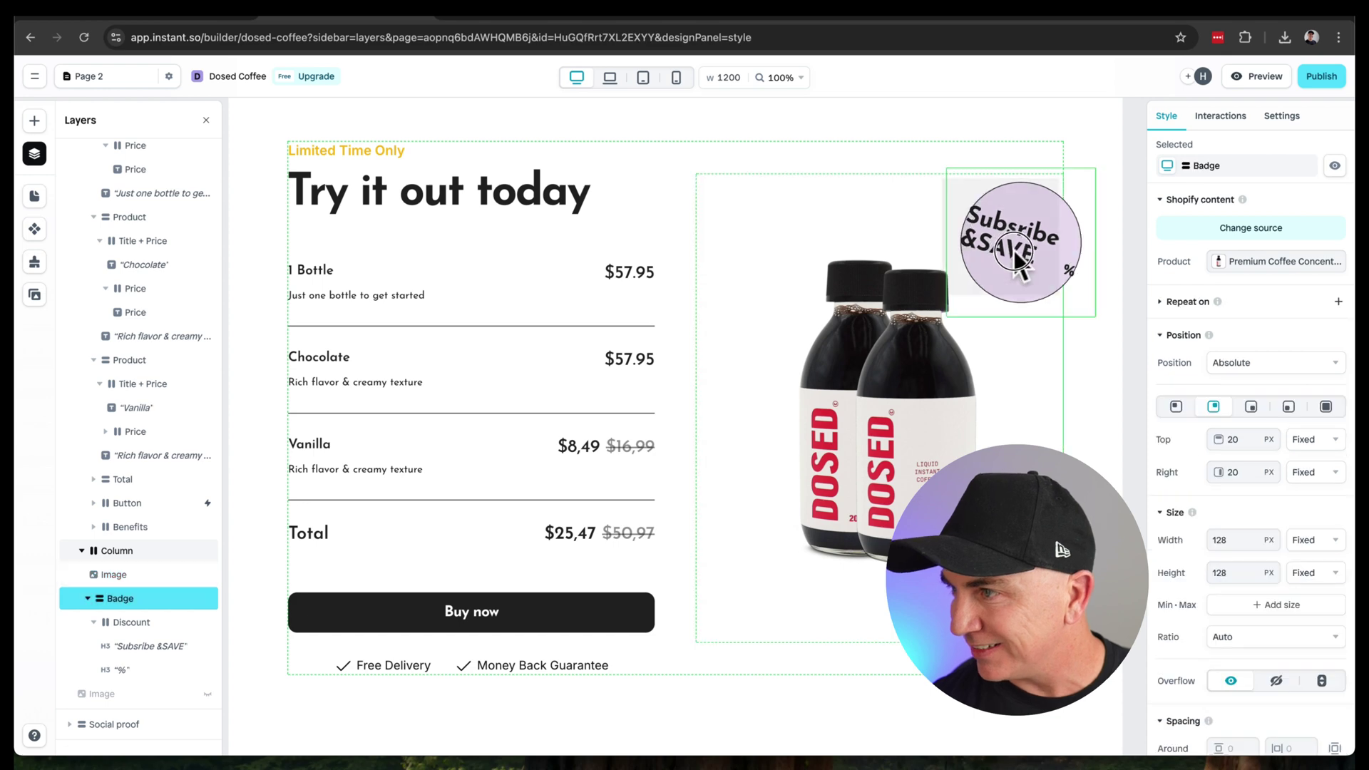
left_click_drag(1001, 249, 998, 246)
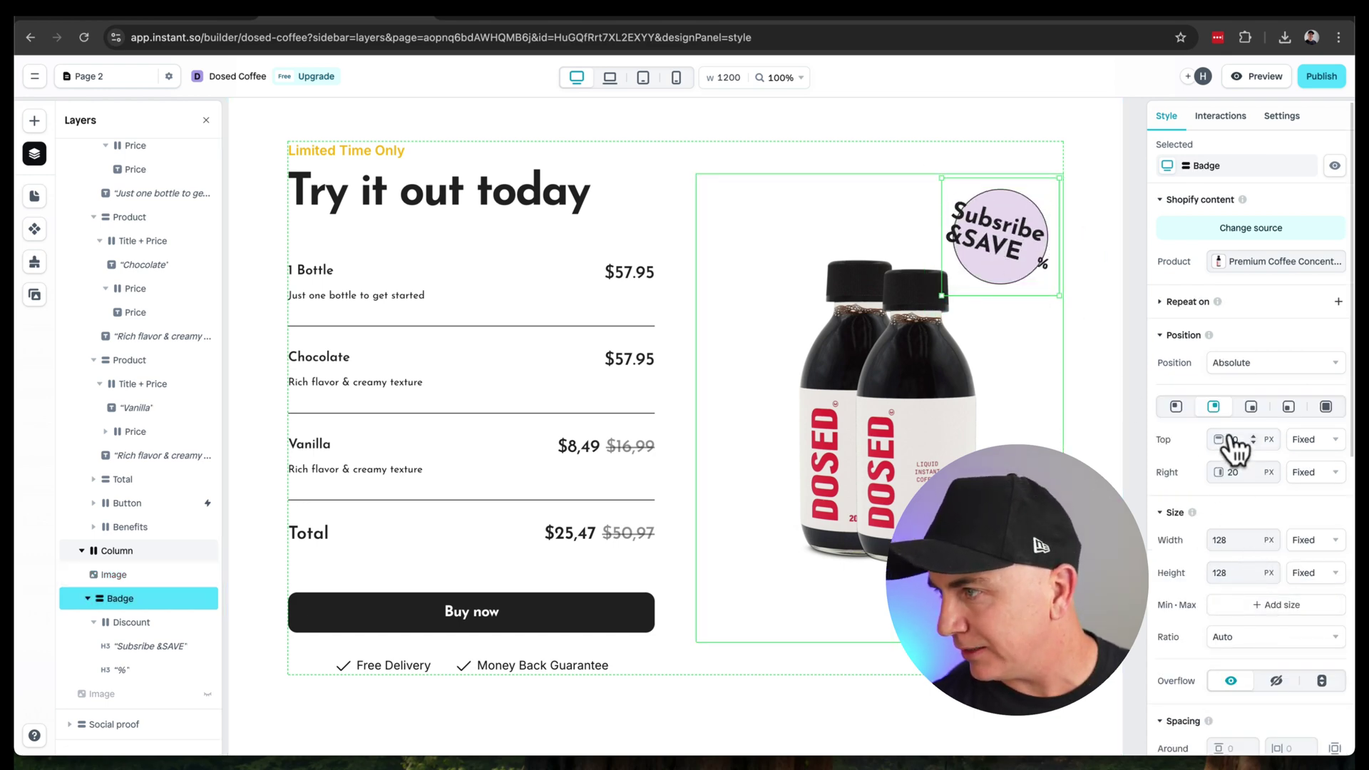
Step: Reduce the "Subsribe &SAVE" badge text's font size to 20 px
key("Return")
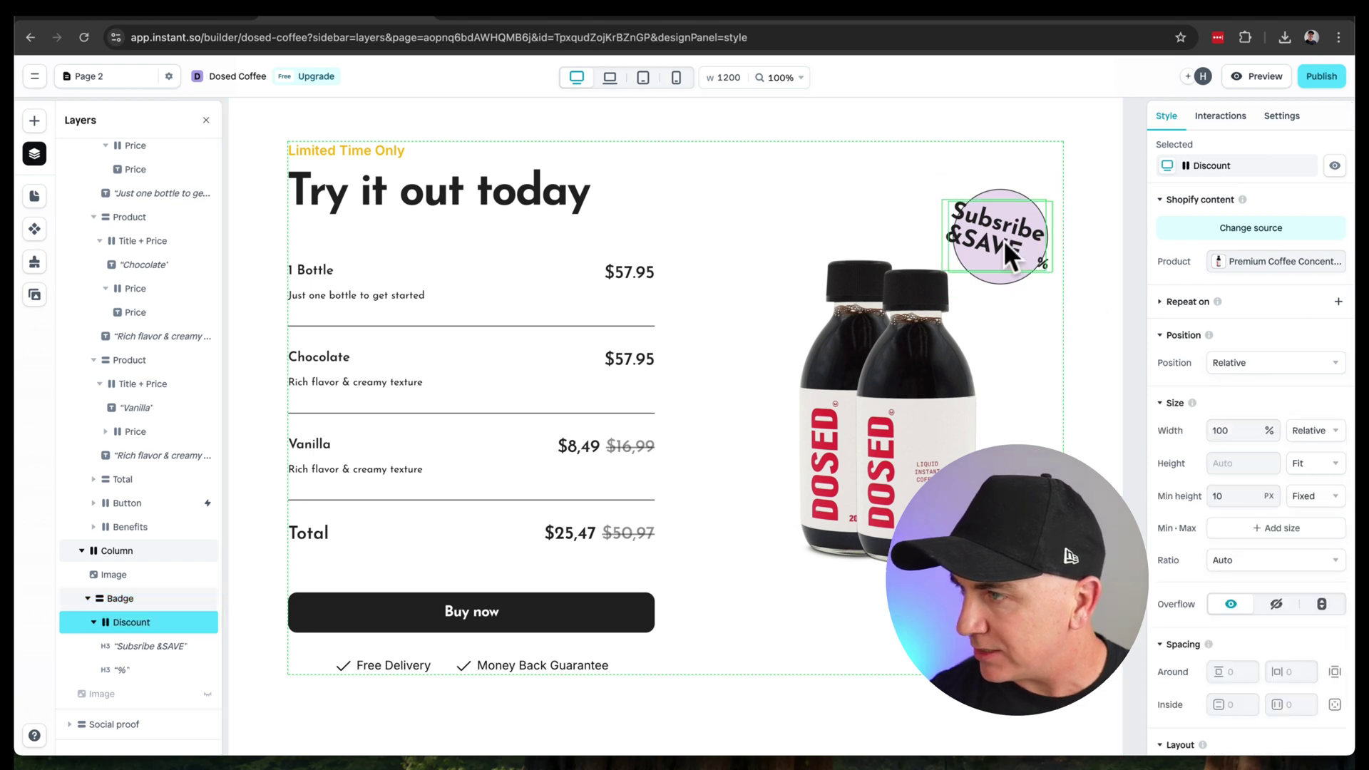
scroll(1263, 567, "down", 6)
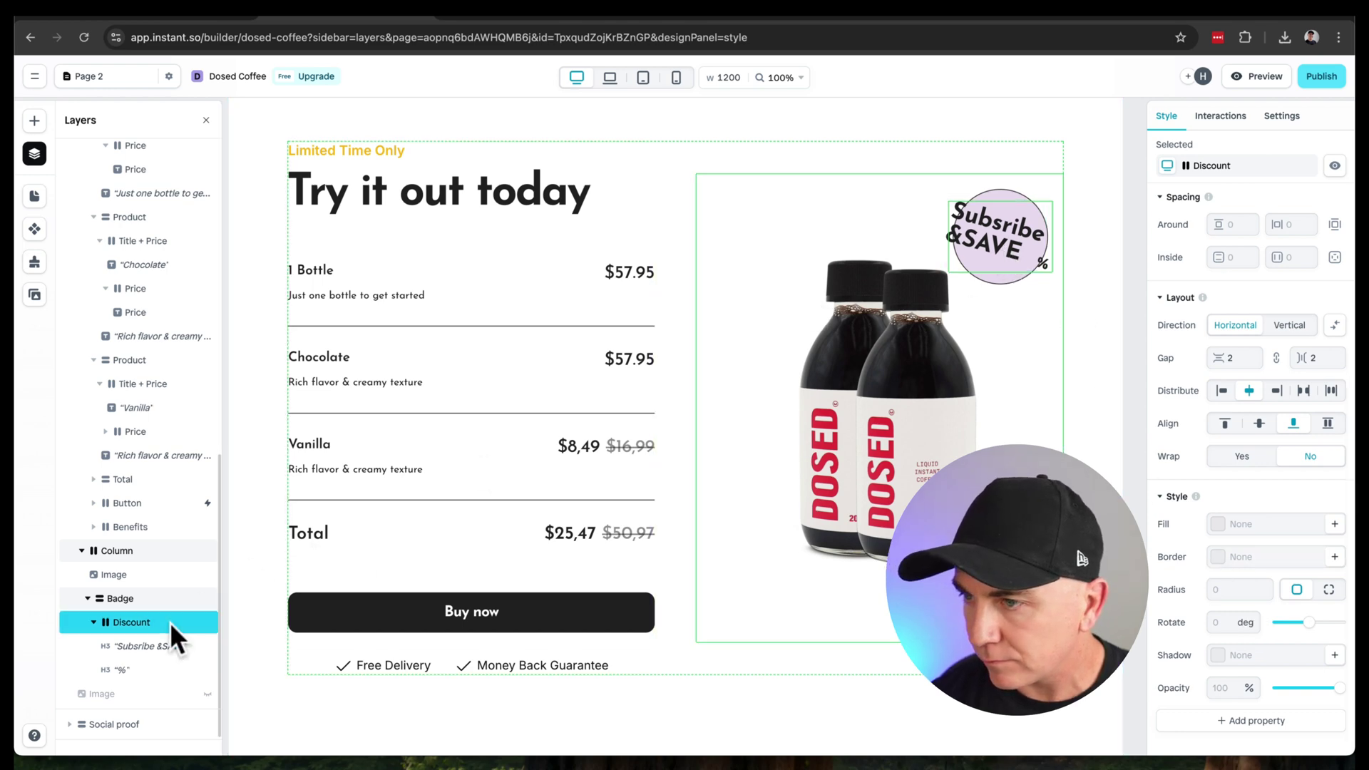
left_click(110, 648)
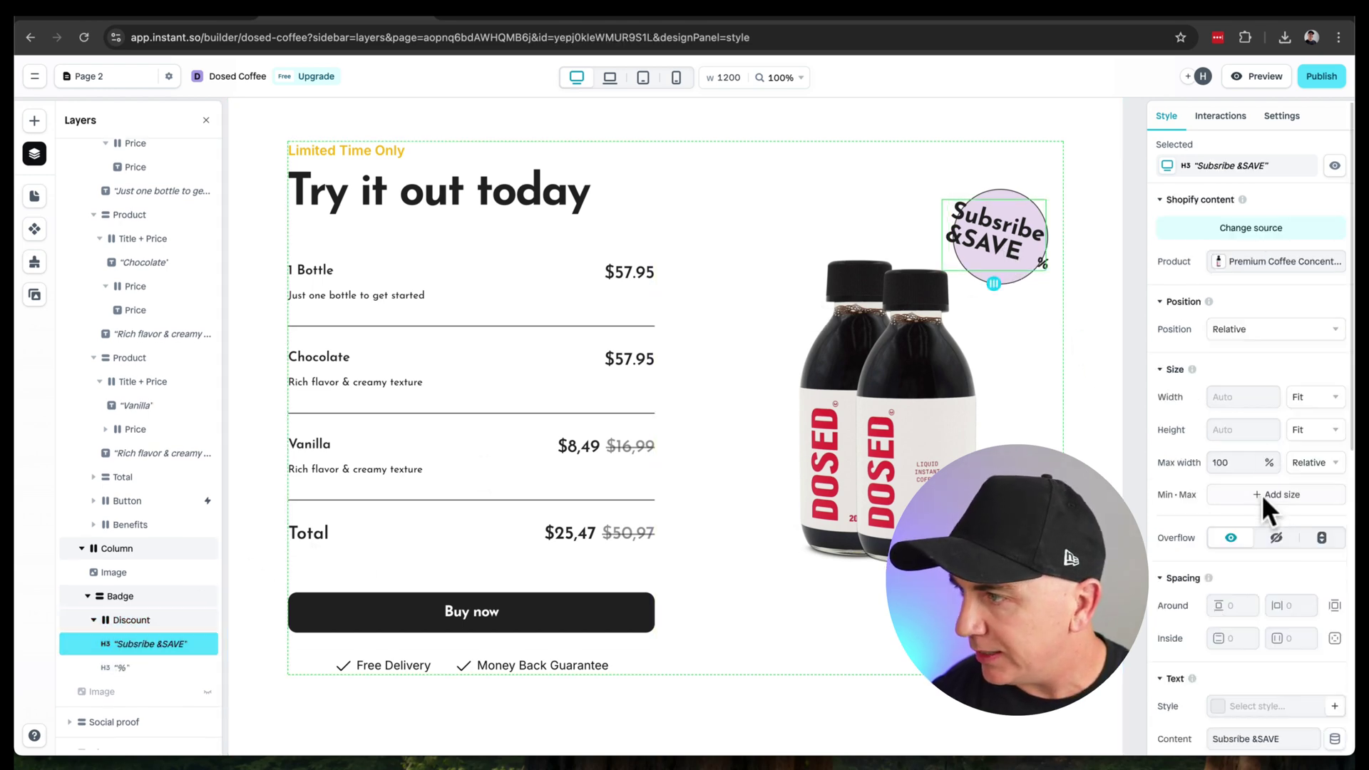
scroll(1255, 485, "down", 5)
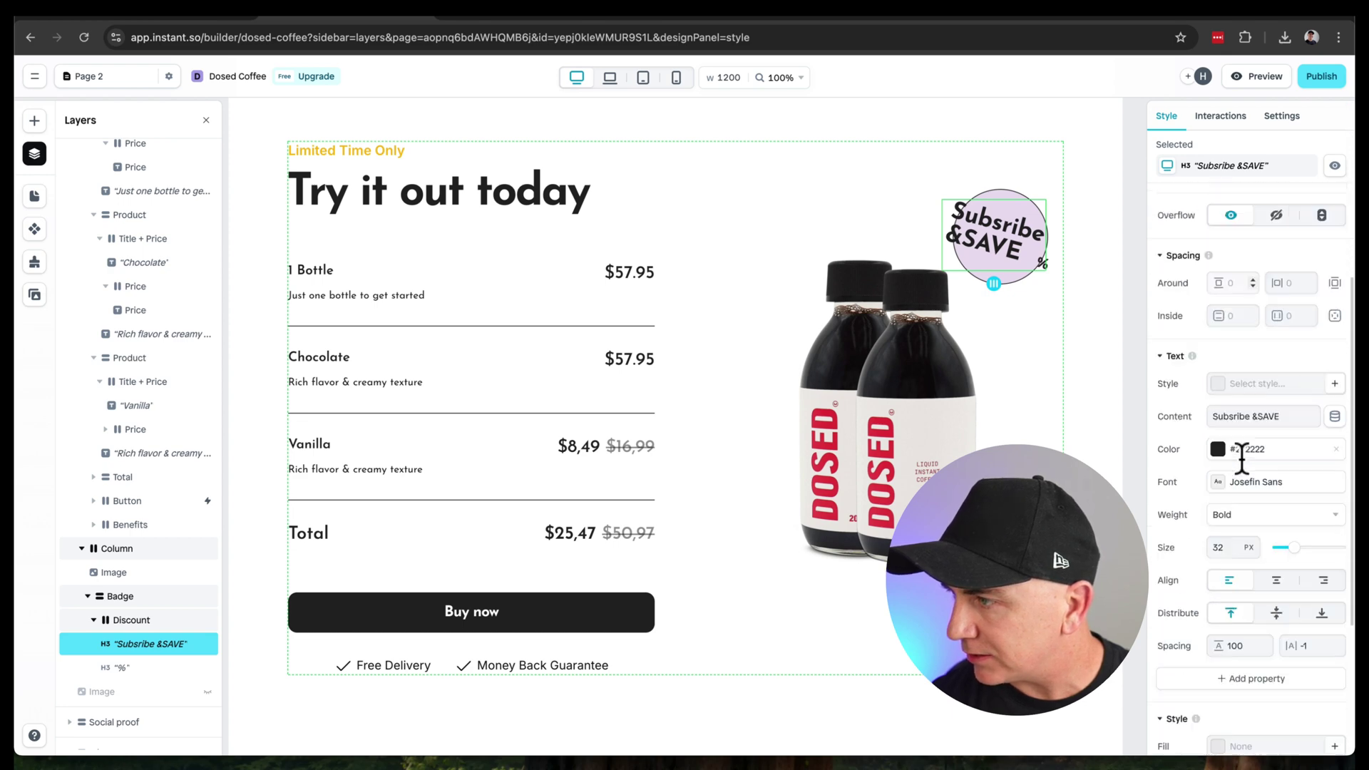
scroll(1241, 460, "down", 1)
left_click(1233, 512)
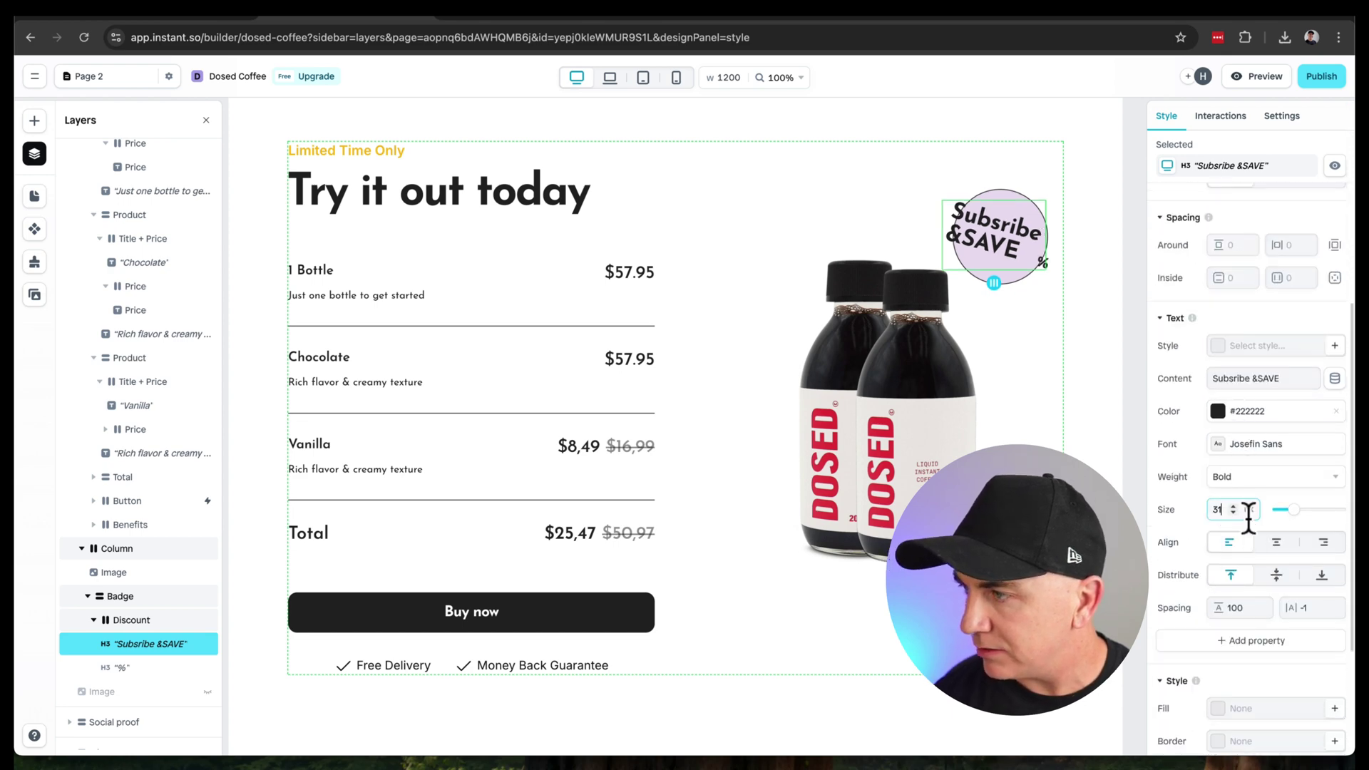
left_click(1234, 513)
left_click(1235, 513)
left_click(1234, 513)
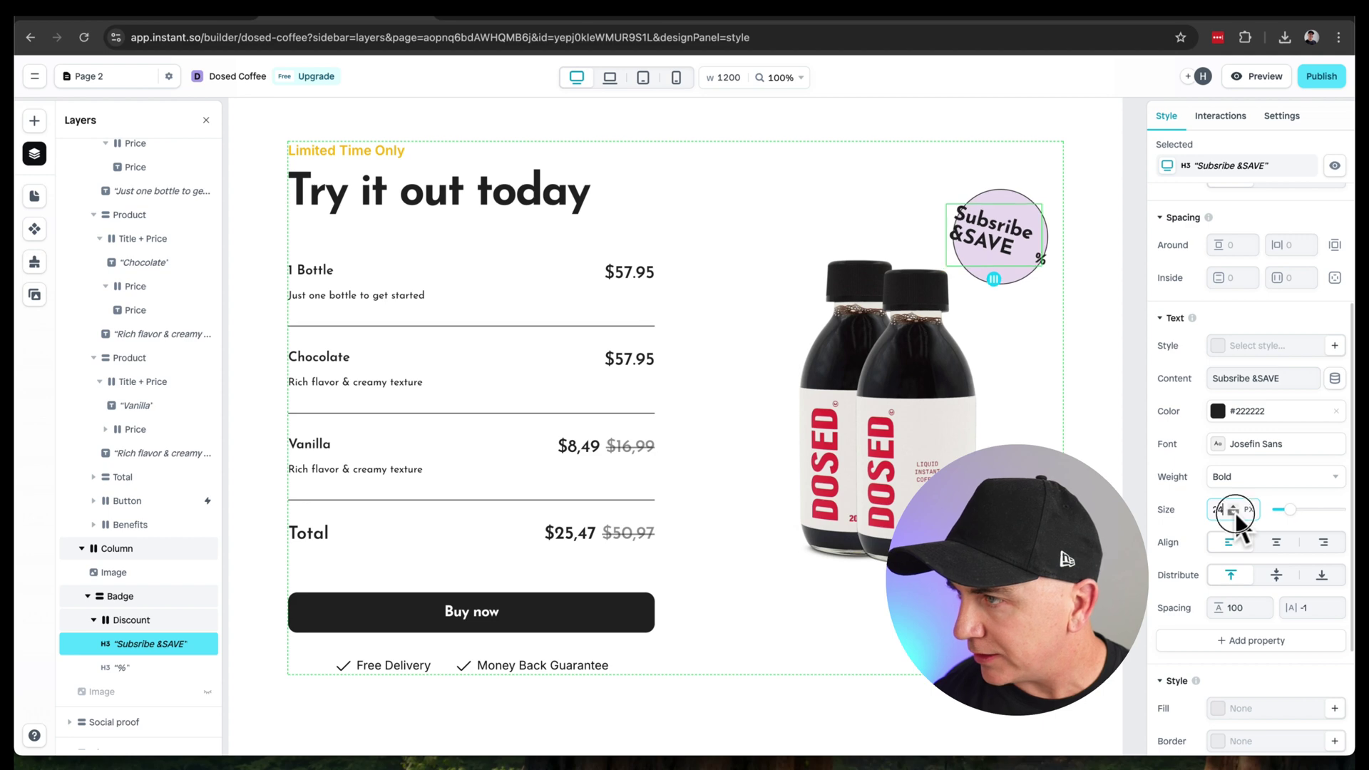
left_click(1234, 513)
left_click(1235, 512)
left_click(1234, 512)
left_click(1234, 513)
left_click(1234, 513)
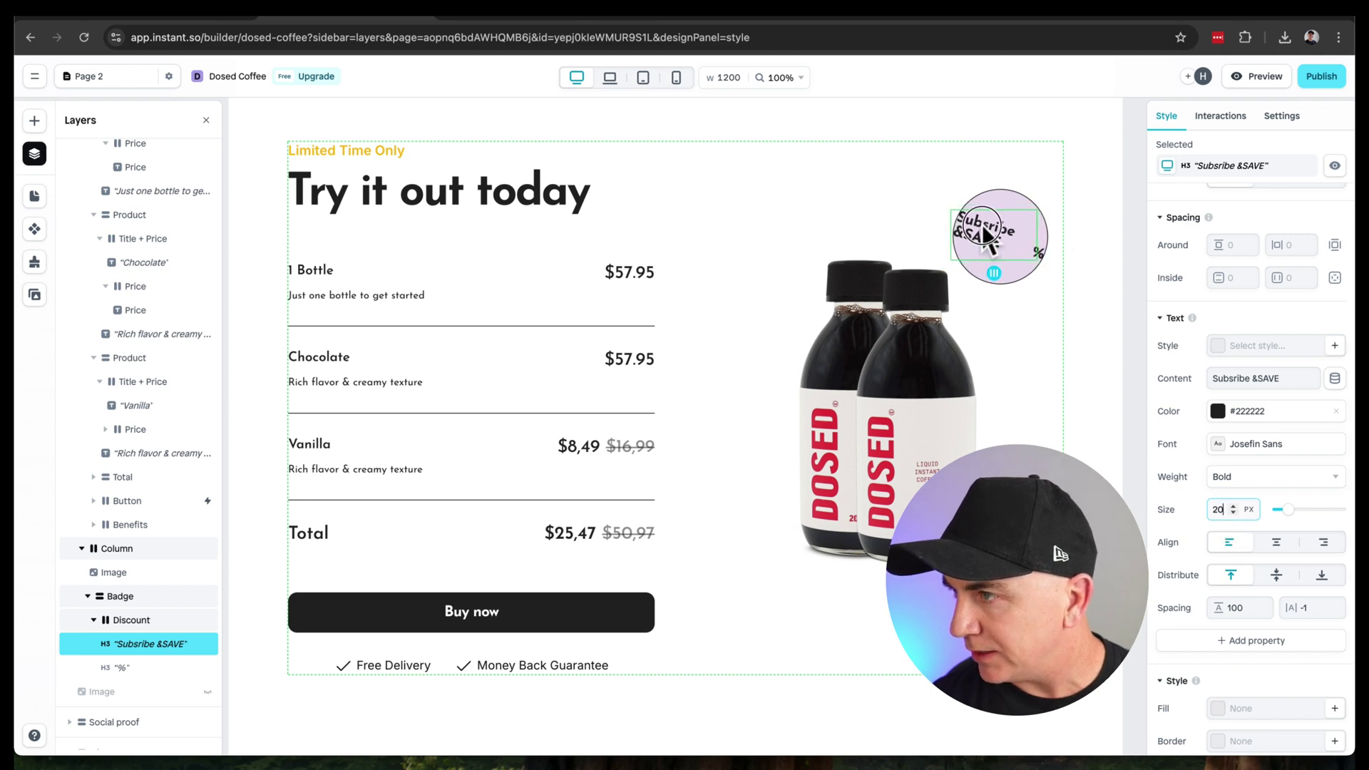
Step: Center-align the "Subsribe &SAVE" text in the badge and delete the leftover "%" text
left_click_drag(986, 234, 1000, 237)
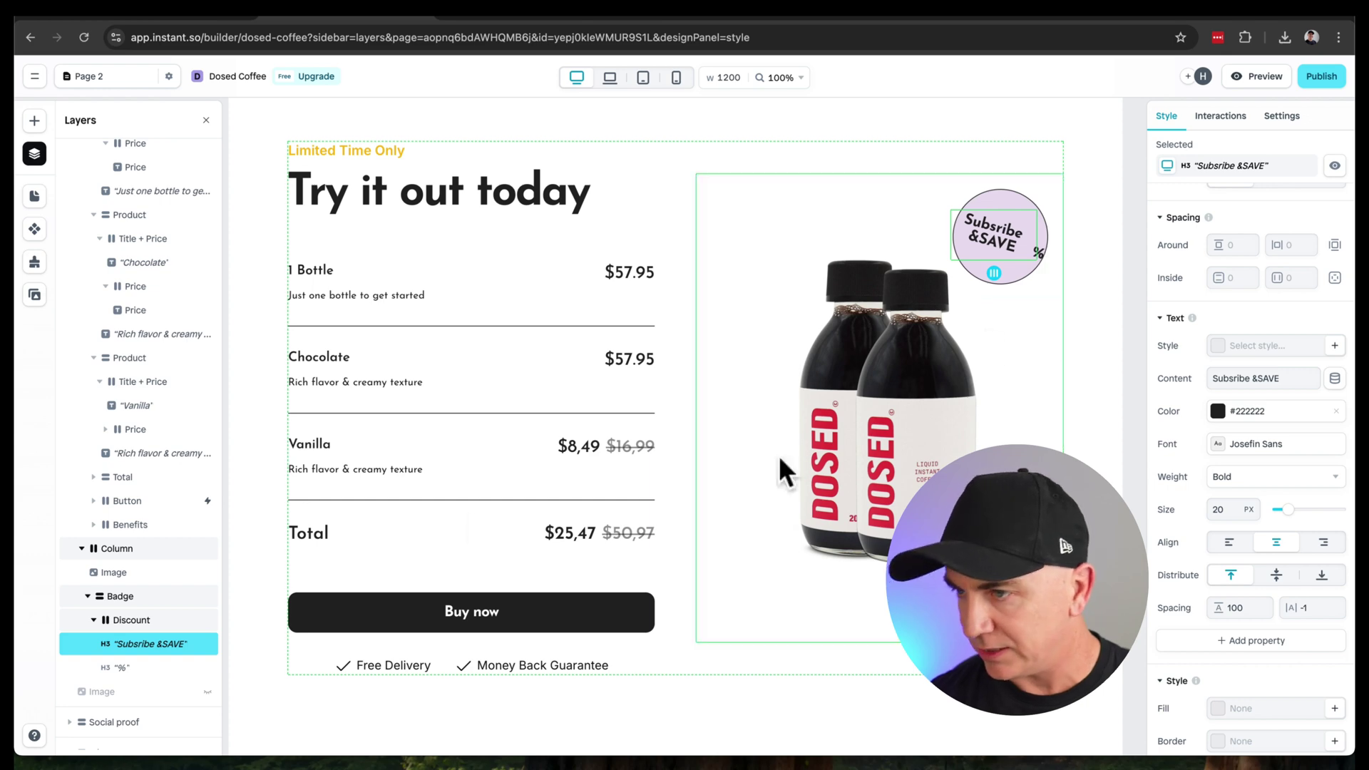
left_click(111, 663)
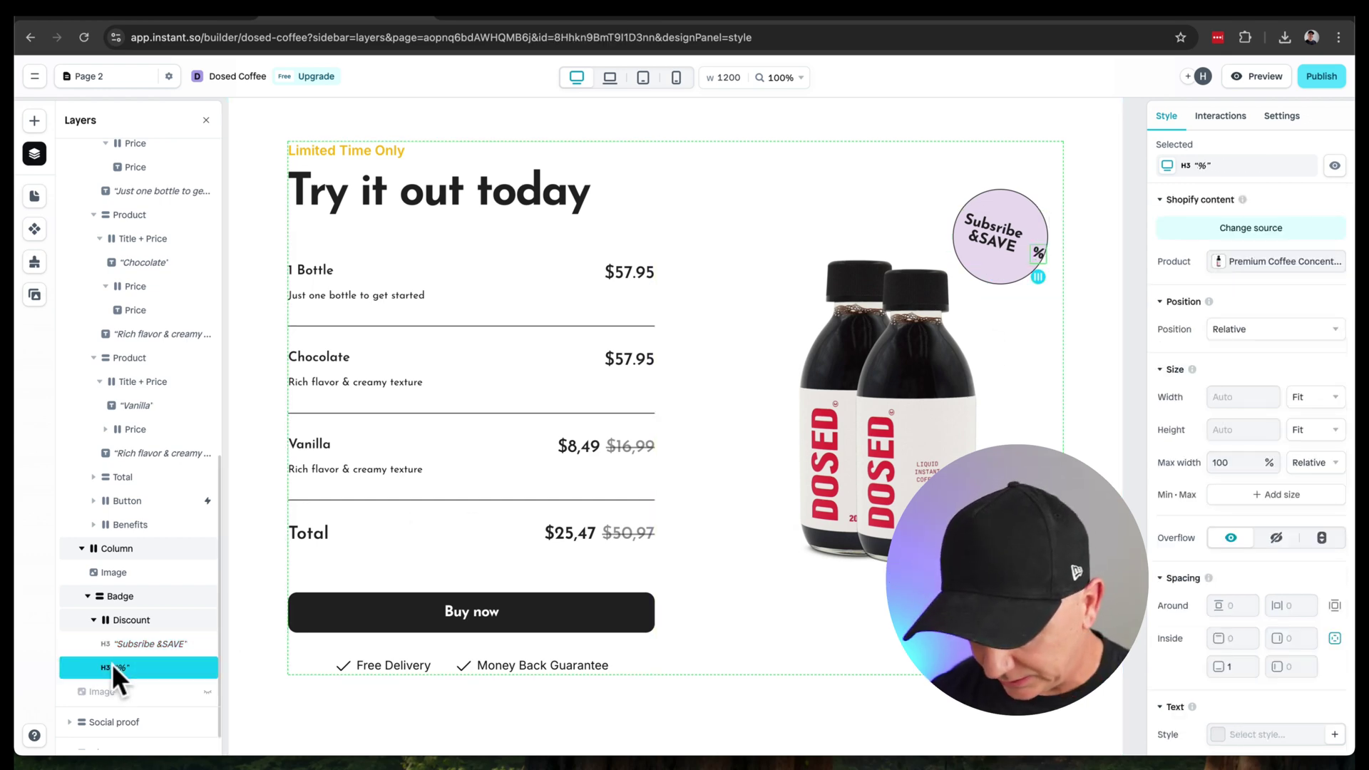
key("Delete")
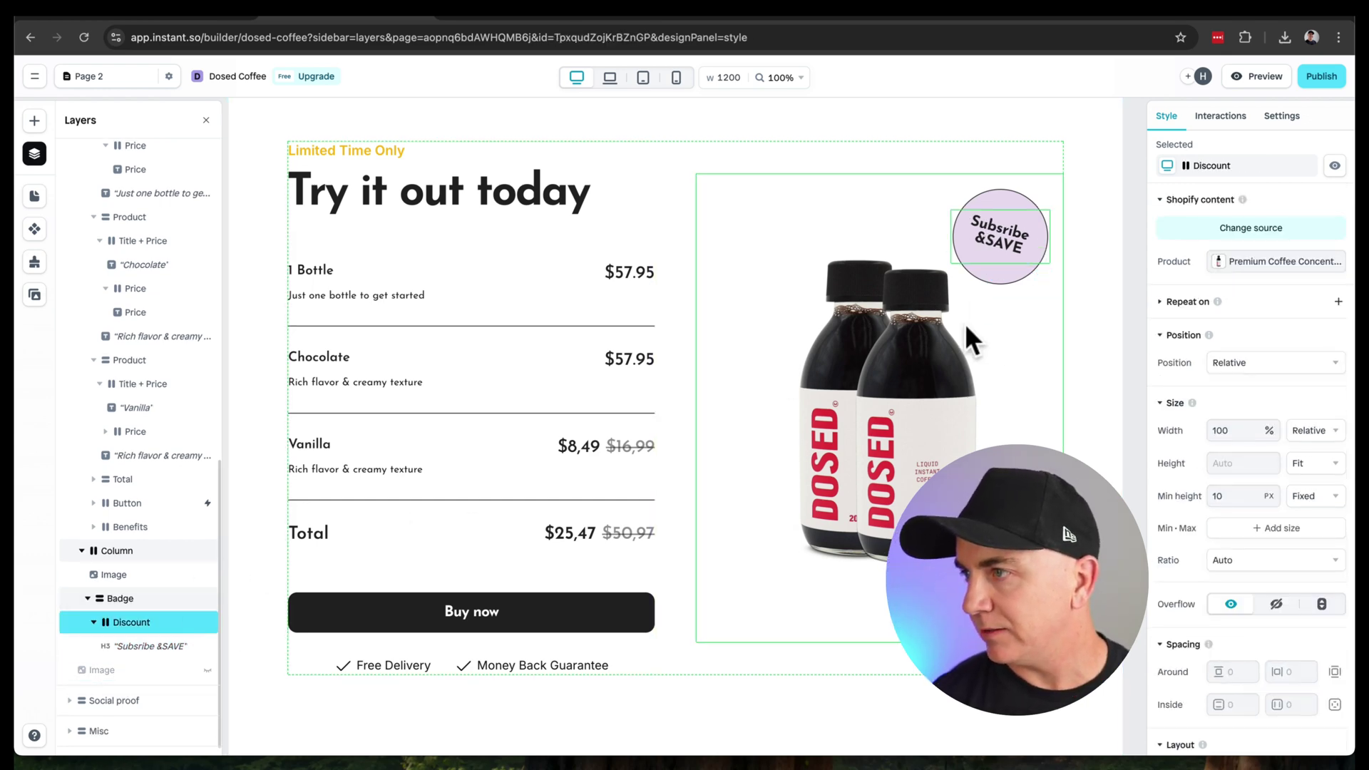
Step: Change the round badge's fill color to orange
left_click(1003, 202)
scroll(1222, 526, "down", 10)
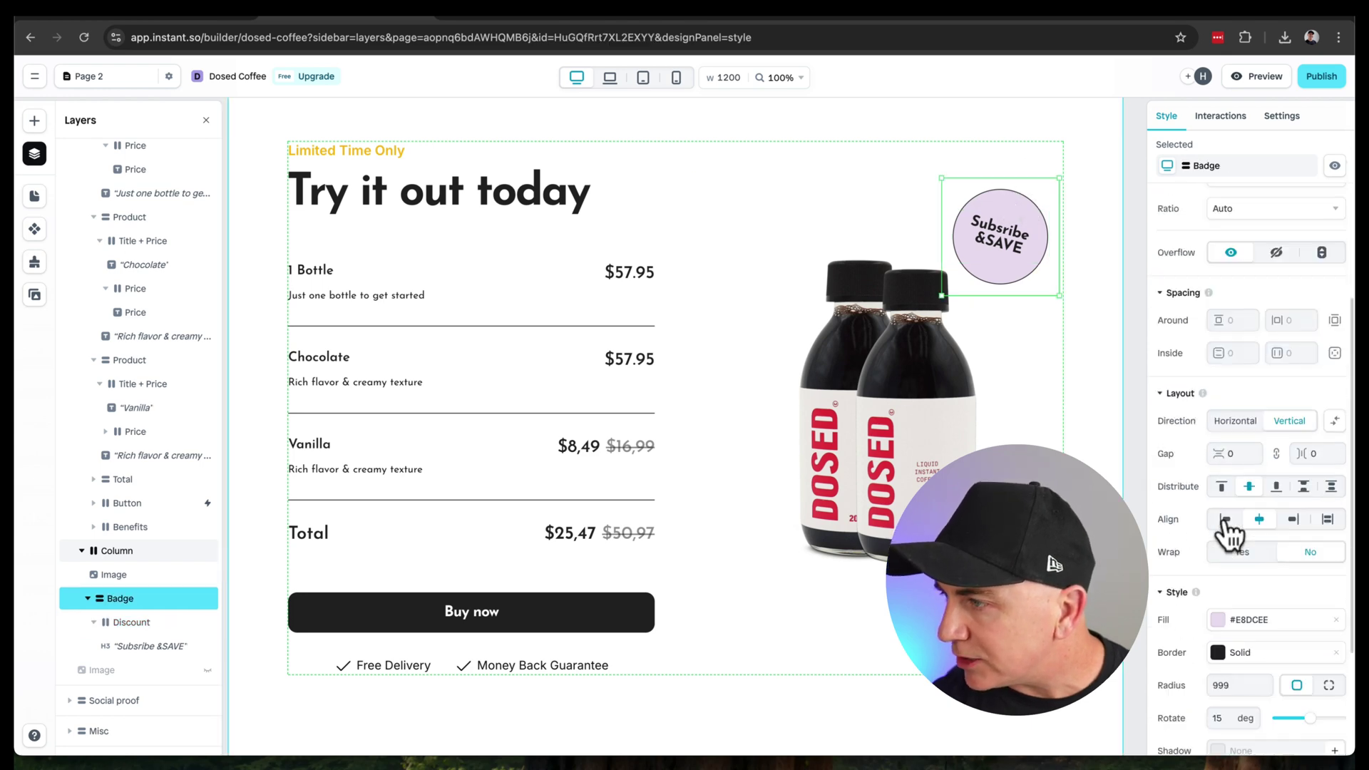
left_click(1218, 524)
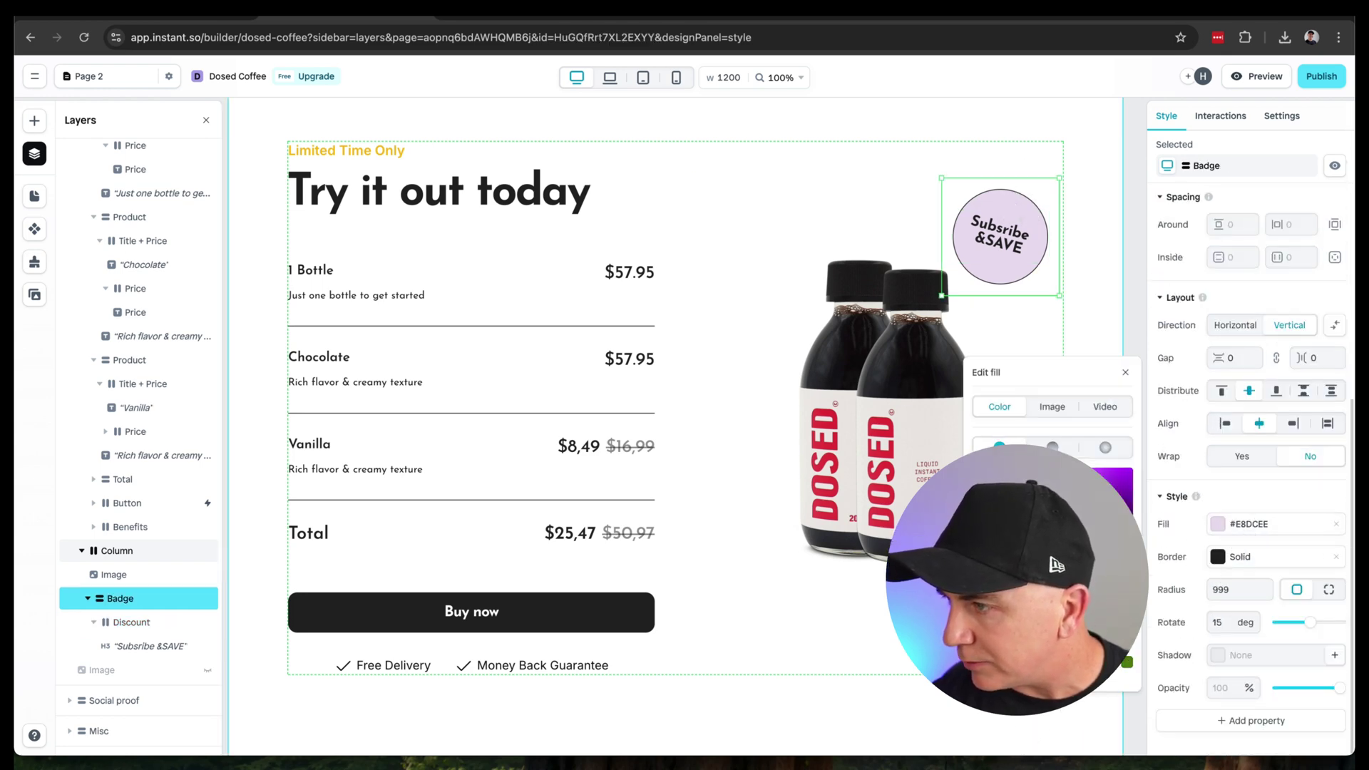
left_click(1093, 687)
left_click(1090, 263)
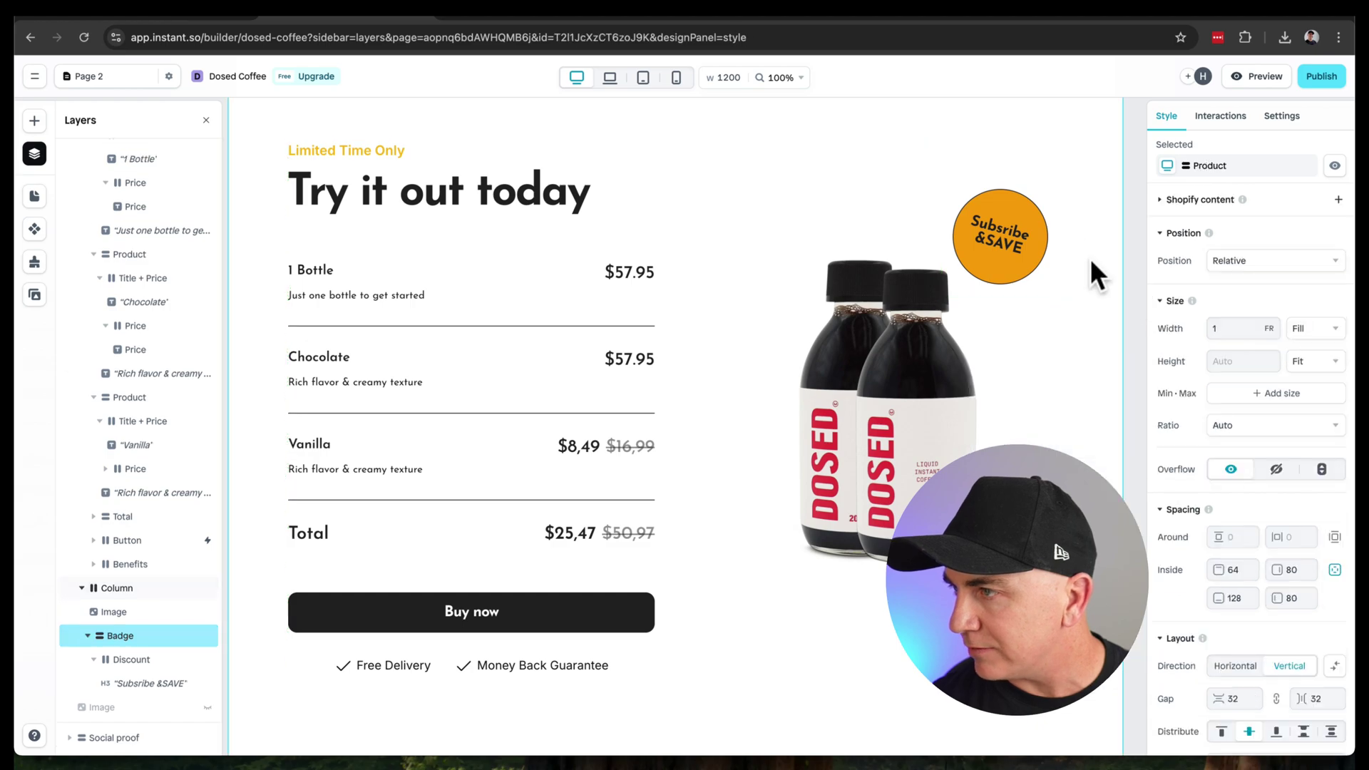
Step: Review the remaining page sections, including the customer testimonials and the FAQ questions
scroll(707, 341, "up", 15)
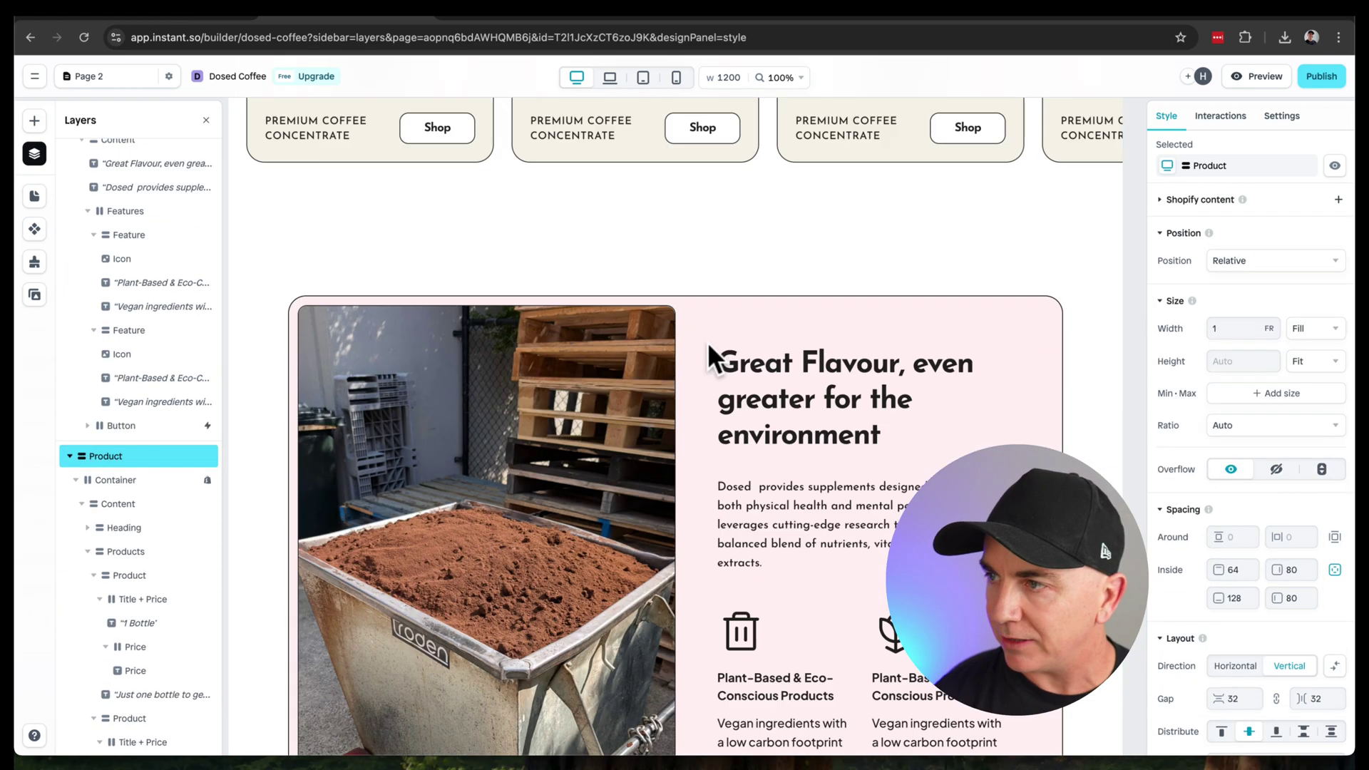
scroll(708, 346, "down", 20)
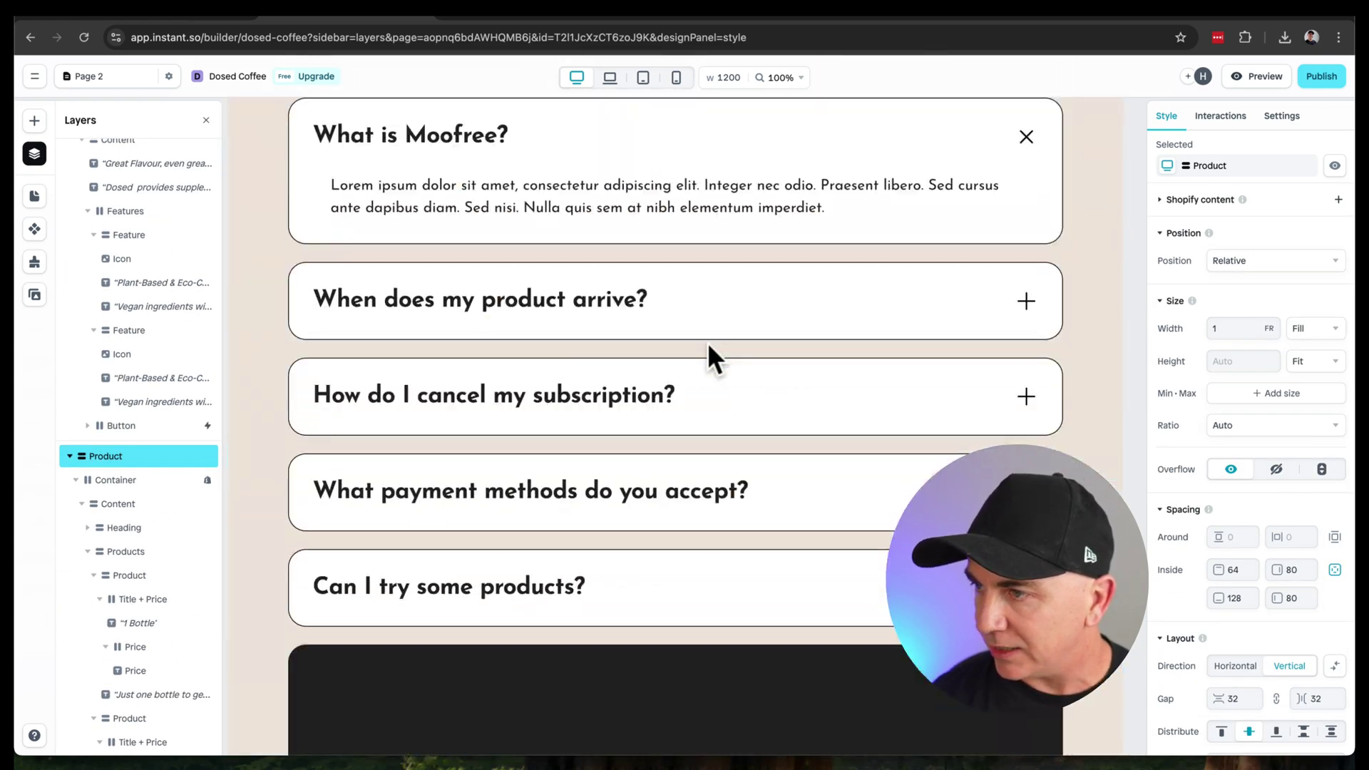
scroll(708, 345, "up", 5)
scroll(707, 342, "up", 3)
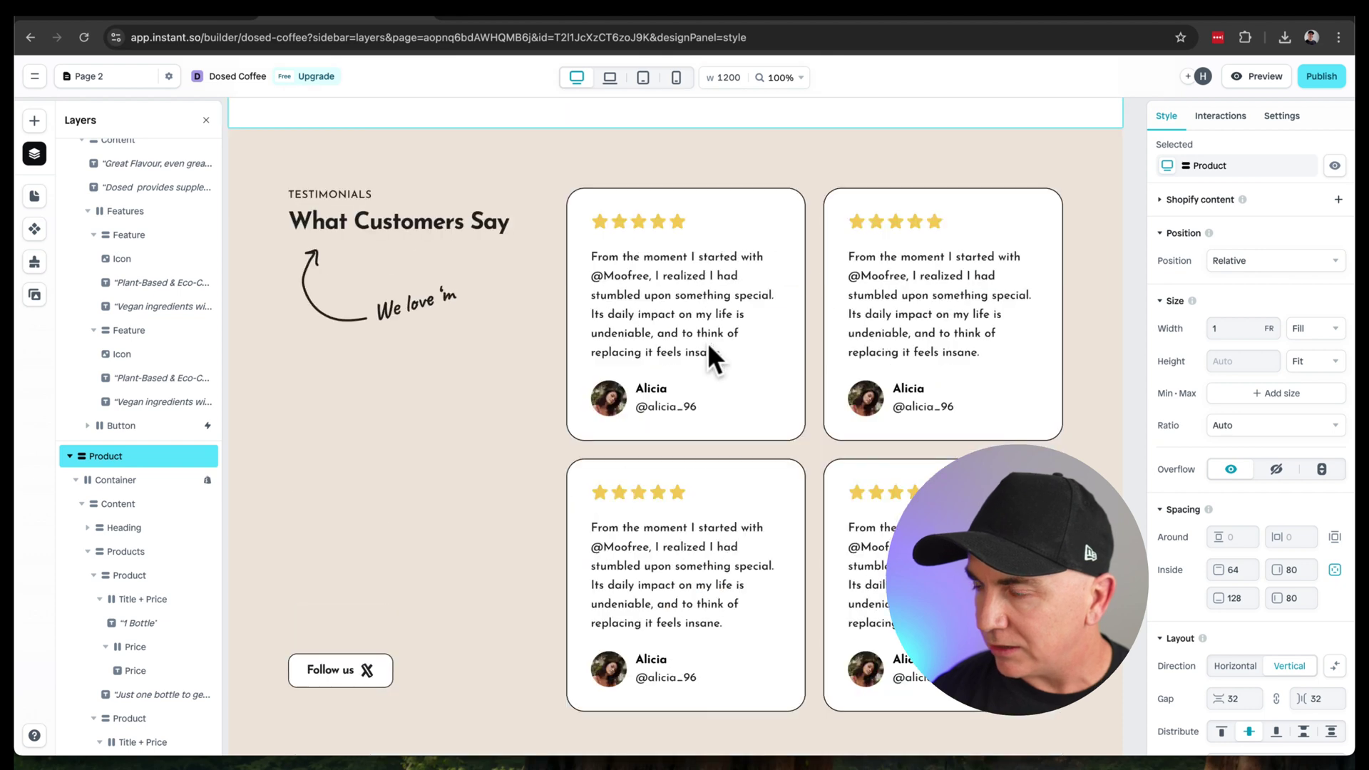
left_click(721, 222)
left_click(691, 231)
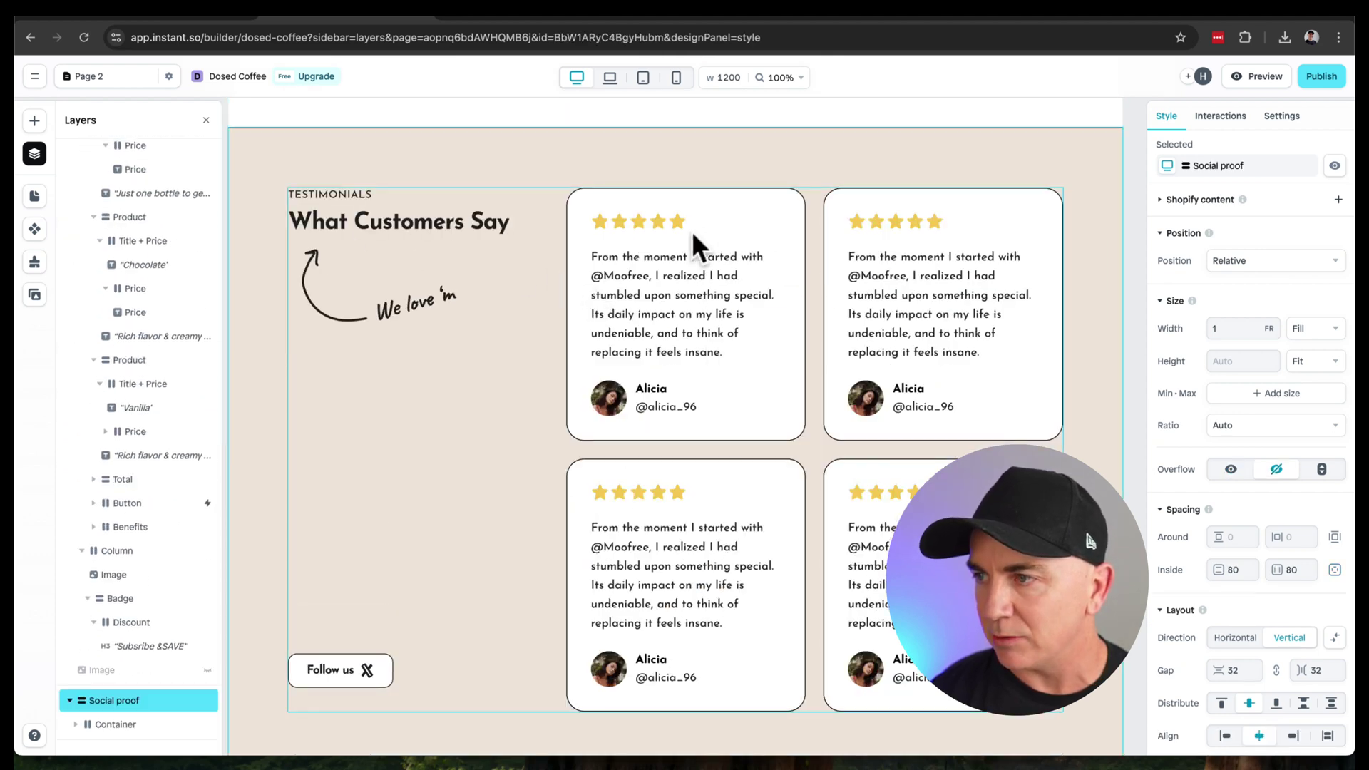
left_click(647, 225)
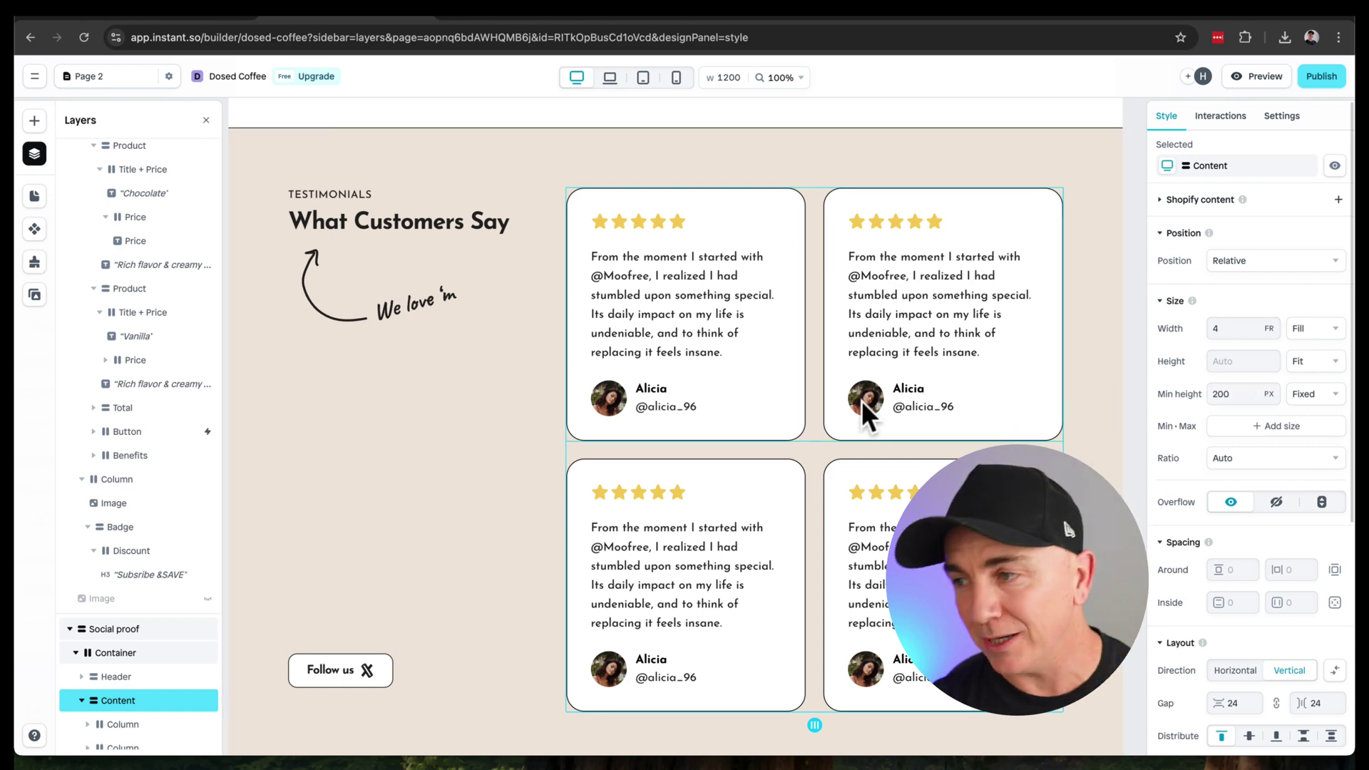
scroll(811, 393, "down", 10)
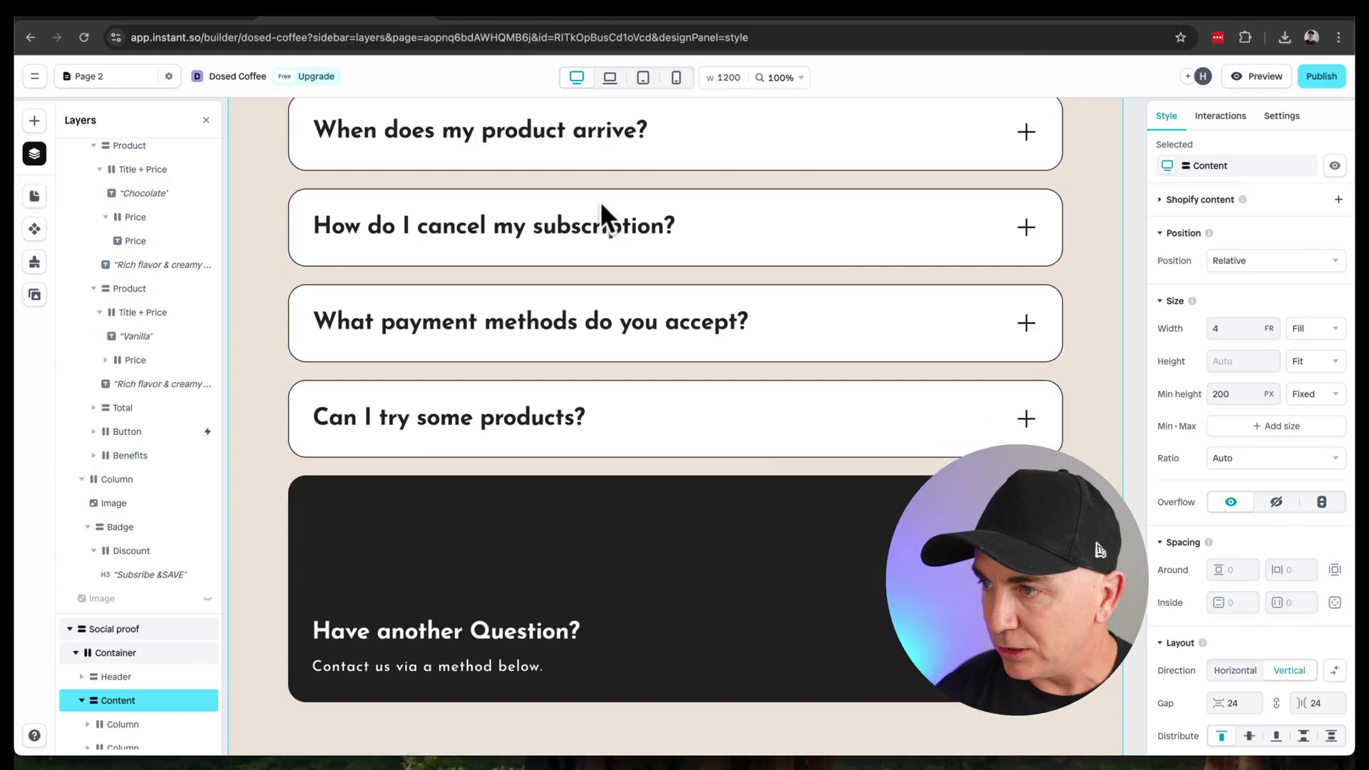
scroll(600, 206, "down", 7)
scroll(600, 207, "up", 12)
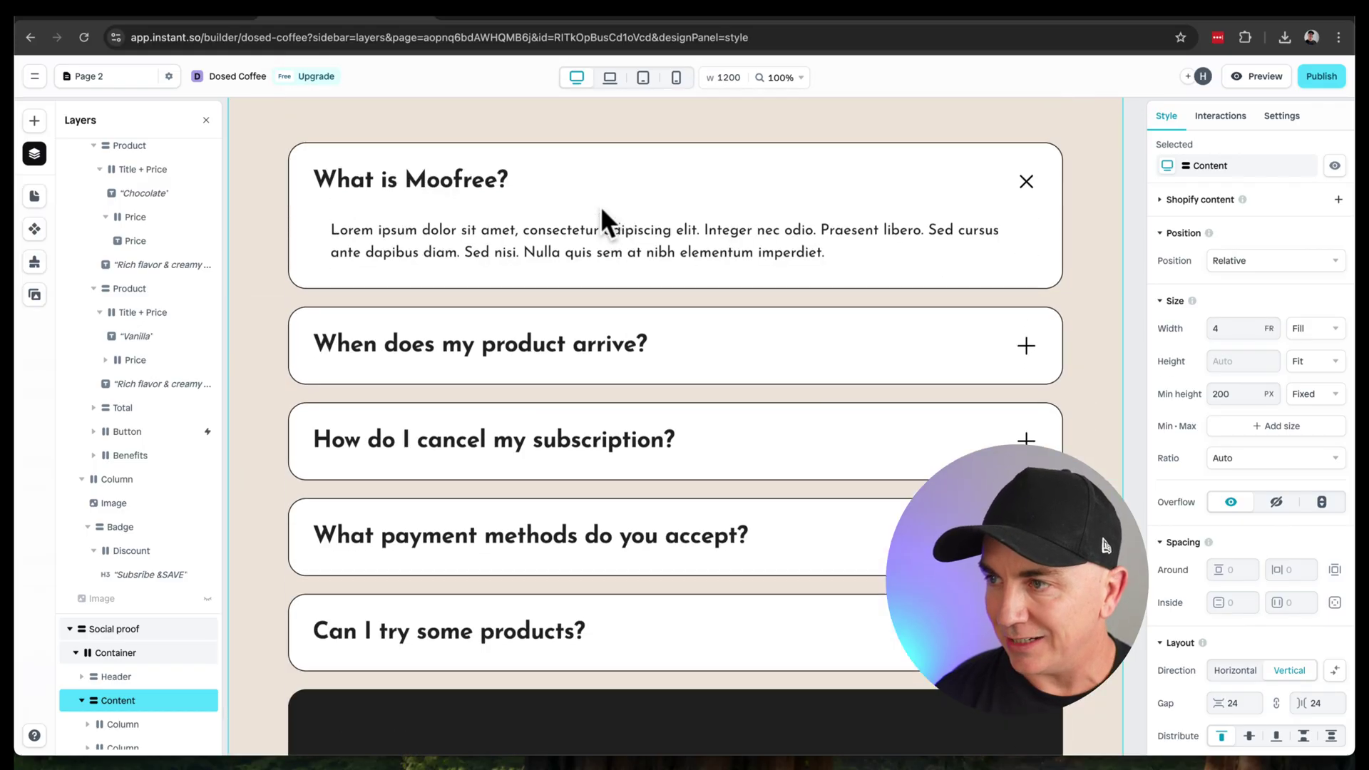
scroll(597, 207, "up", 2)
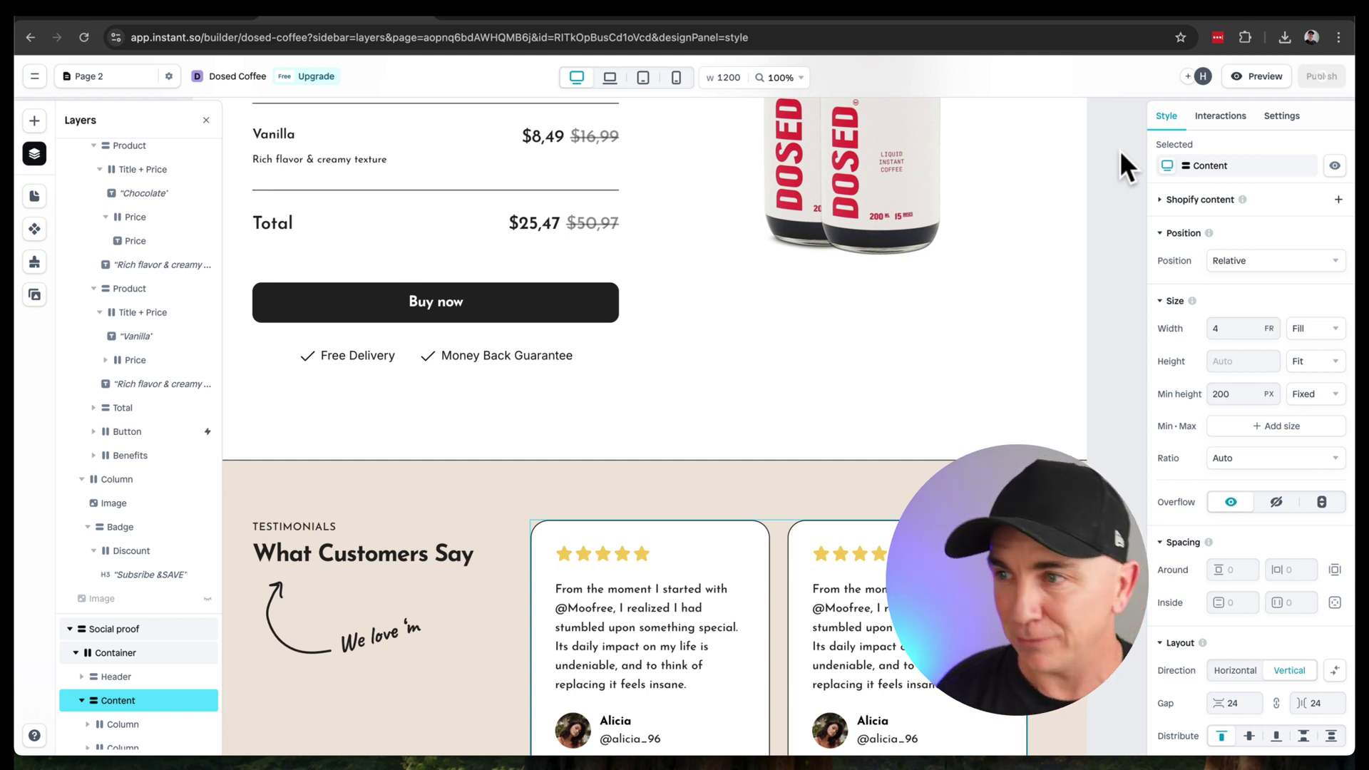
Step: Switch to the Shopify admin and start adding a new page in the Online Store's pages
left_click(207, 14)
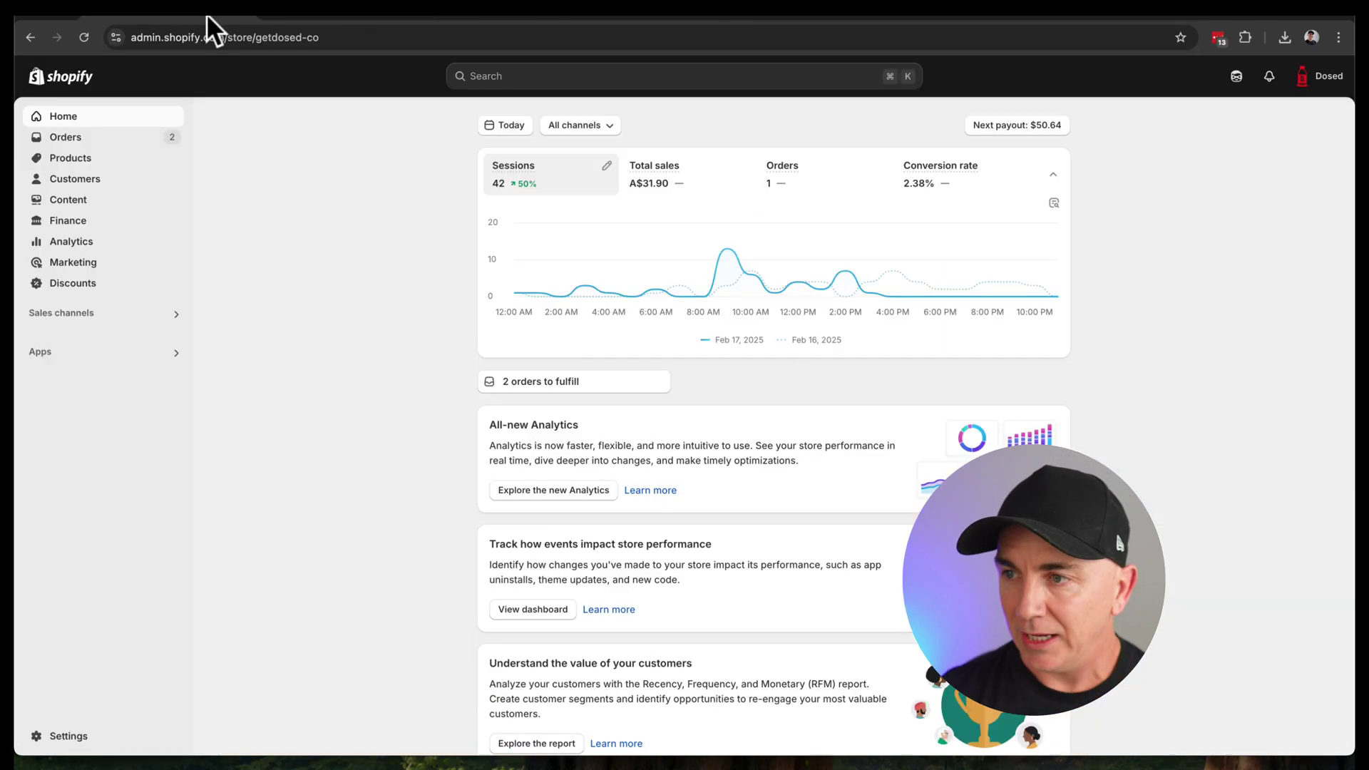
left_click(86, 313)
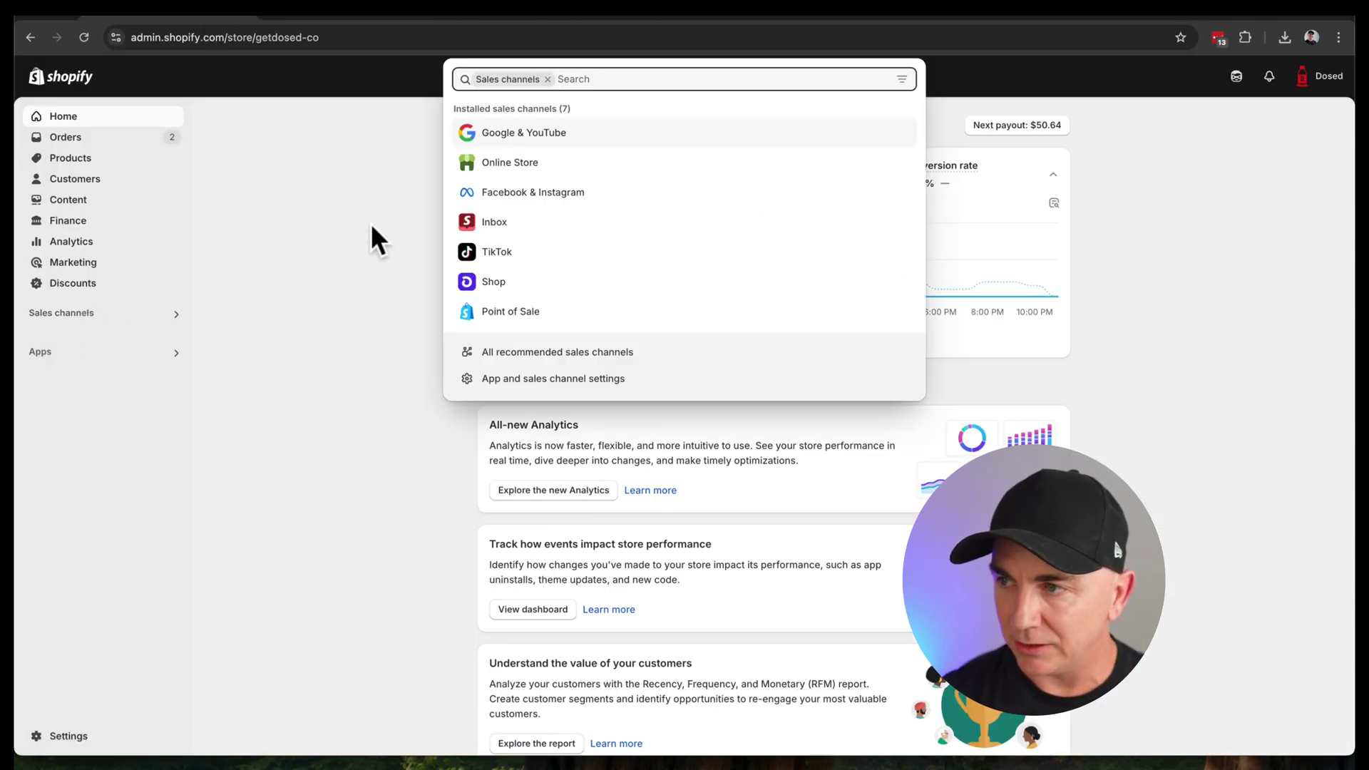
left_click(506, 165)
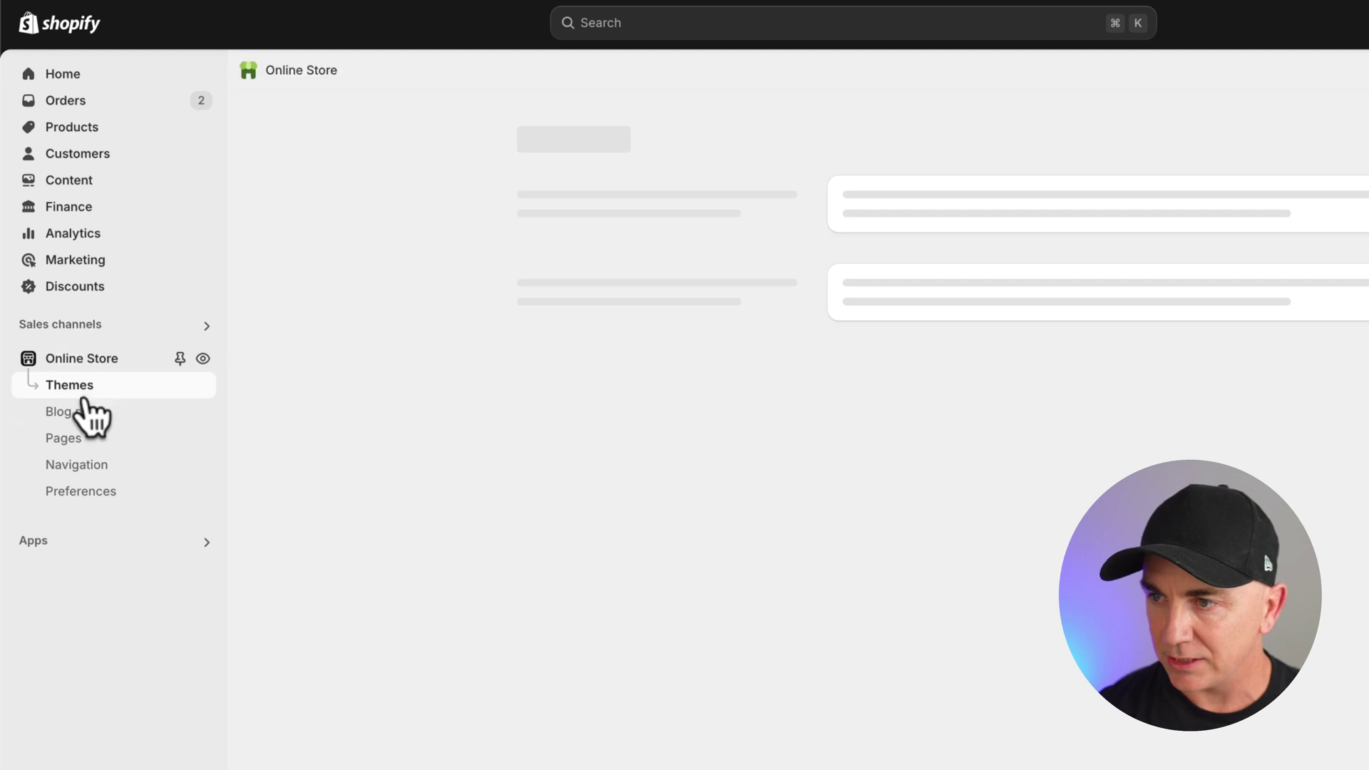
left_click(67, 420)
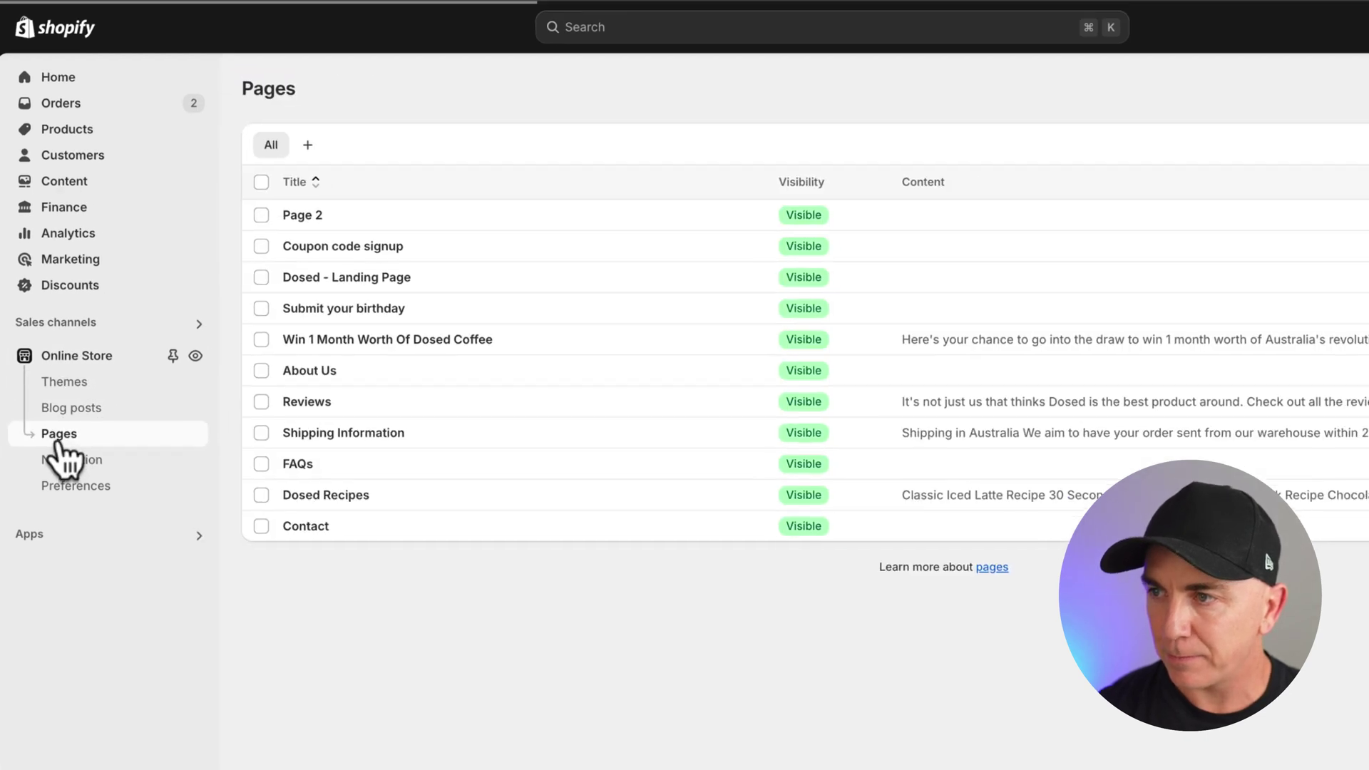
left_click(1344, 111)
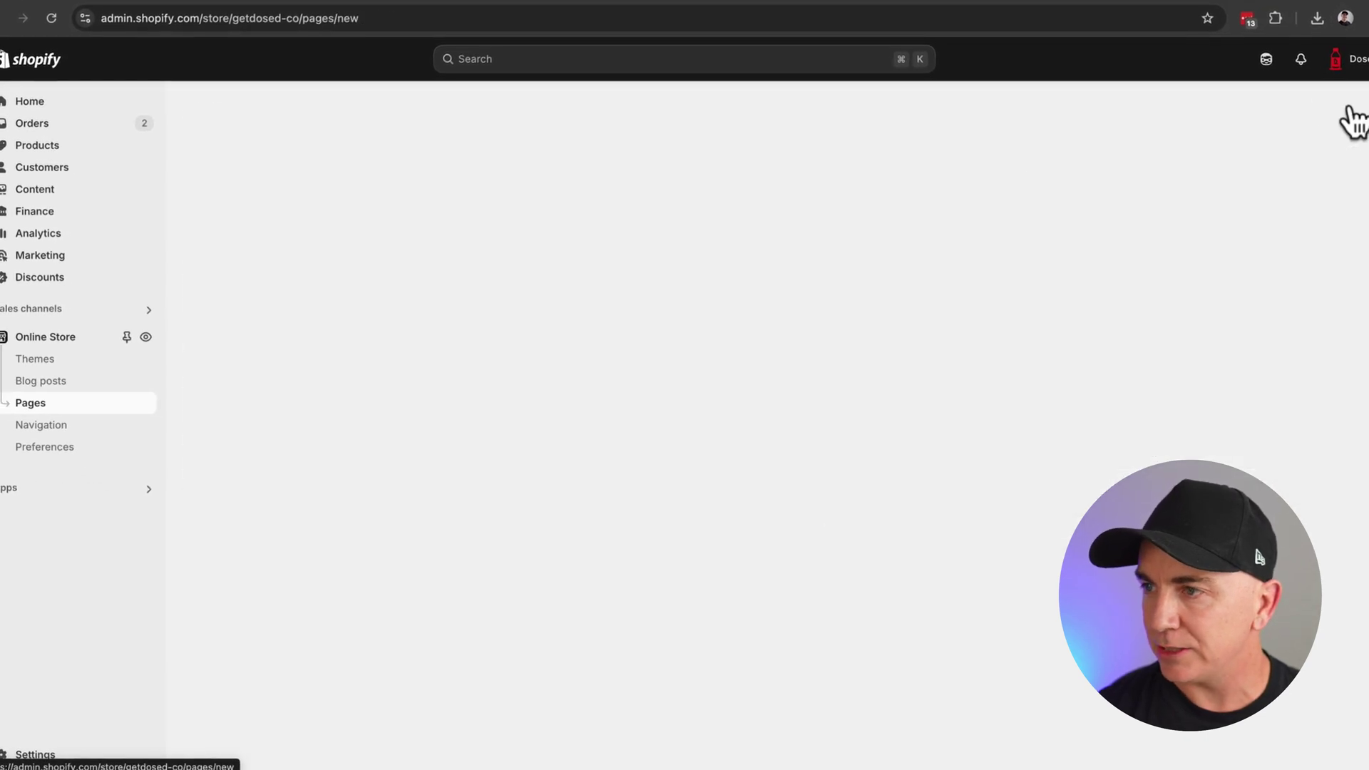
Step: Title the new page "Dosed Landing Page Example" and save it
left_click(542, 183)
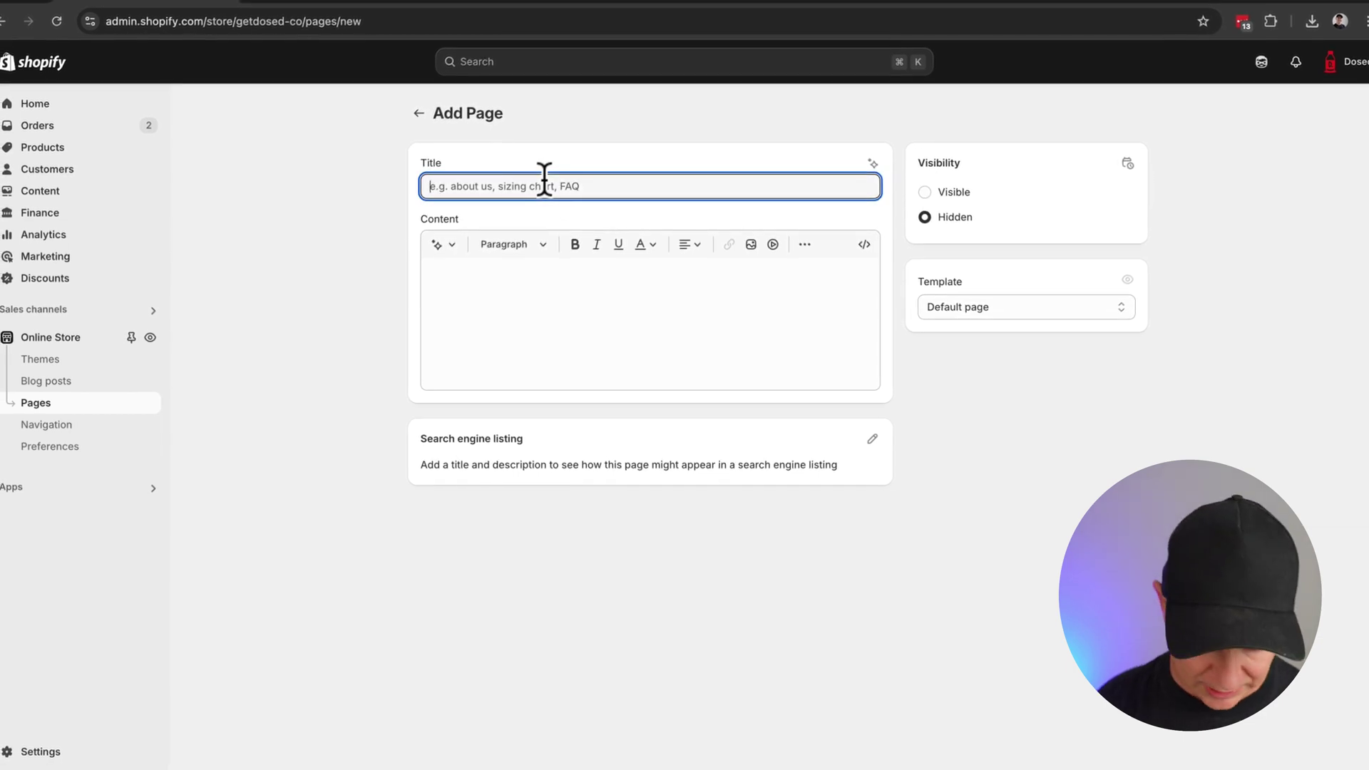
type("Co")
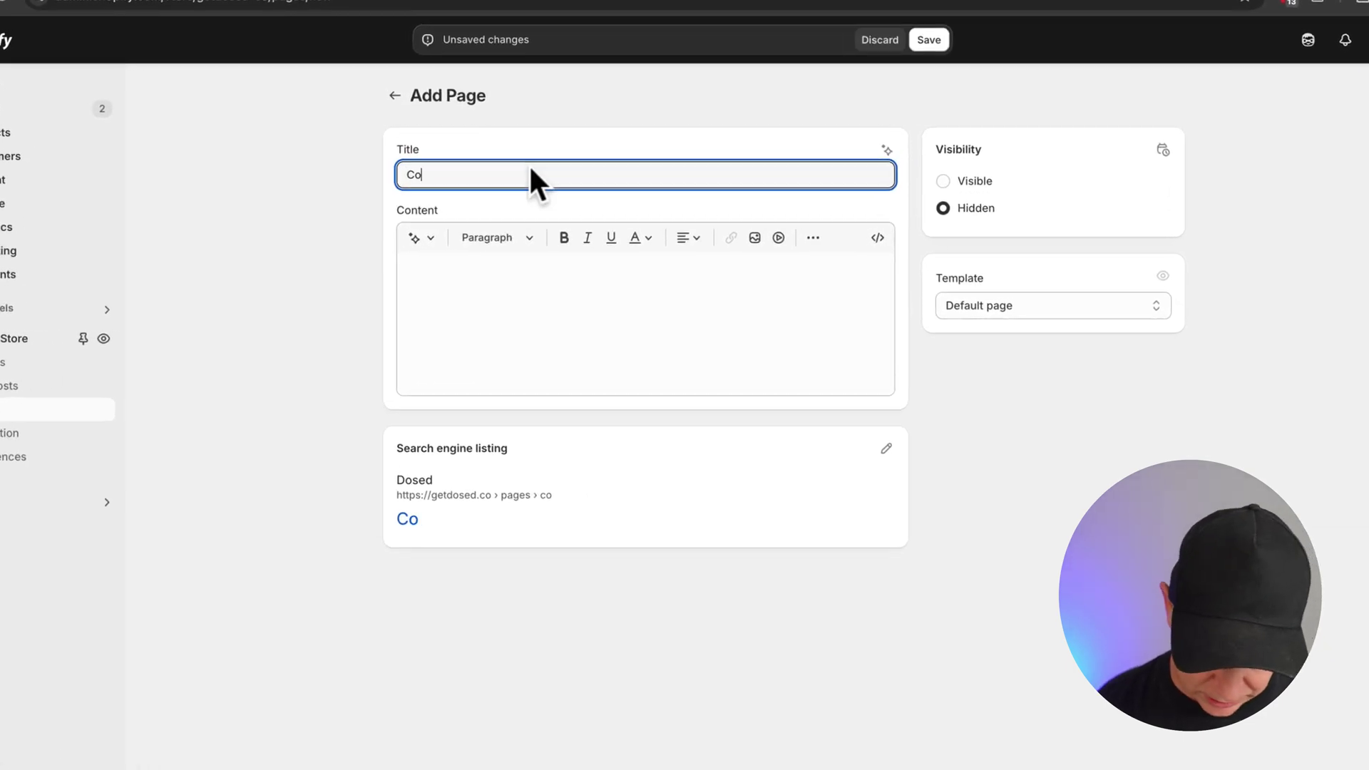
key("BackSpace")
key("BackSpace")
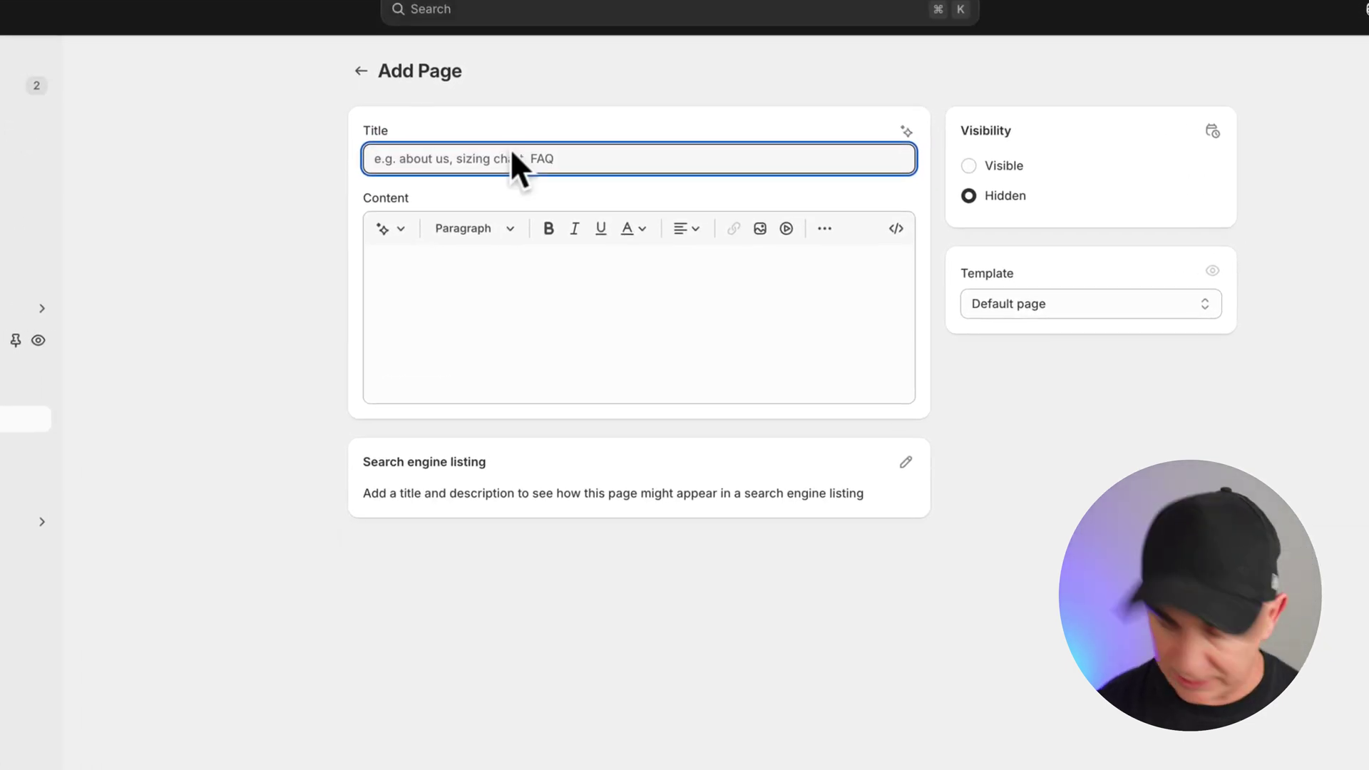
type("Dosed Landing Page ")
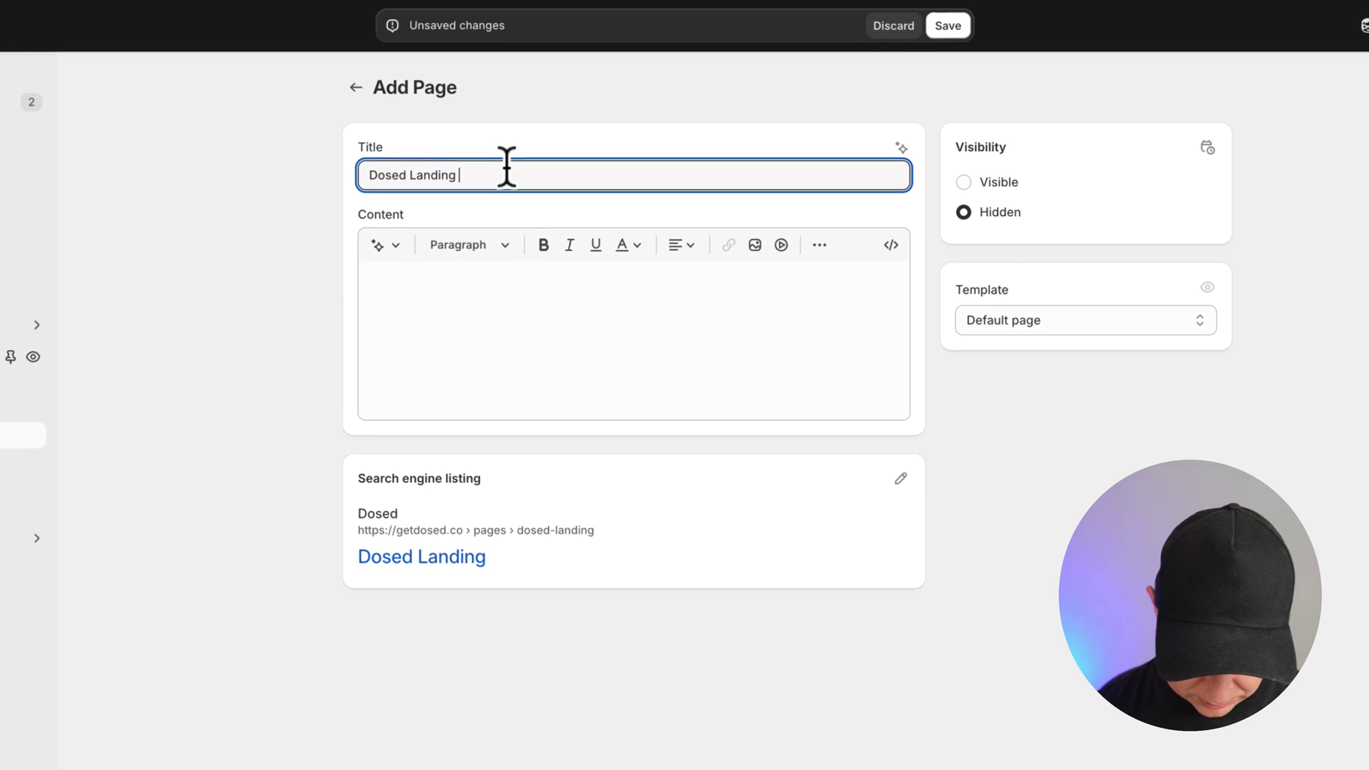
type("Example")
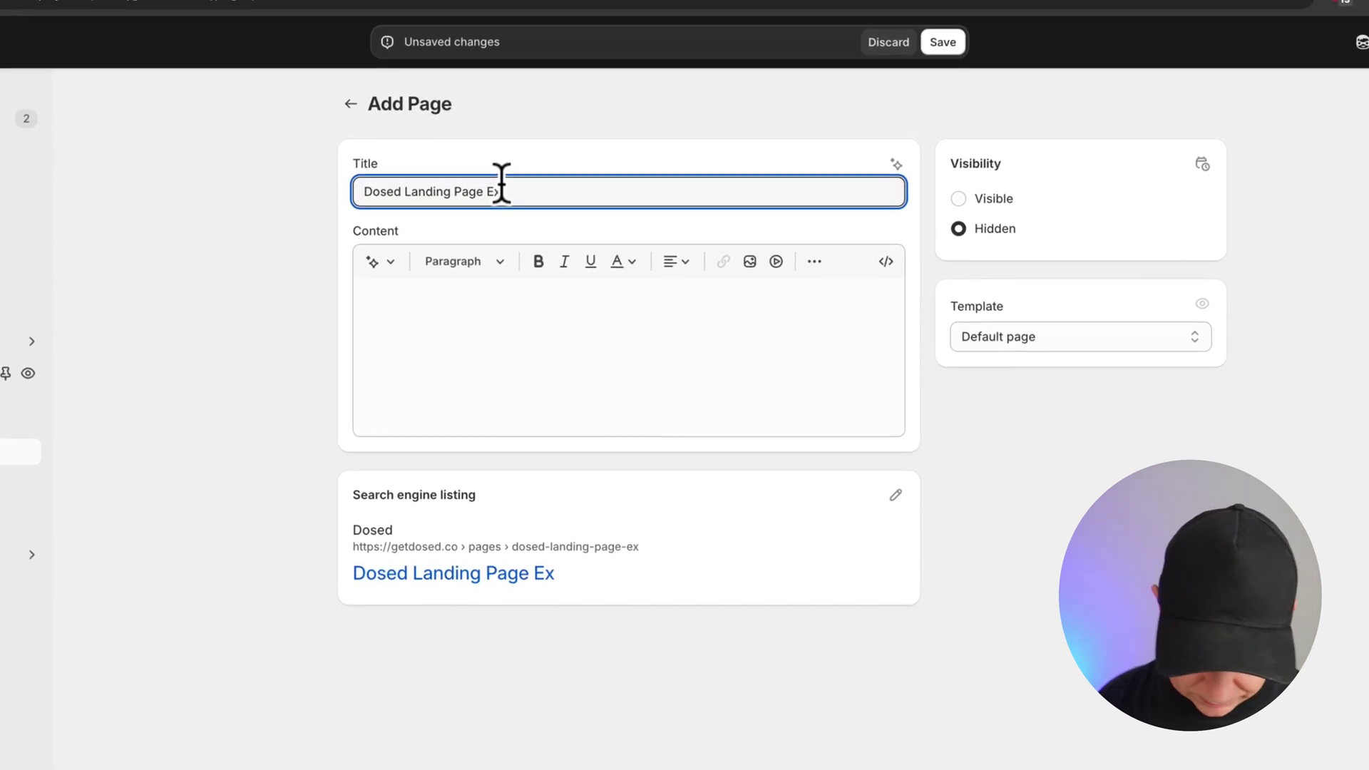
left_click(559, 336)
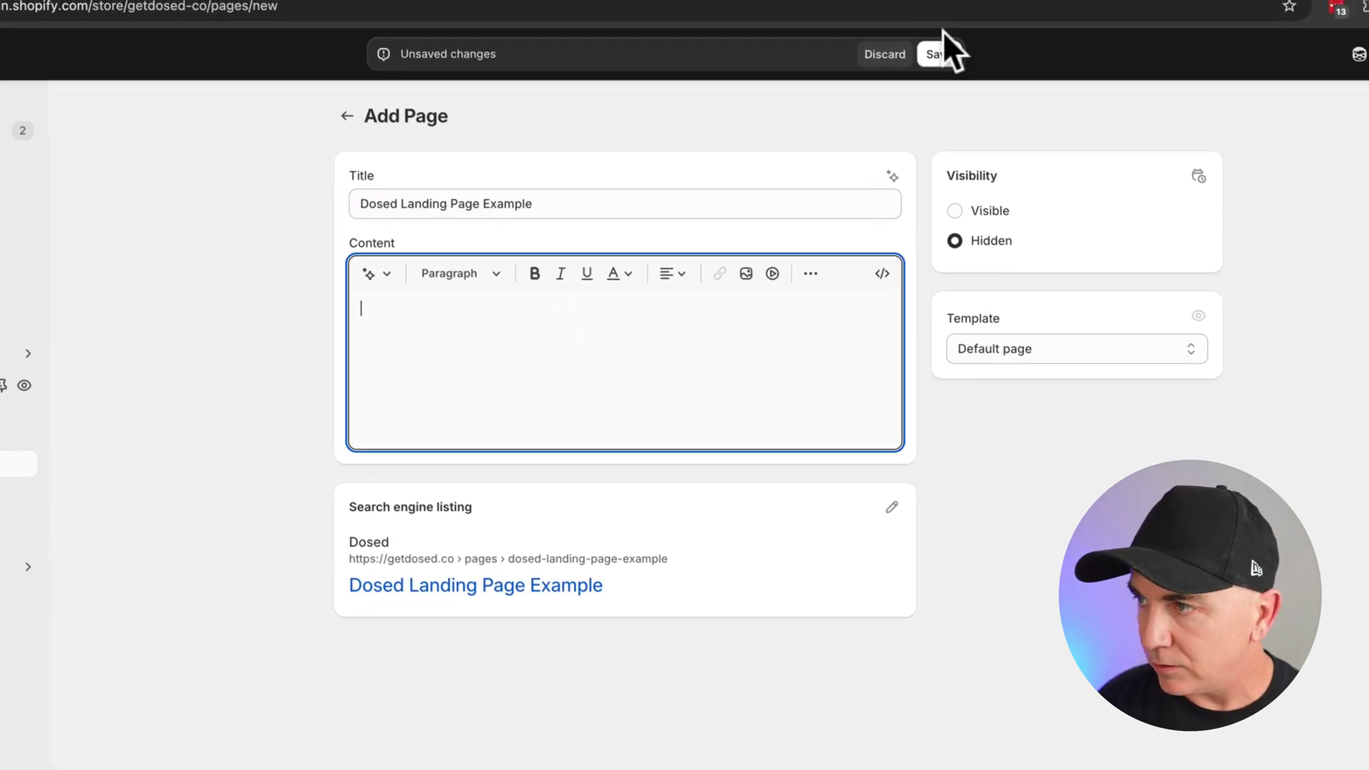
left_click(943, 49)
Step: Assign the instant-aopnq6bdAWHQMB6j template to the page and open the page in the theme editor
left_click(1076, 349)
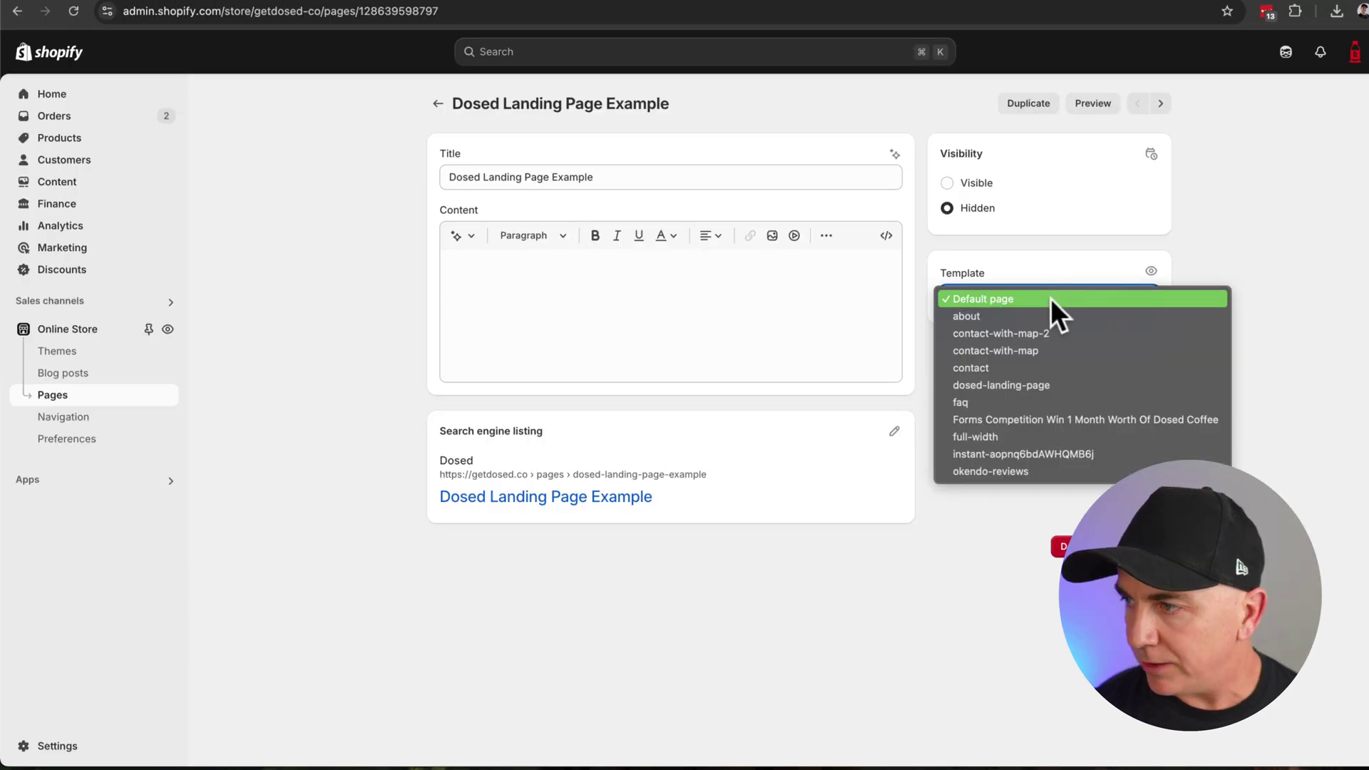
left_click(989, 455)
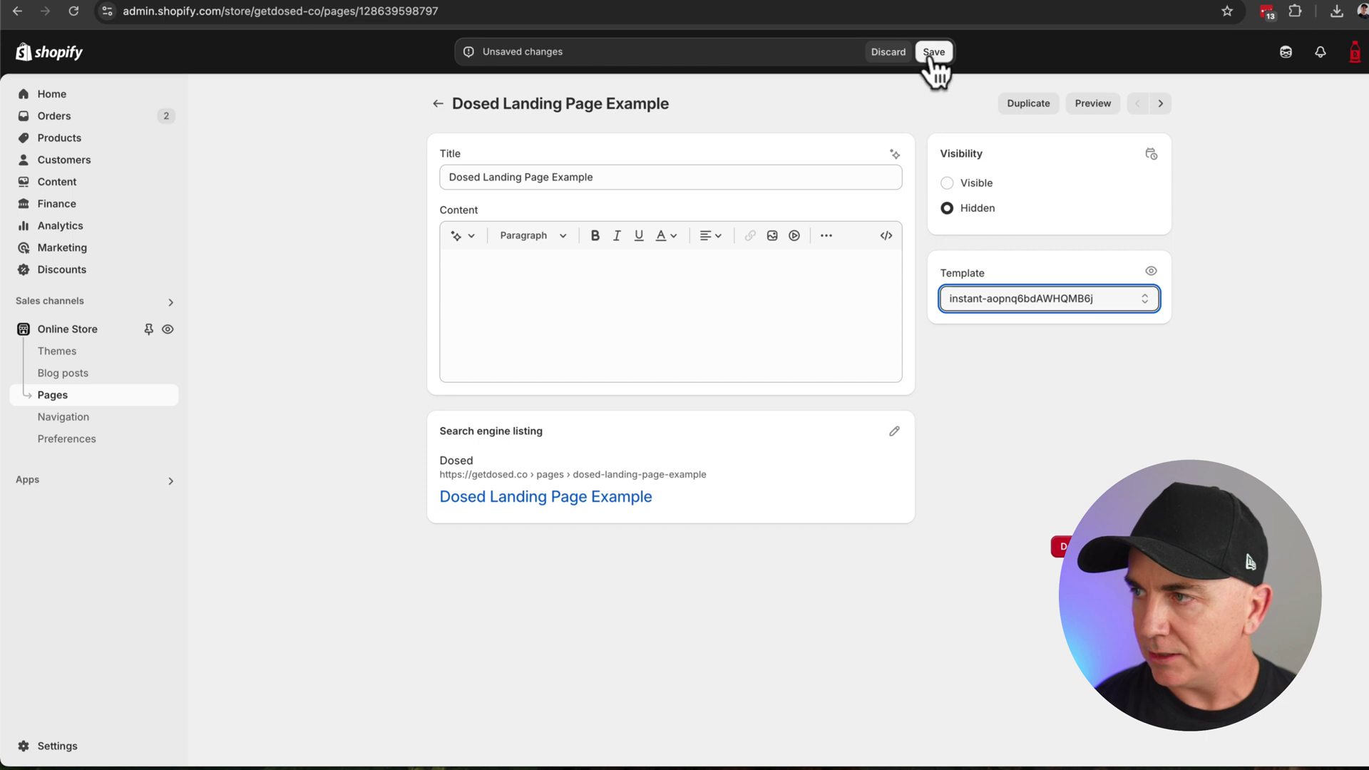
left_click(1151, 272)
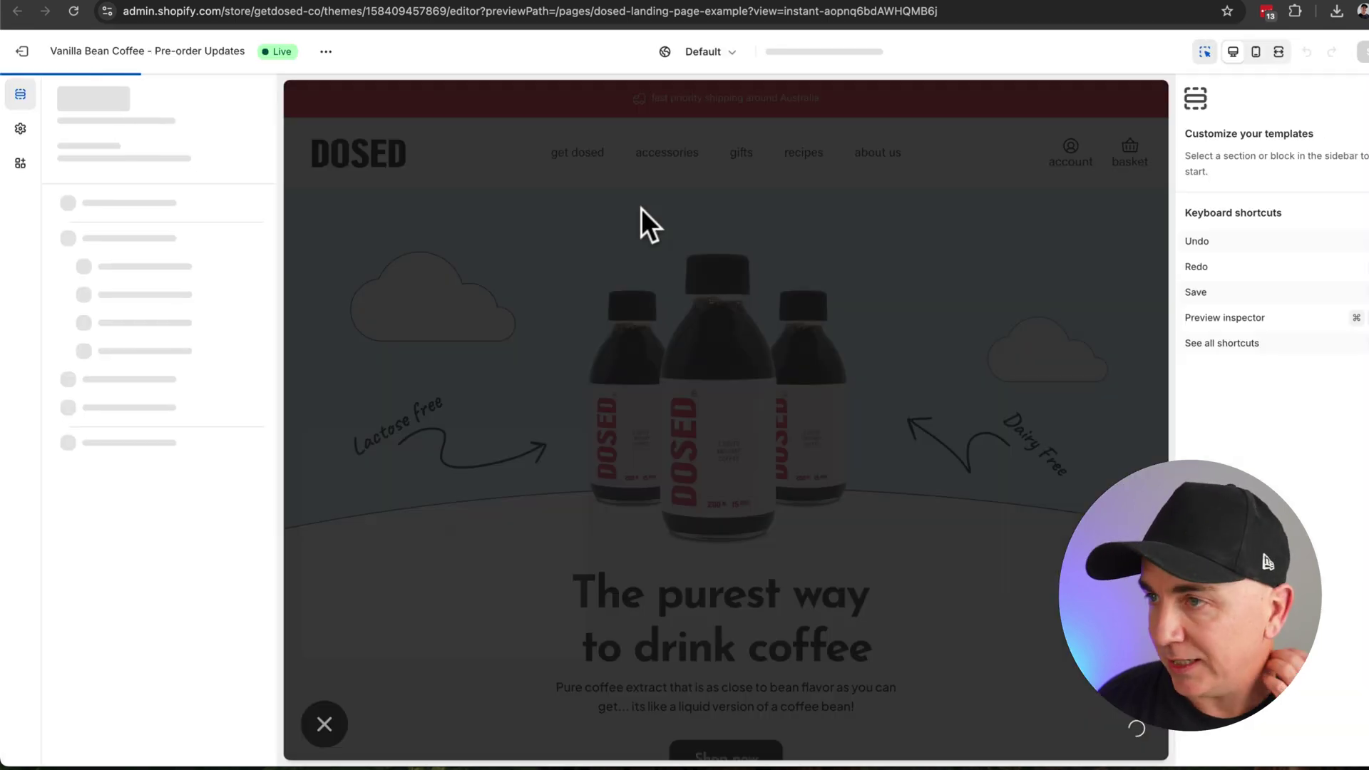
Step: Review the landing page preview from the hero through the testimonials and back, dismissing the chat window and the discount popup
scroll(771, 331, "down", 5)
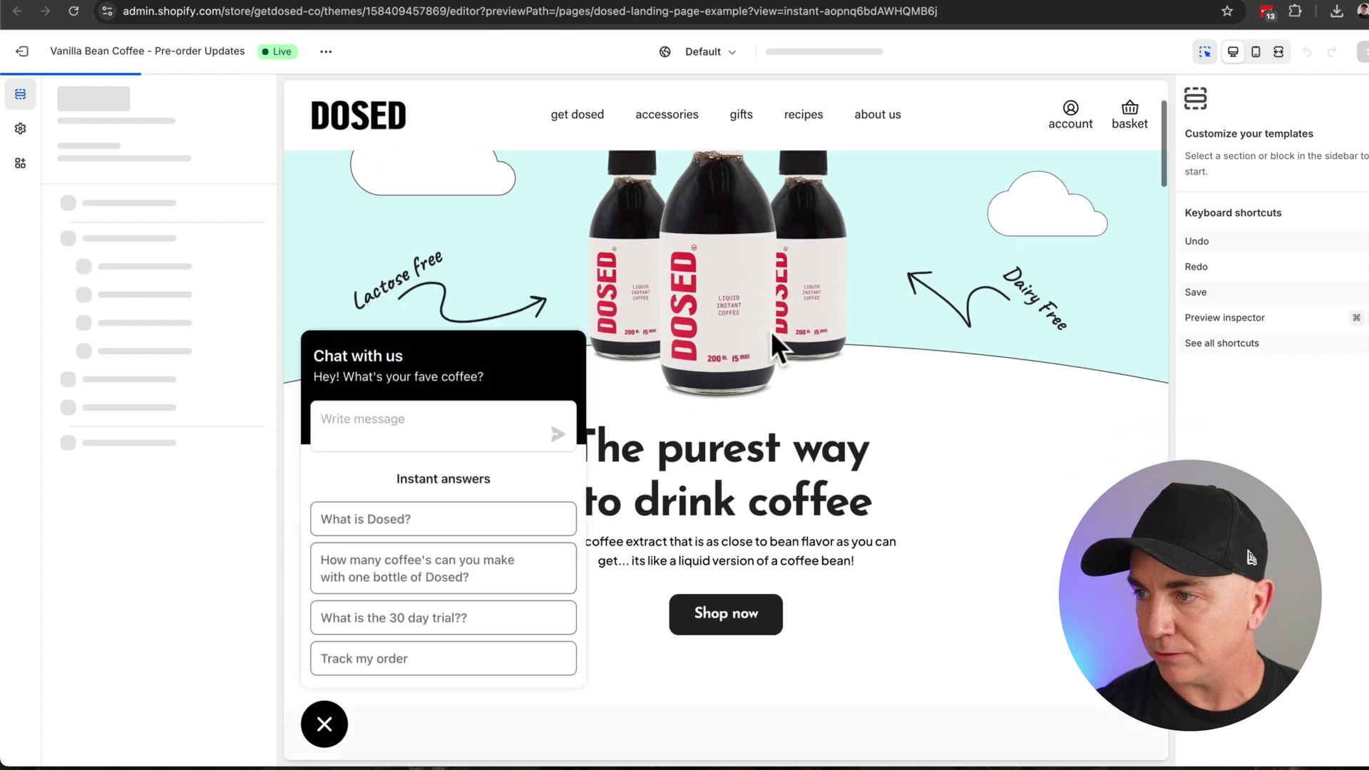
scroll(782, 349, "up", 5)
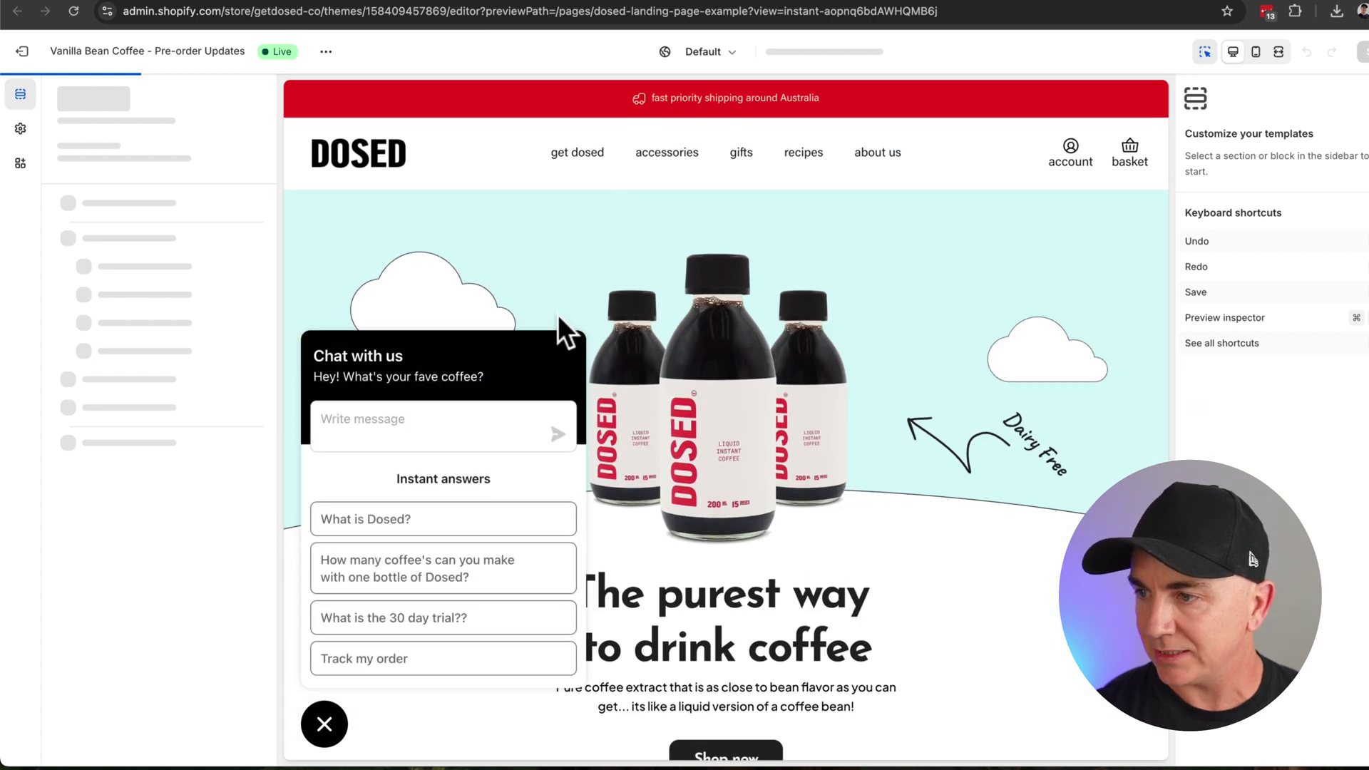
left_click(324, 723)
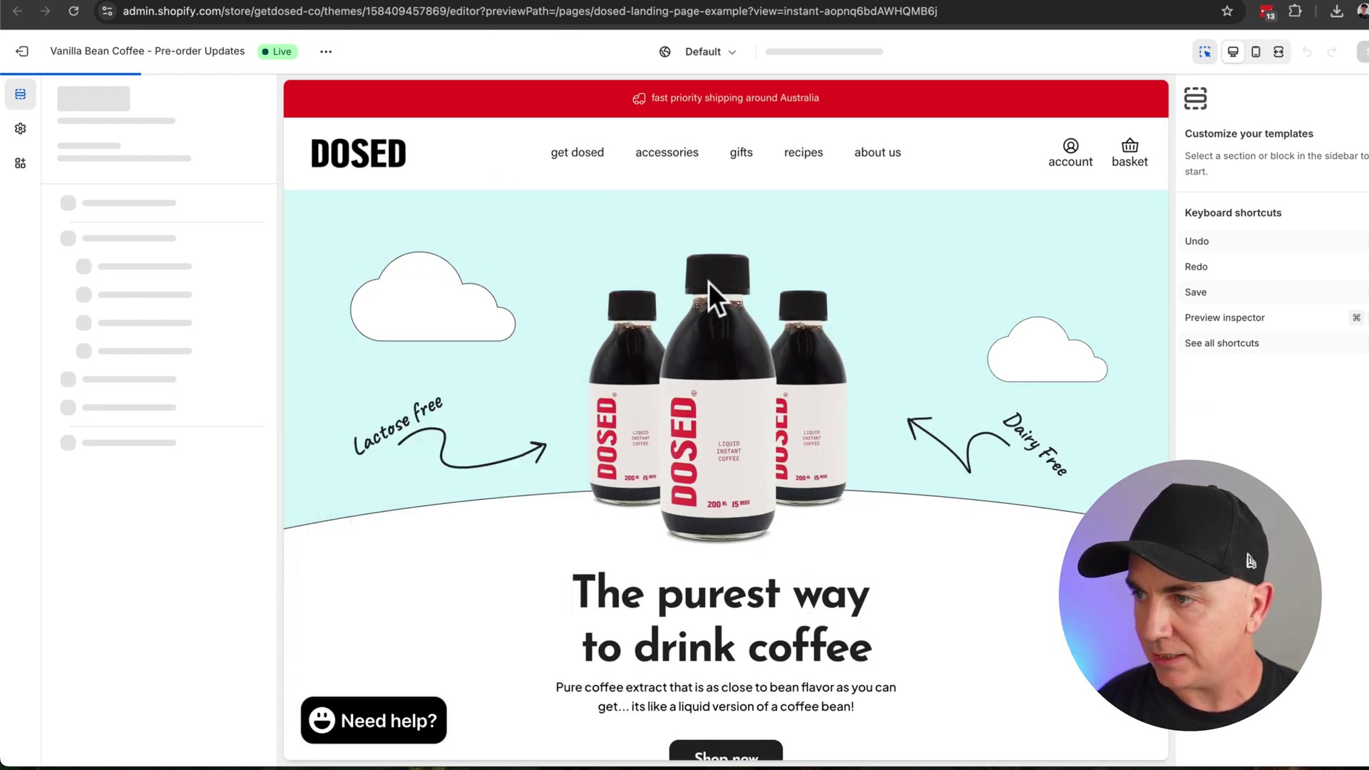
scroll(821, 323, "down", 10)
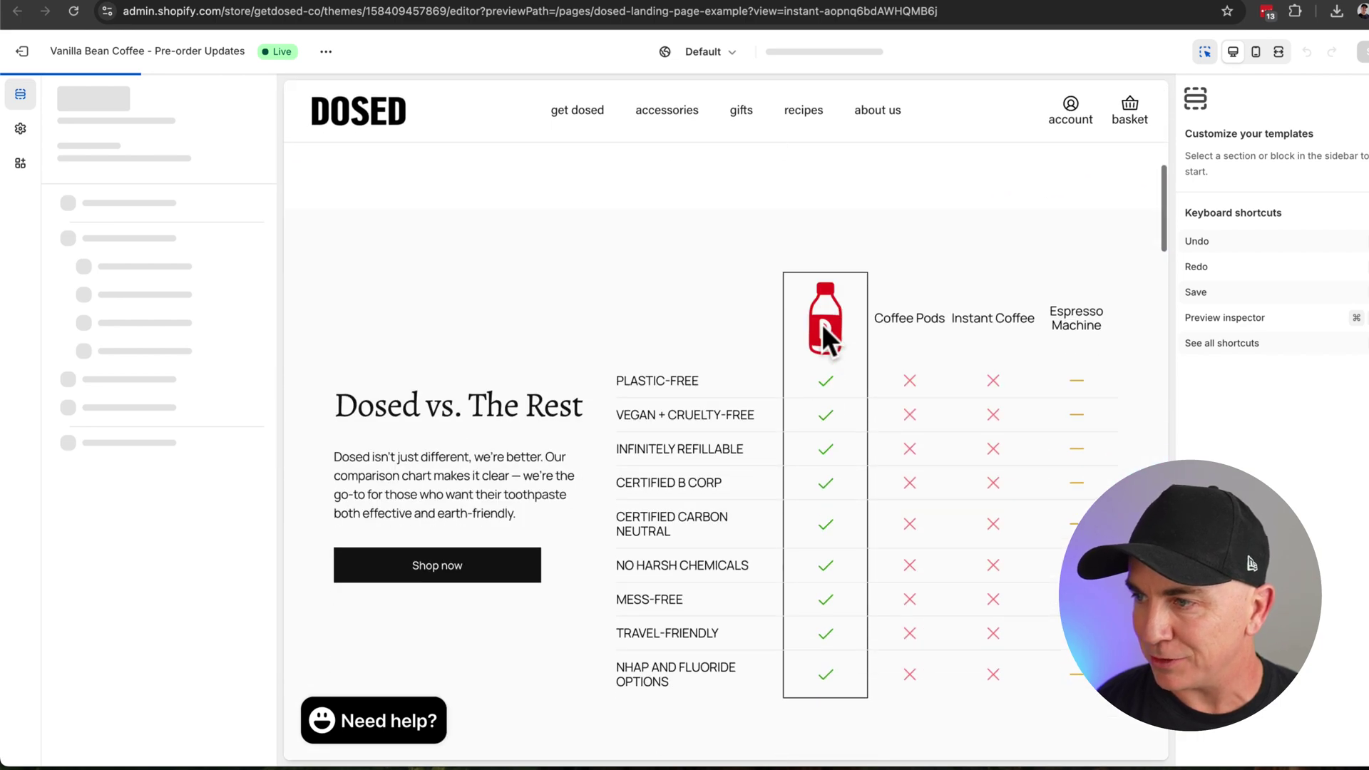
scroll(821, 324, "down", 7)
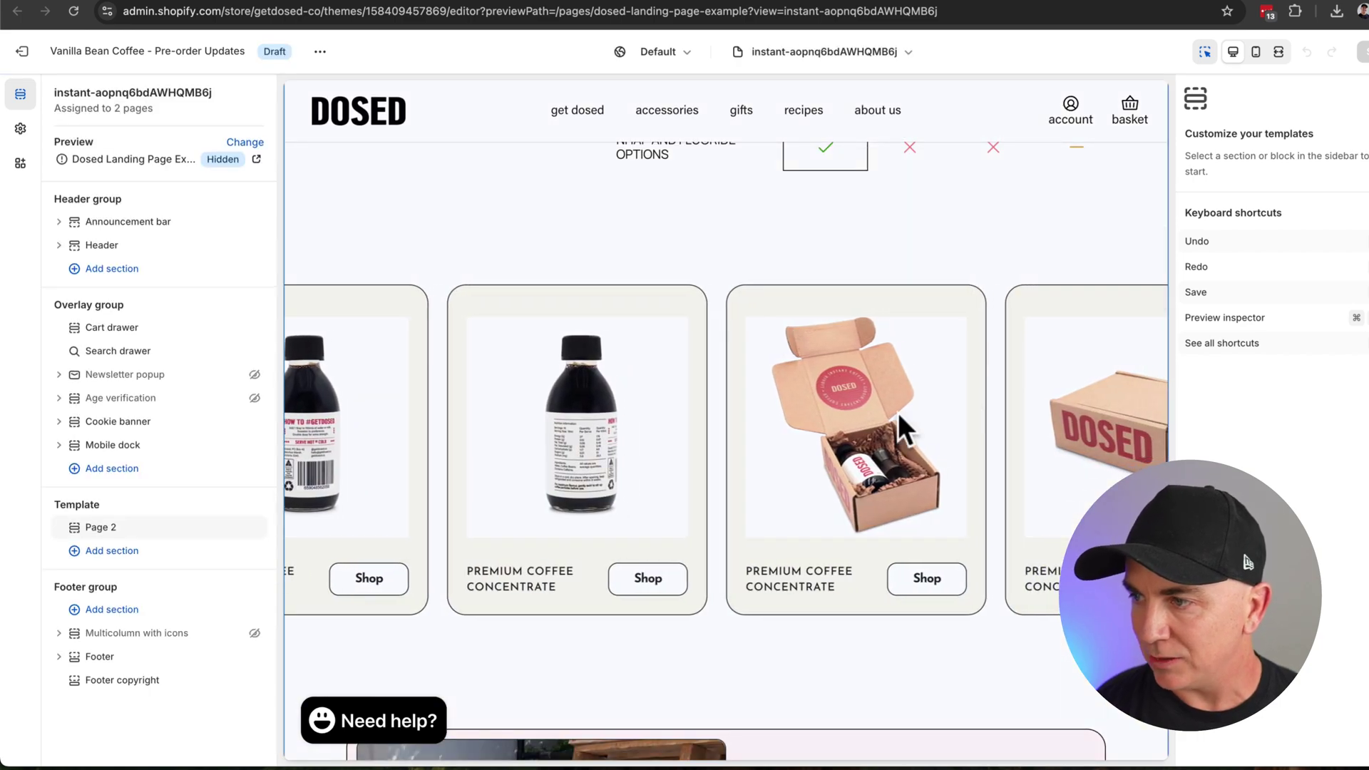
scroll(899, 417, "down", 7)
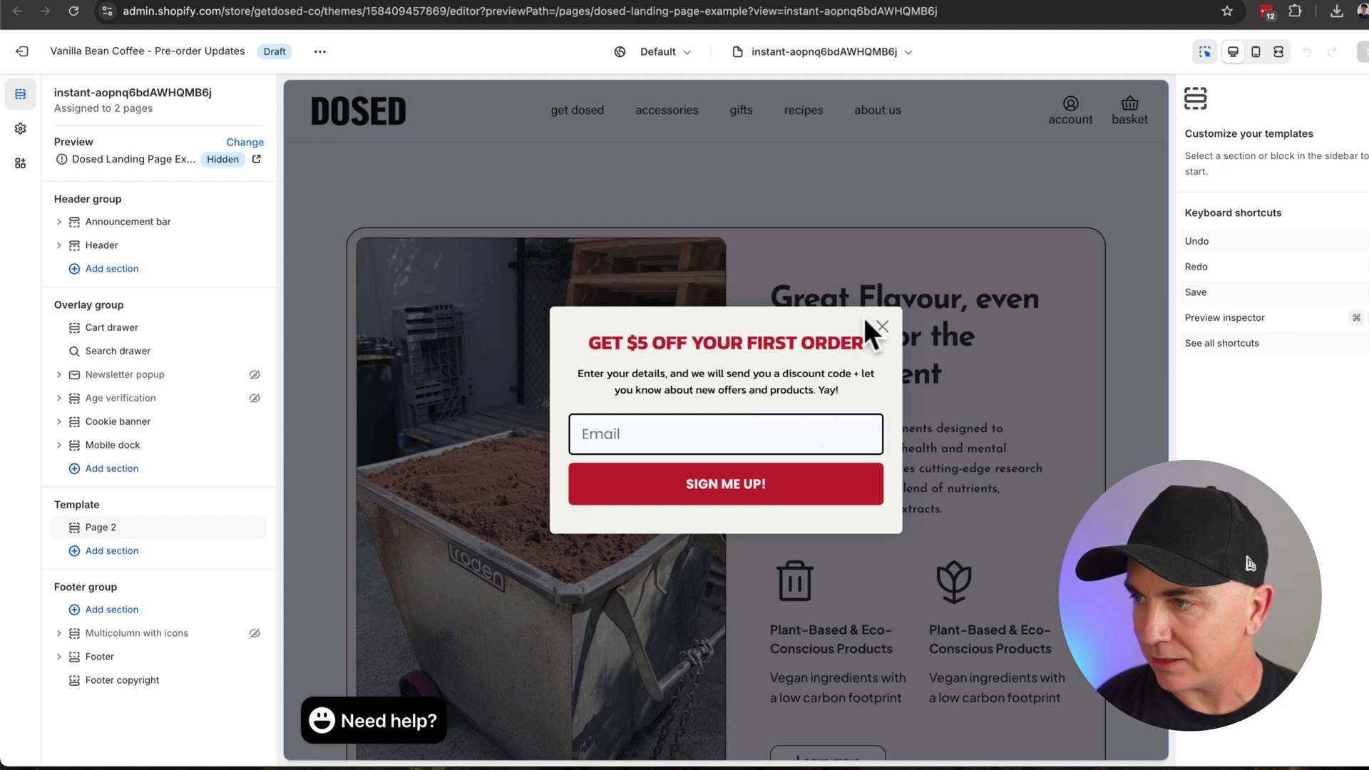
left_click(883, 327)
scroll(777, 371, "down", 5)
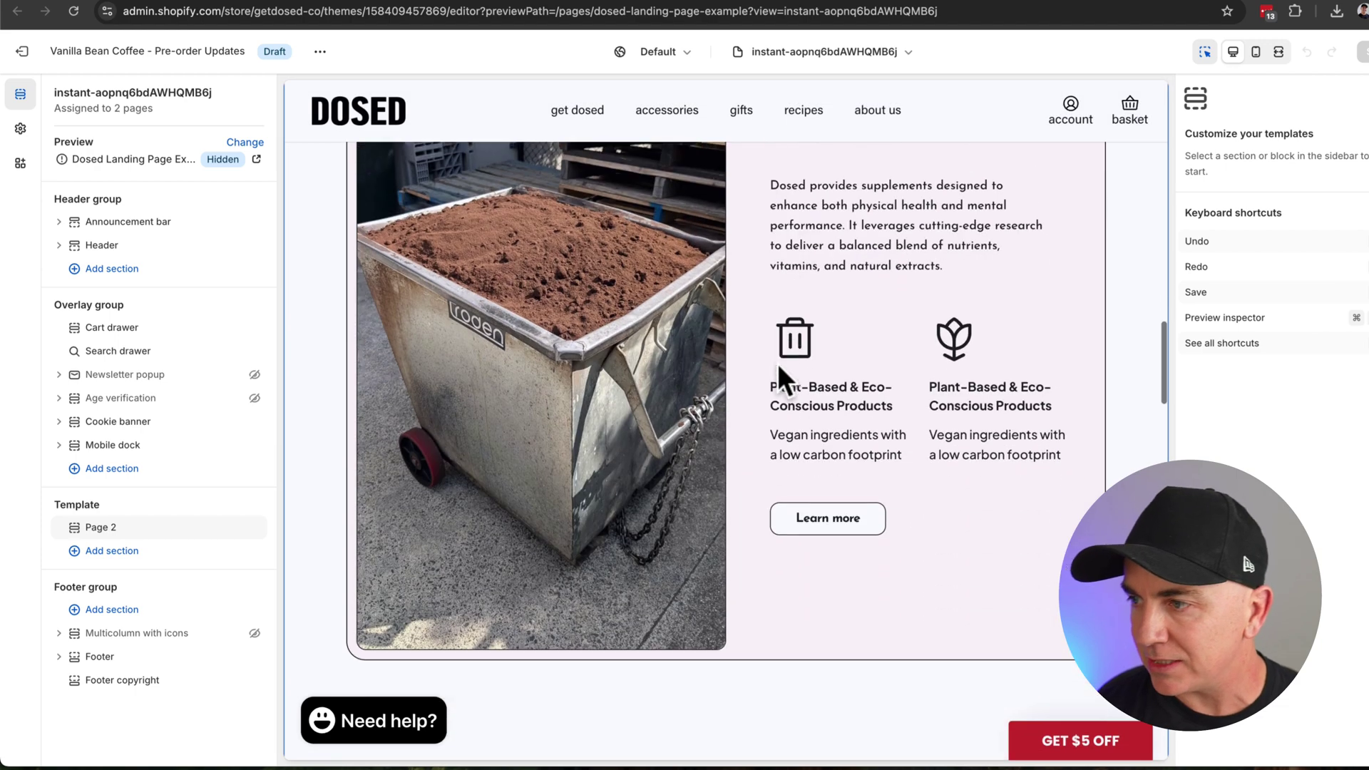
scroll(775, 378, "down", 10)
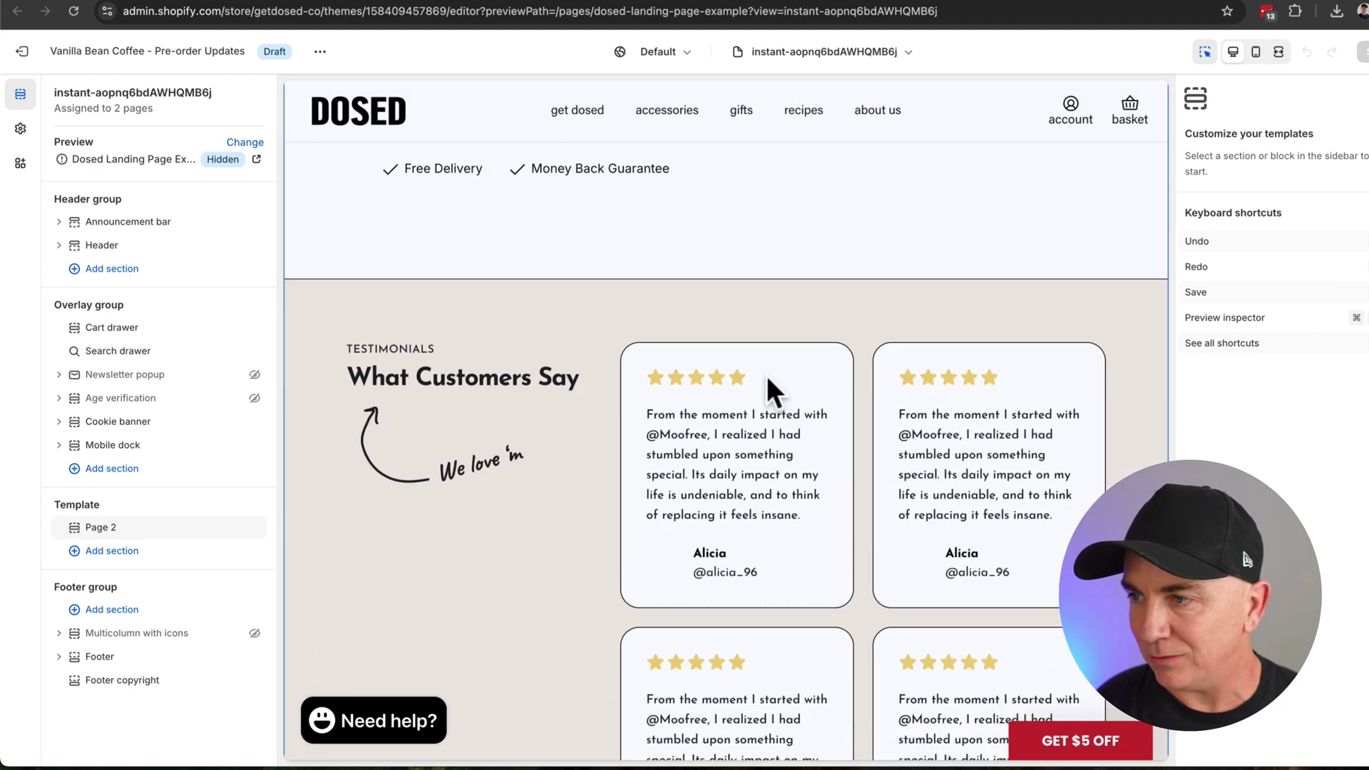
scroll(764, 385, "up", 15)
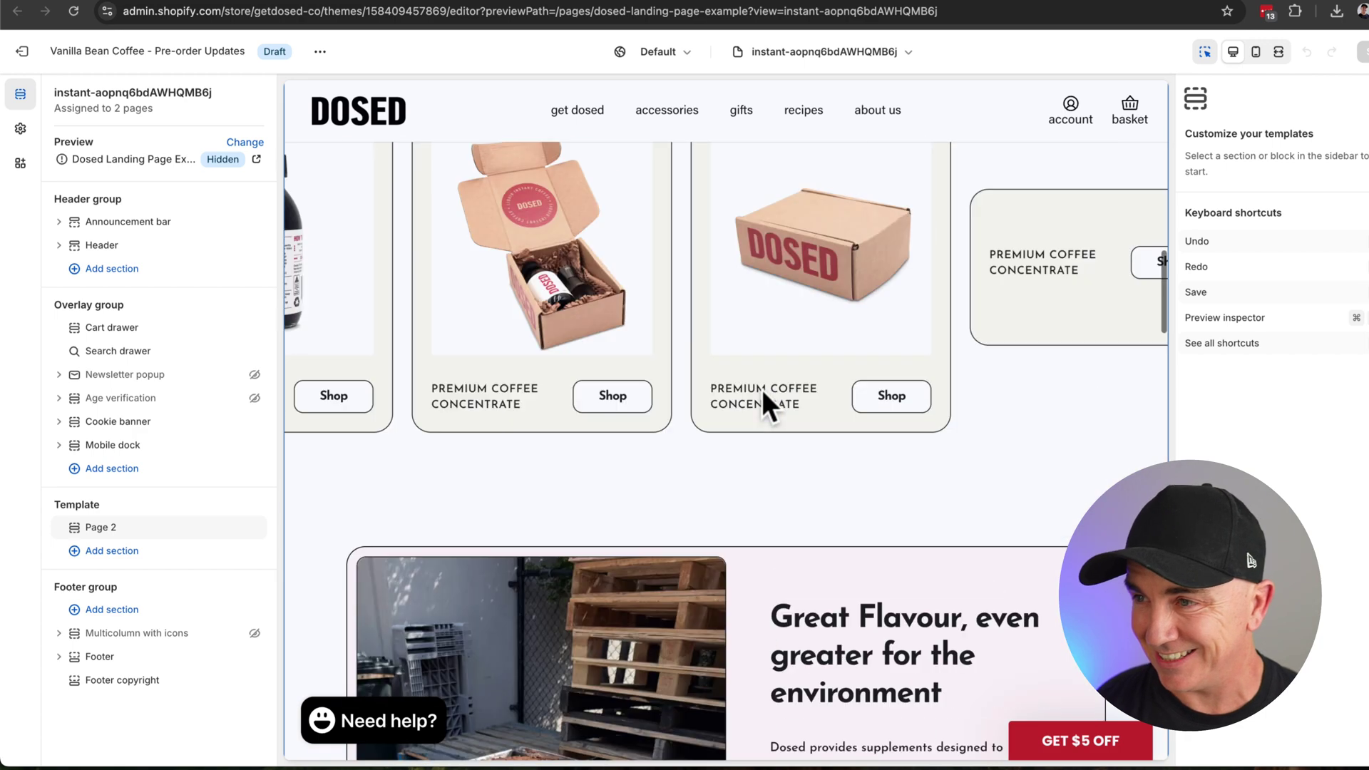
scroll(760, 392, "up", 15)
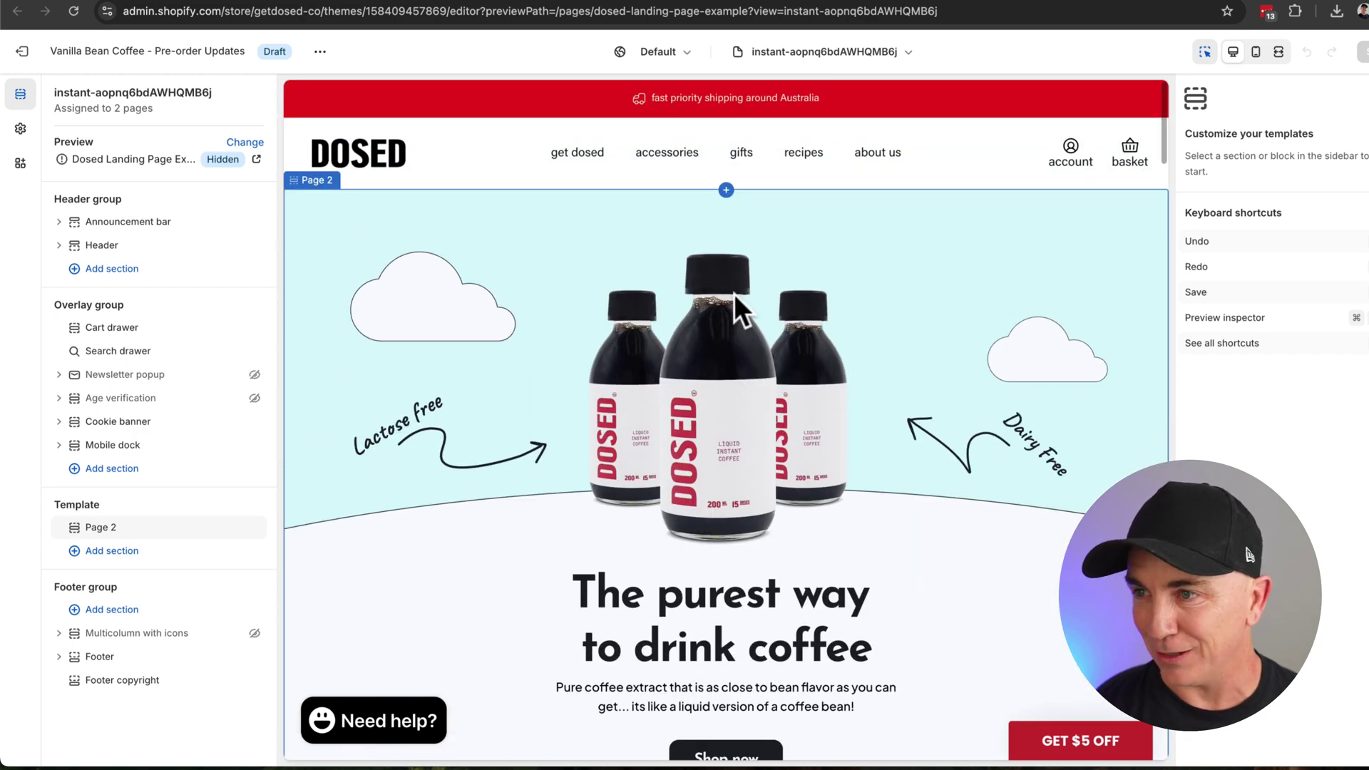
scroll(709, 303, "down", 5)
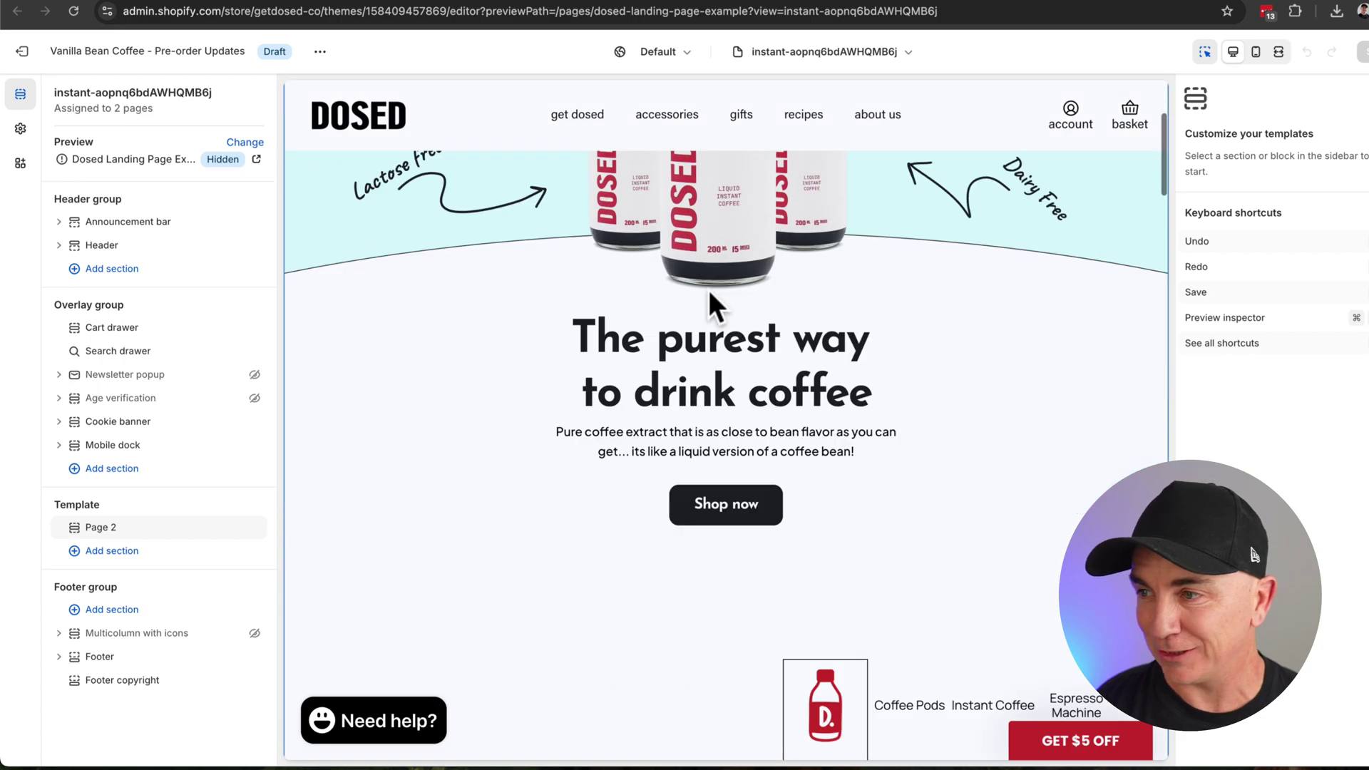